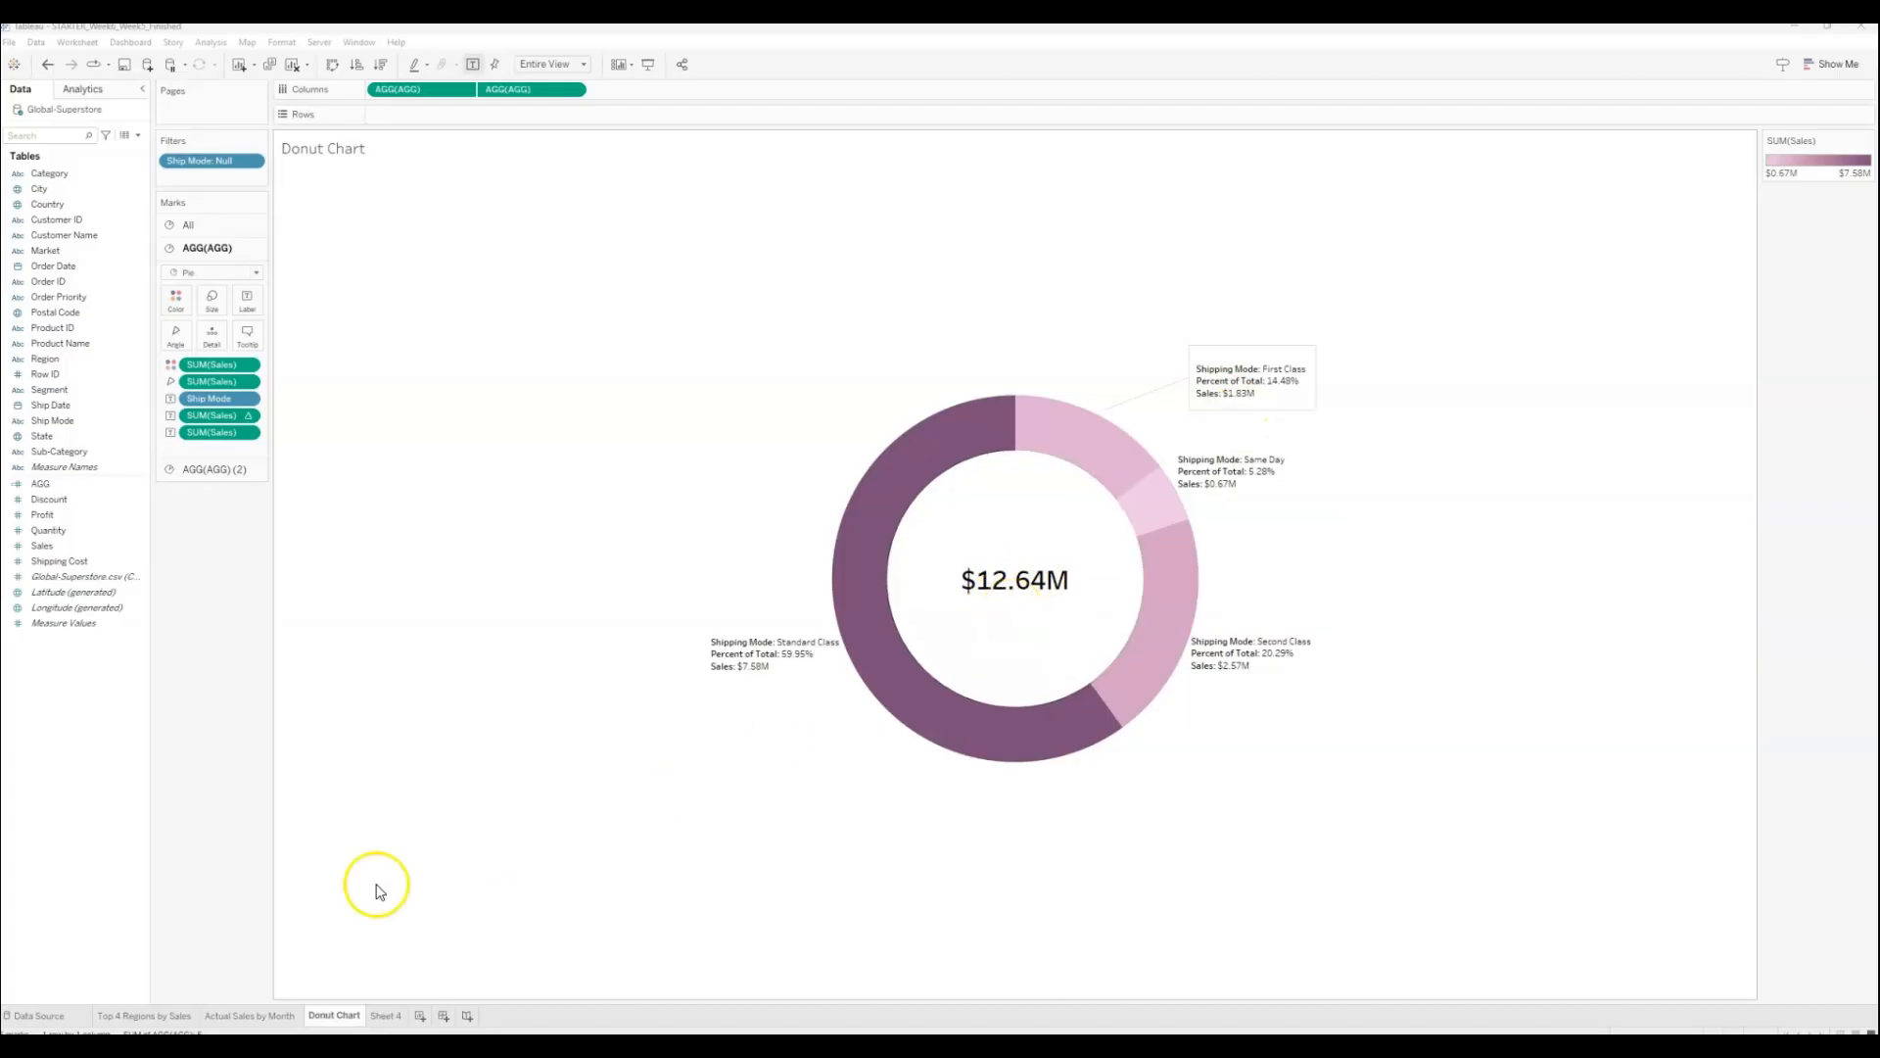
Step: Review the finished Tableau worksheets and the Power BI donut chart and Good Dashboard pages, and open the empty Sheet 4 in Tableau
left_click(160, 1017)
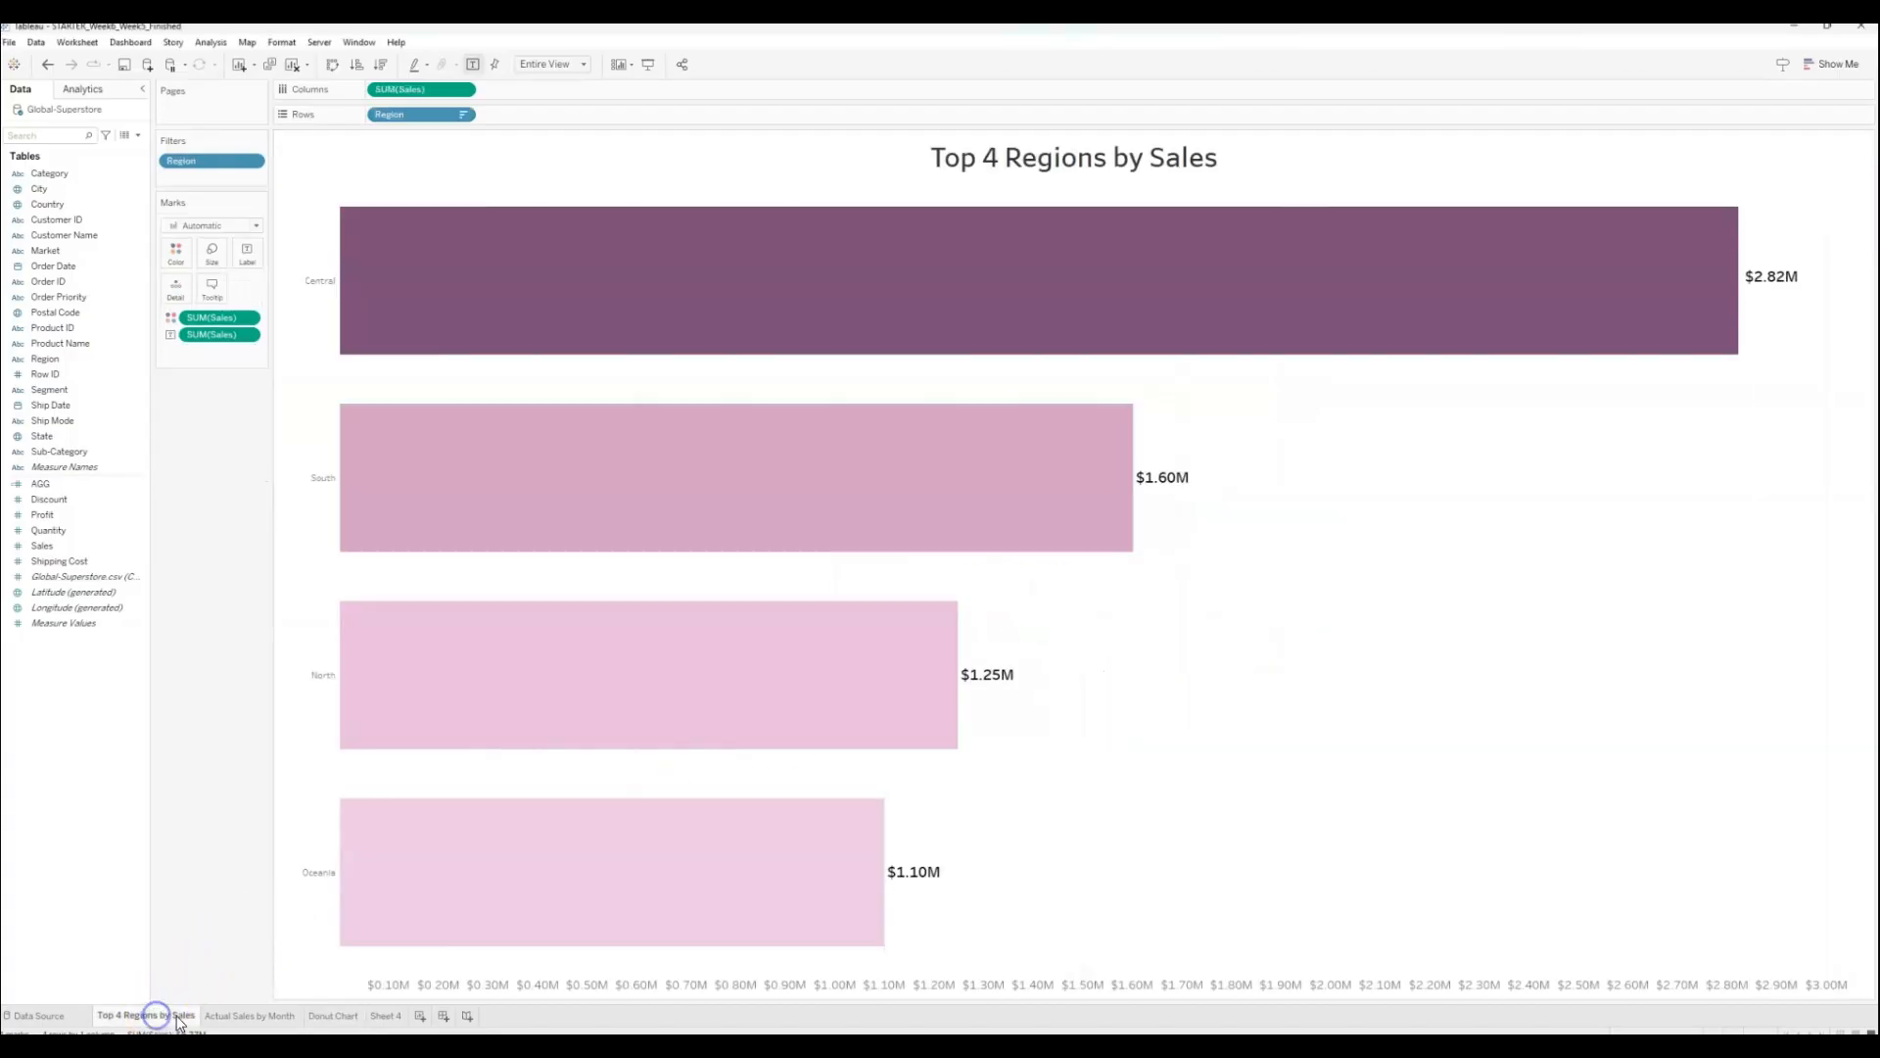
left_click(248, 1018)
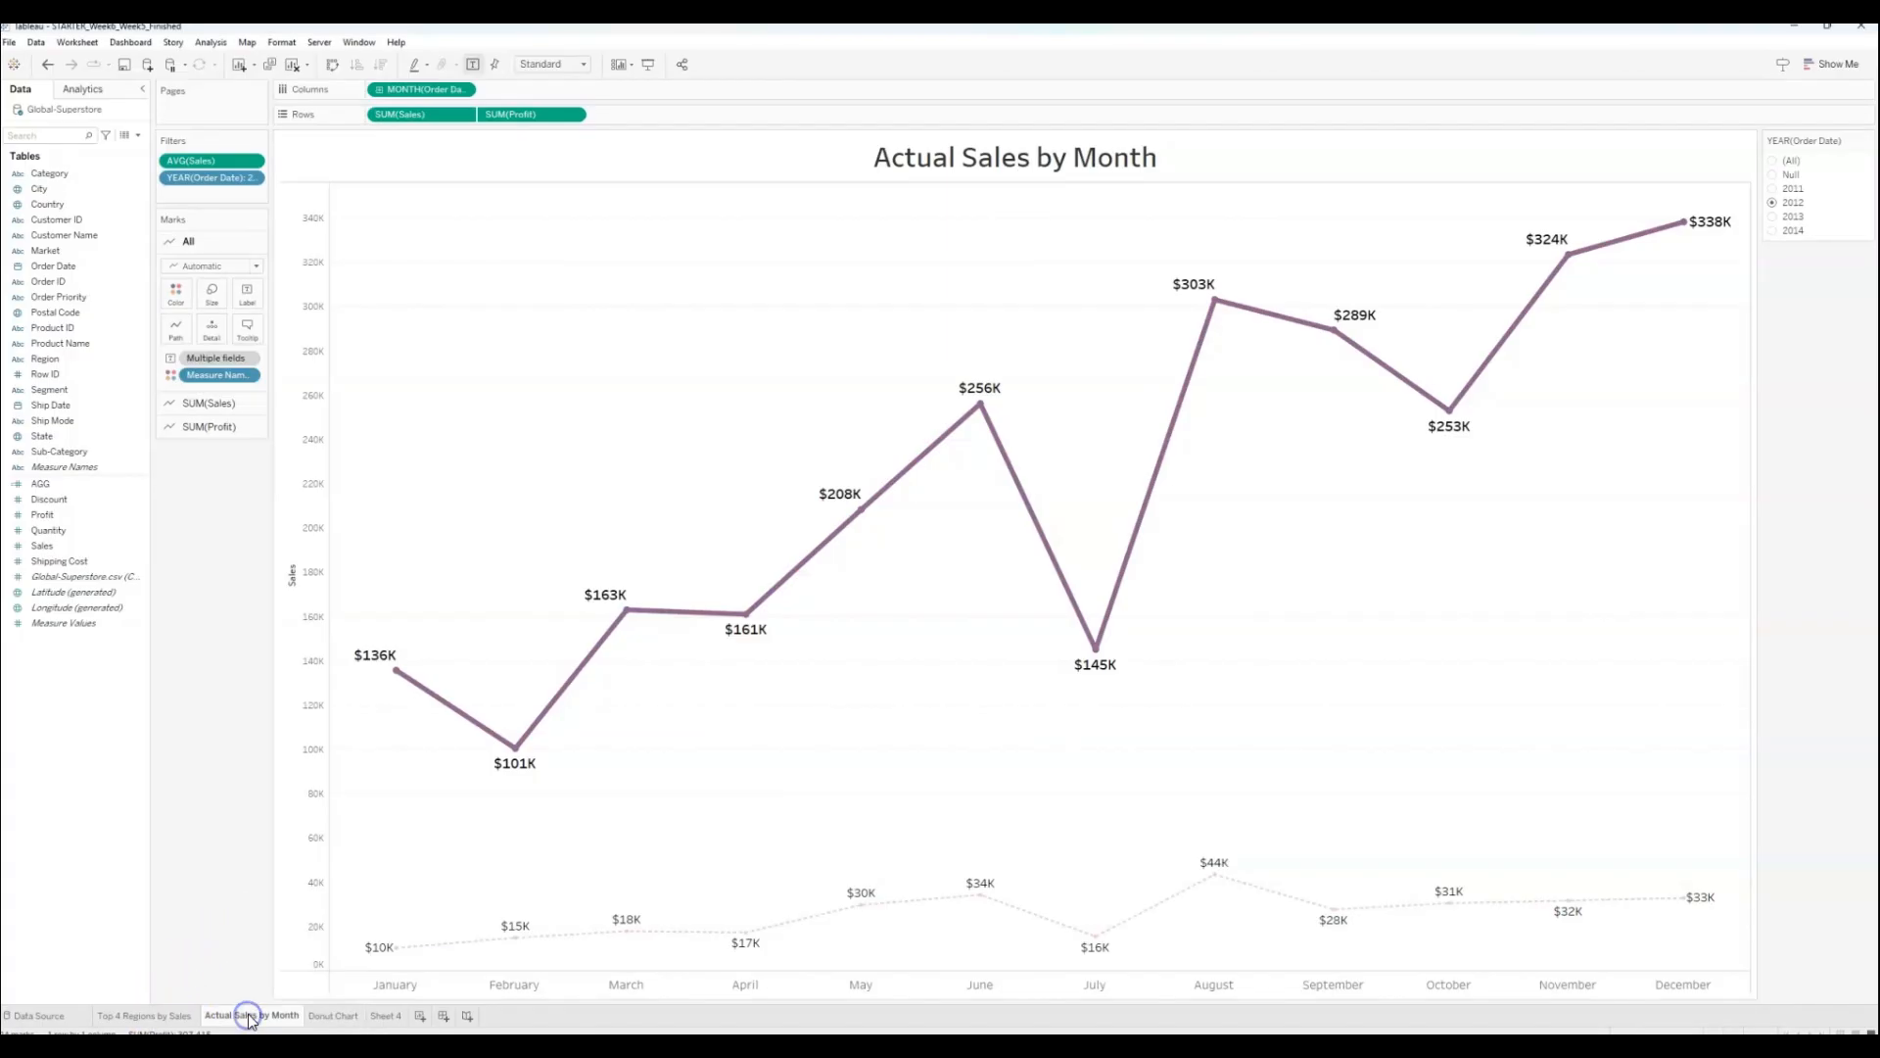
left_click(334, 1018)
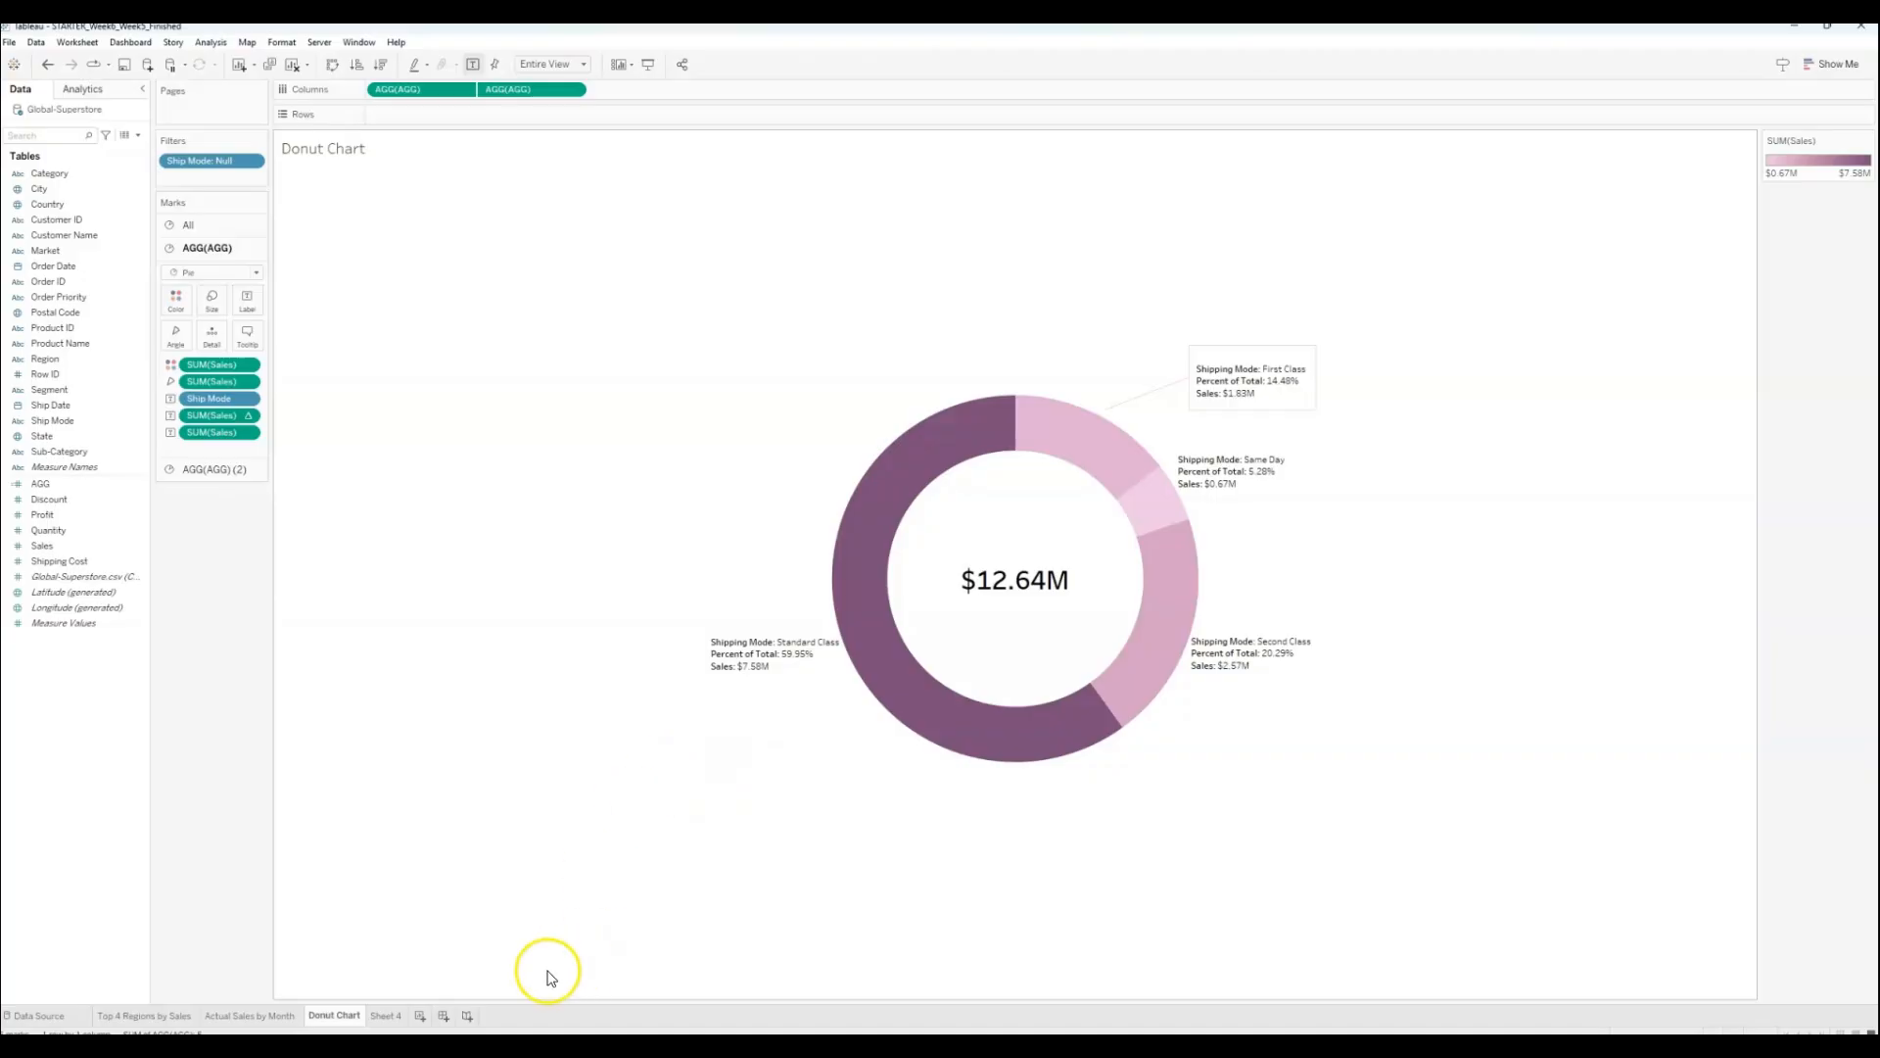
left_click(471, 989)
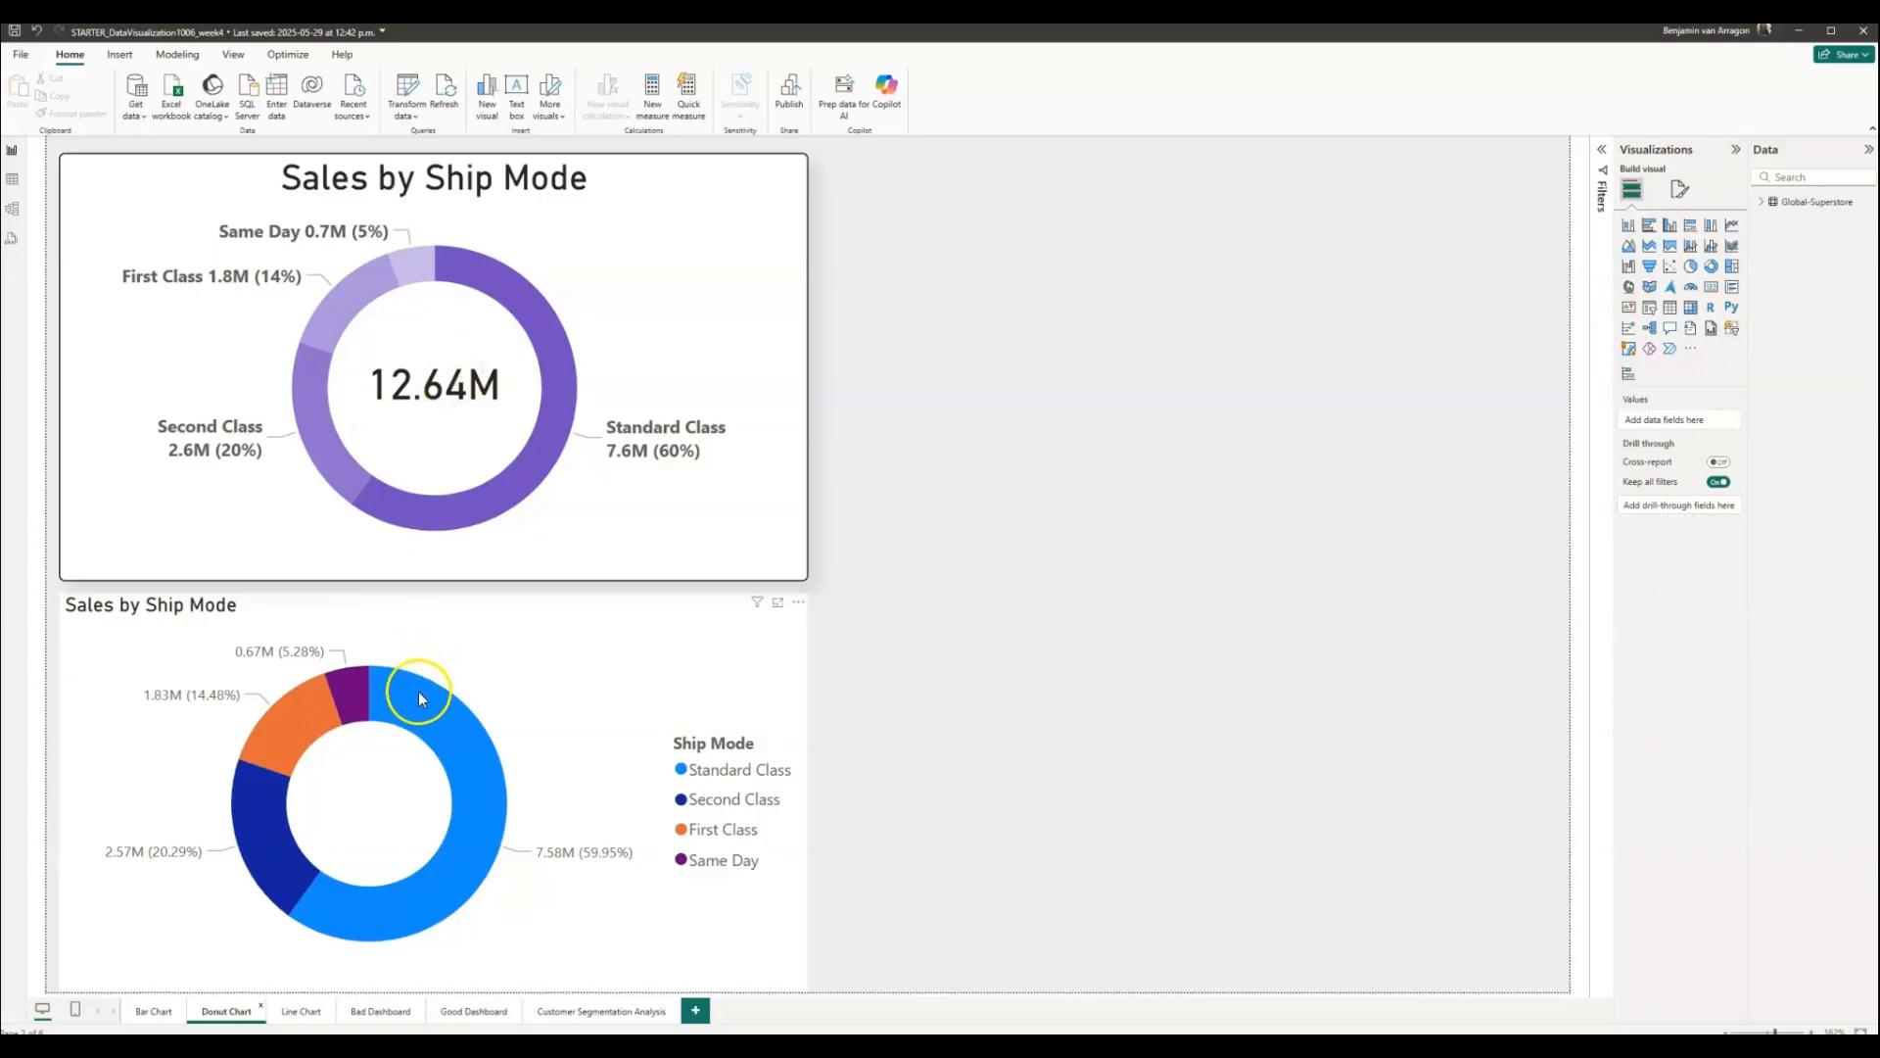
left_click(478, 1016)
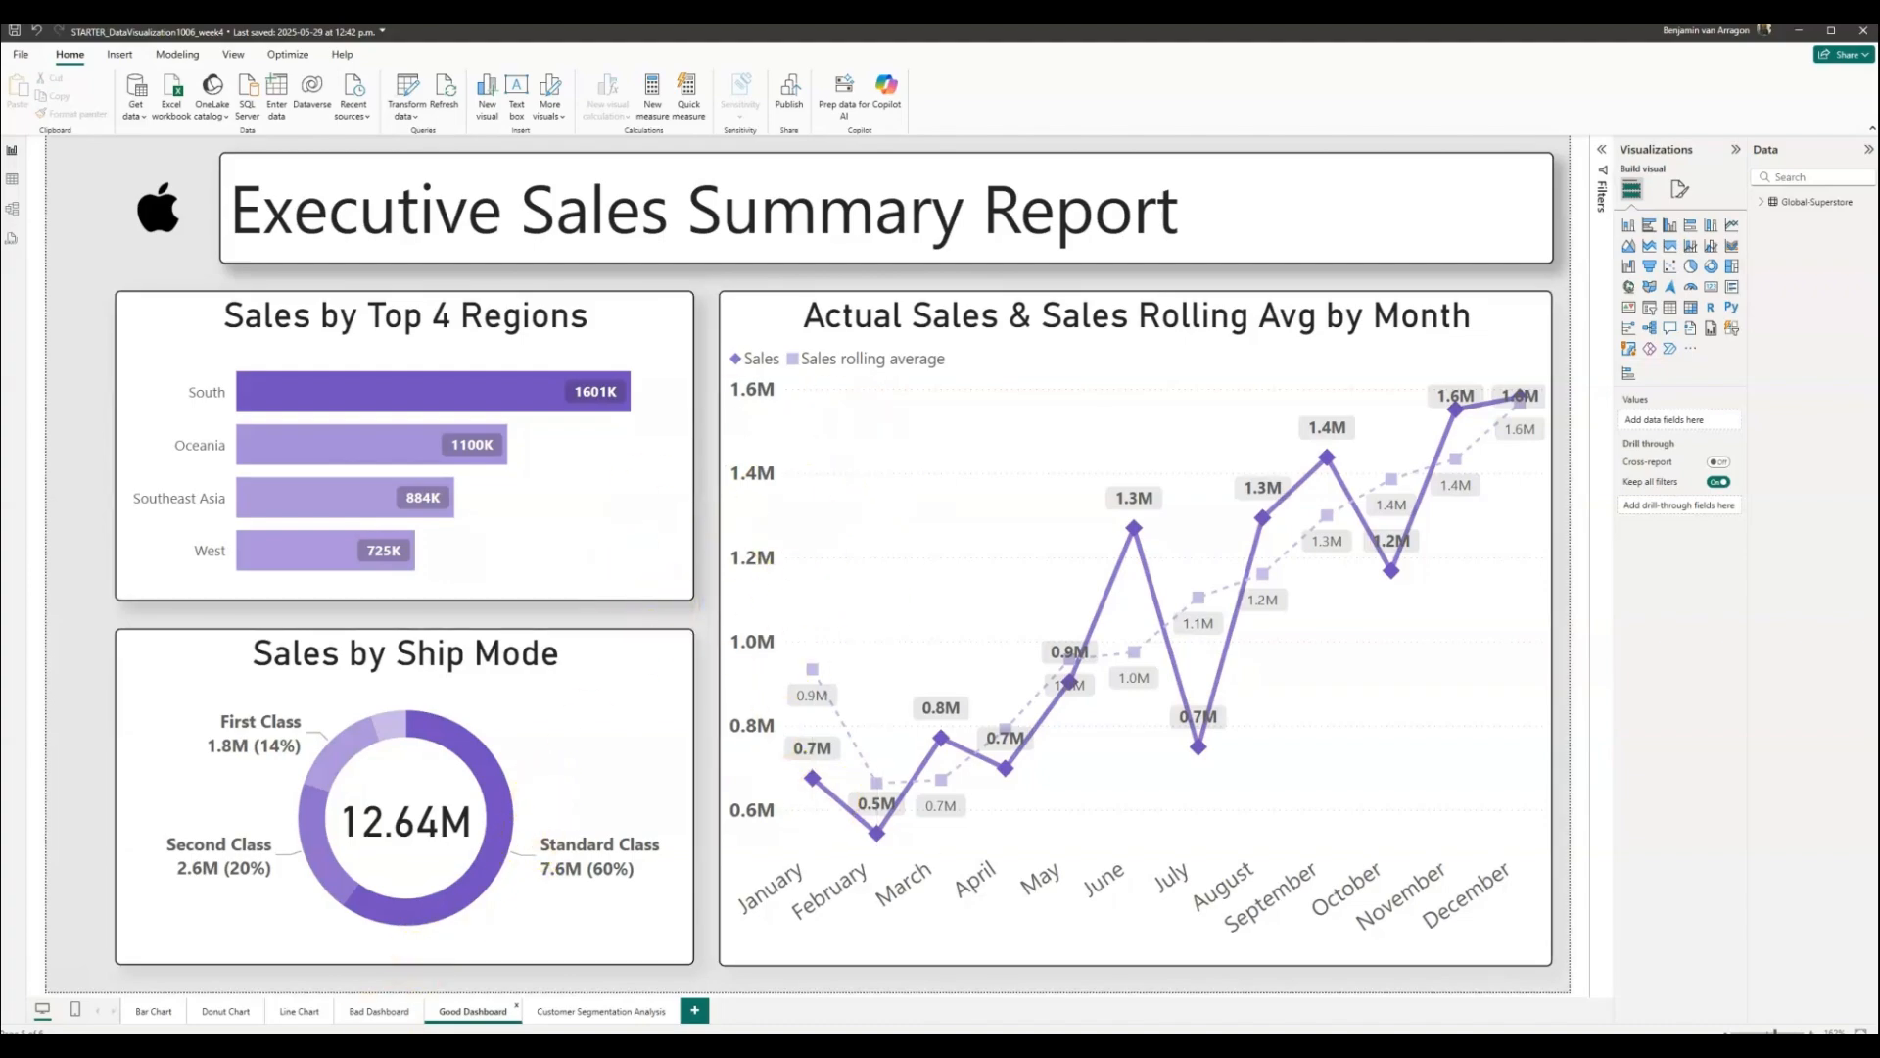
left_click(459, 974)
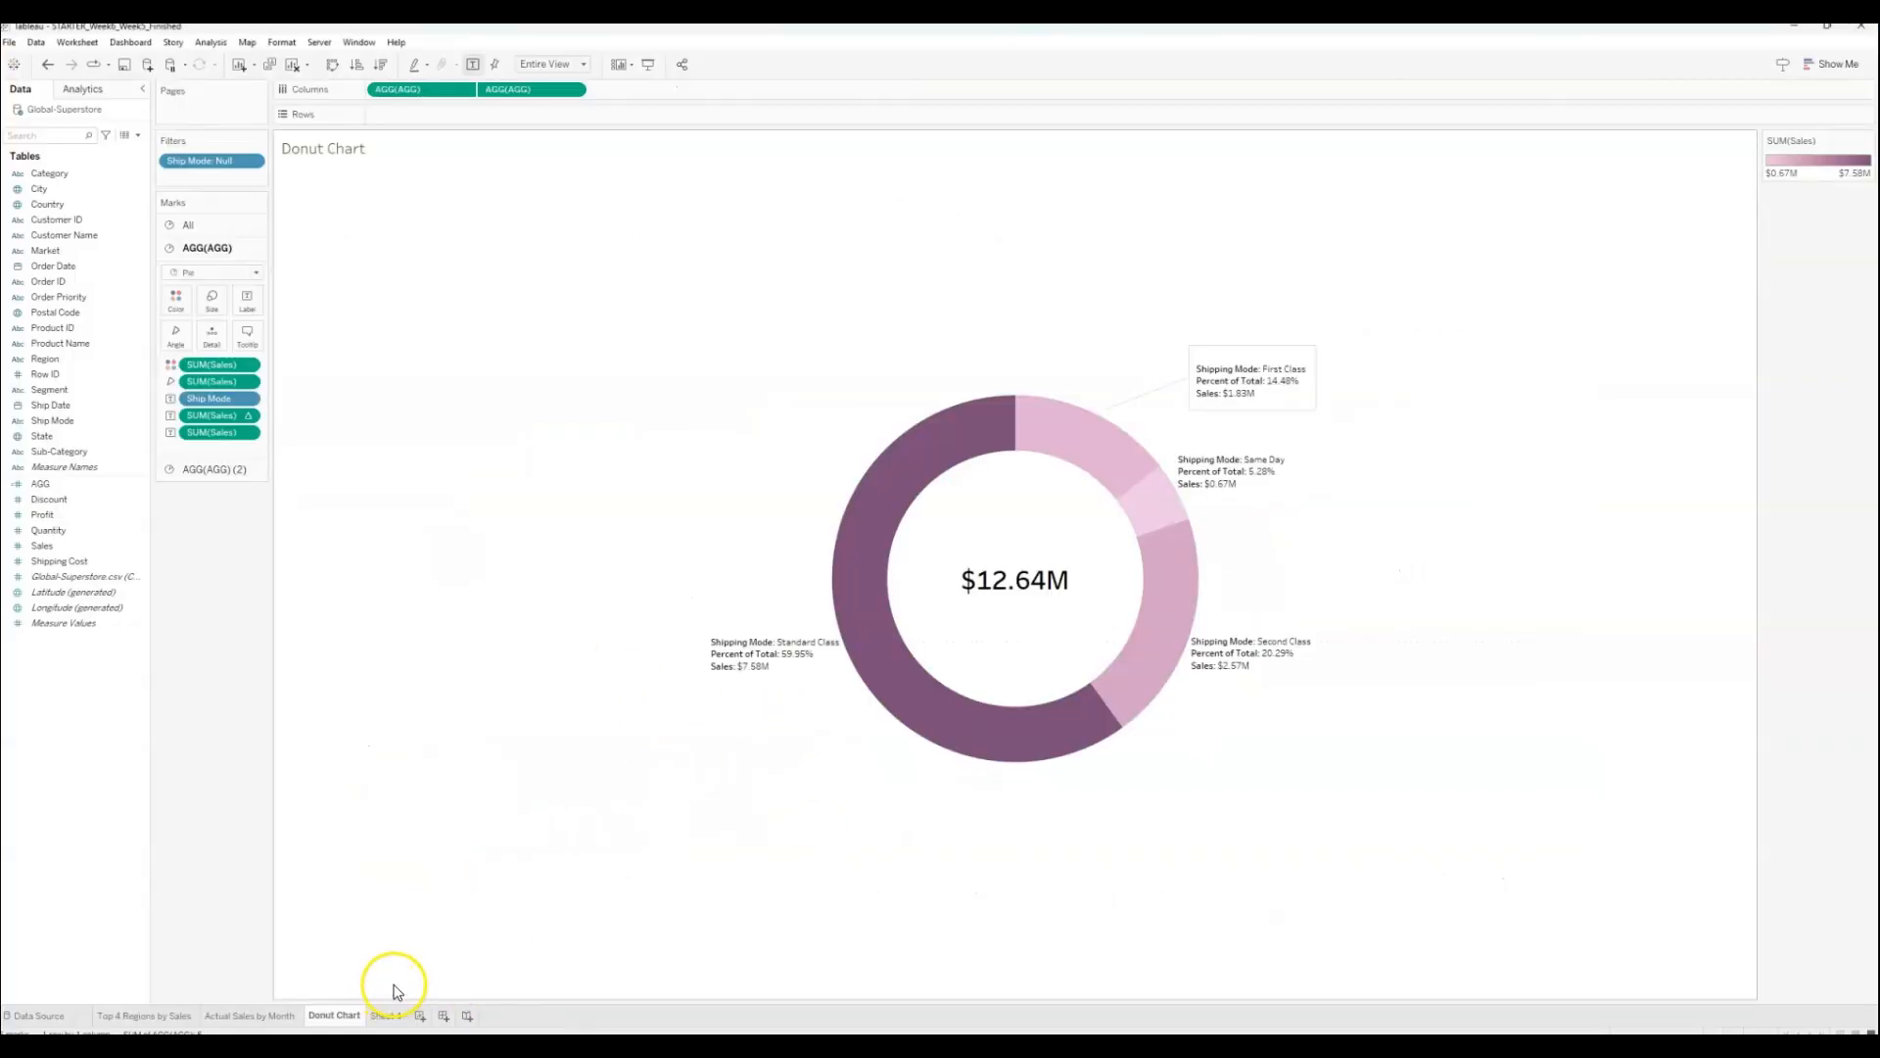
left_click(386, 1015)
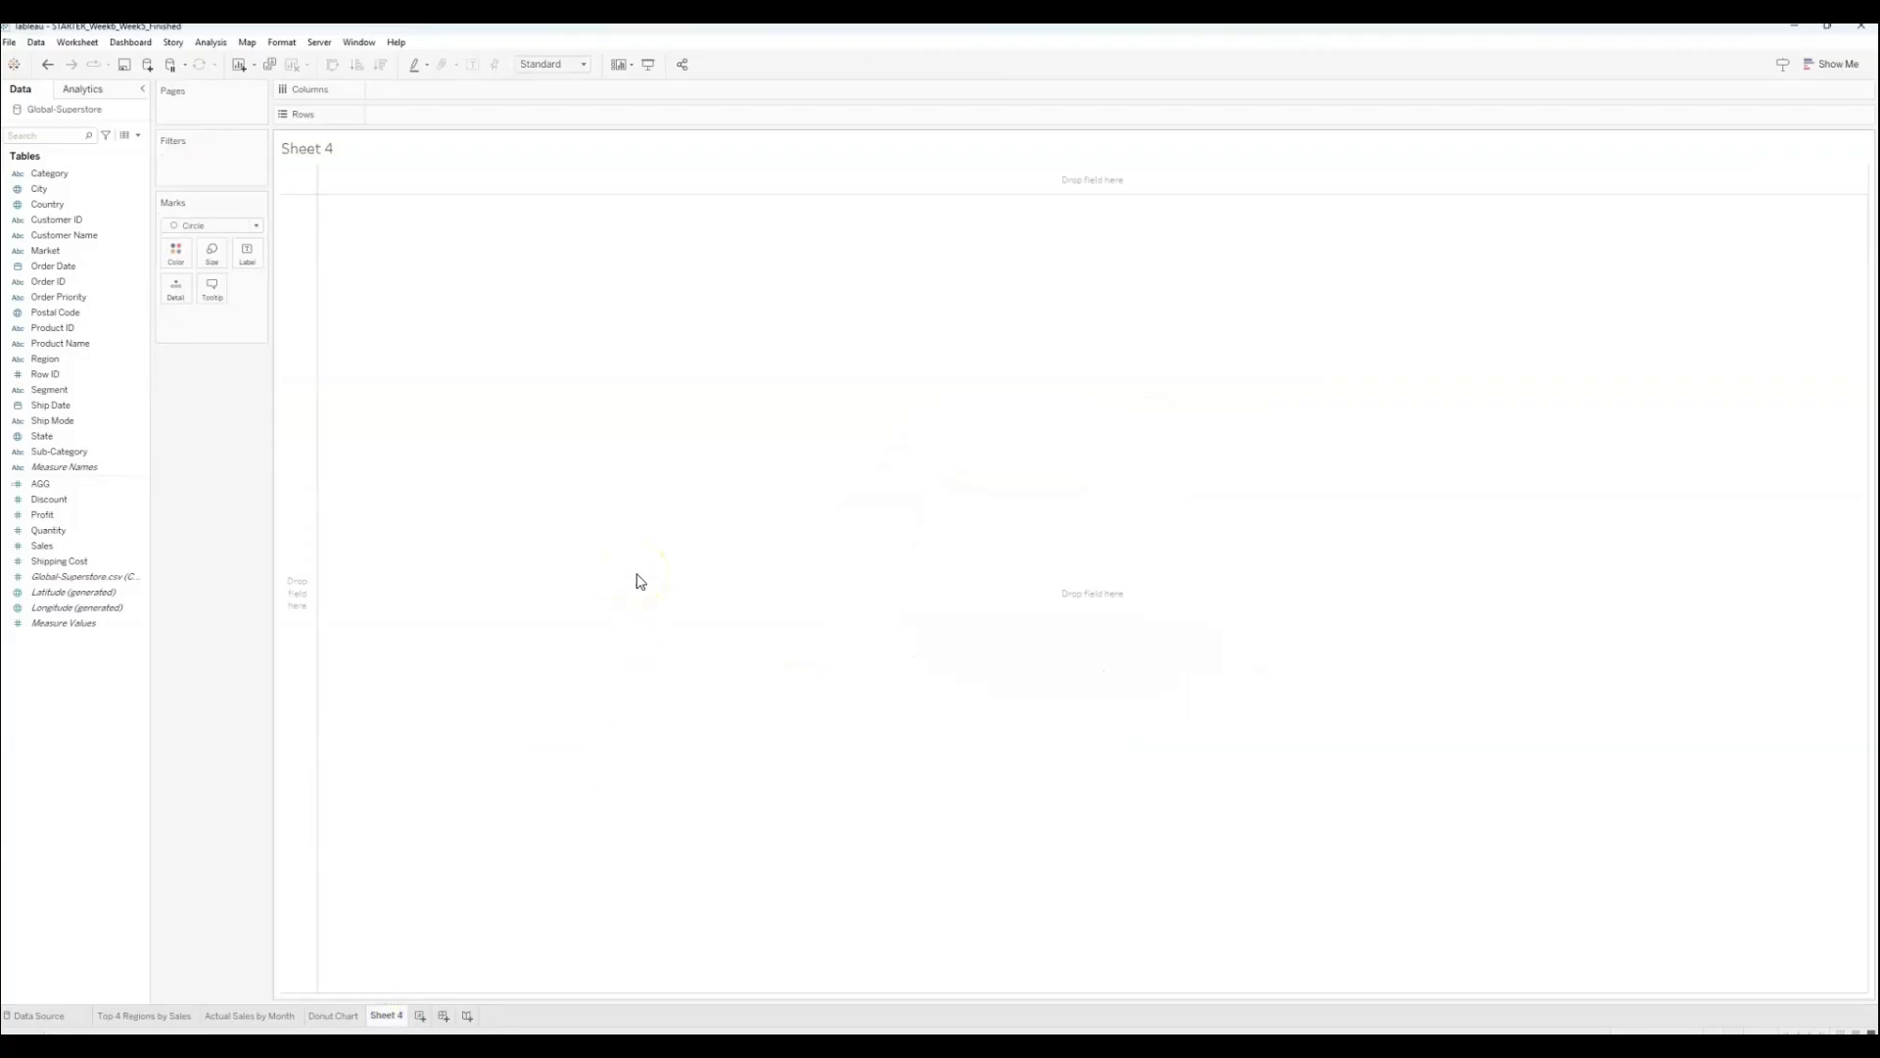
left_click(71, 549)
left_click_drag(49, 549, 438, 87)
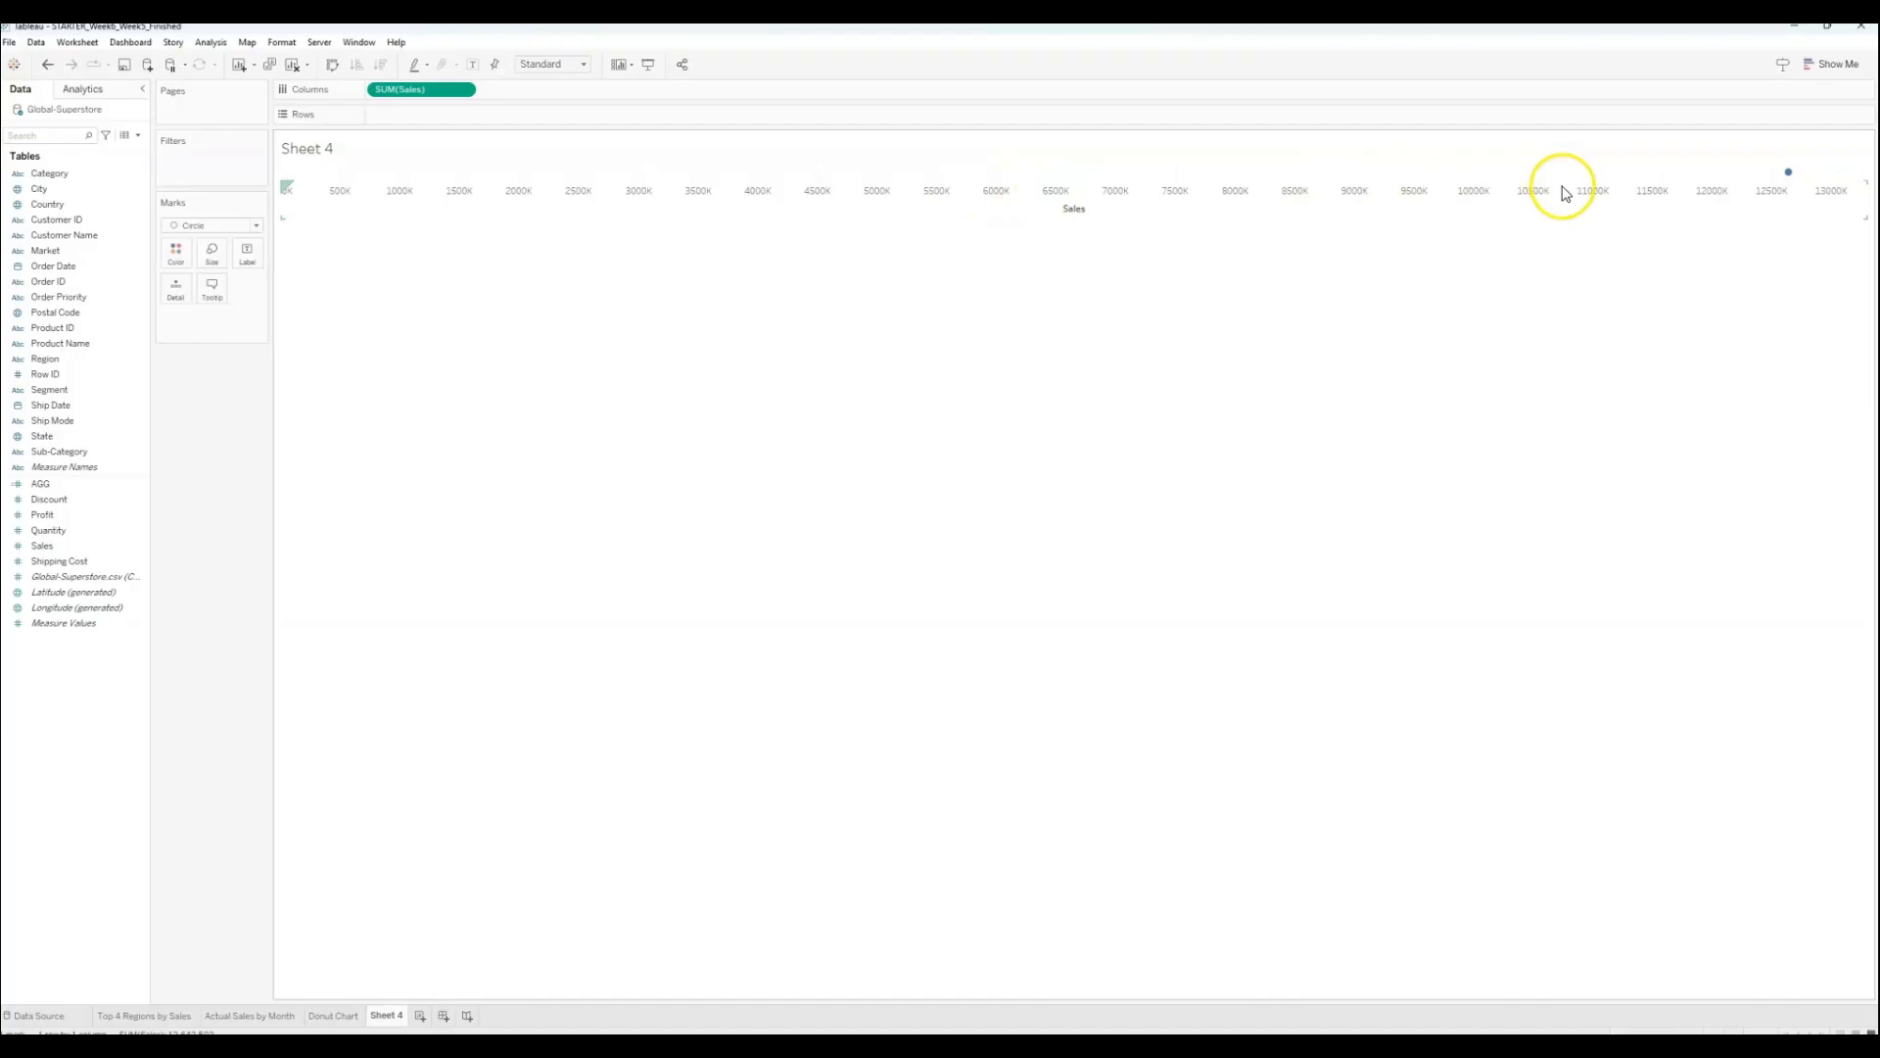
left_click_drag(436, 94, 200, 495)
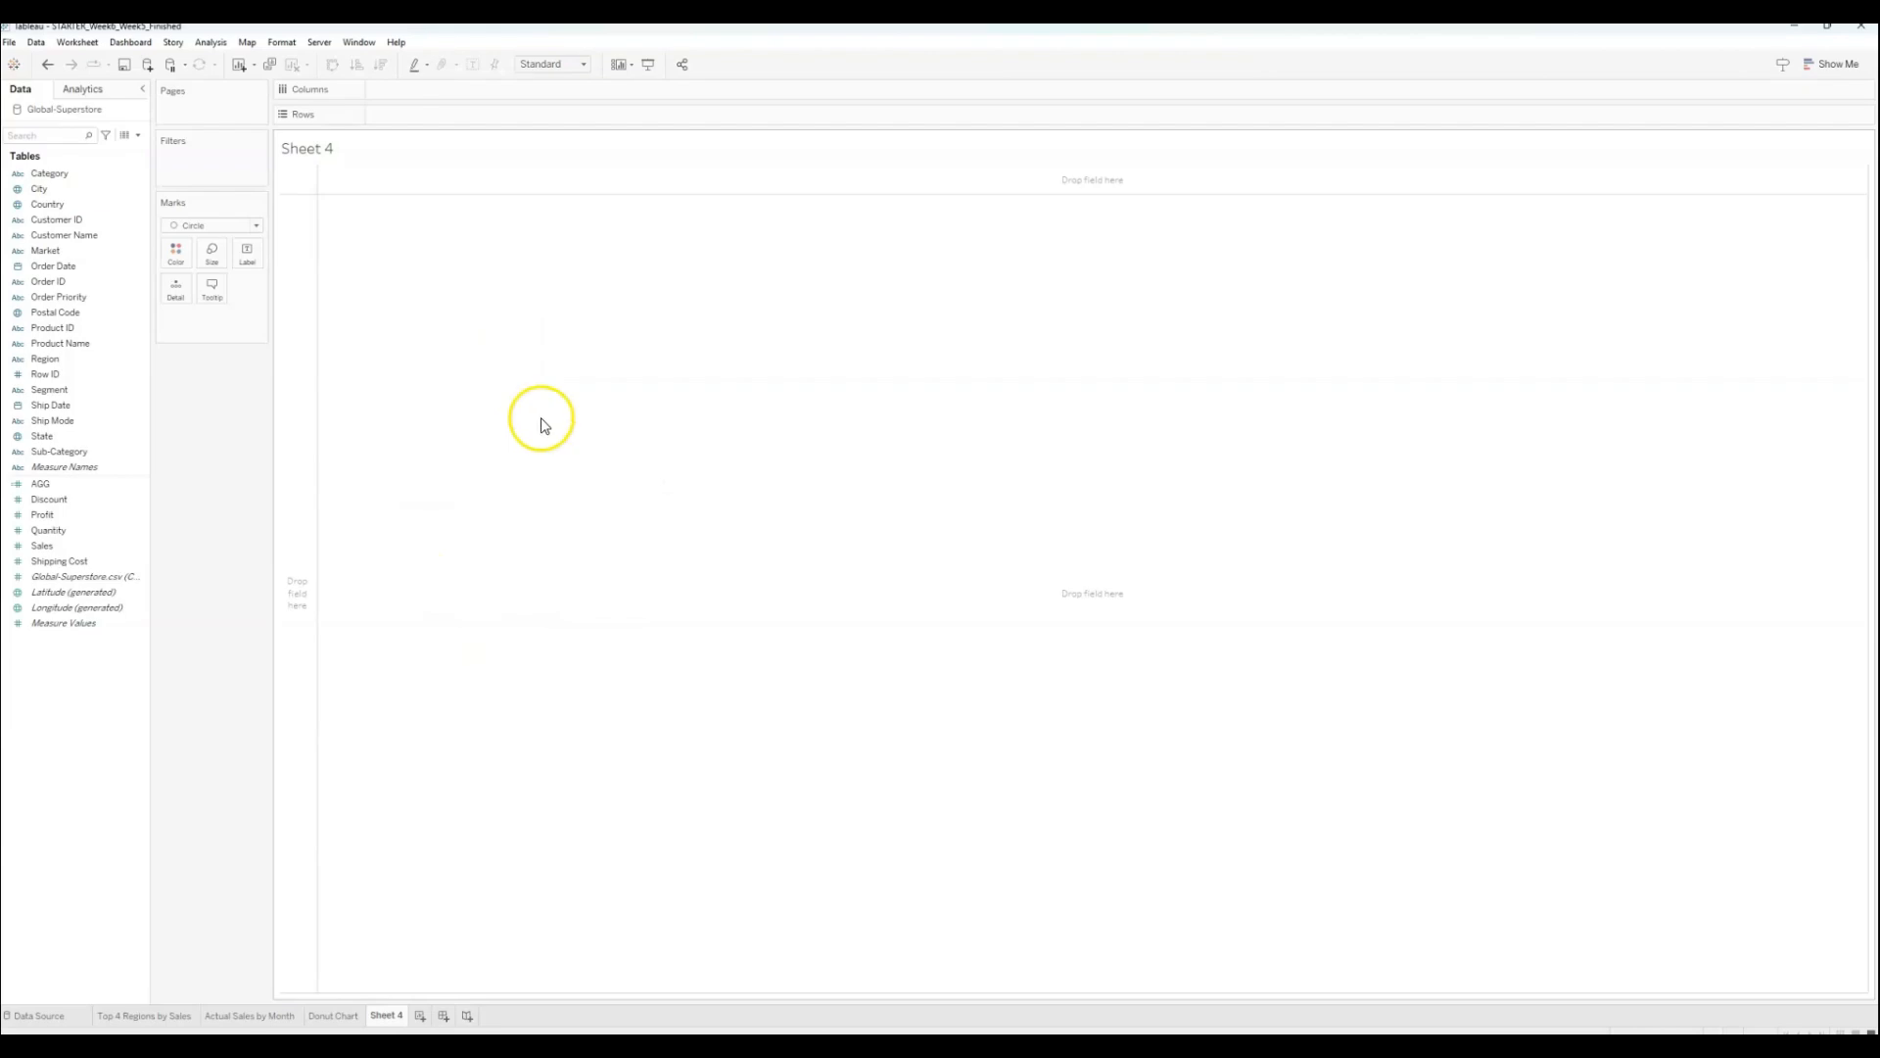
Step: Set the mark type to Circle and create a calculated field named Circle with the formula MIN(1)
left_click(224, 229)
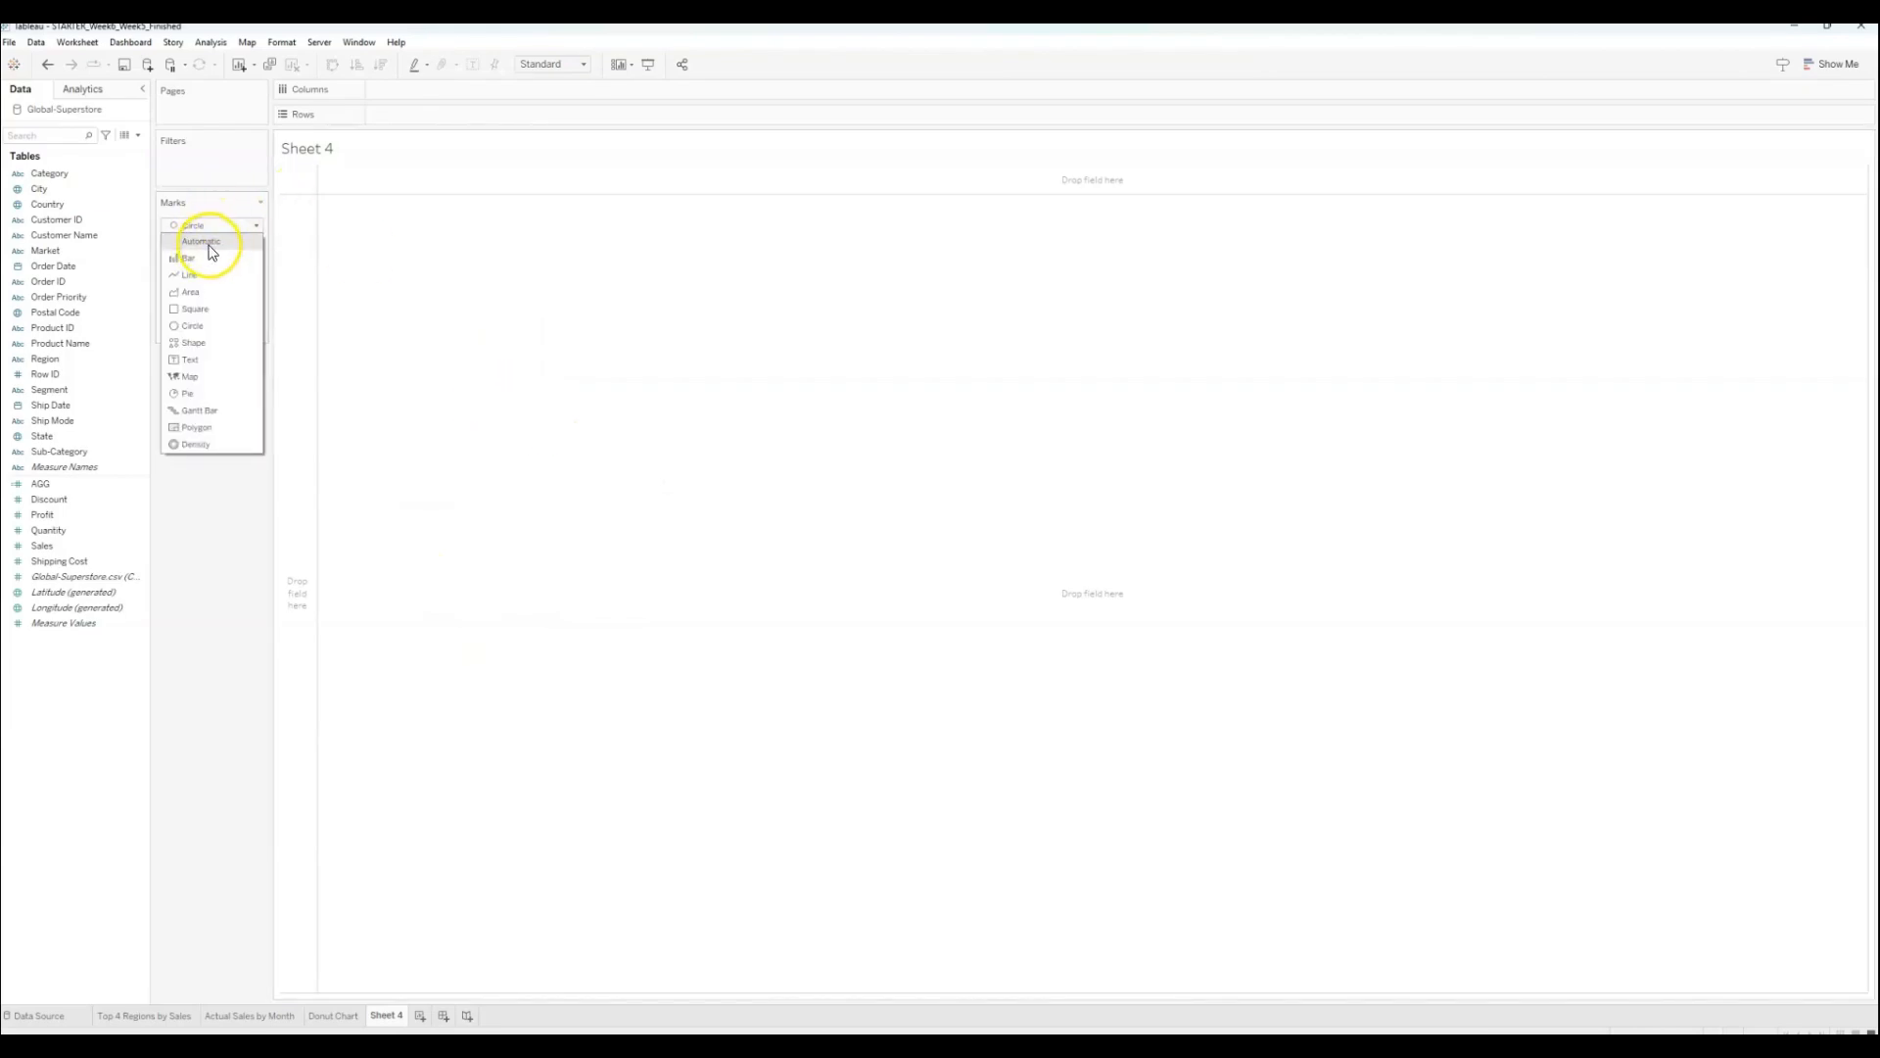
left_click(203, 329)
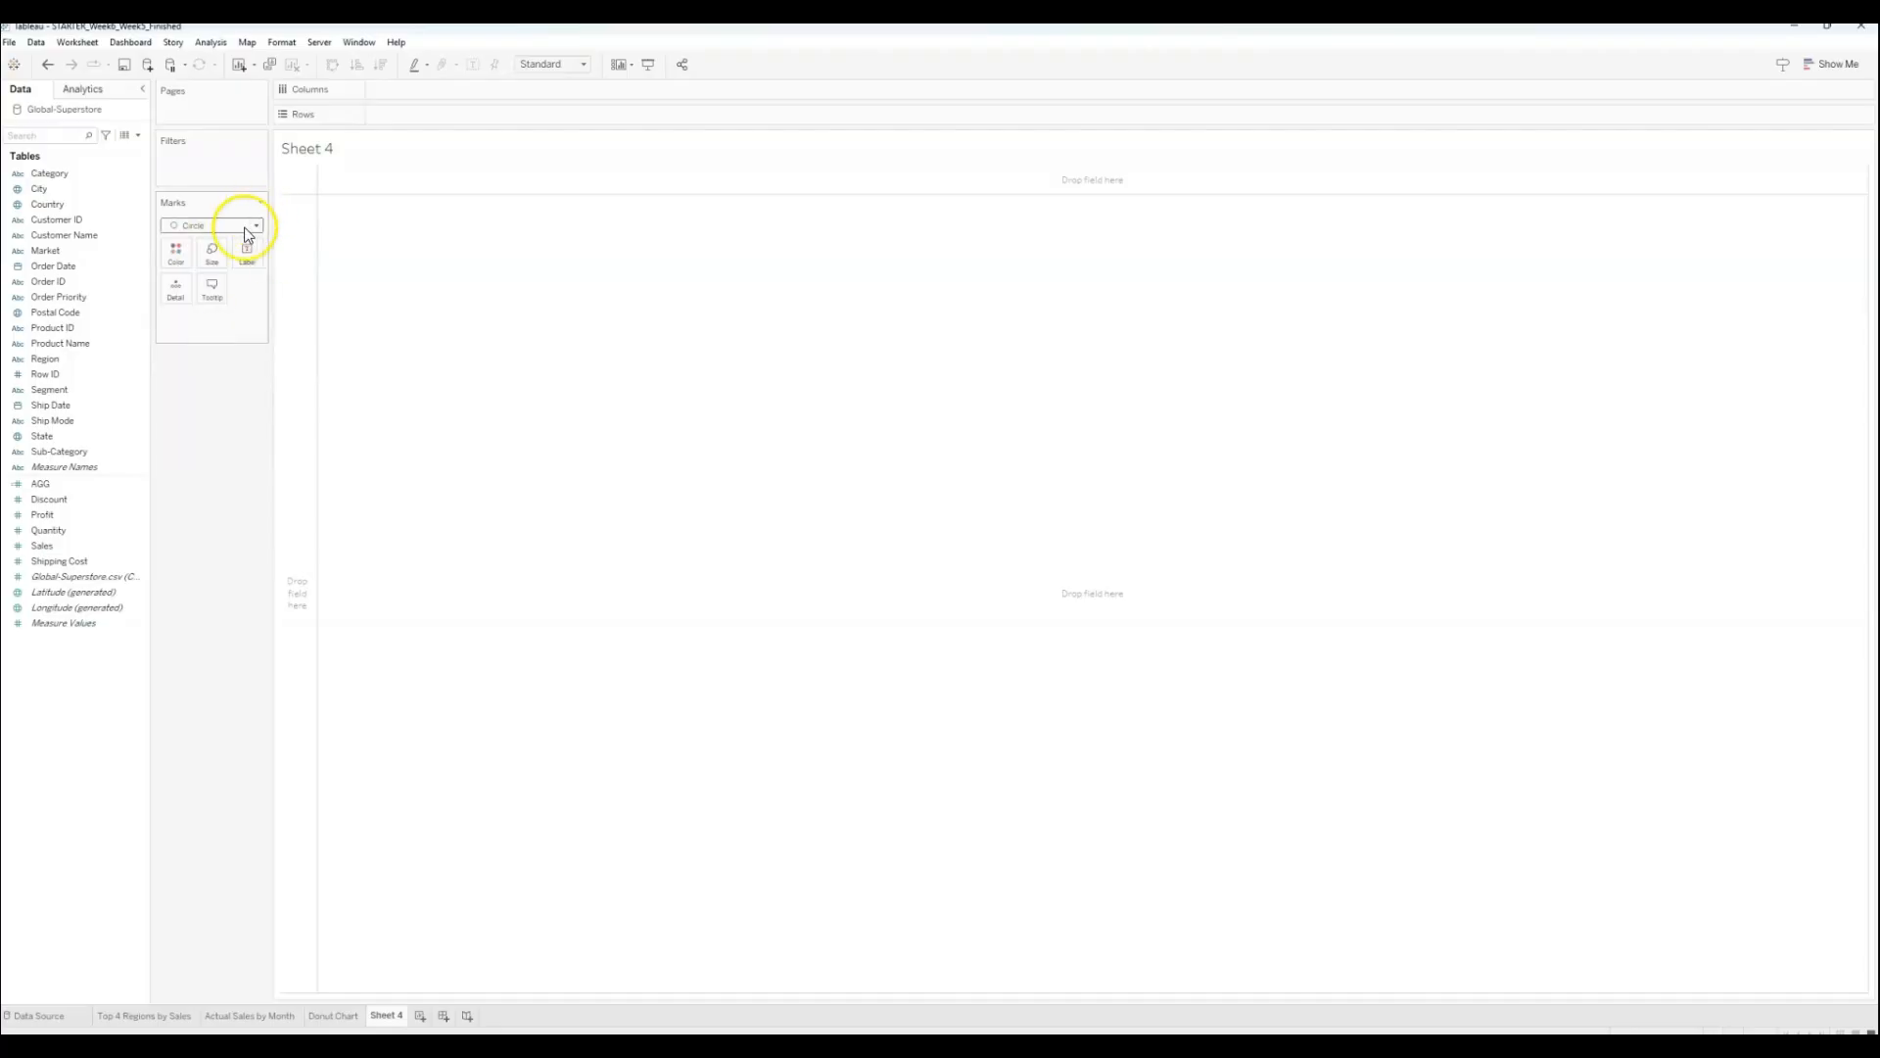
right_click(46, 695)
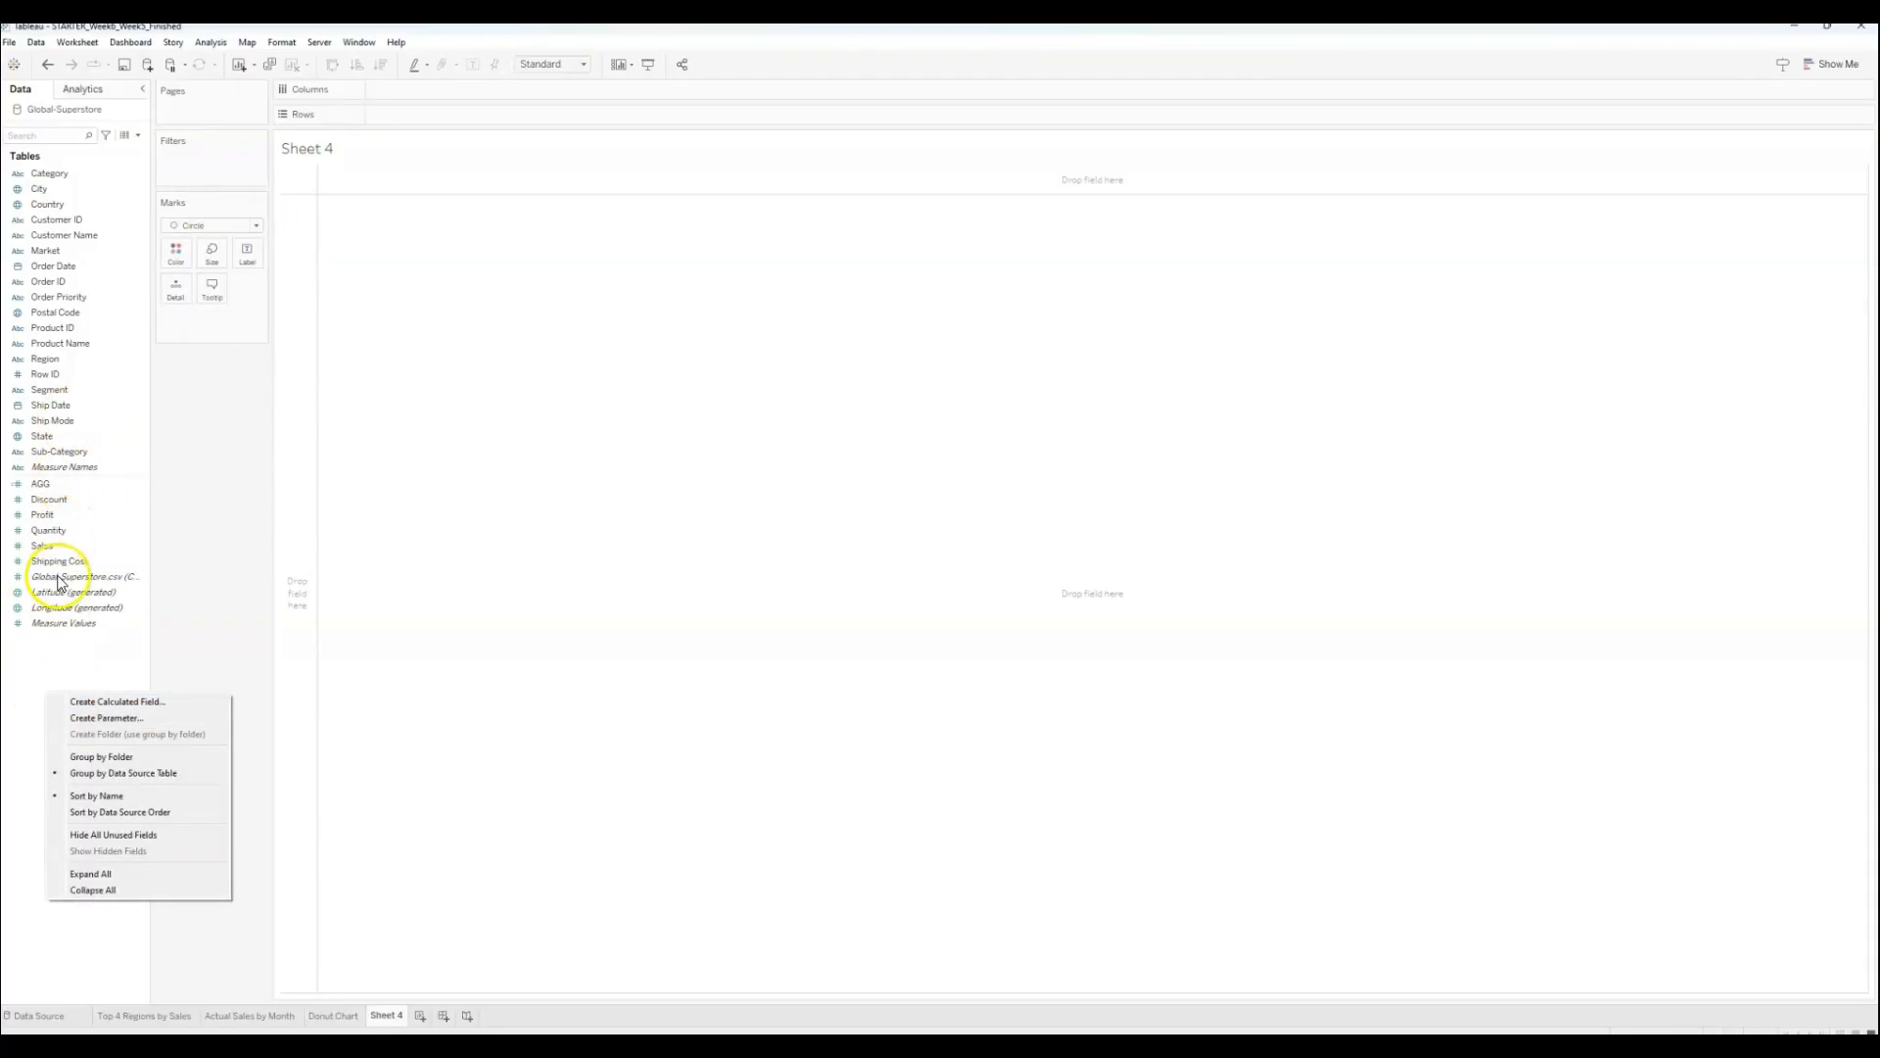
left_click(102, 702)
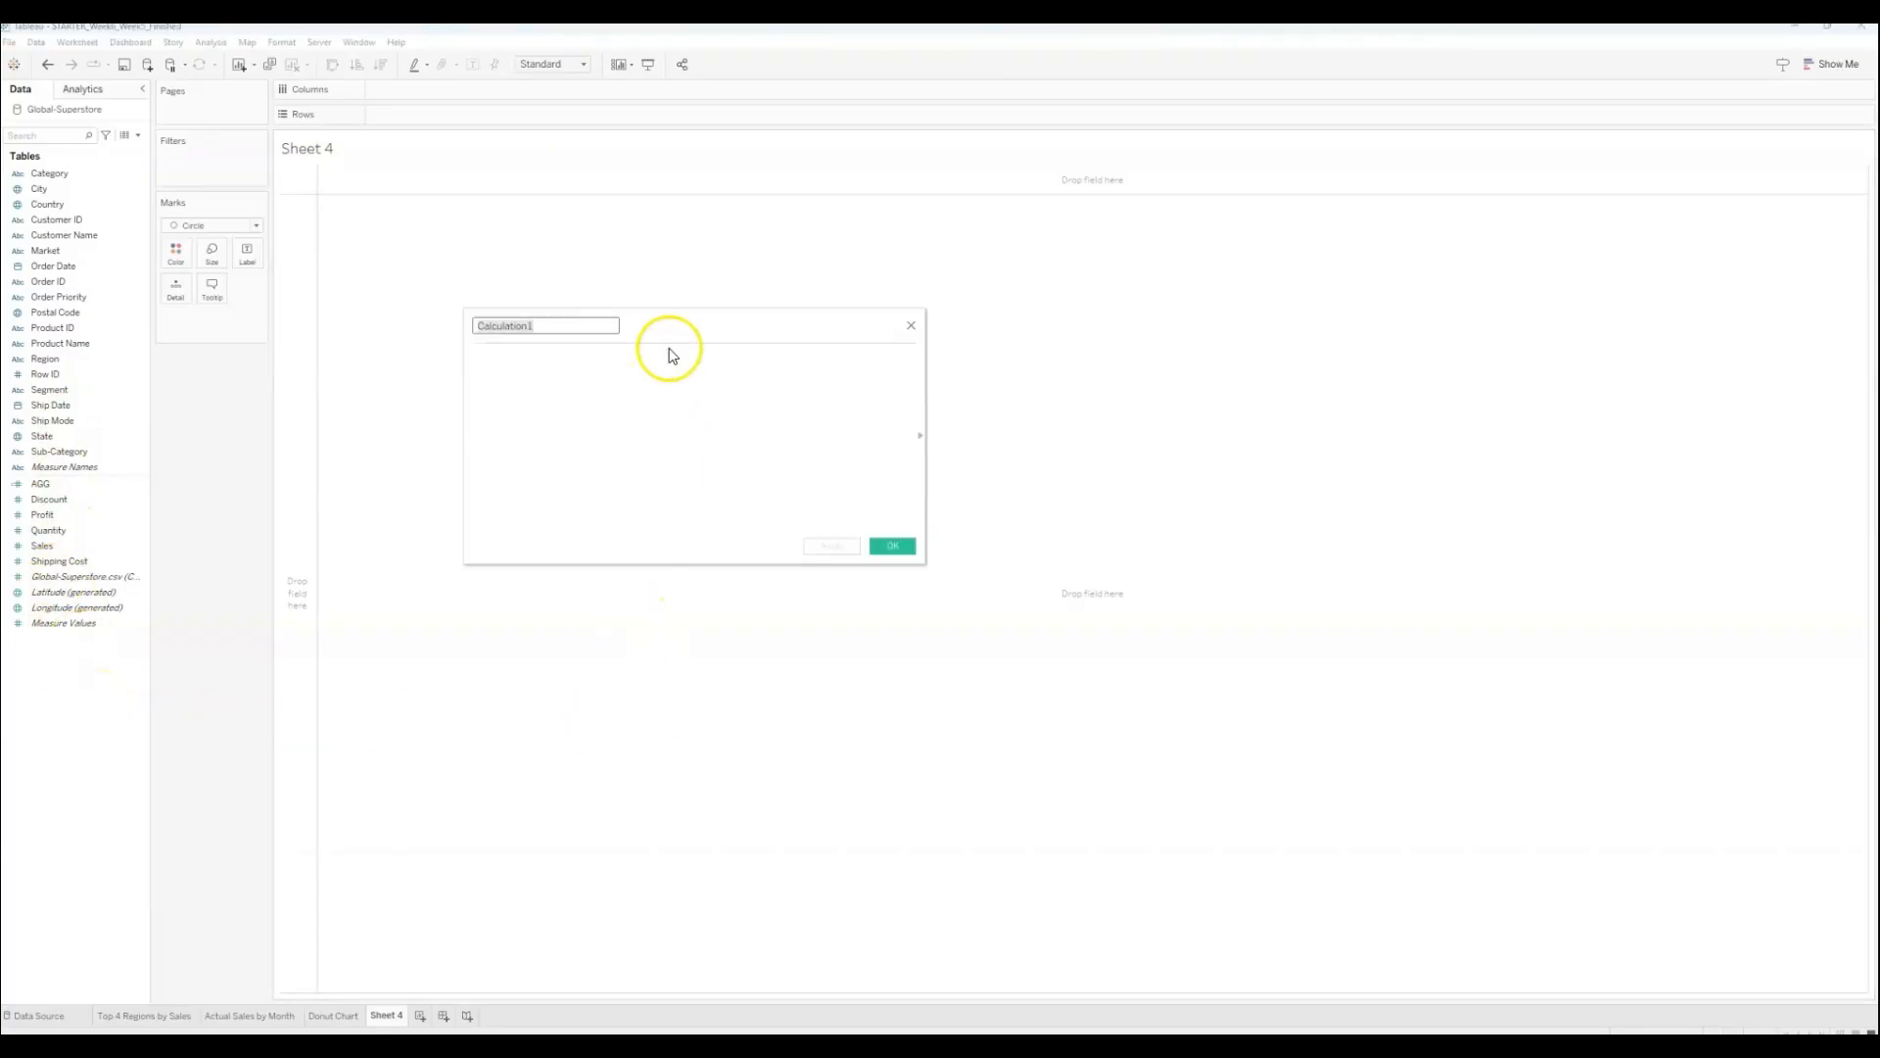
left_click_drag(666, 321, 977, 386)
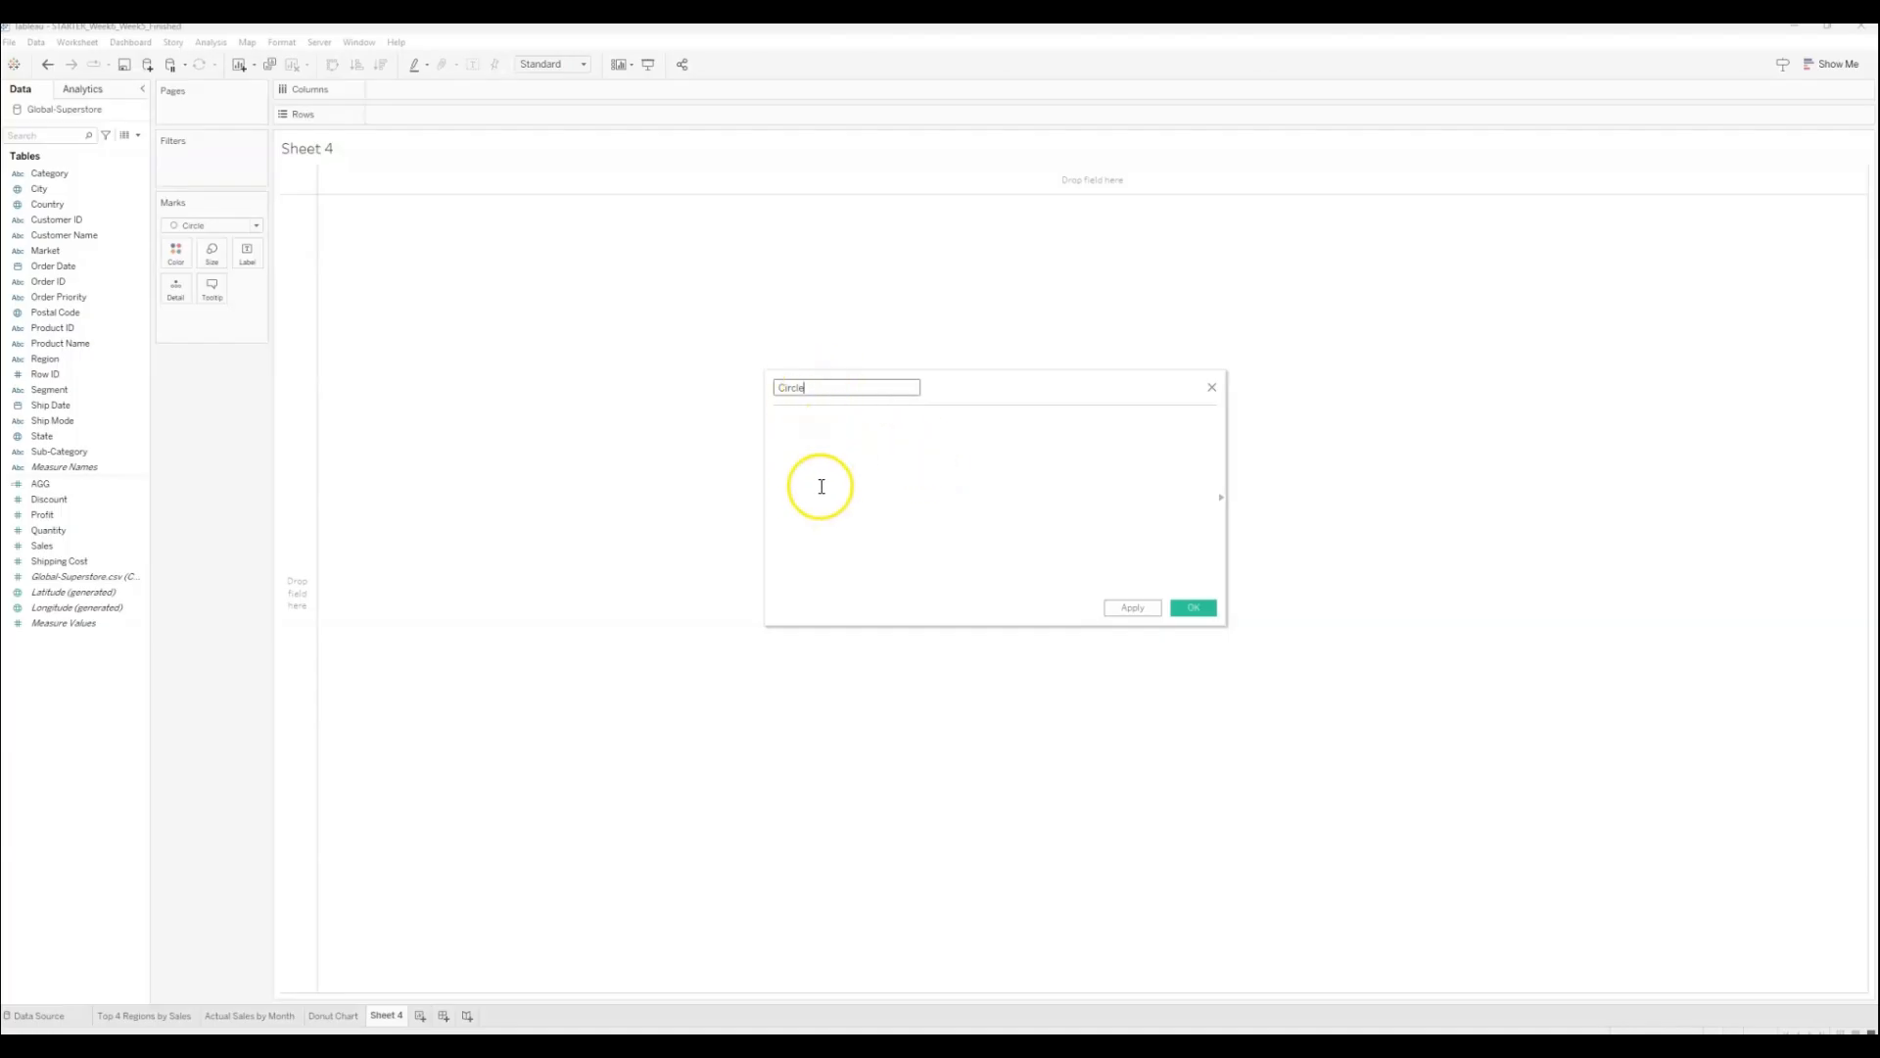
left_click(824, 425)
type("MIN(")
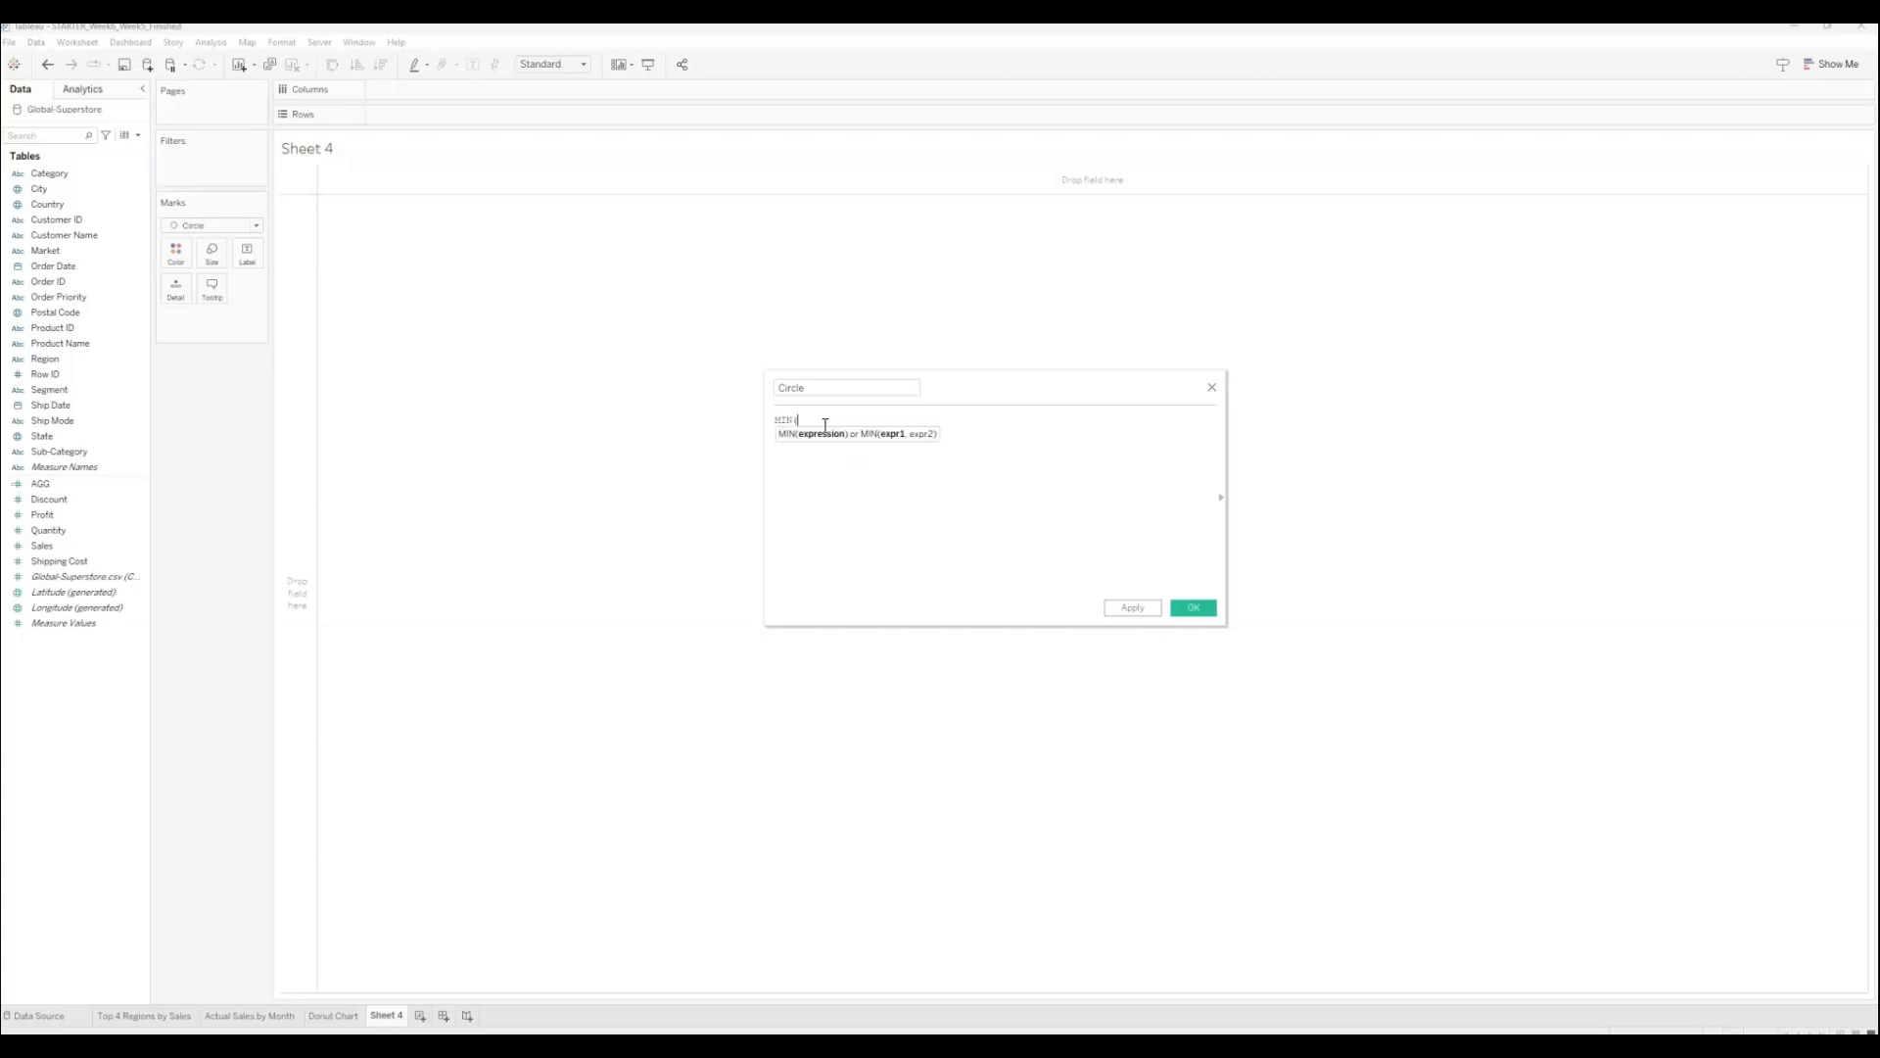
type("1)")
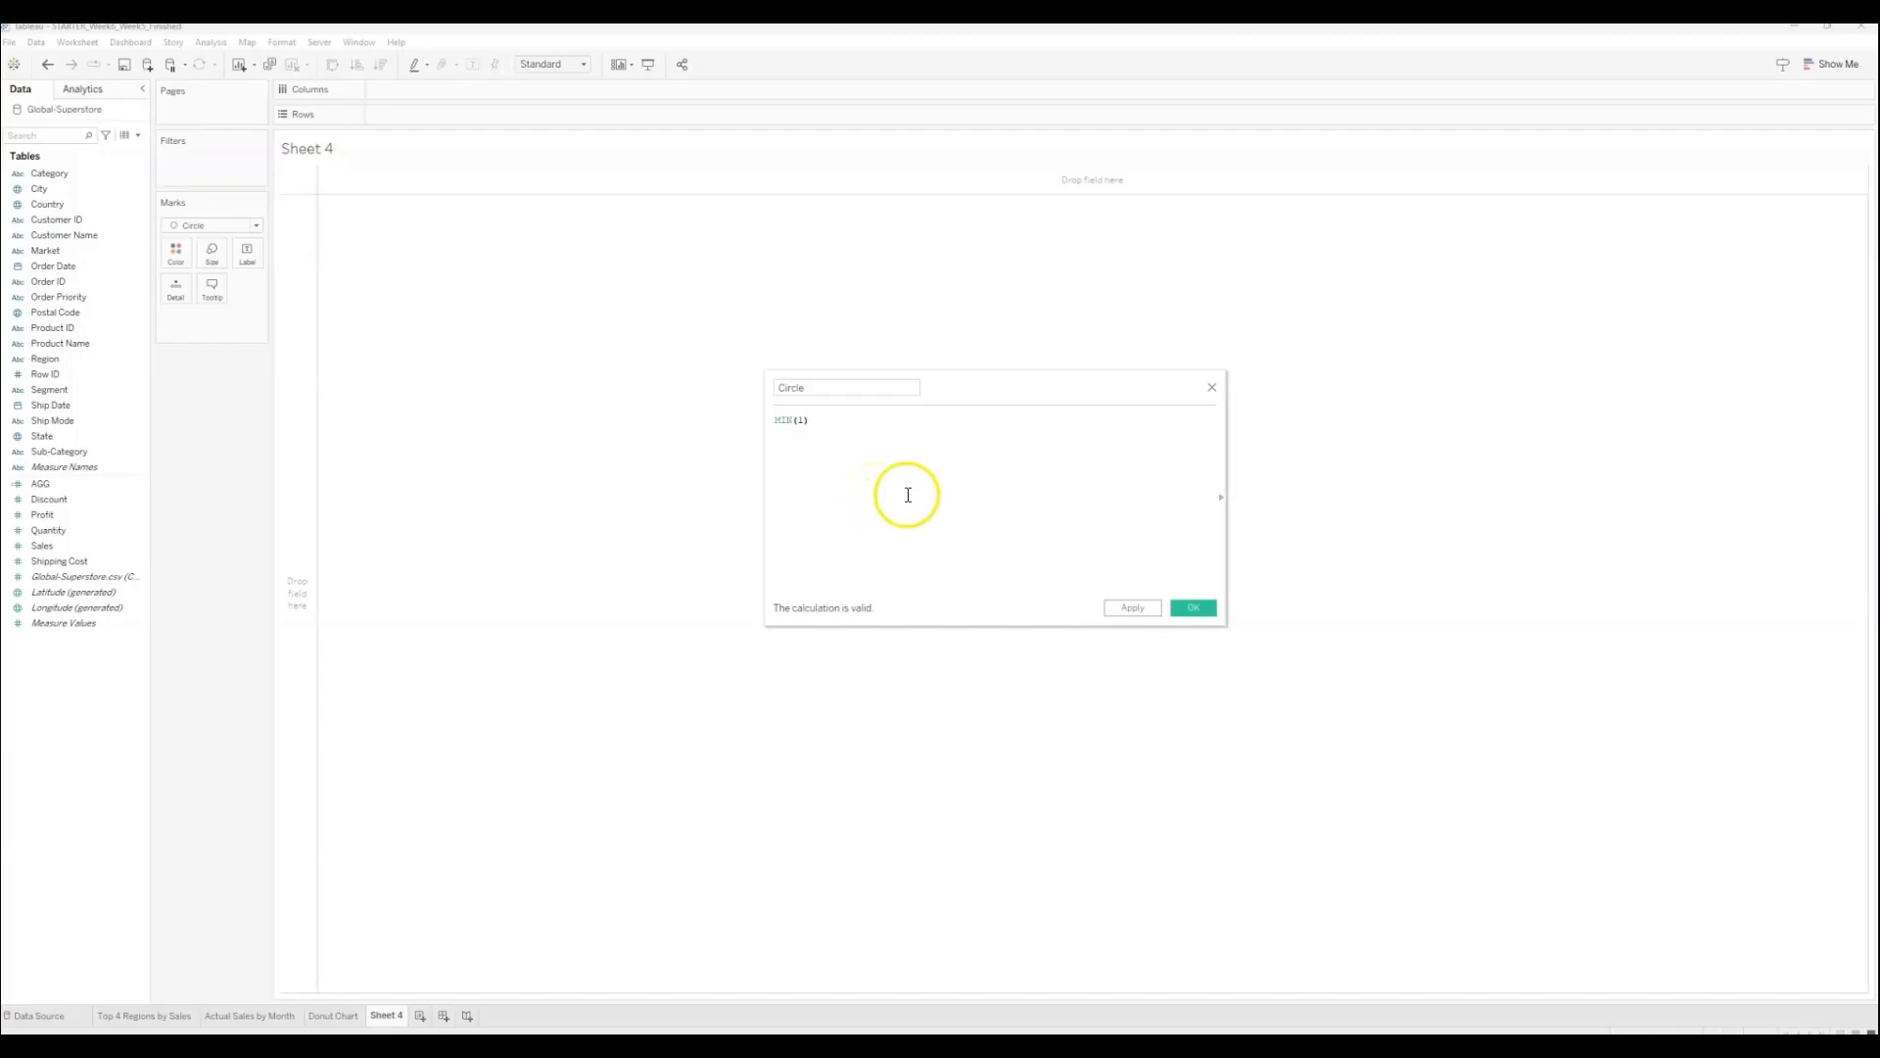
left_click_drag(820, 423, 747, 408)
left_click(846, 433)
left_click(1187, 608)
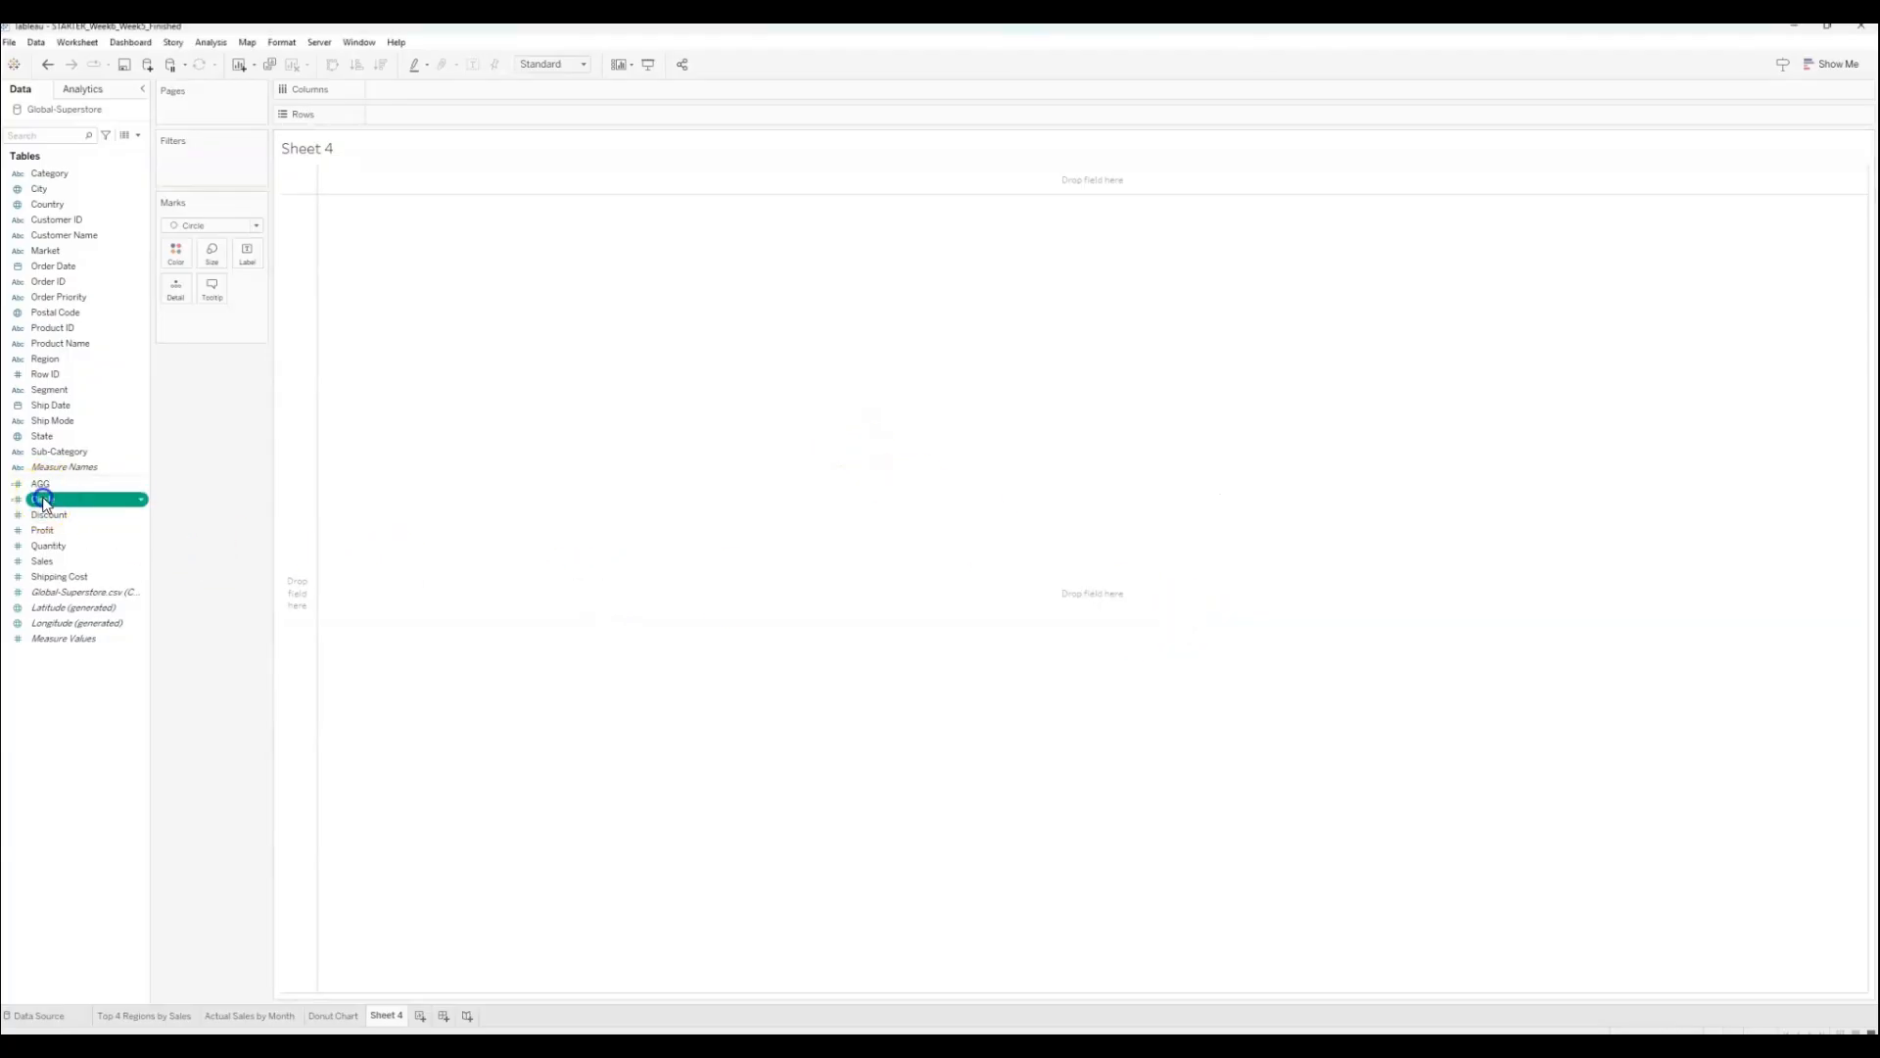
Step: Place the Circle calculated field on Columns twice to get two side-by-side circle marks
left_click_drag(44, 503, 387, 93)
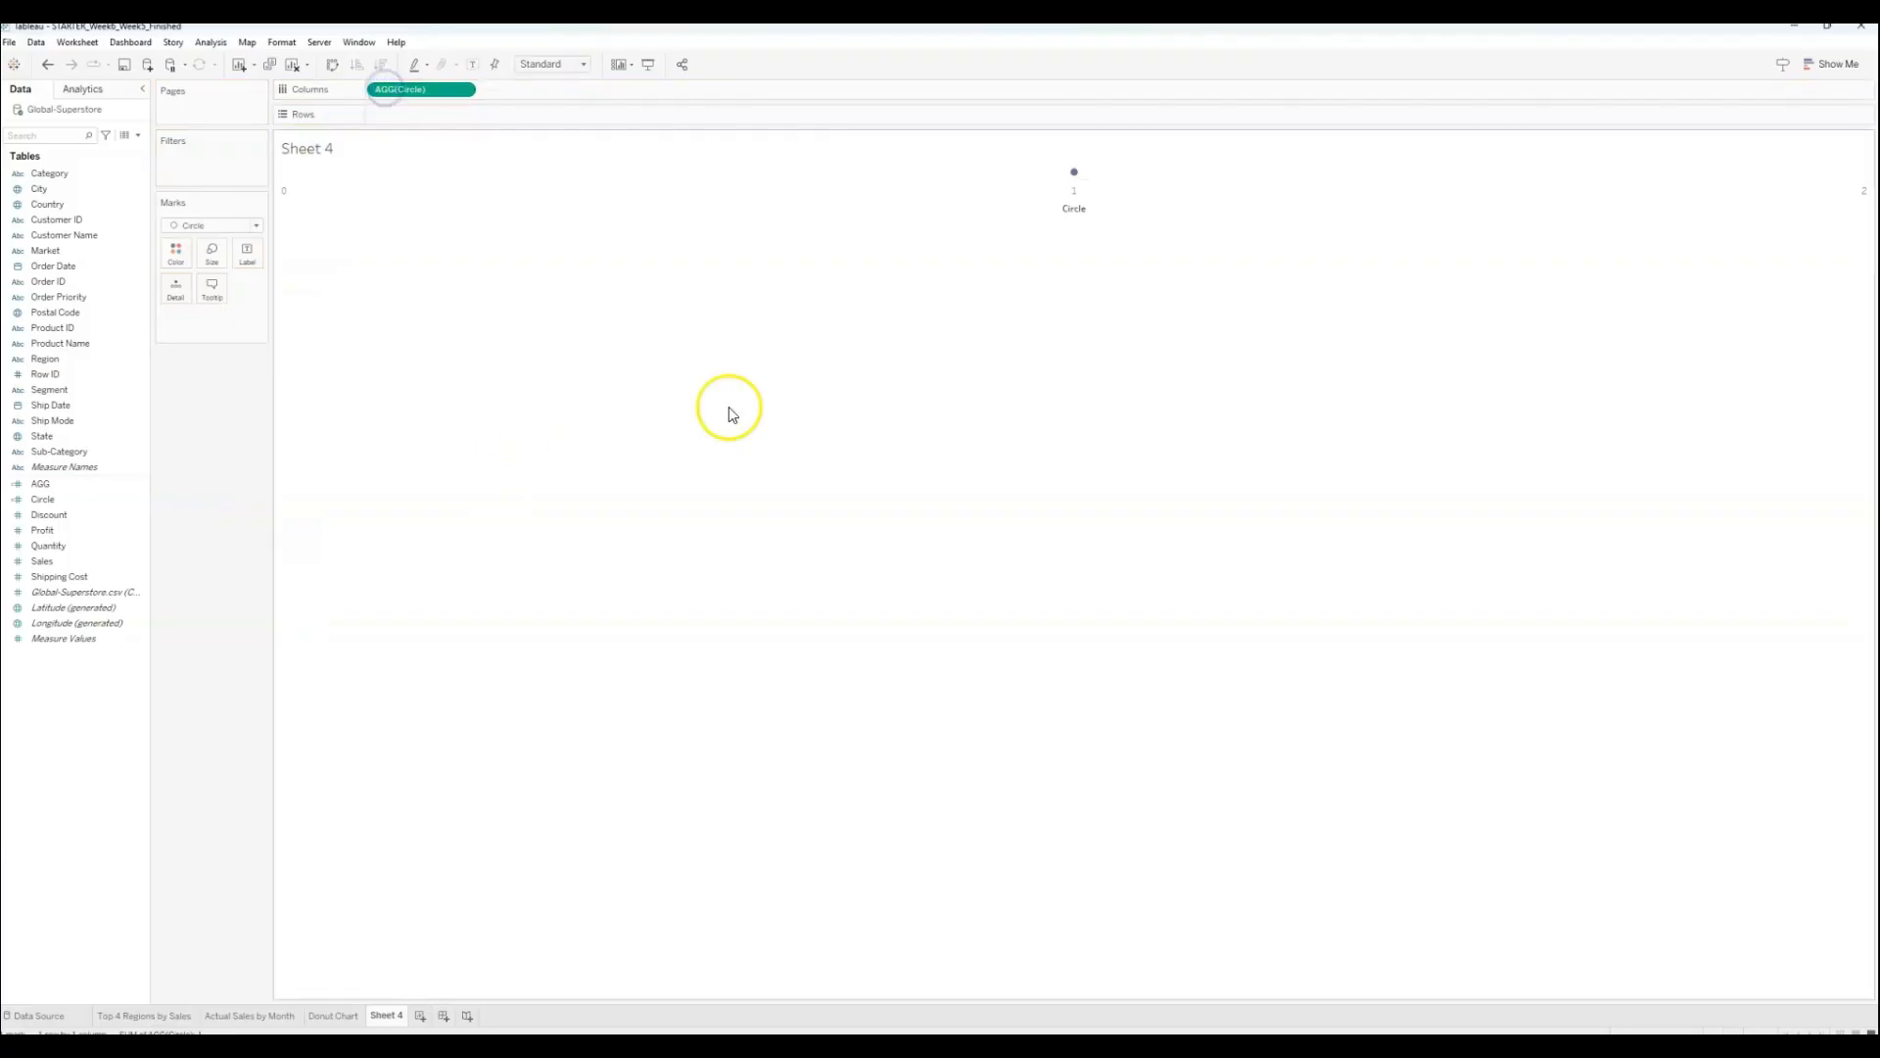
mouse_move(1075, 184)
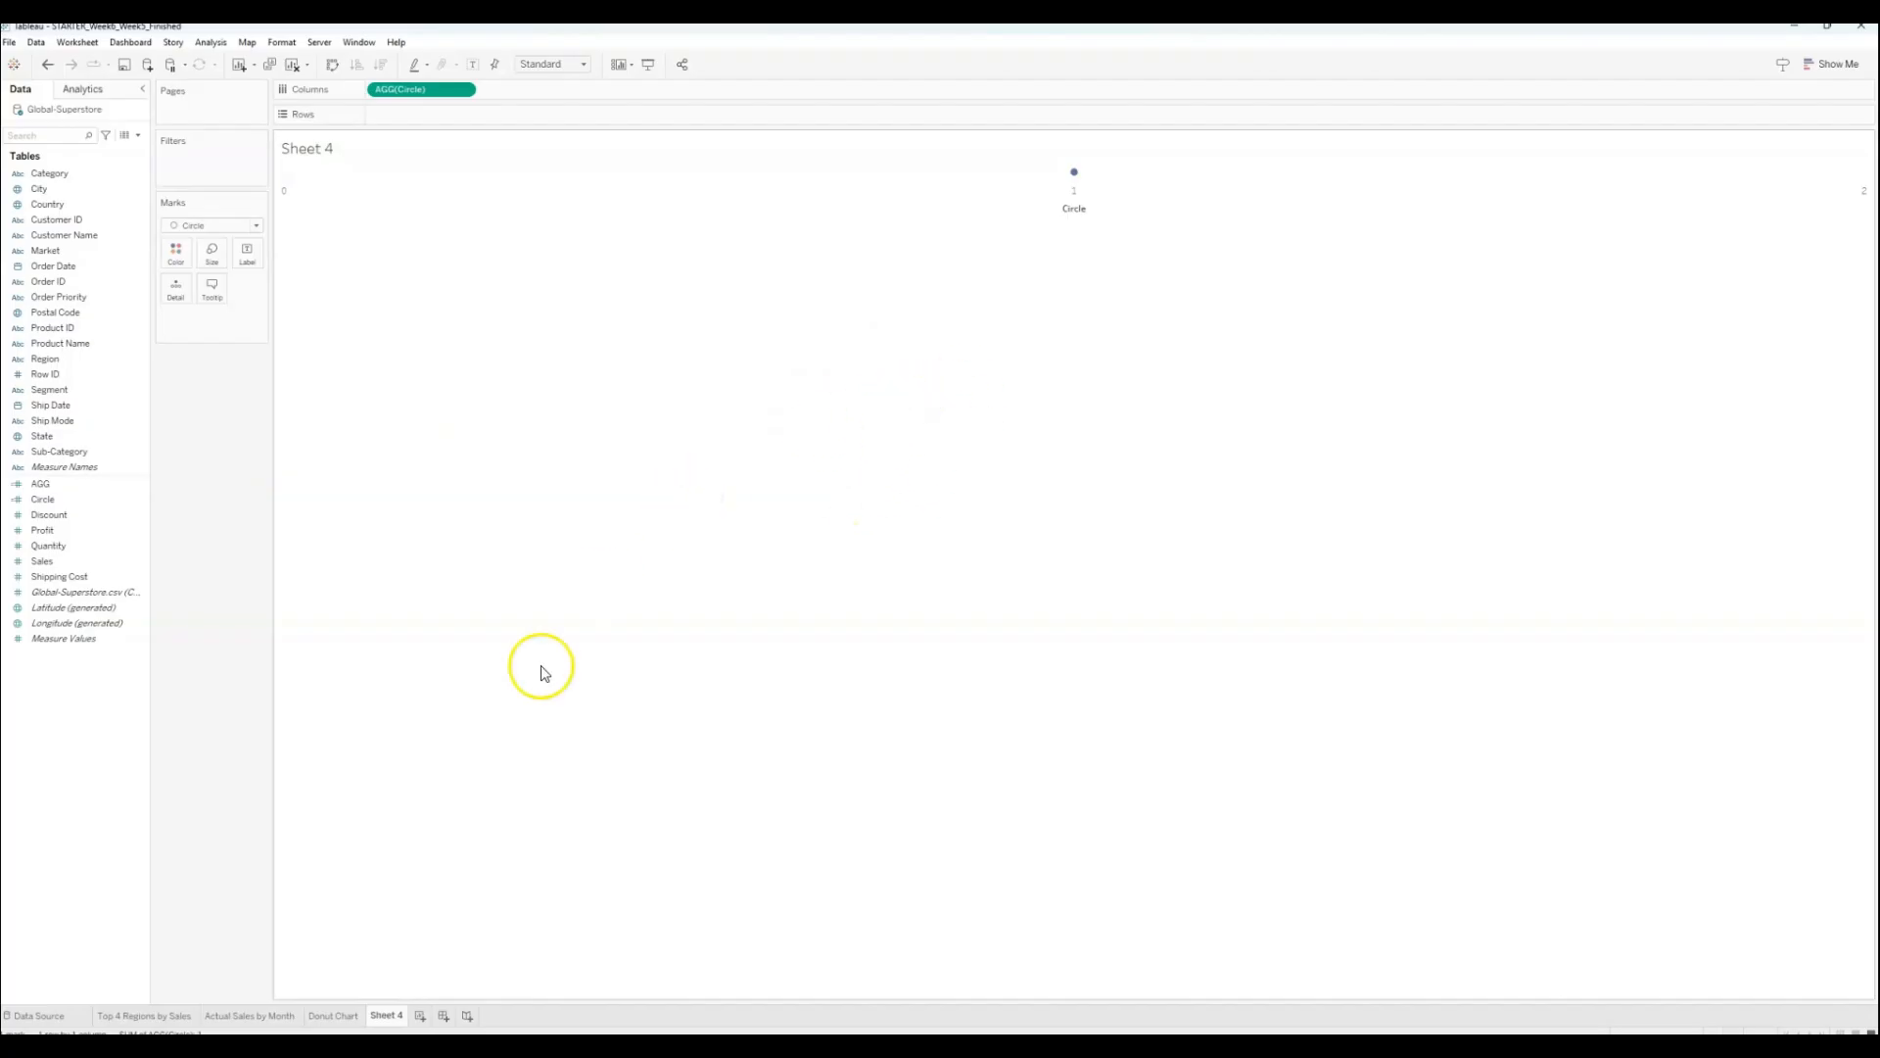
left_click_drag(44, 500, 516, 93)
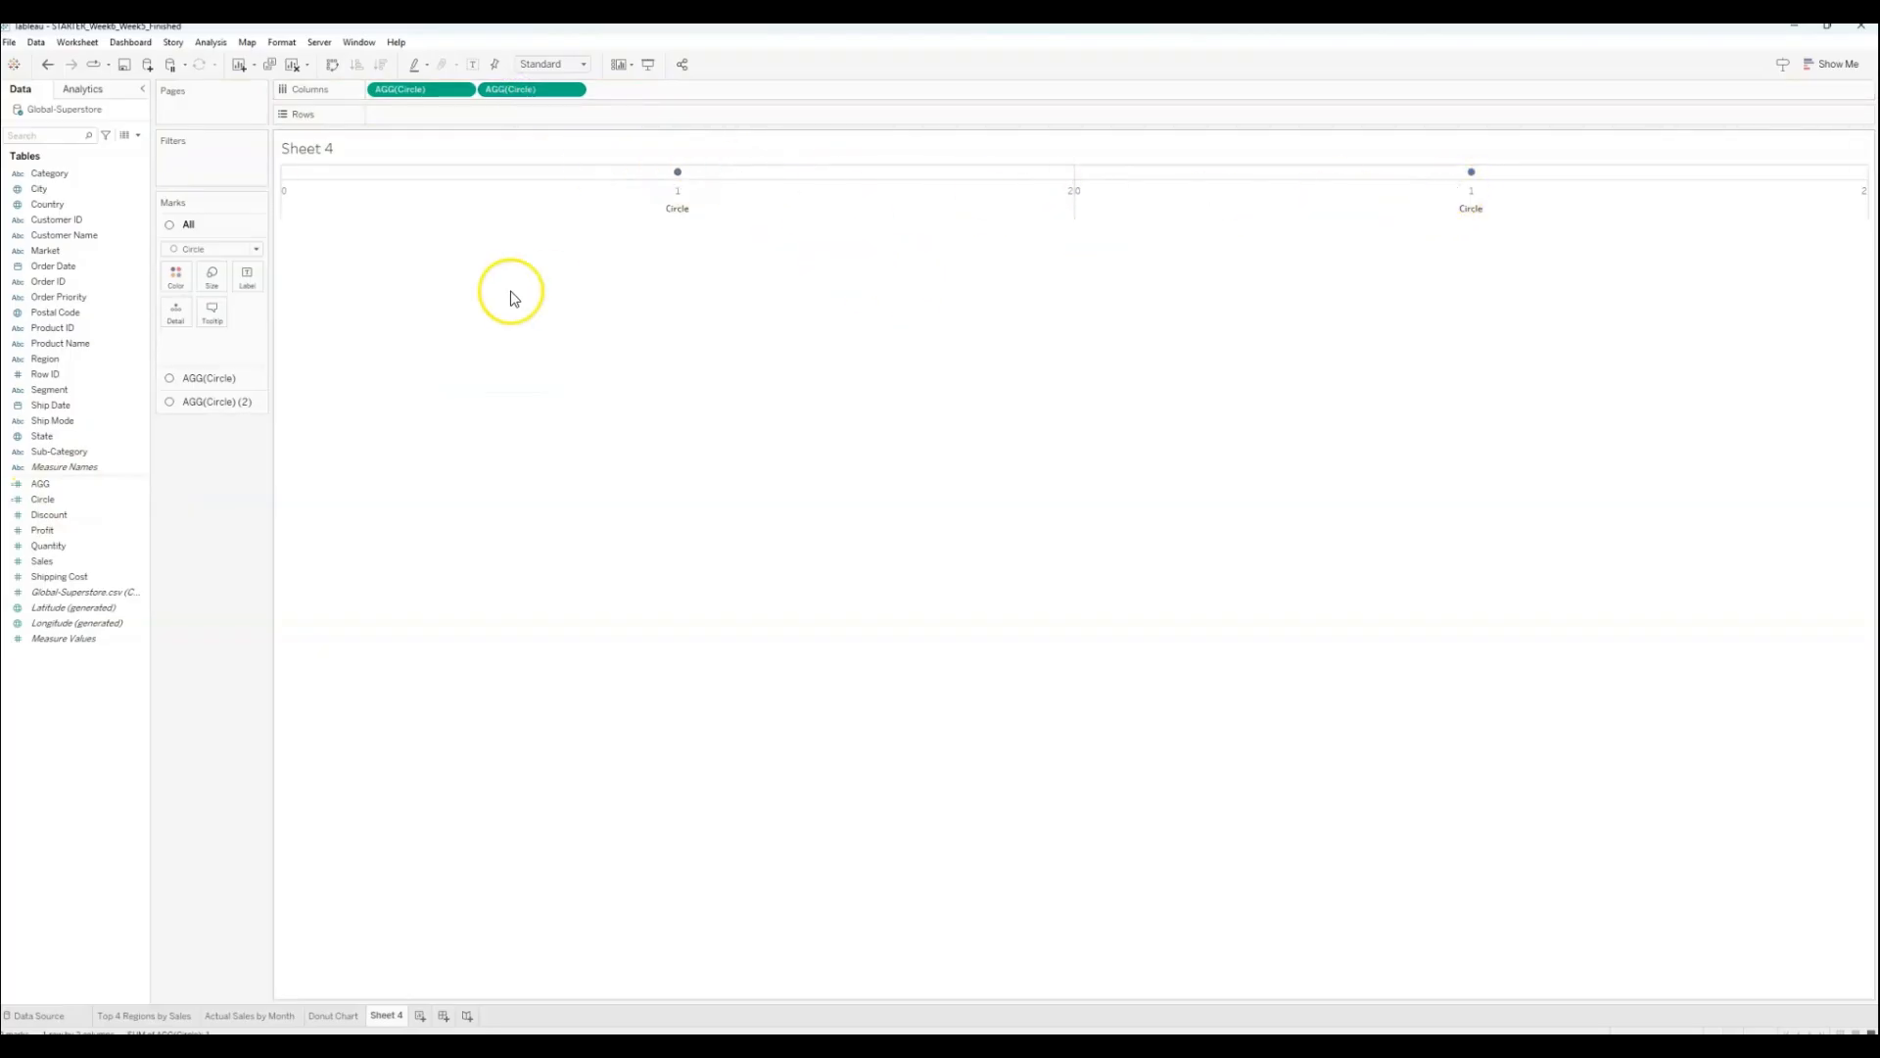
Step: Enlarge the marks of both circles and fit the sheet to Entire View
left_click(209, 274)
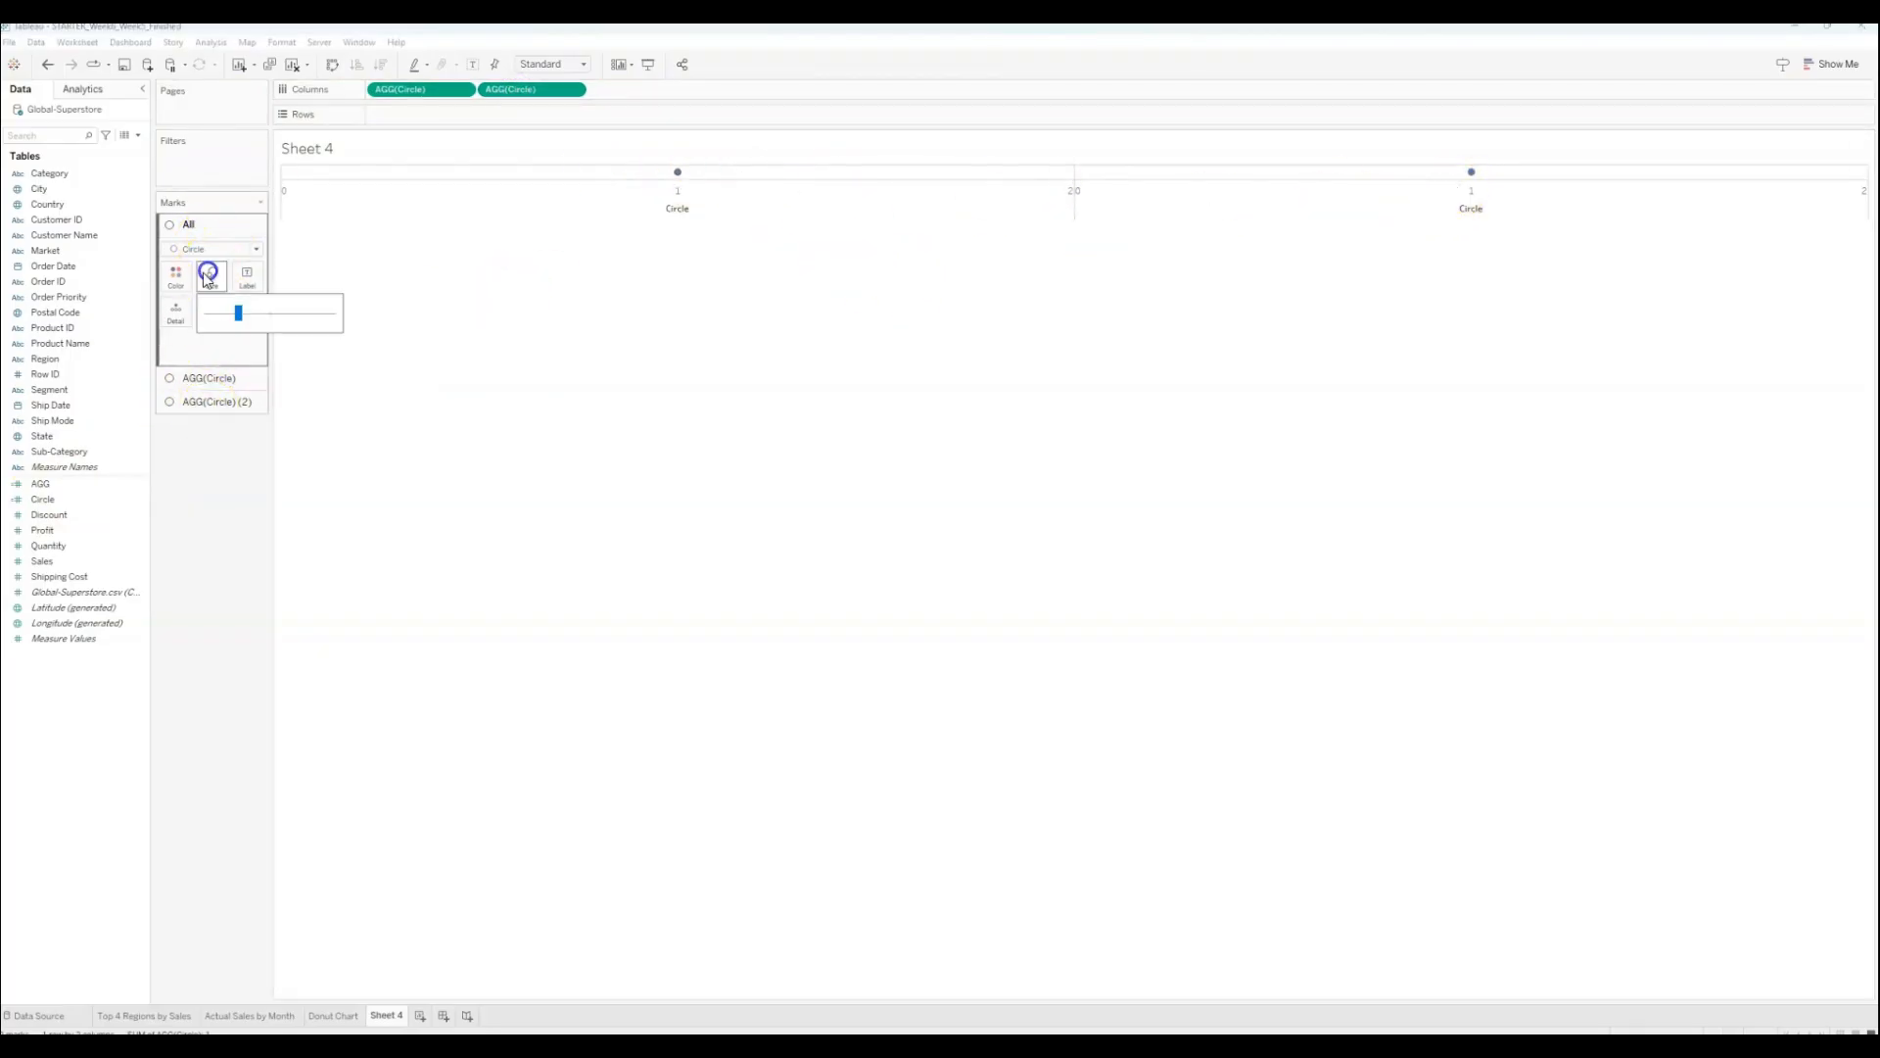
left_click_drag(238, 315, 240, 316)
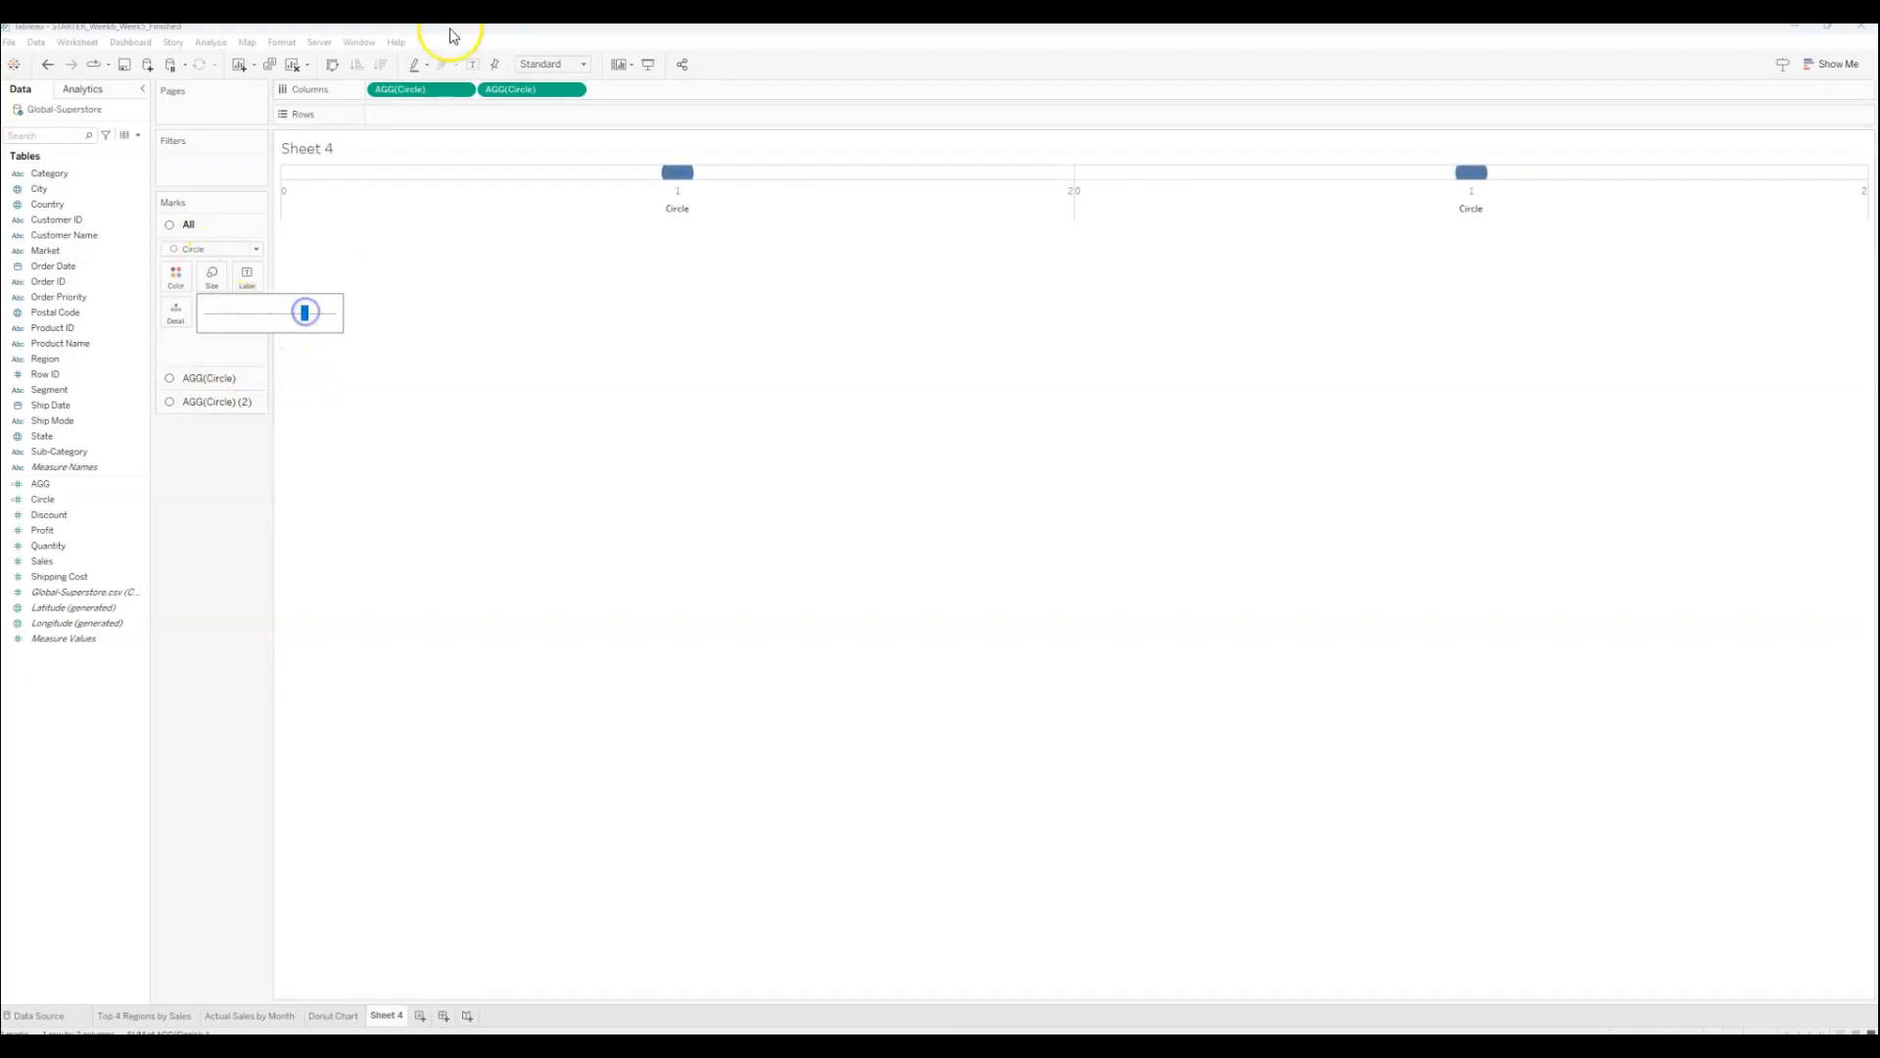
left_click(548, 64)
left_click(557, 117)
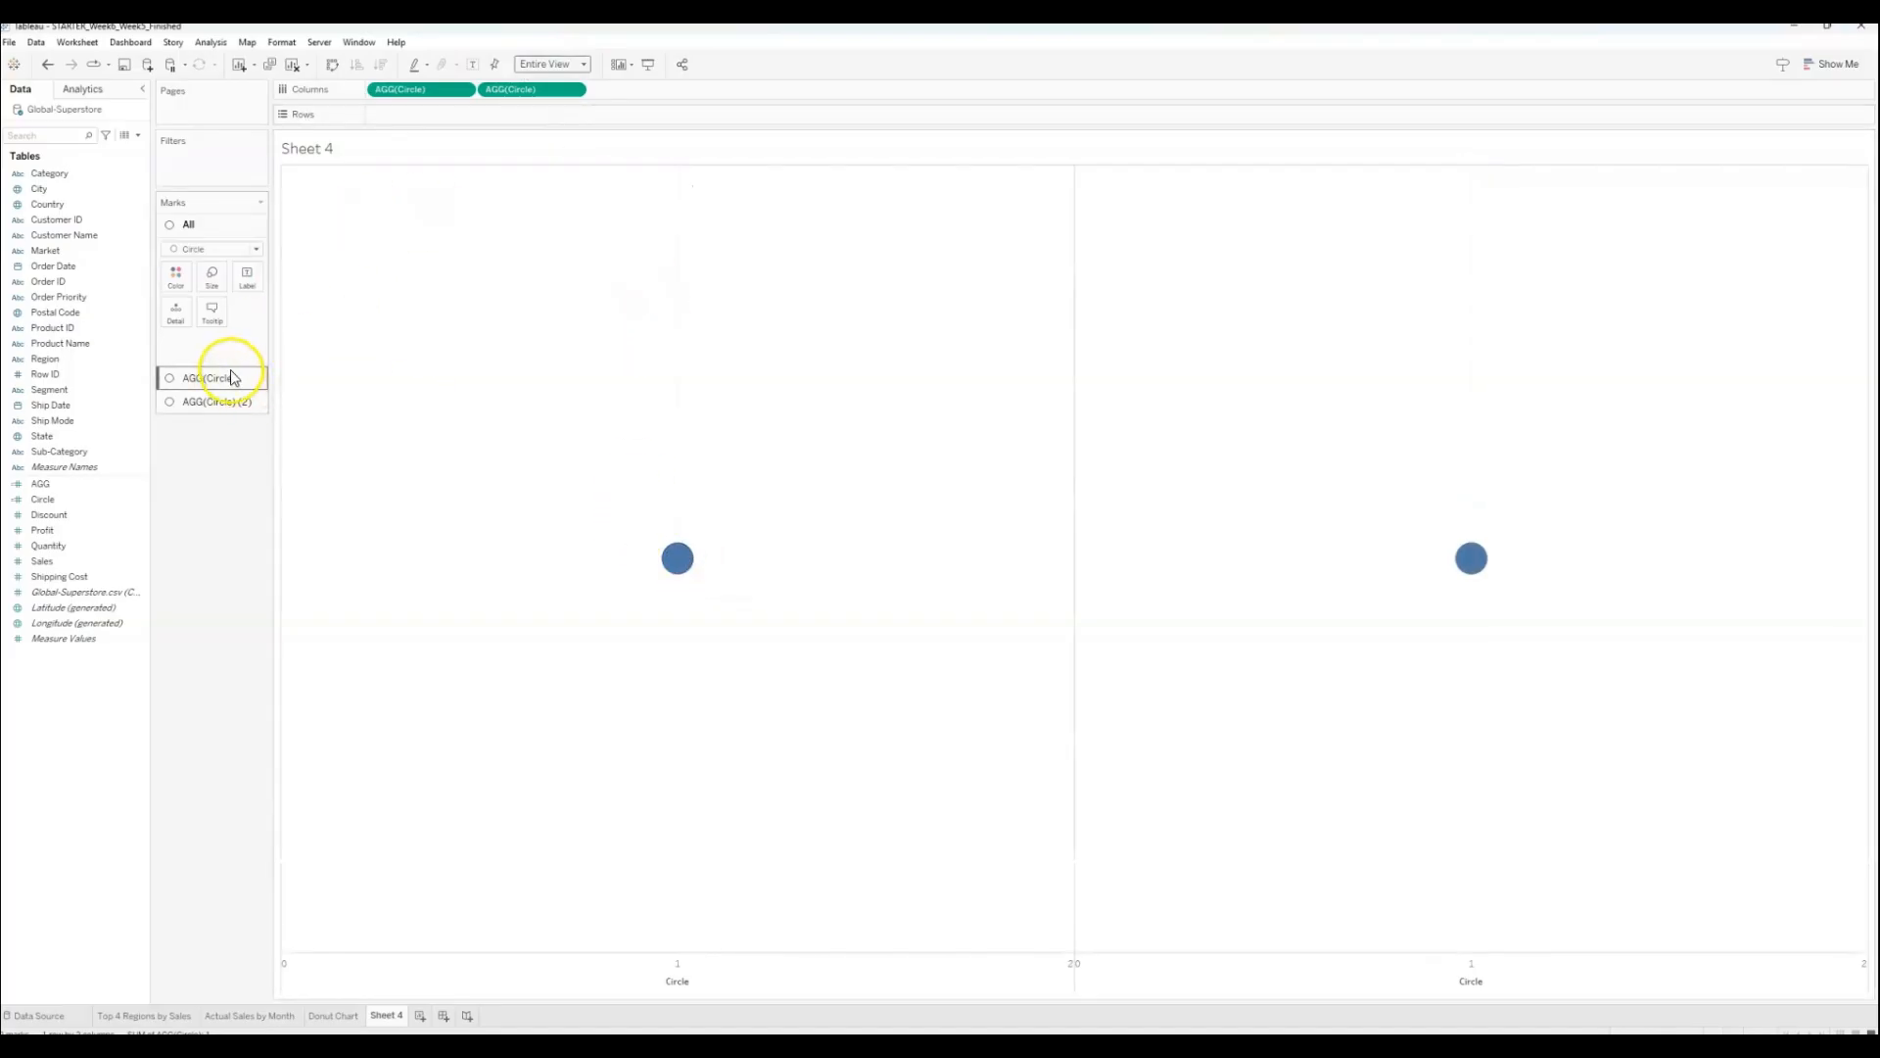
left_click(213, 280)
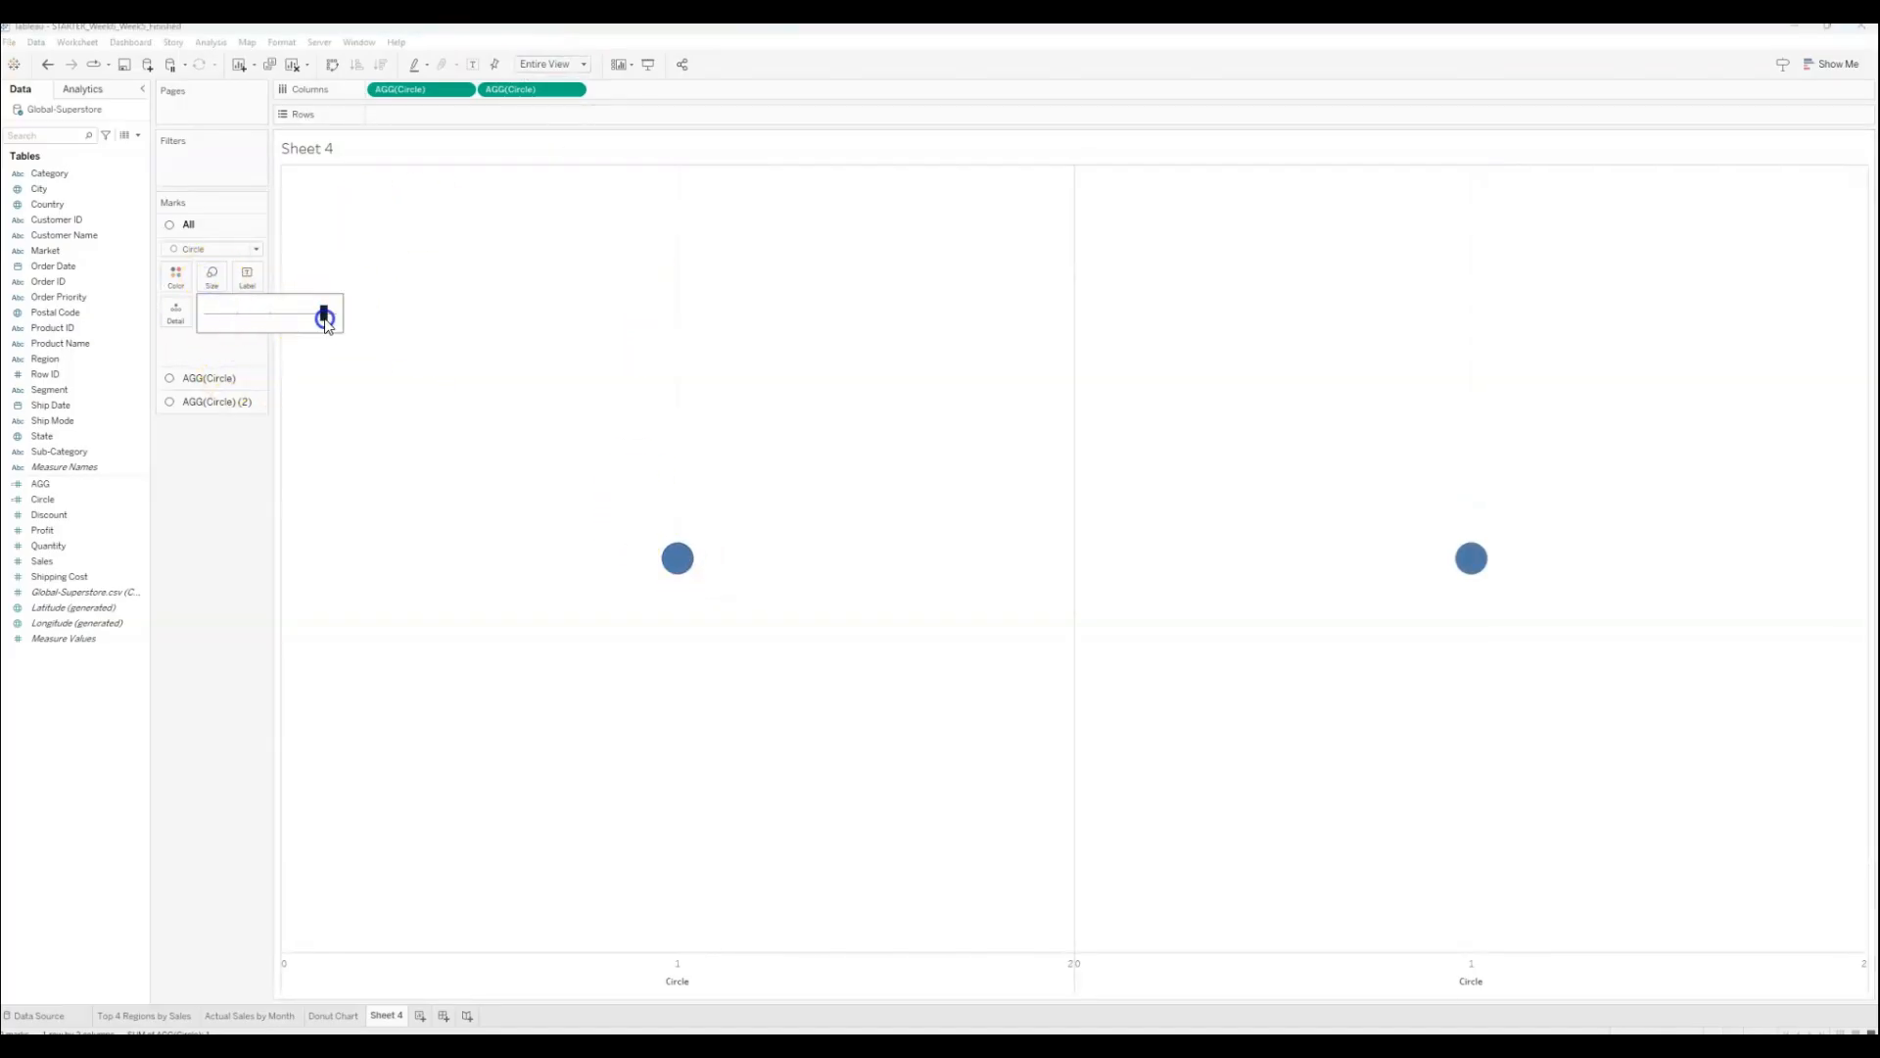
left_click_drag(326, 319, 324, 319)
left_click(204, 480)
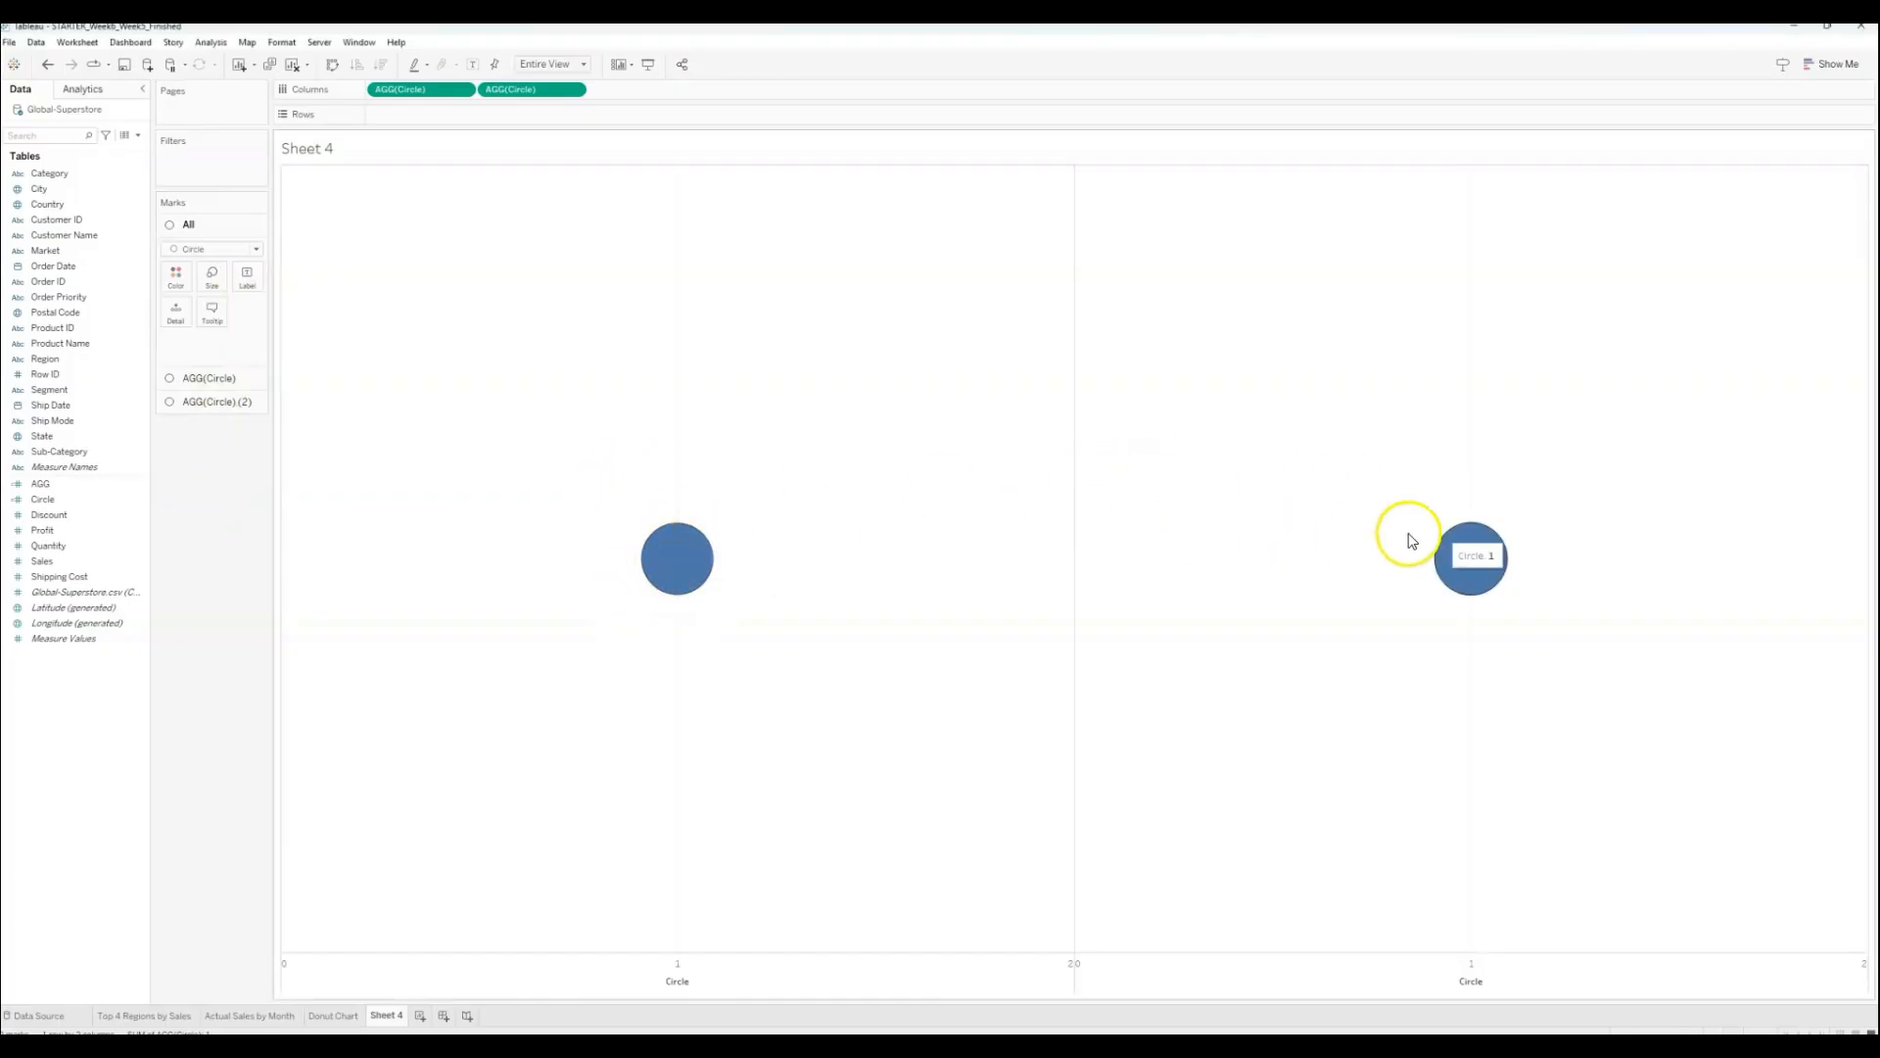
Step: On the Donut Chart sheet, turn the second AGG field's dual axis off and back on, and return to Sheet 4
left_click(338, 1016)
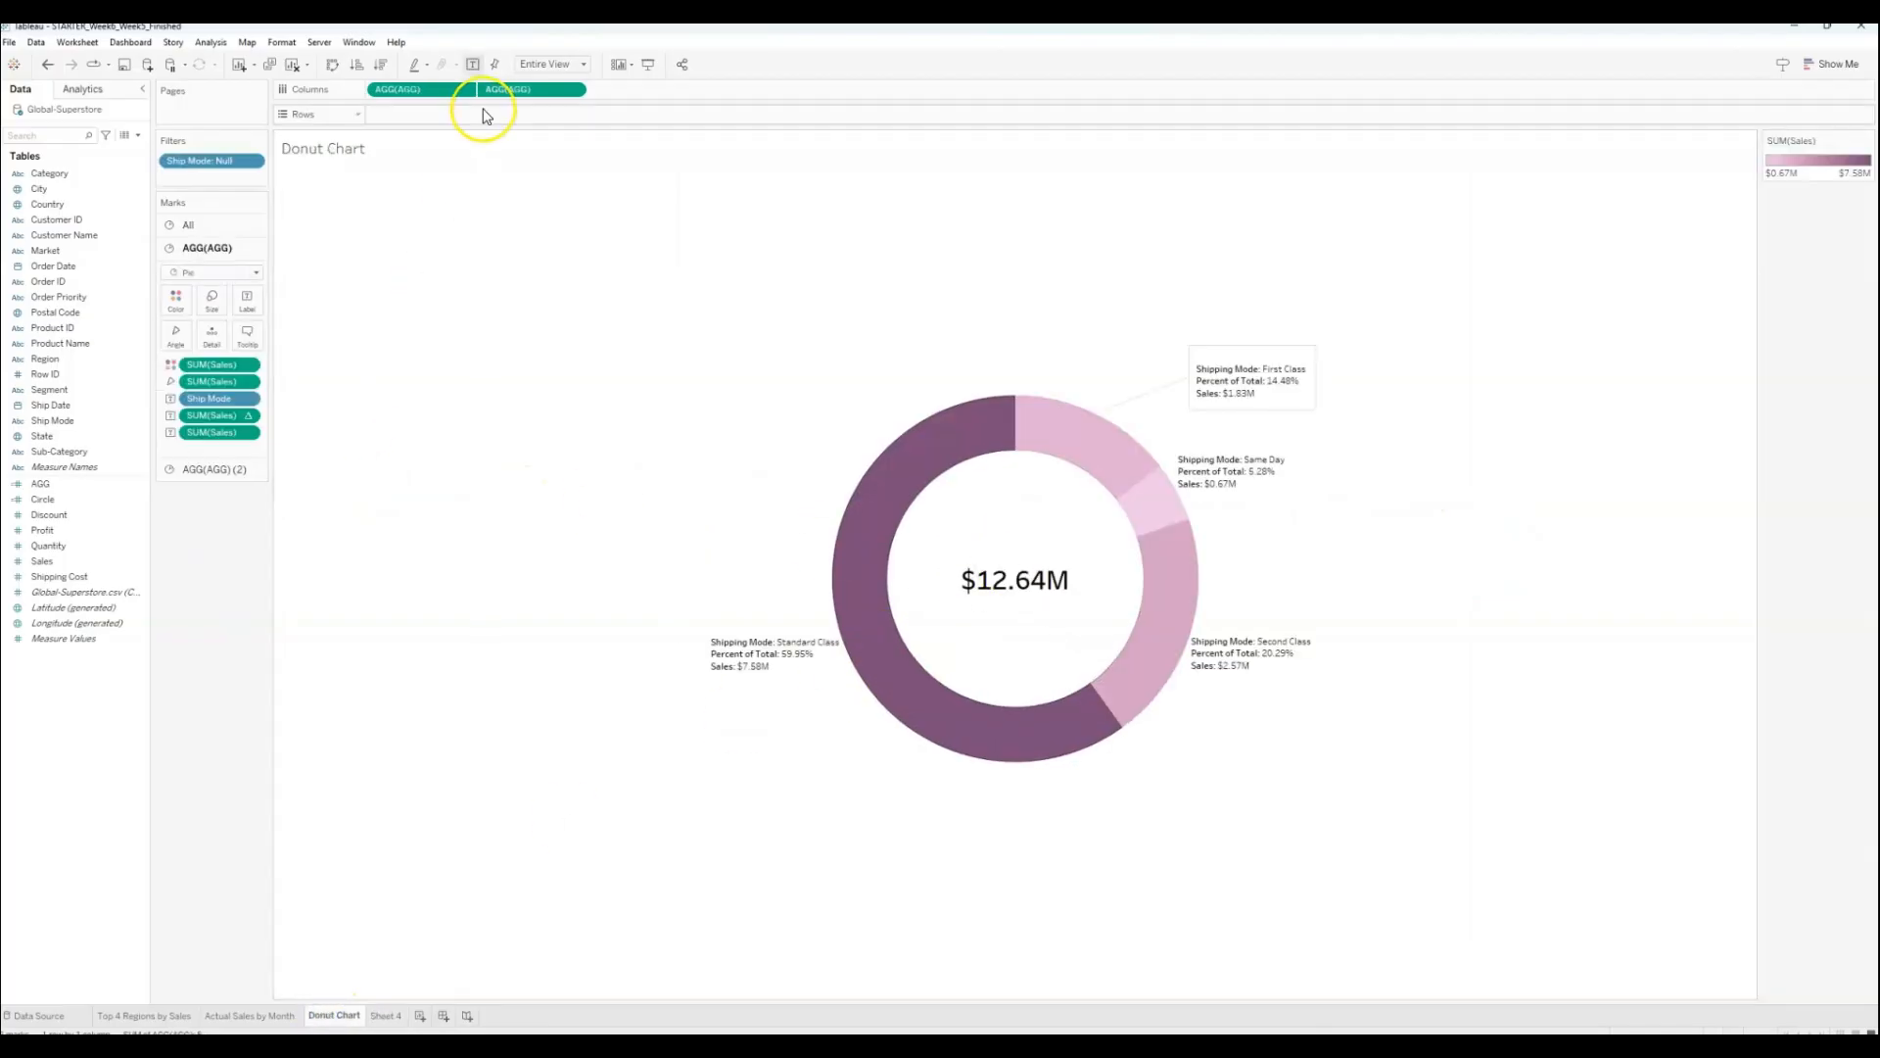
left_click(574, 89)
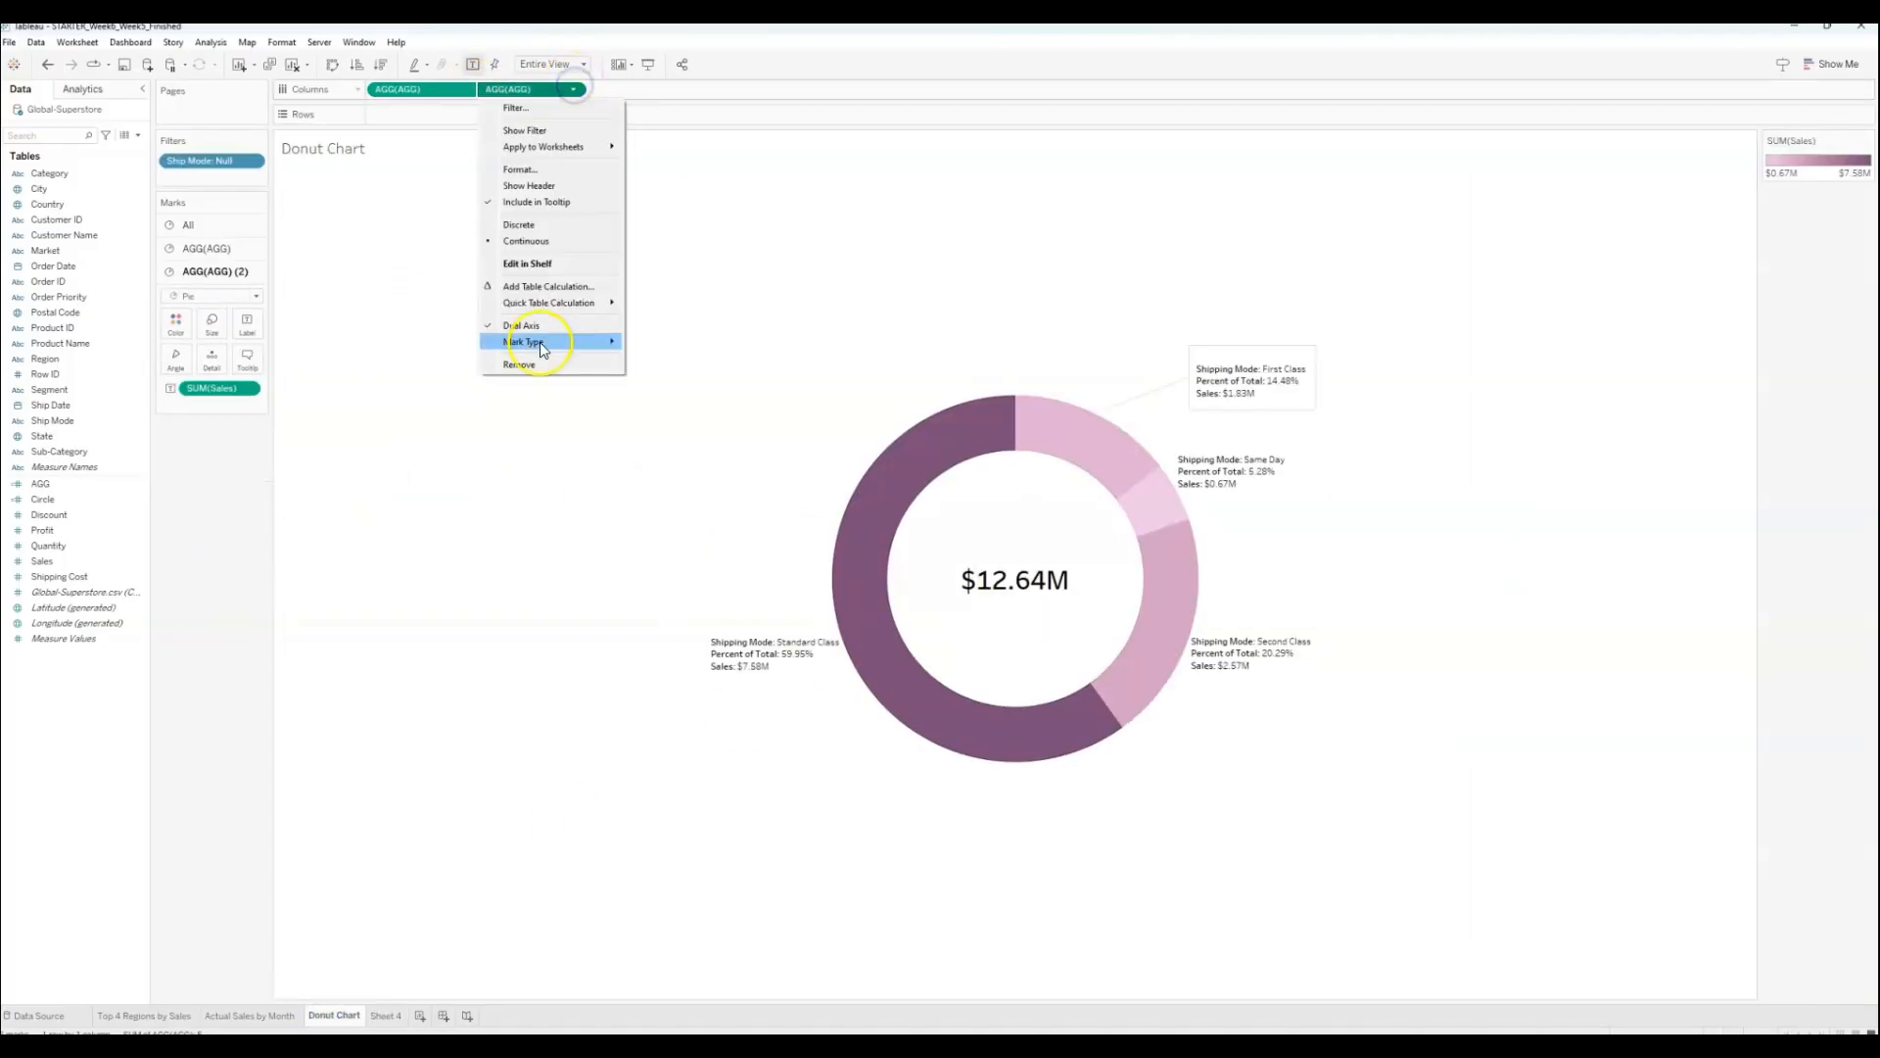
left_click(540, 327)
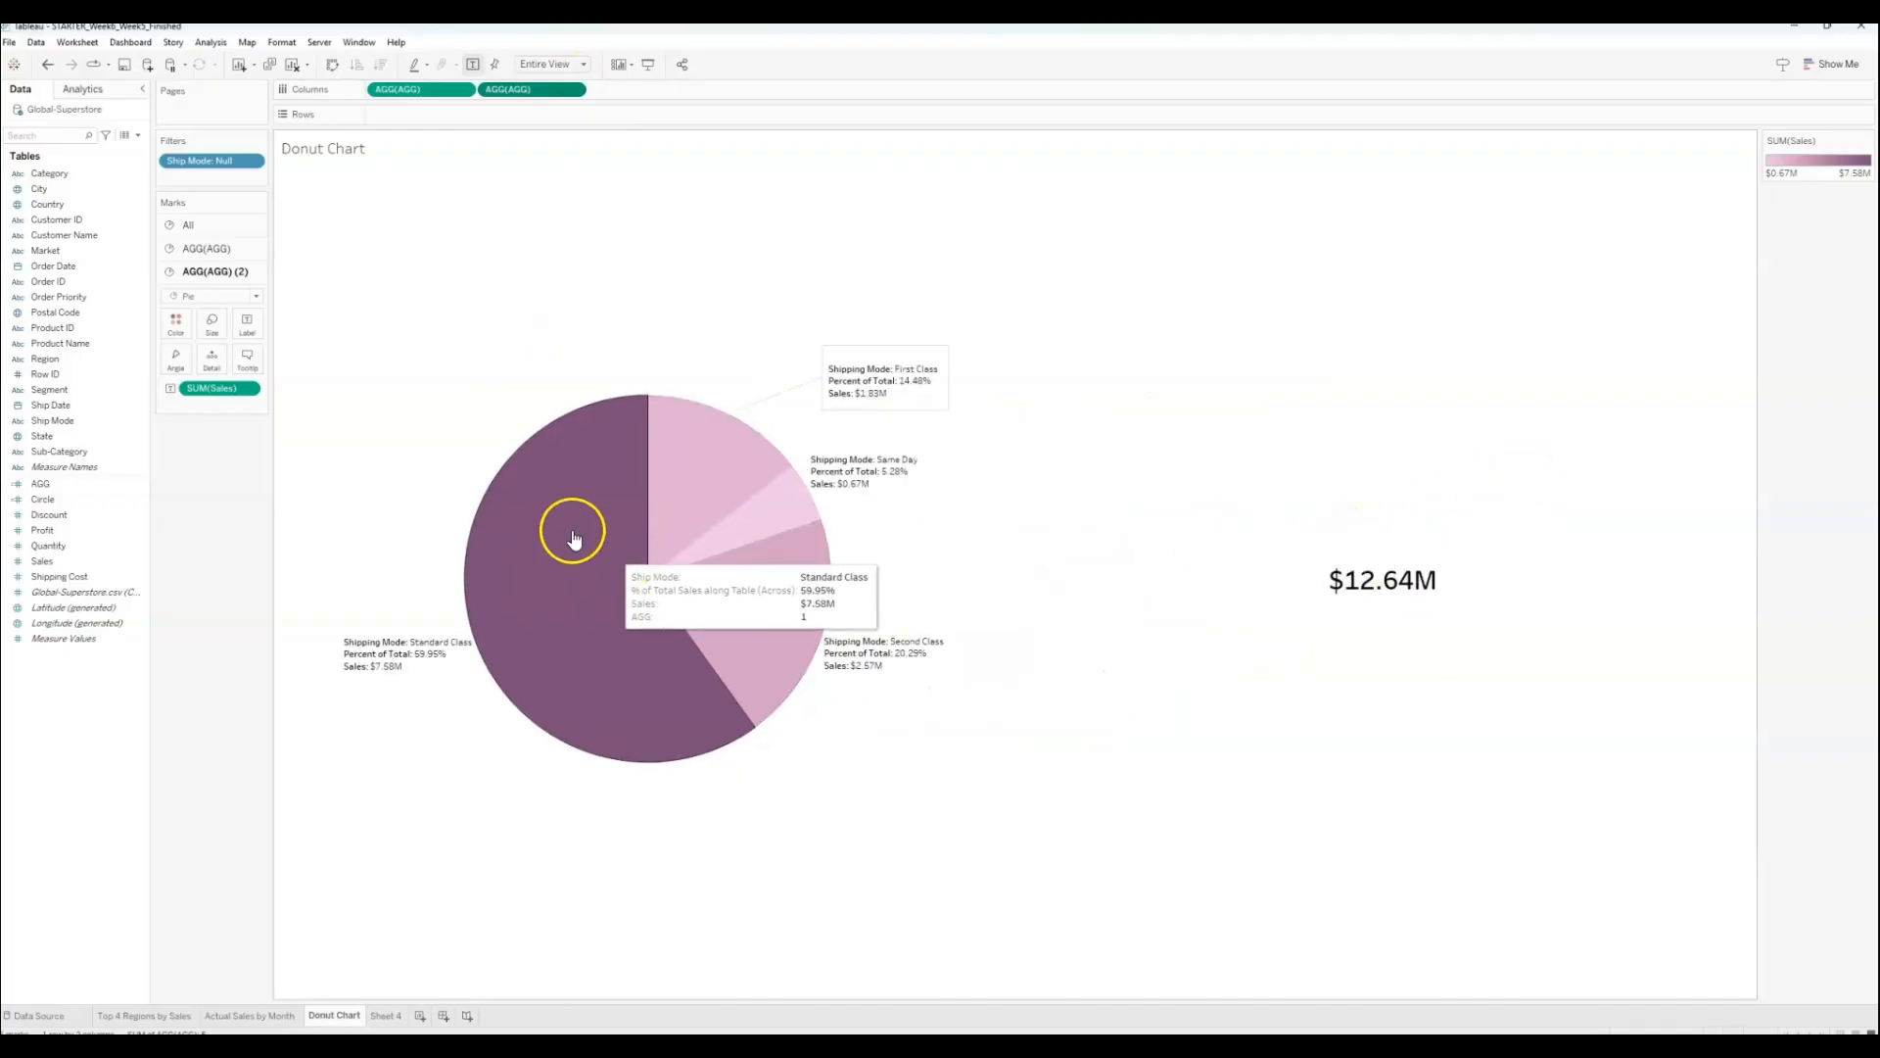
left_click(575, 91)
left_click(537, 324)
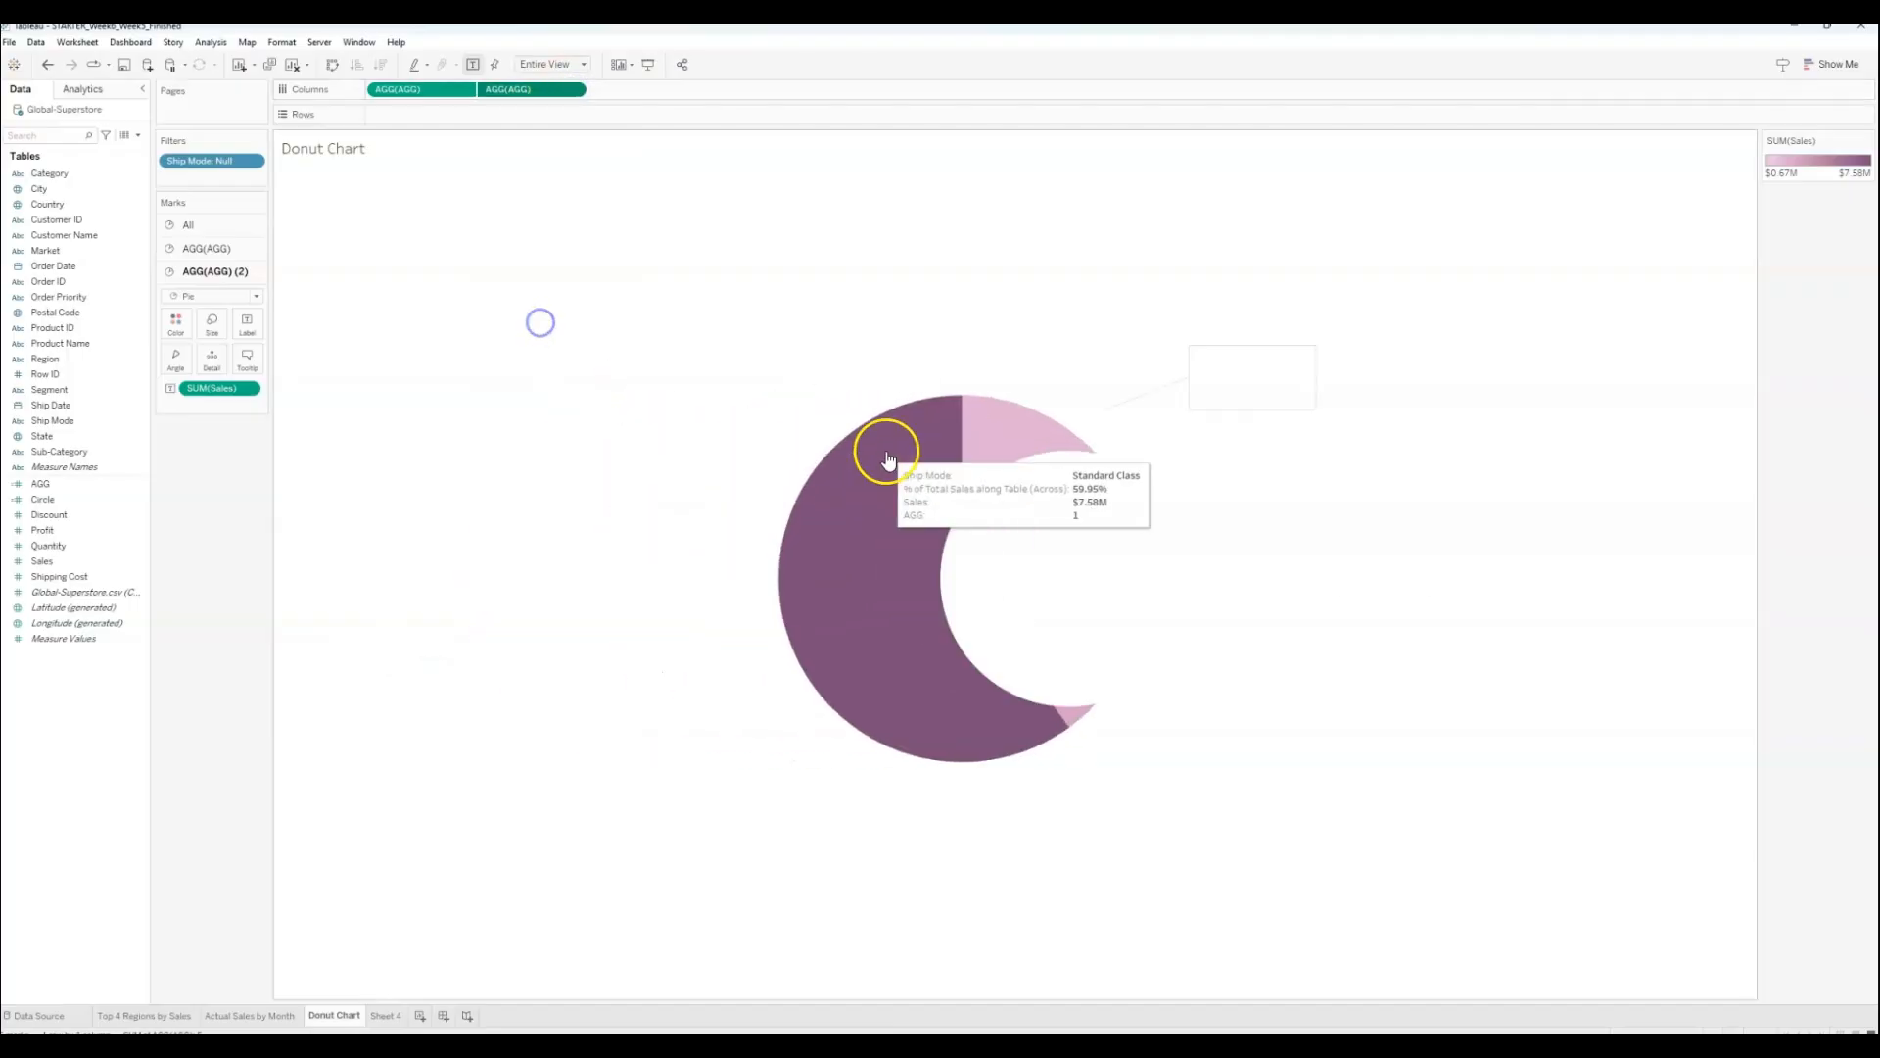
left_click(382, 1021)
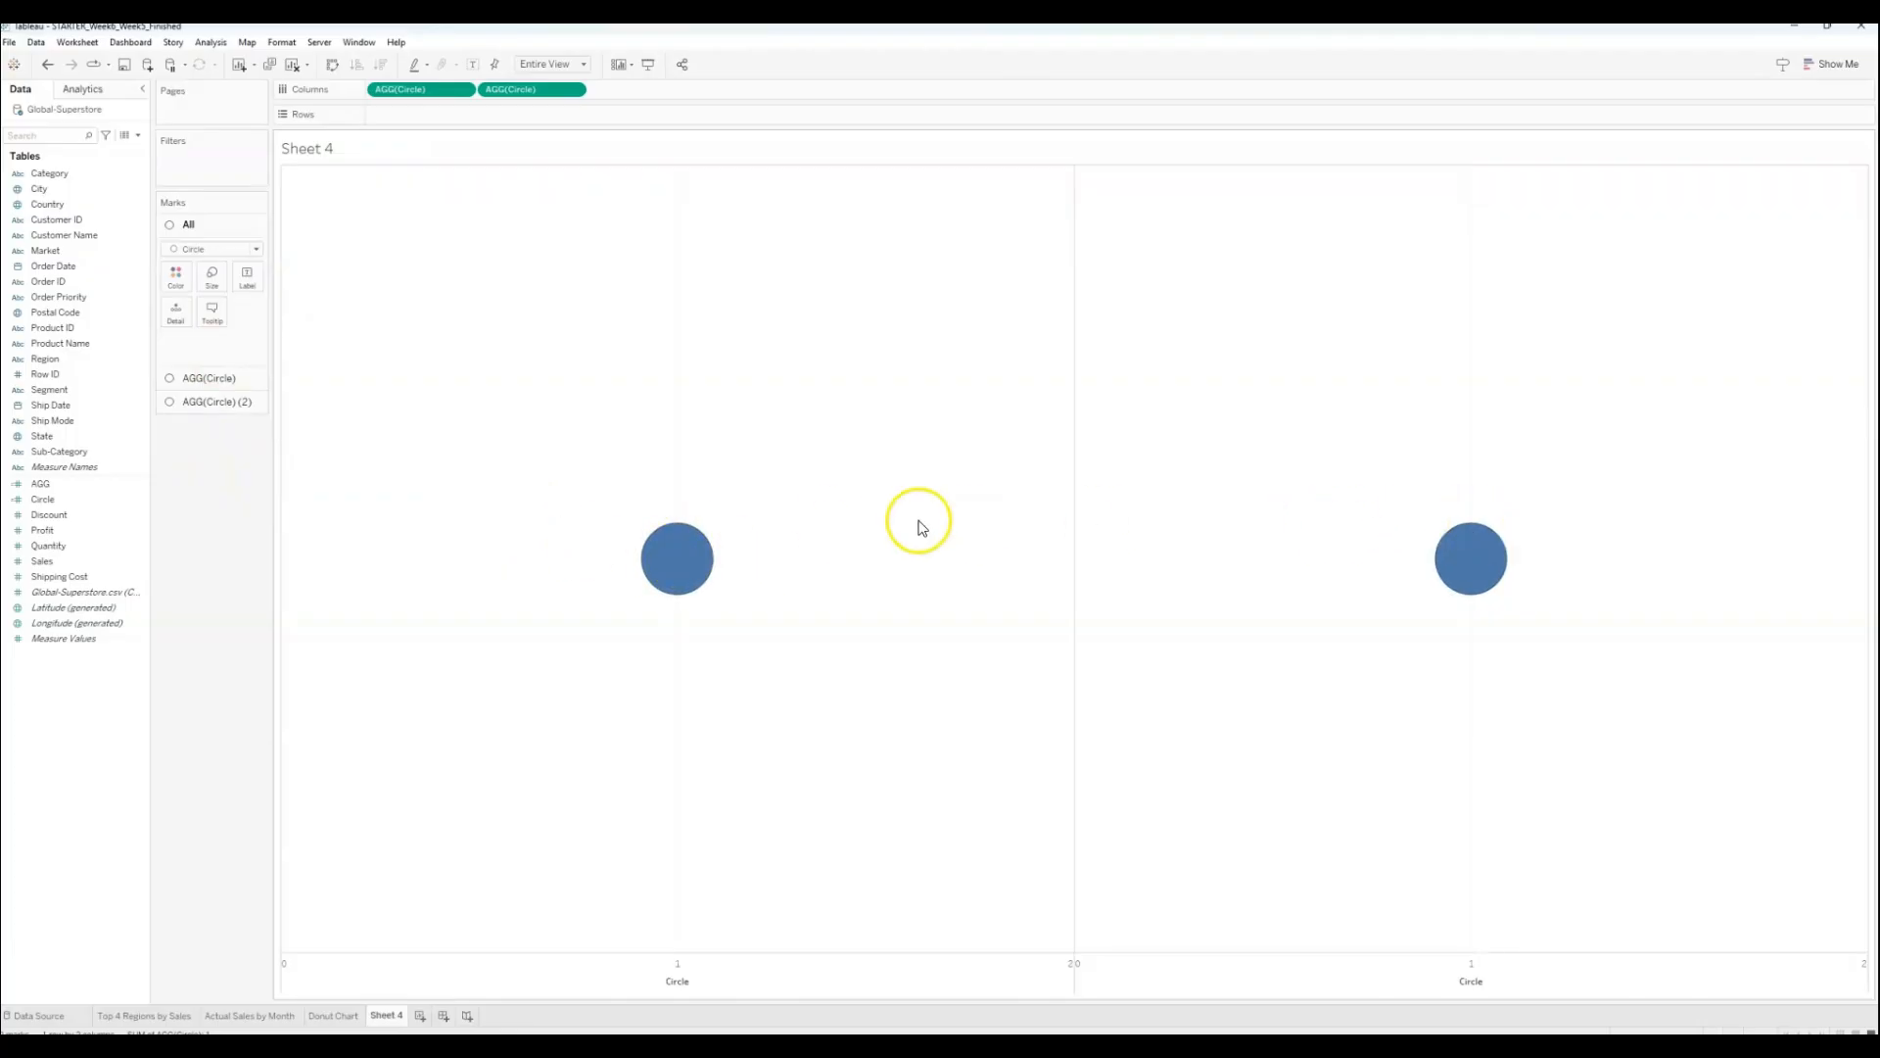
Step: Color the first AGG(Circle) mark by Sales and change its mark type to Pie
left_click(209, 377)
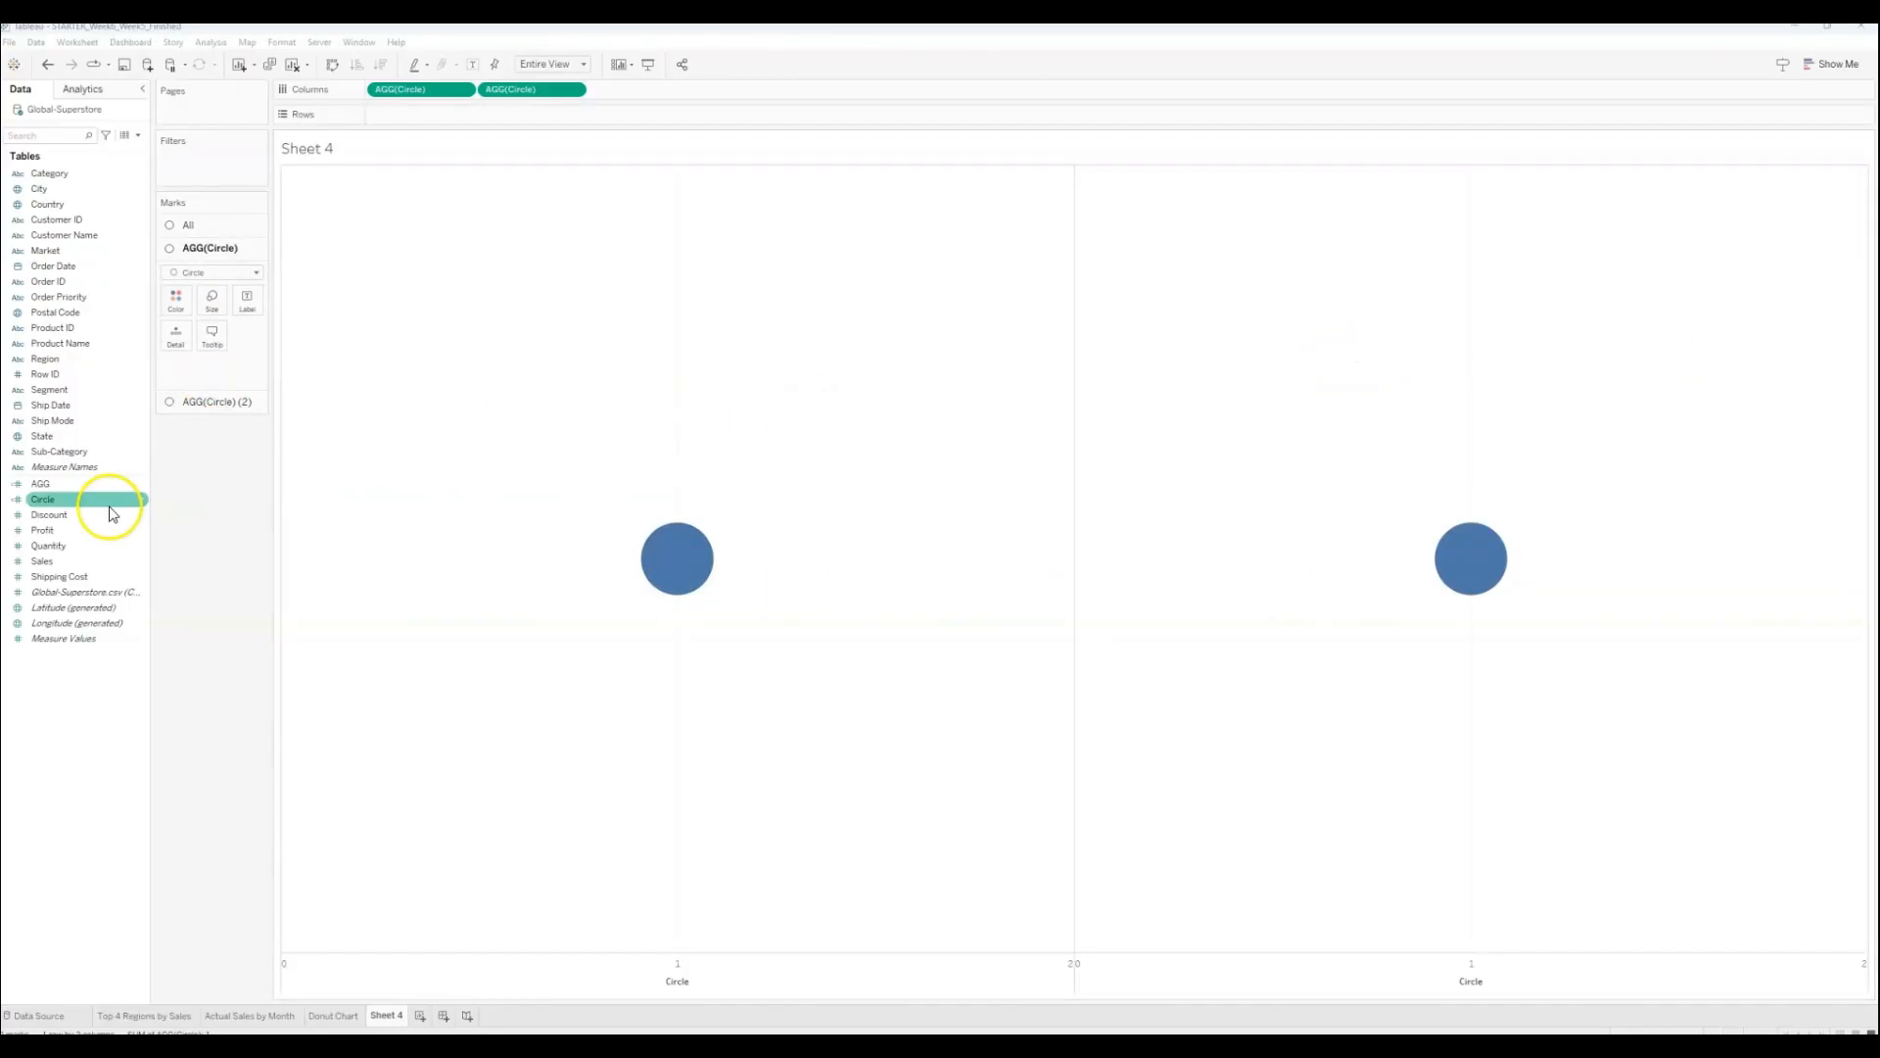
left_click_drag(56, 570, 177, 304)
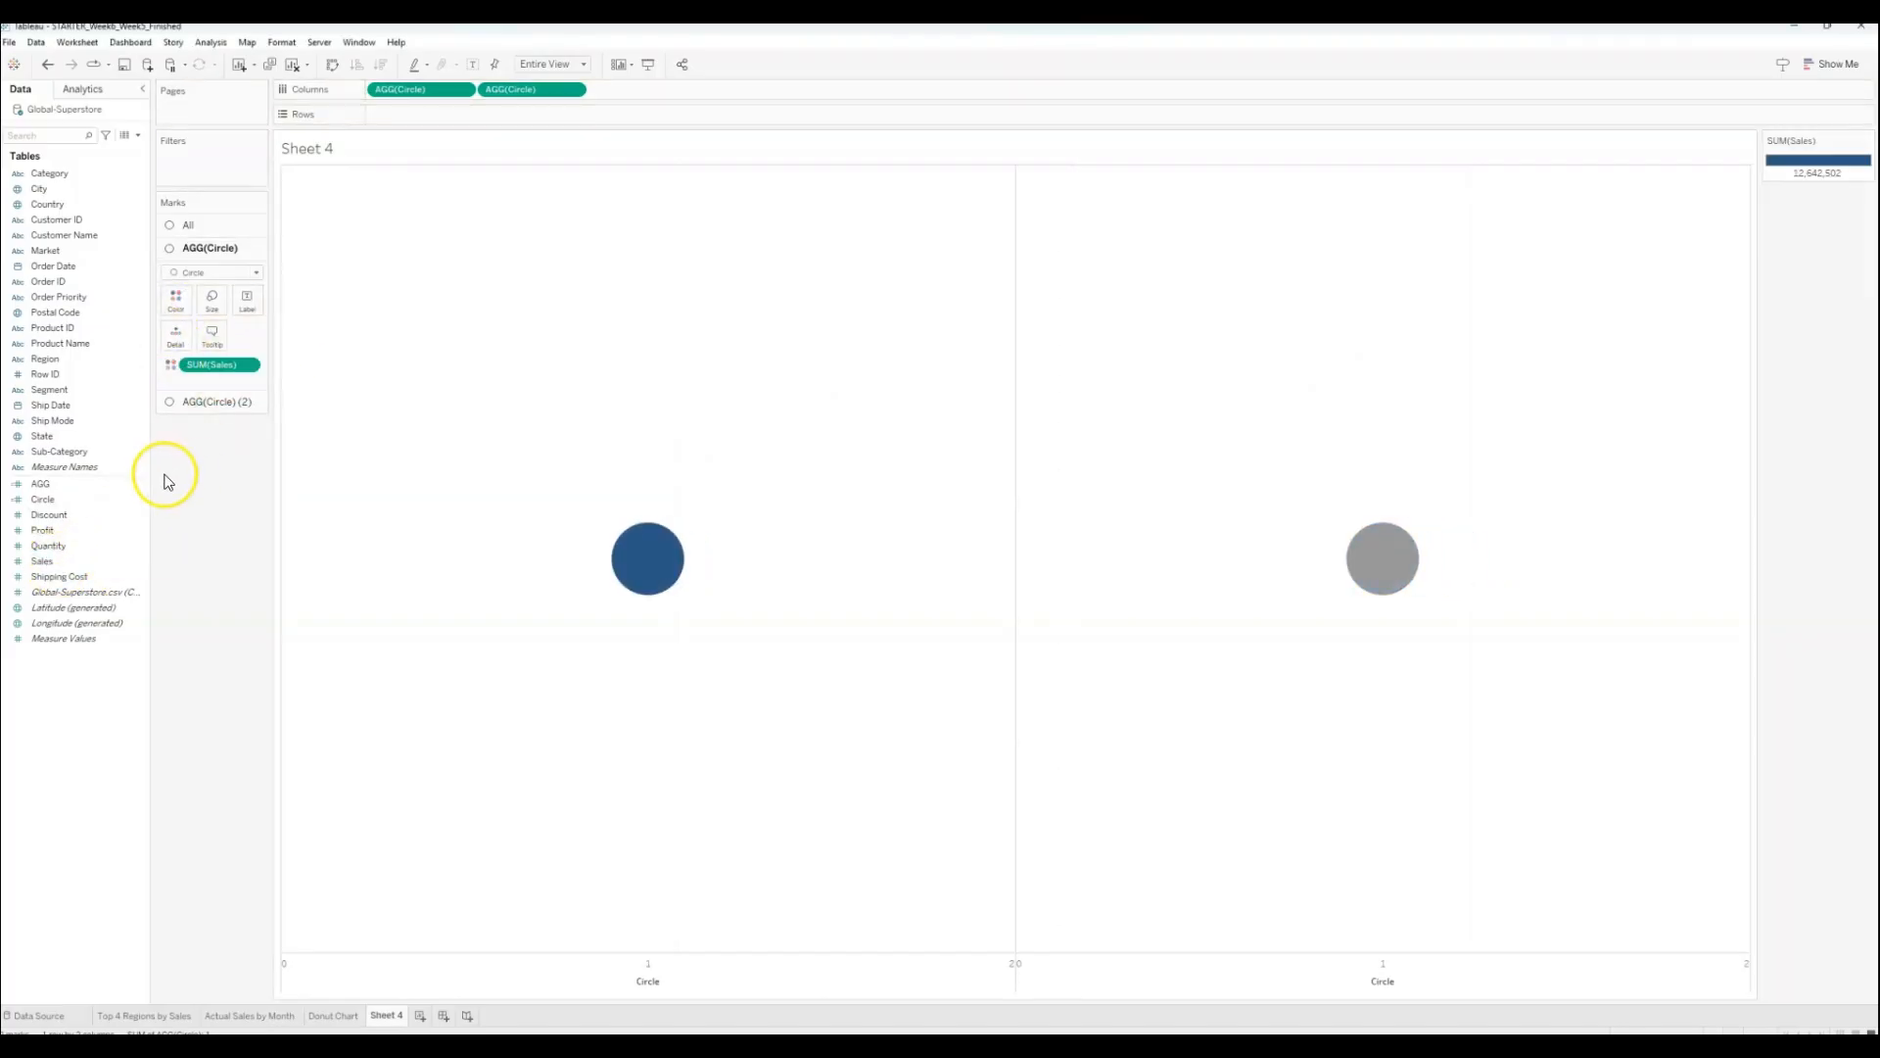
mouse_move(44, 562)
left_mouse_down()
mouse_move(212, 331)
mouse_move(147, 369)
mouse_move(44, 554)
left_mouse_up()
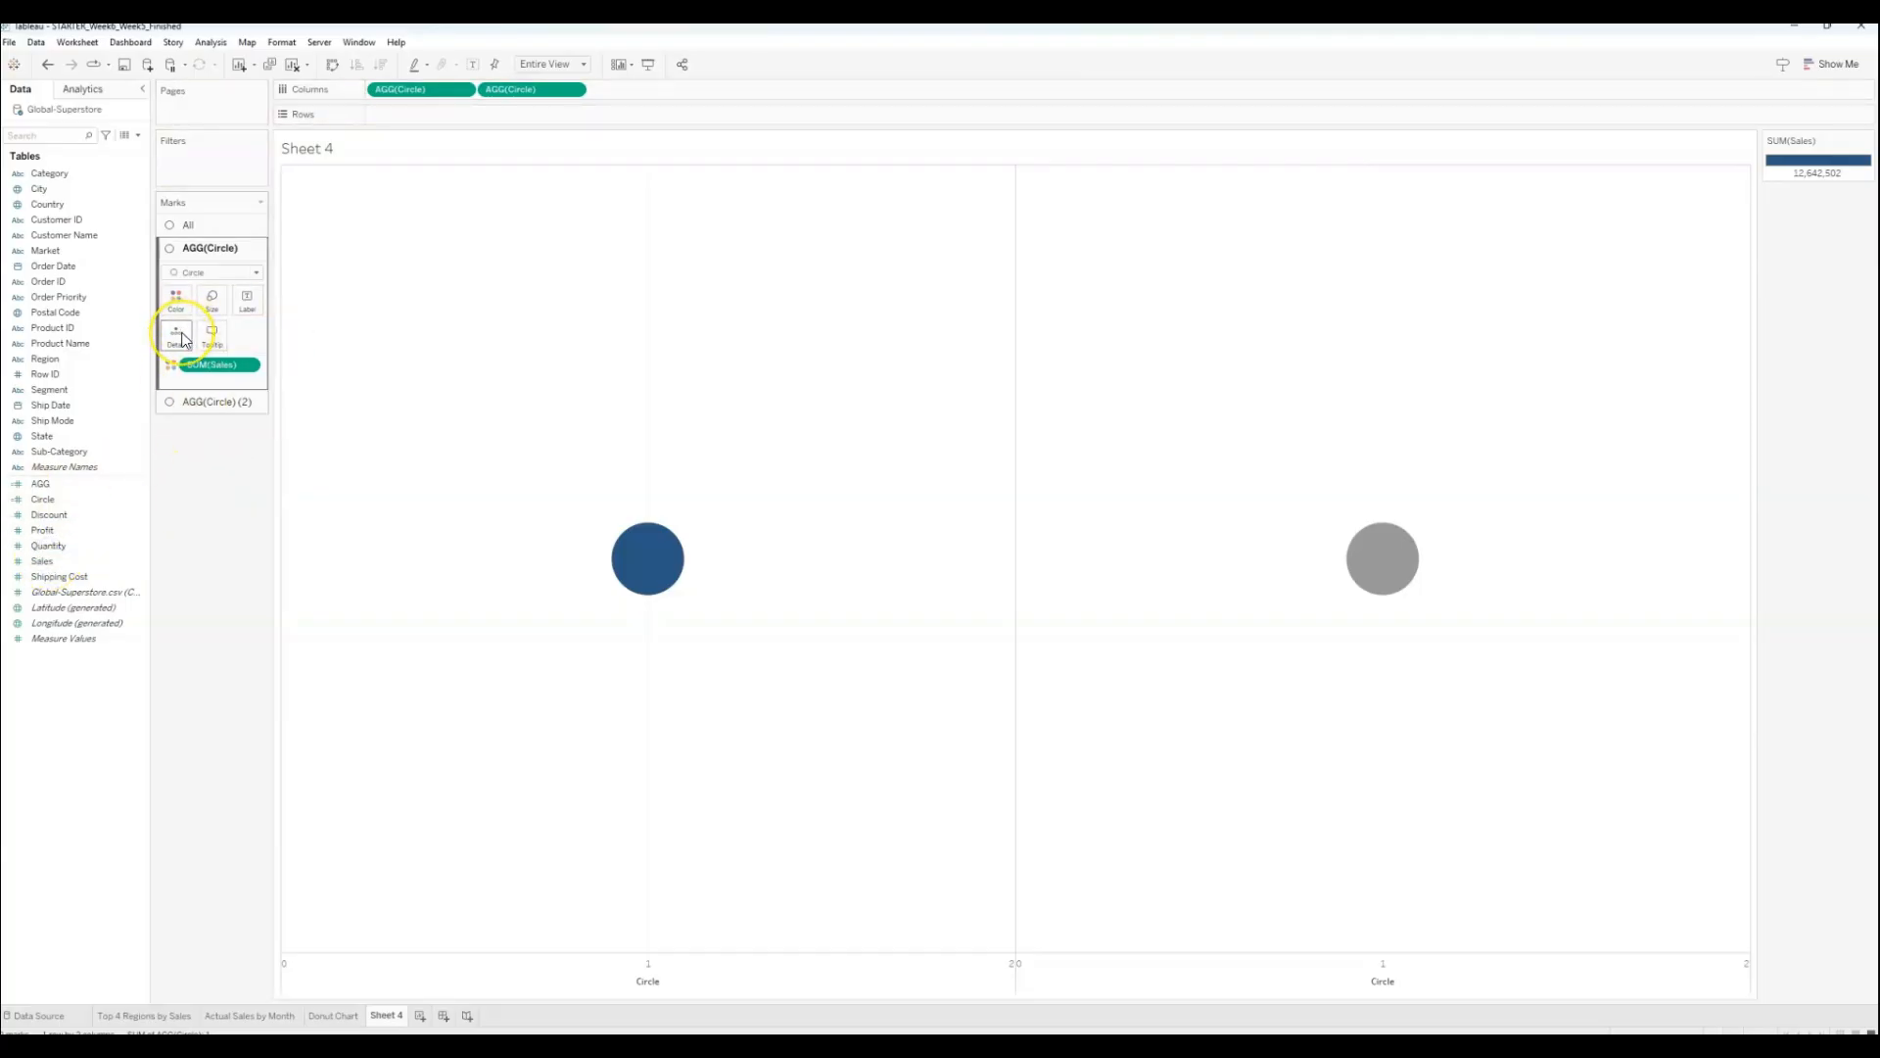
left_click(207, 272)
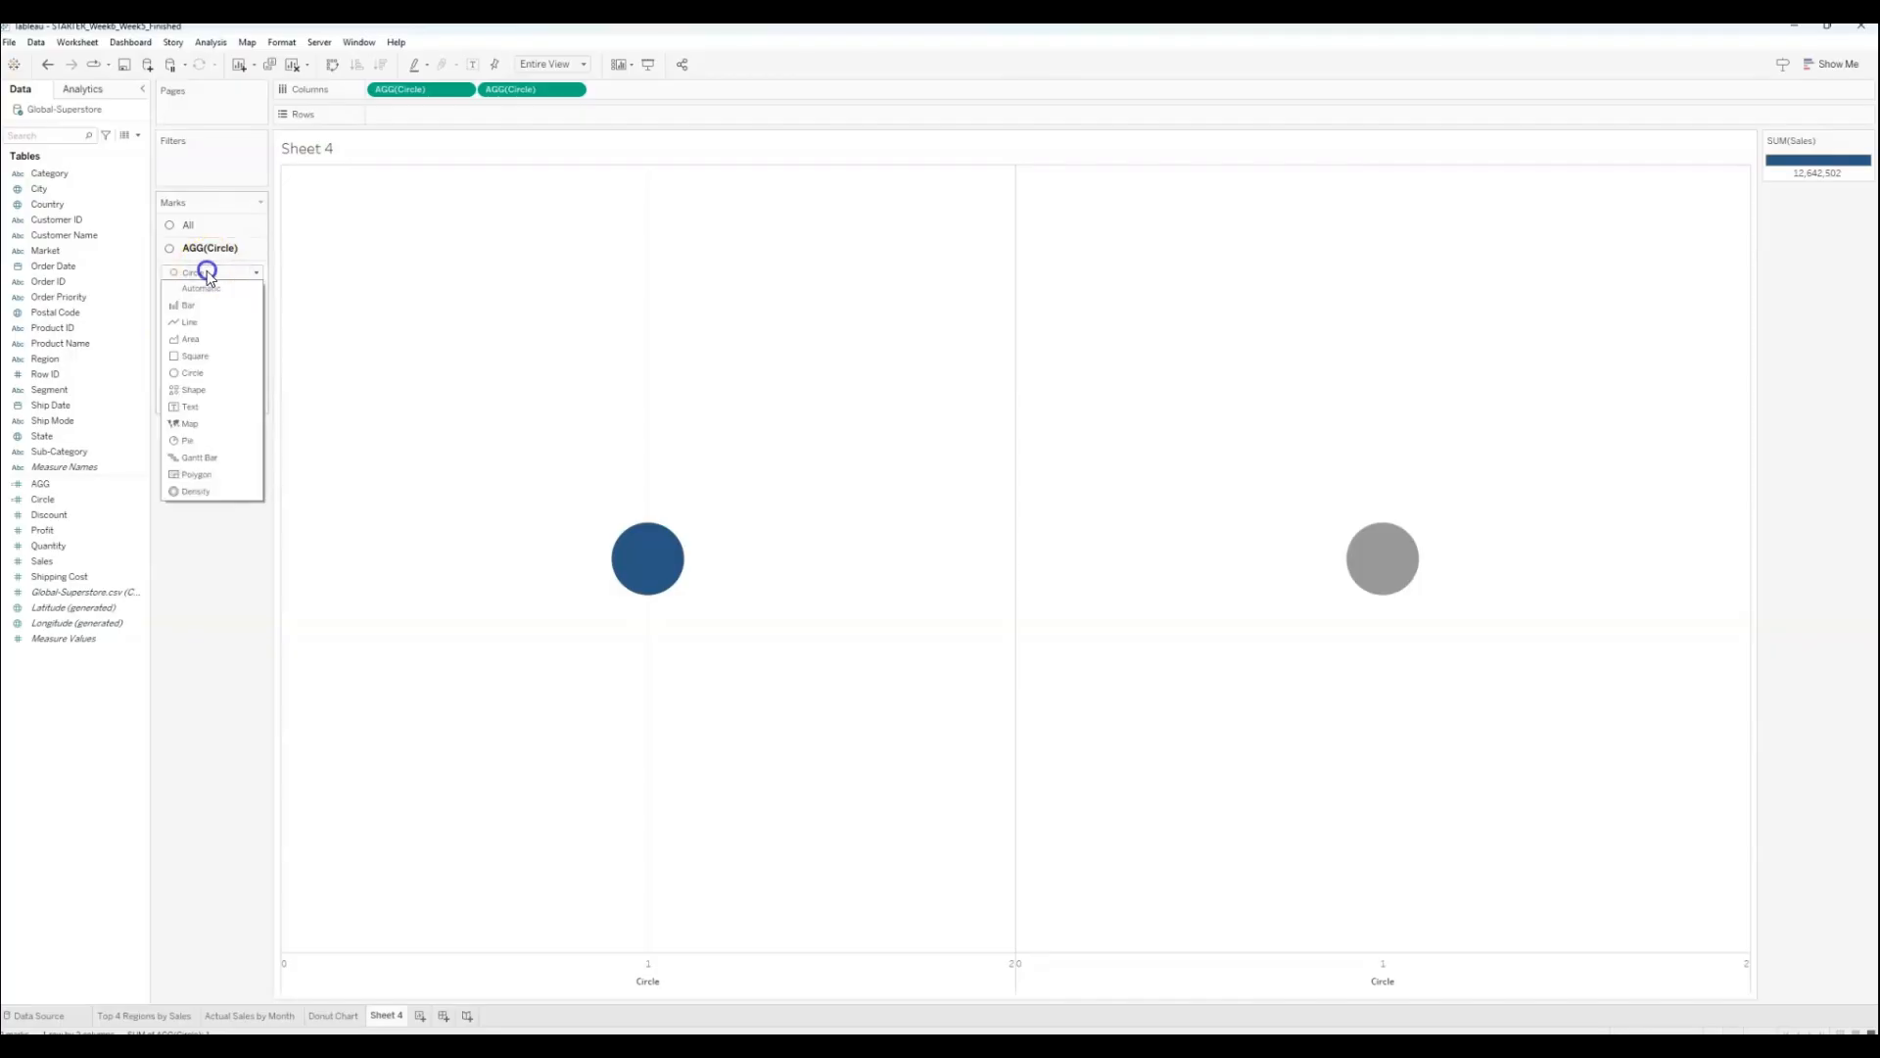
left_click(196, 440)
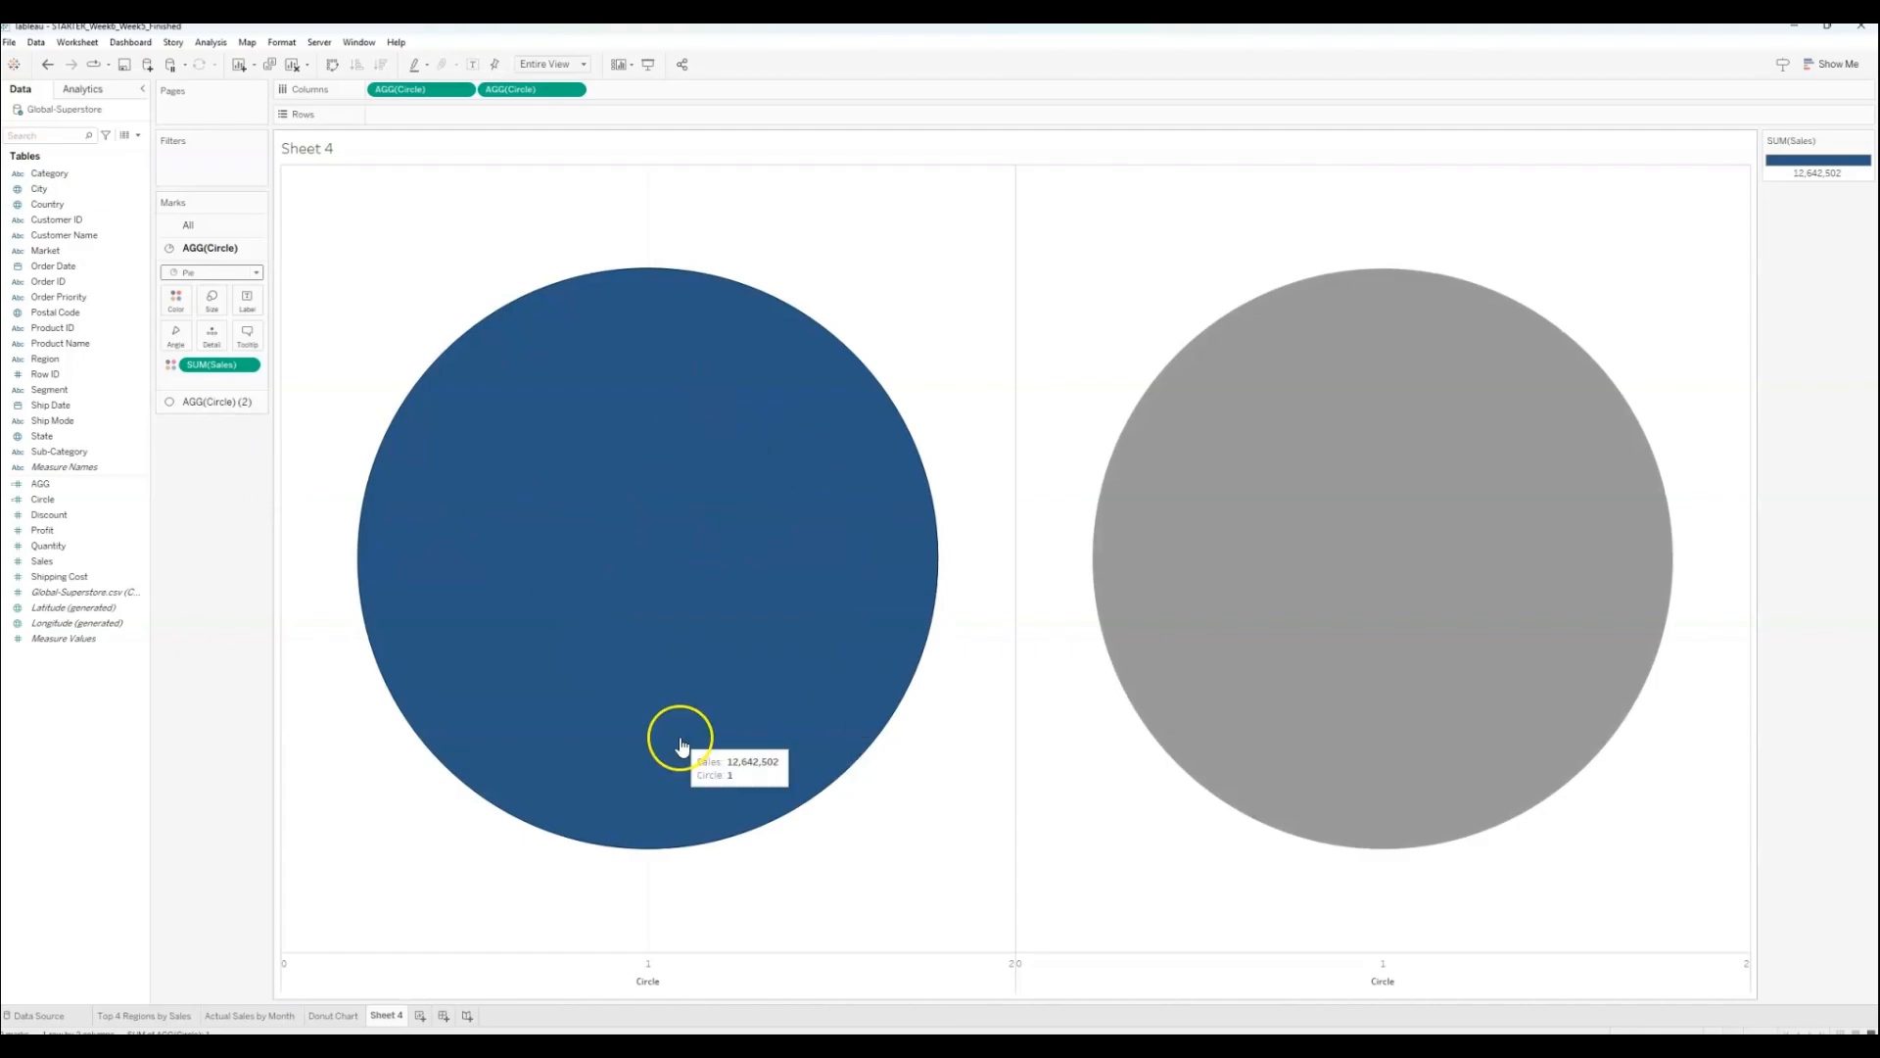
Step: Change the mark type of the second AGG(Circle) to Pie
left_click(194, 404)
left_click(201, 297)
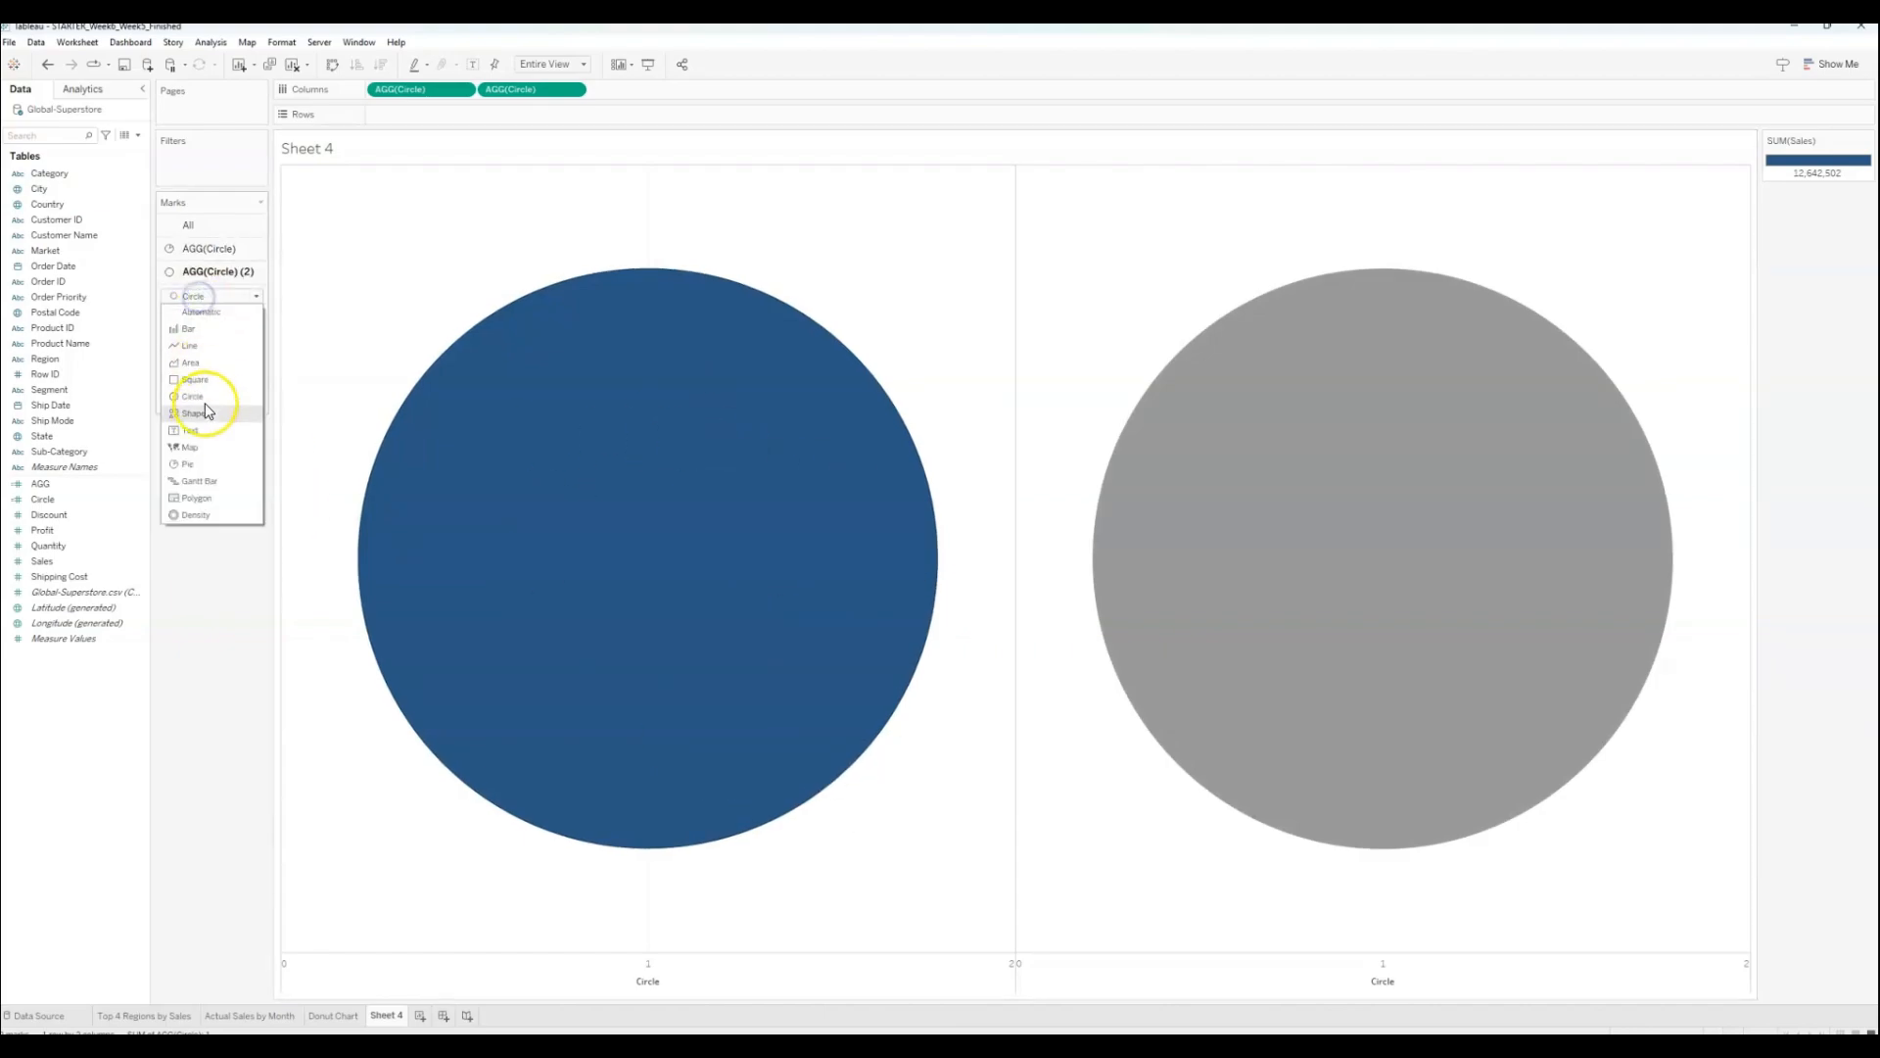
left_click(200, 466)
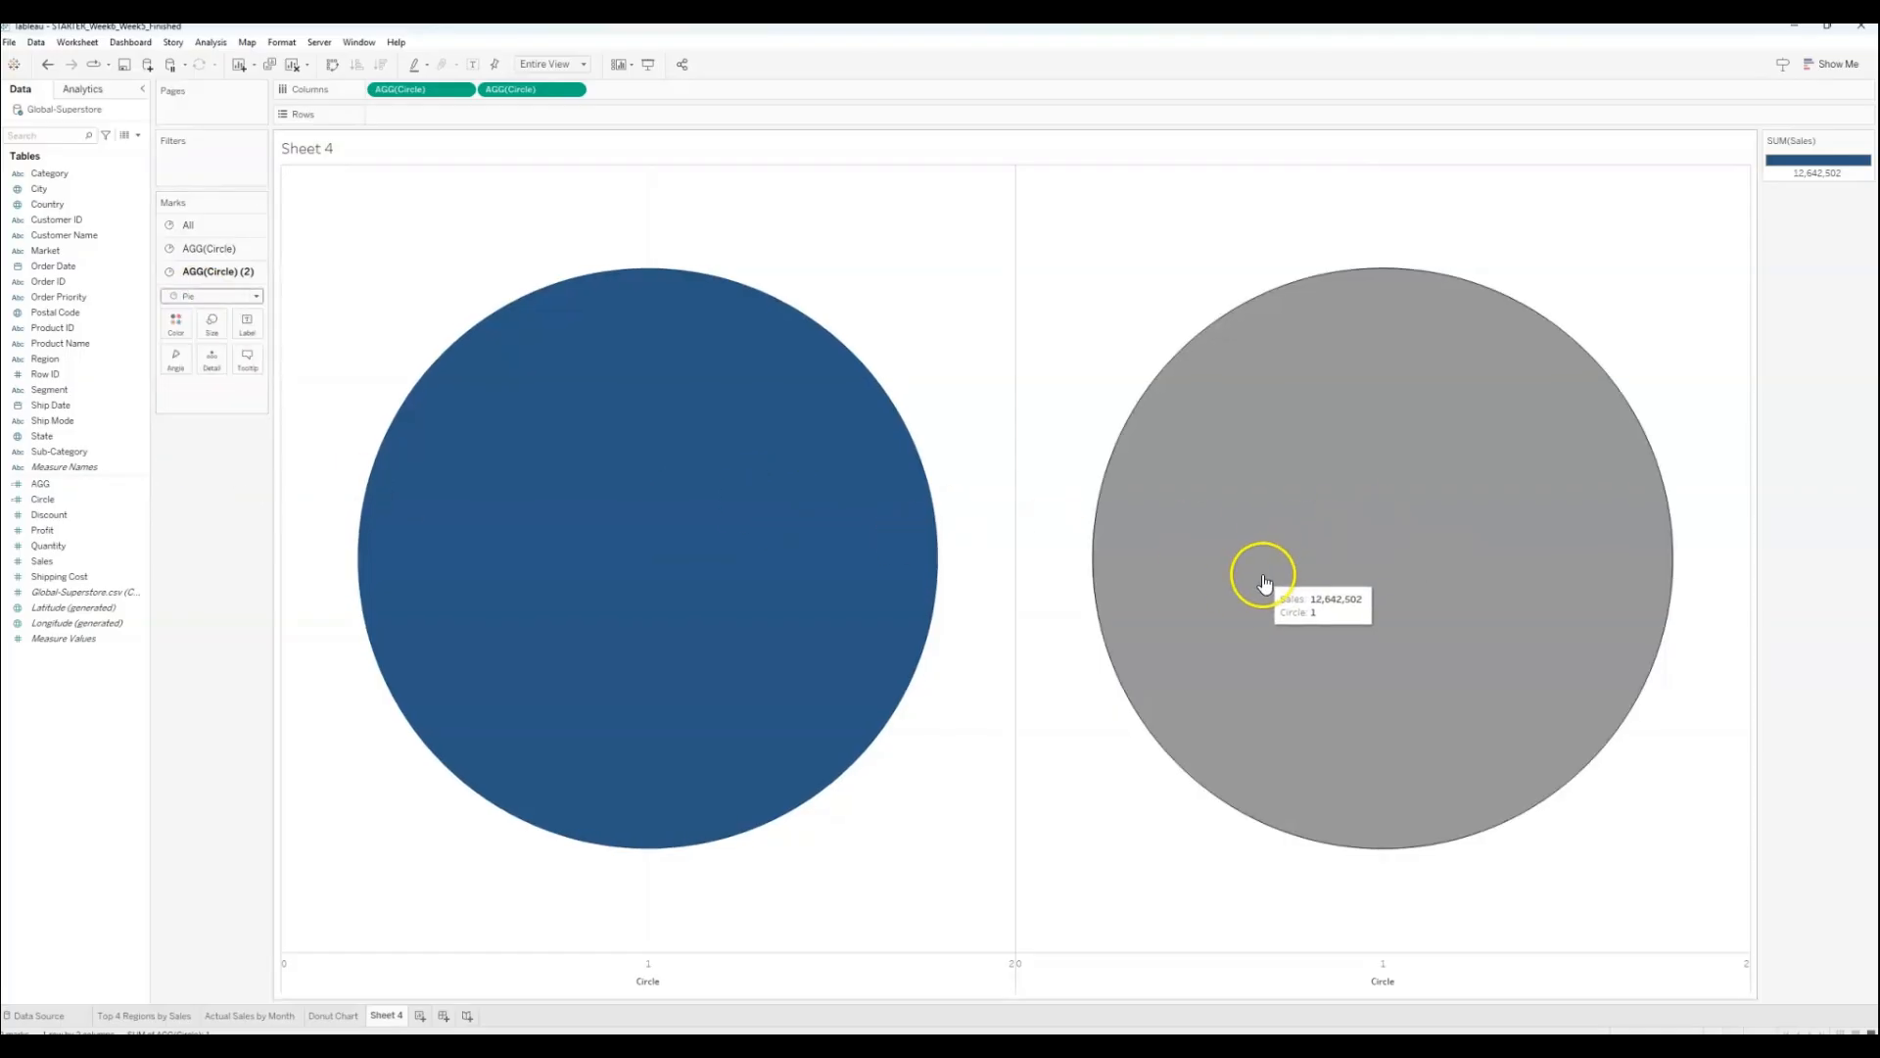
Step: Set the slice angle of the first AGG(Circle) pie by Sales
left_click(218, 253)
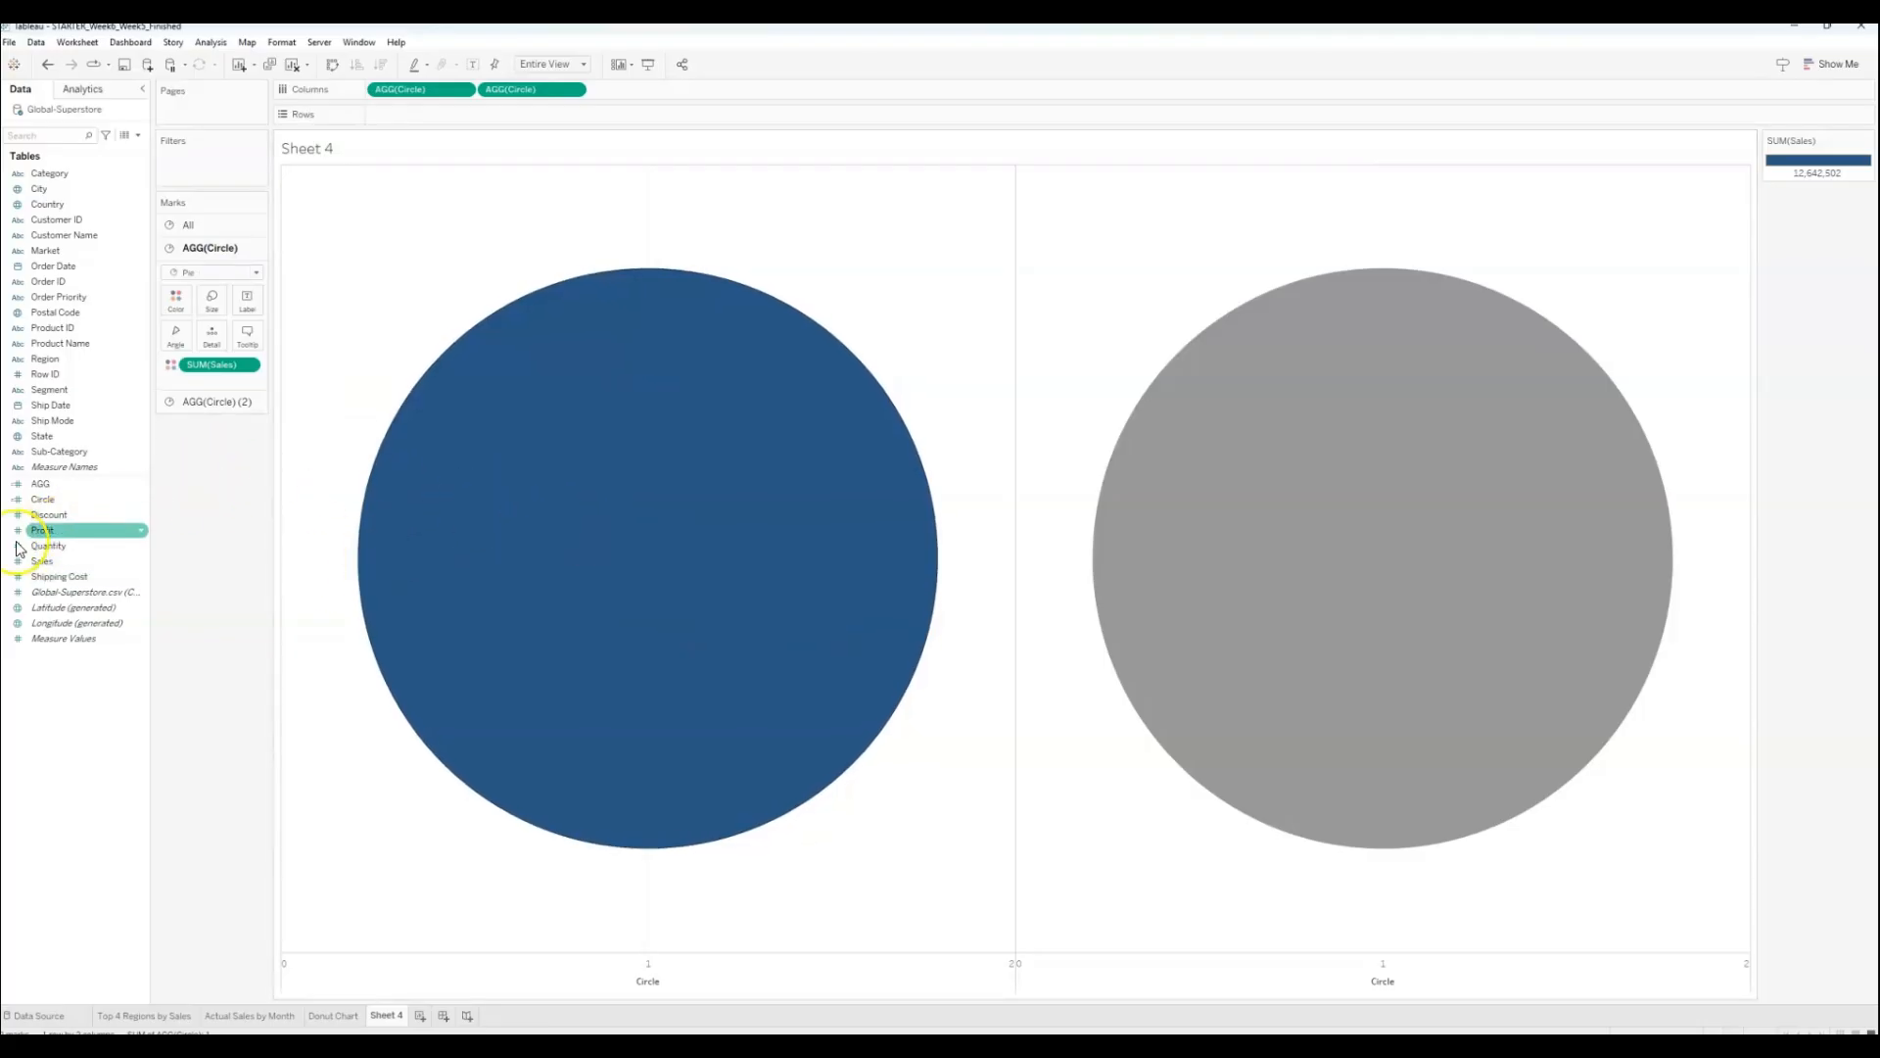
left_click_drag(42, 560, 175, 334)
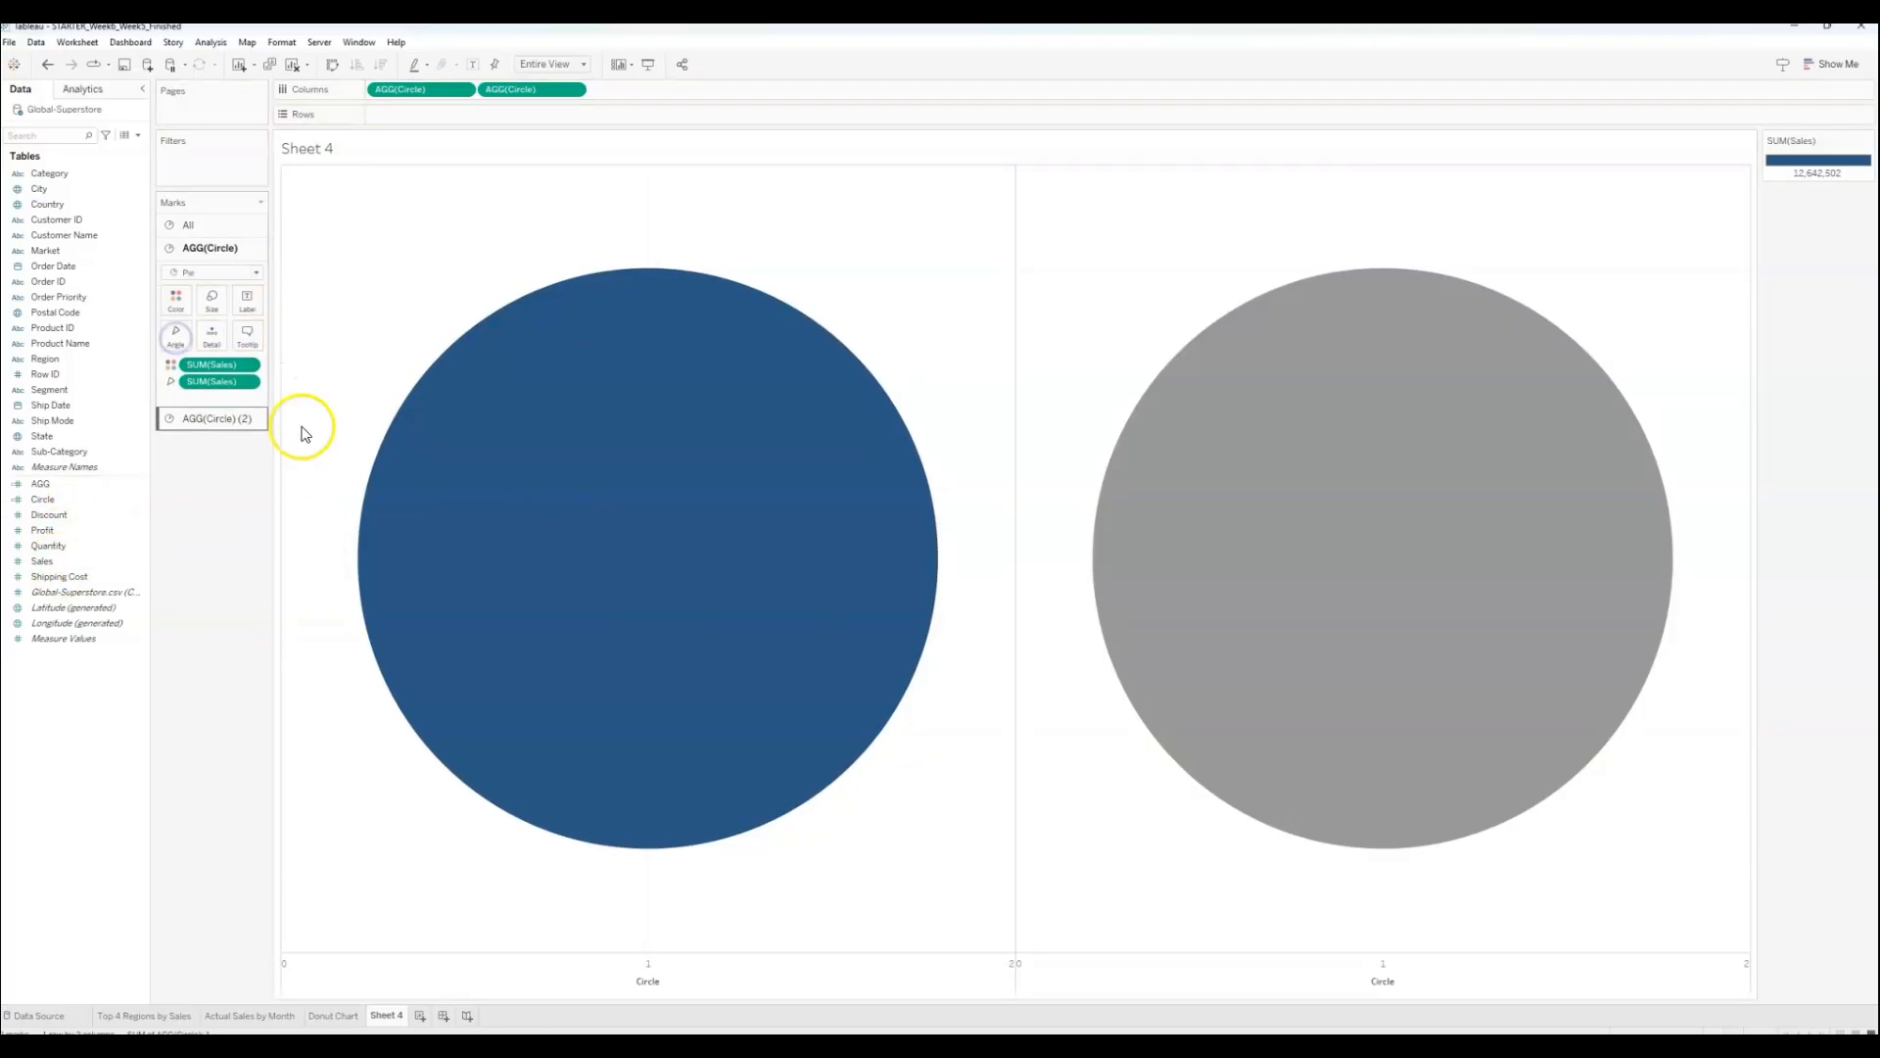
left_click(607, 458)
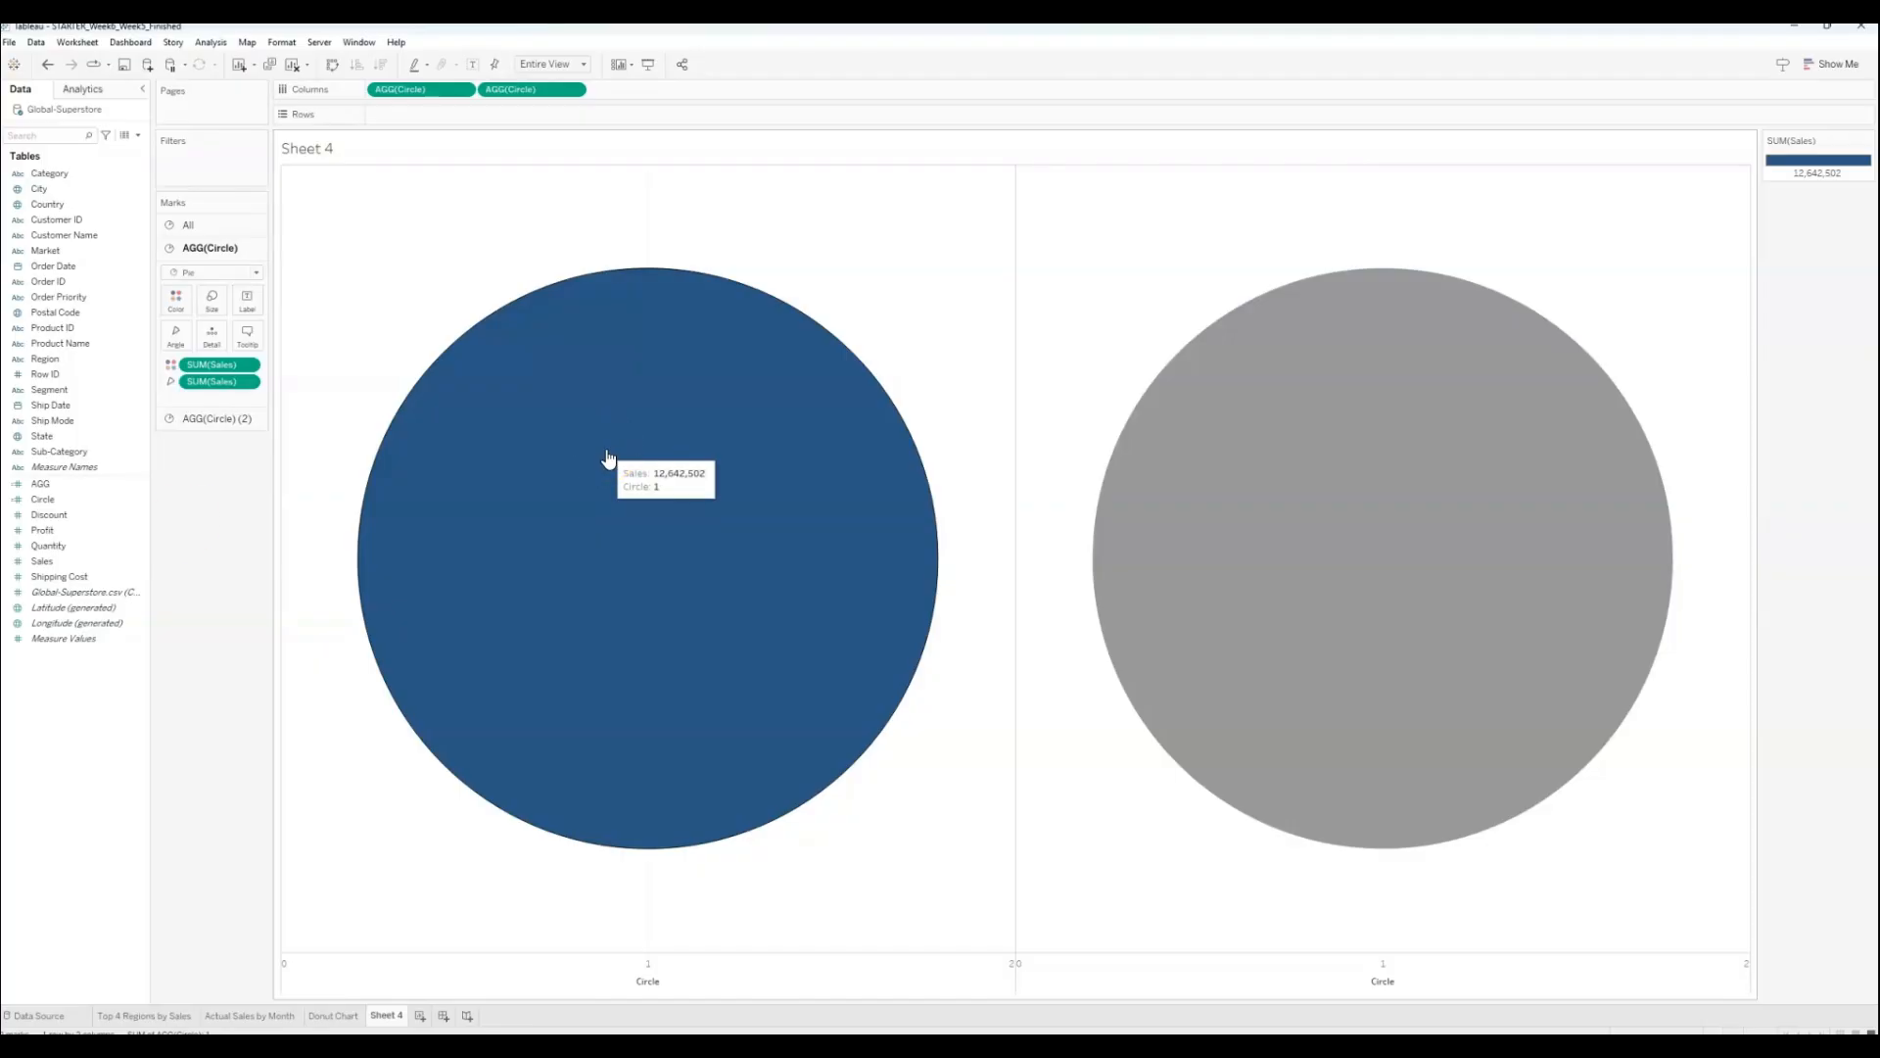
Step: Split the first AGG(Circle) pie into slices labeled by Ship Mode
left_click(80, 547)
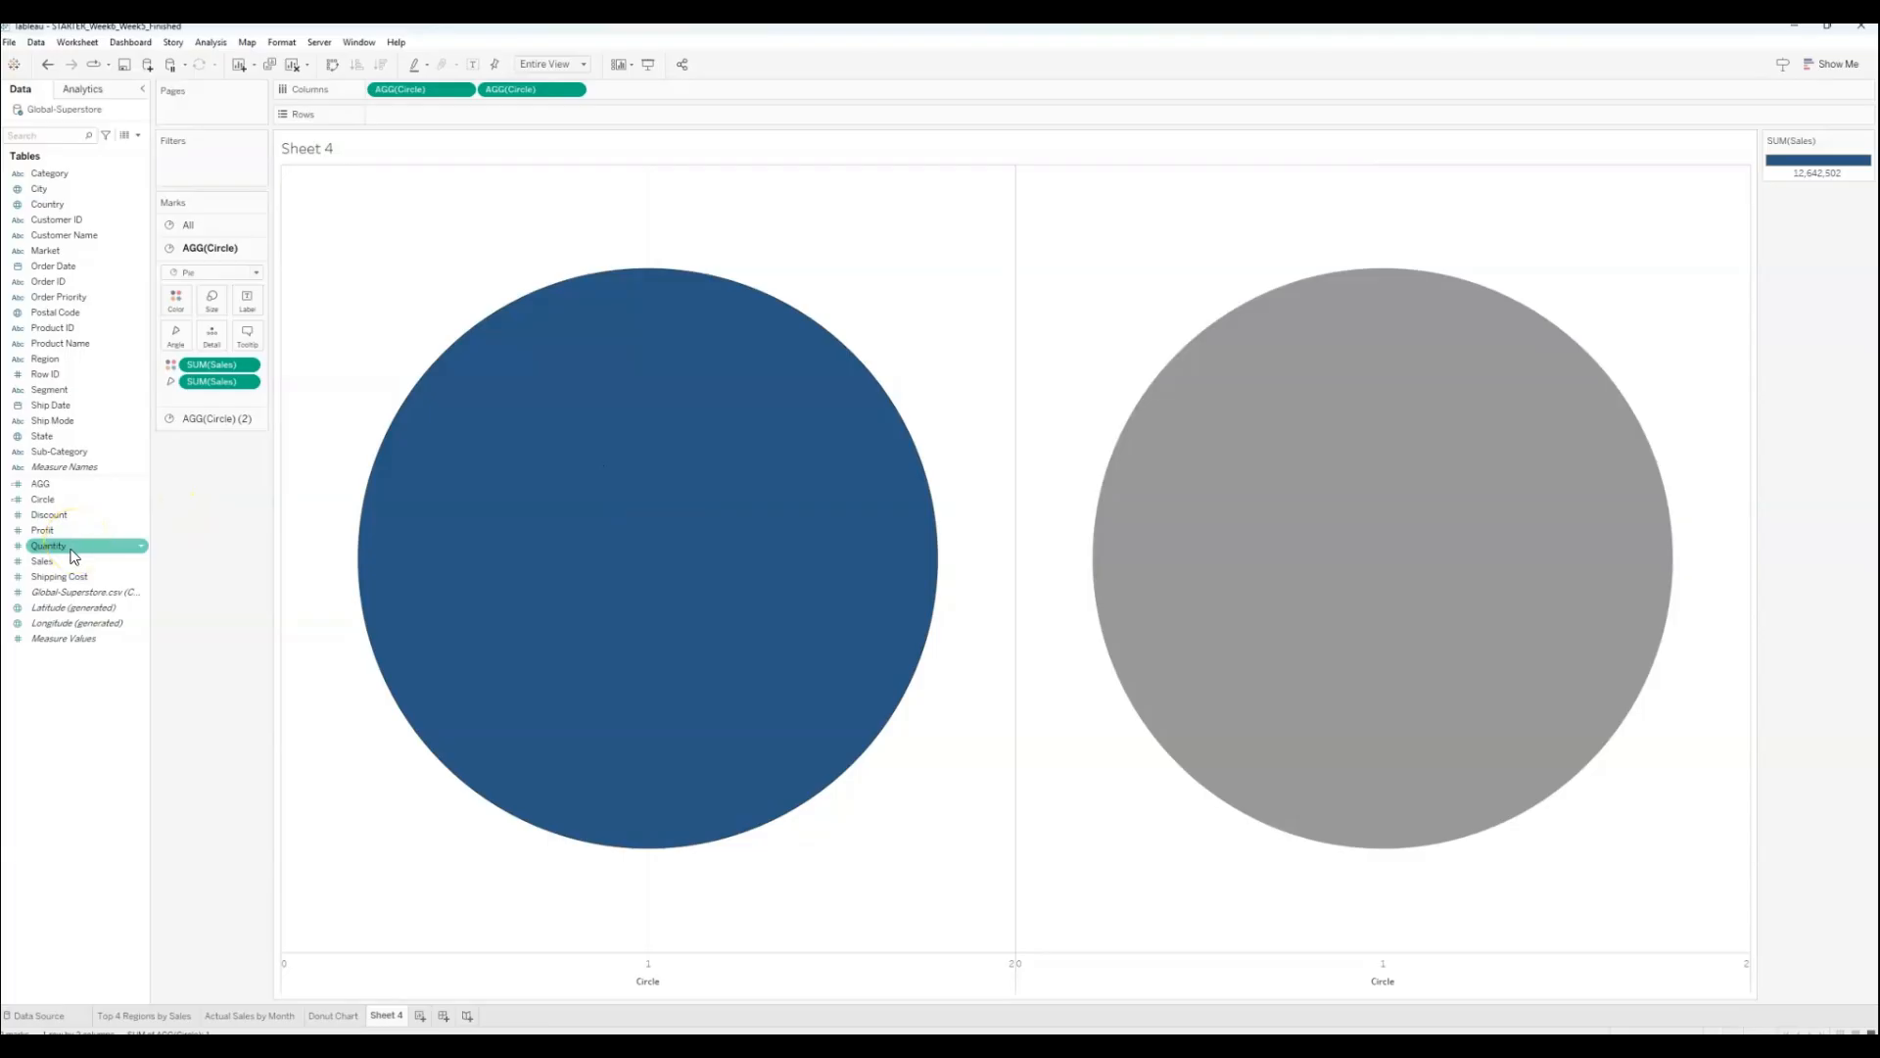
left_click(62, 409)
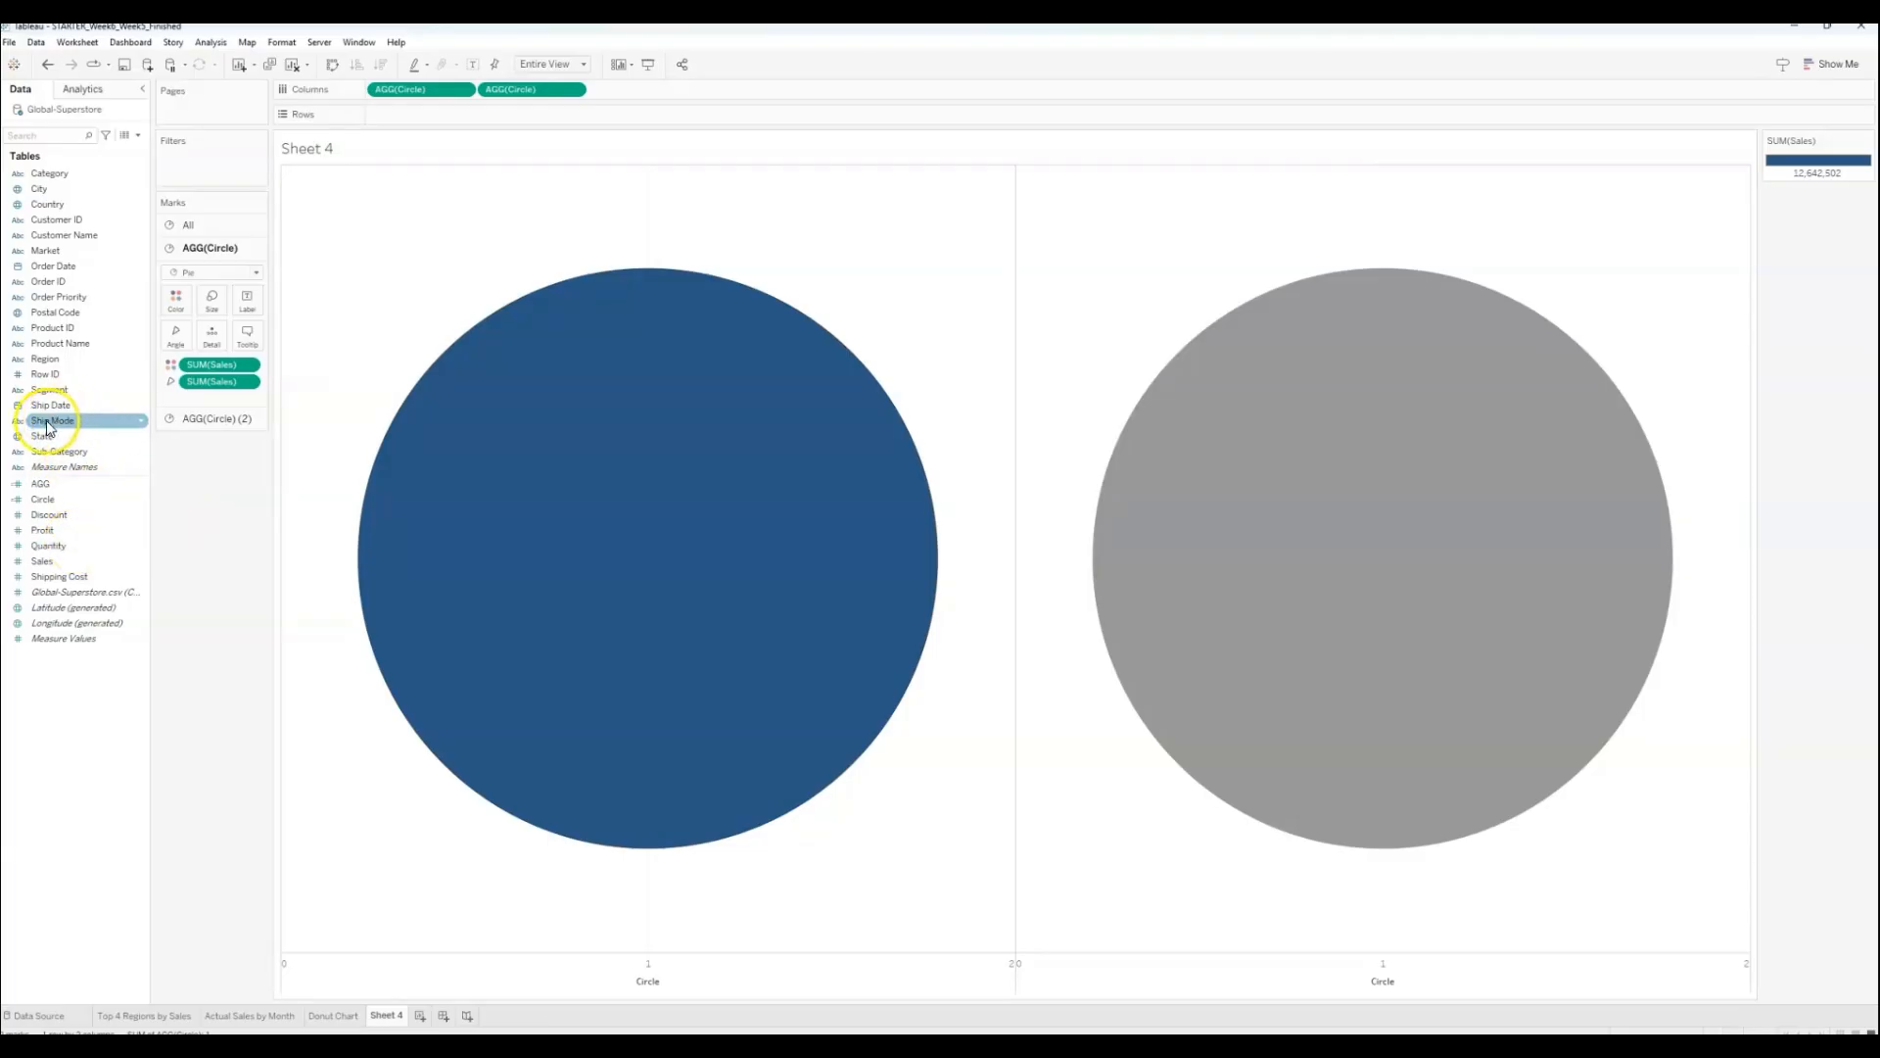
left_click_drag(47, 427, 245, 302)
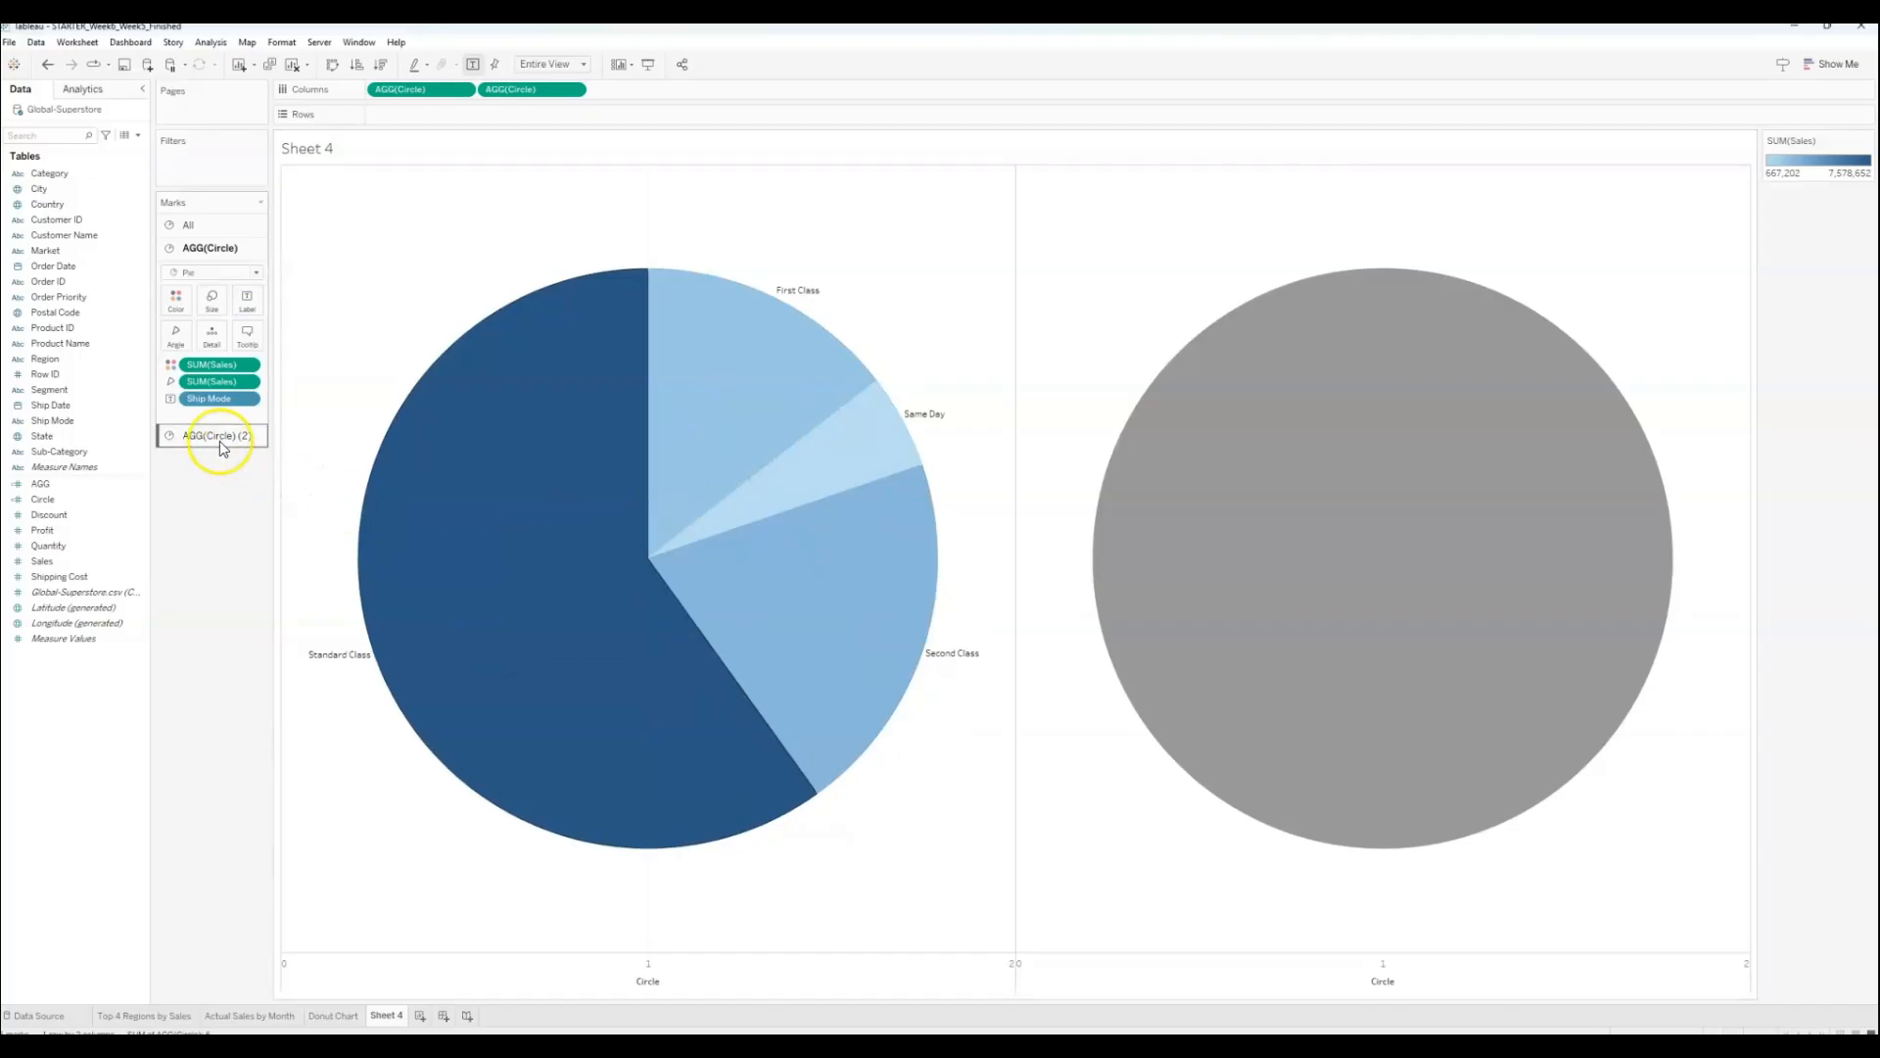
Step: Remove Sales from the angle of the first AGG(Circle) pie and assign it to the angle again
left_click_drag(210, 381, 186, 529)
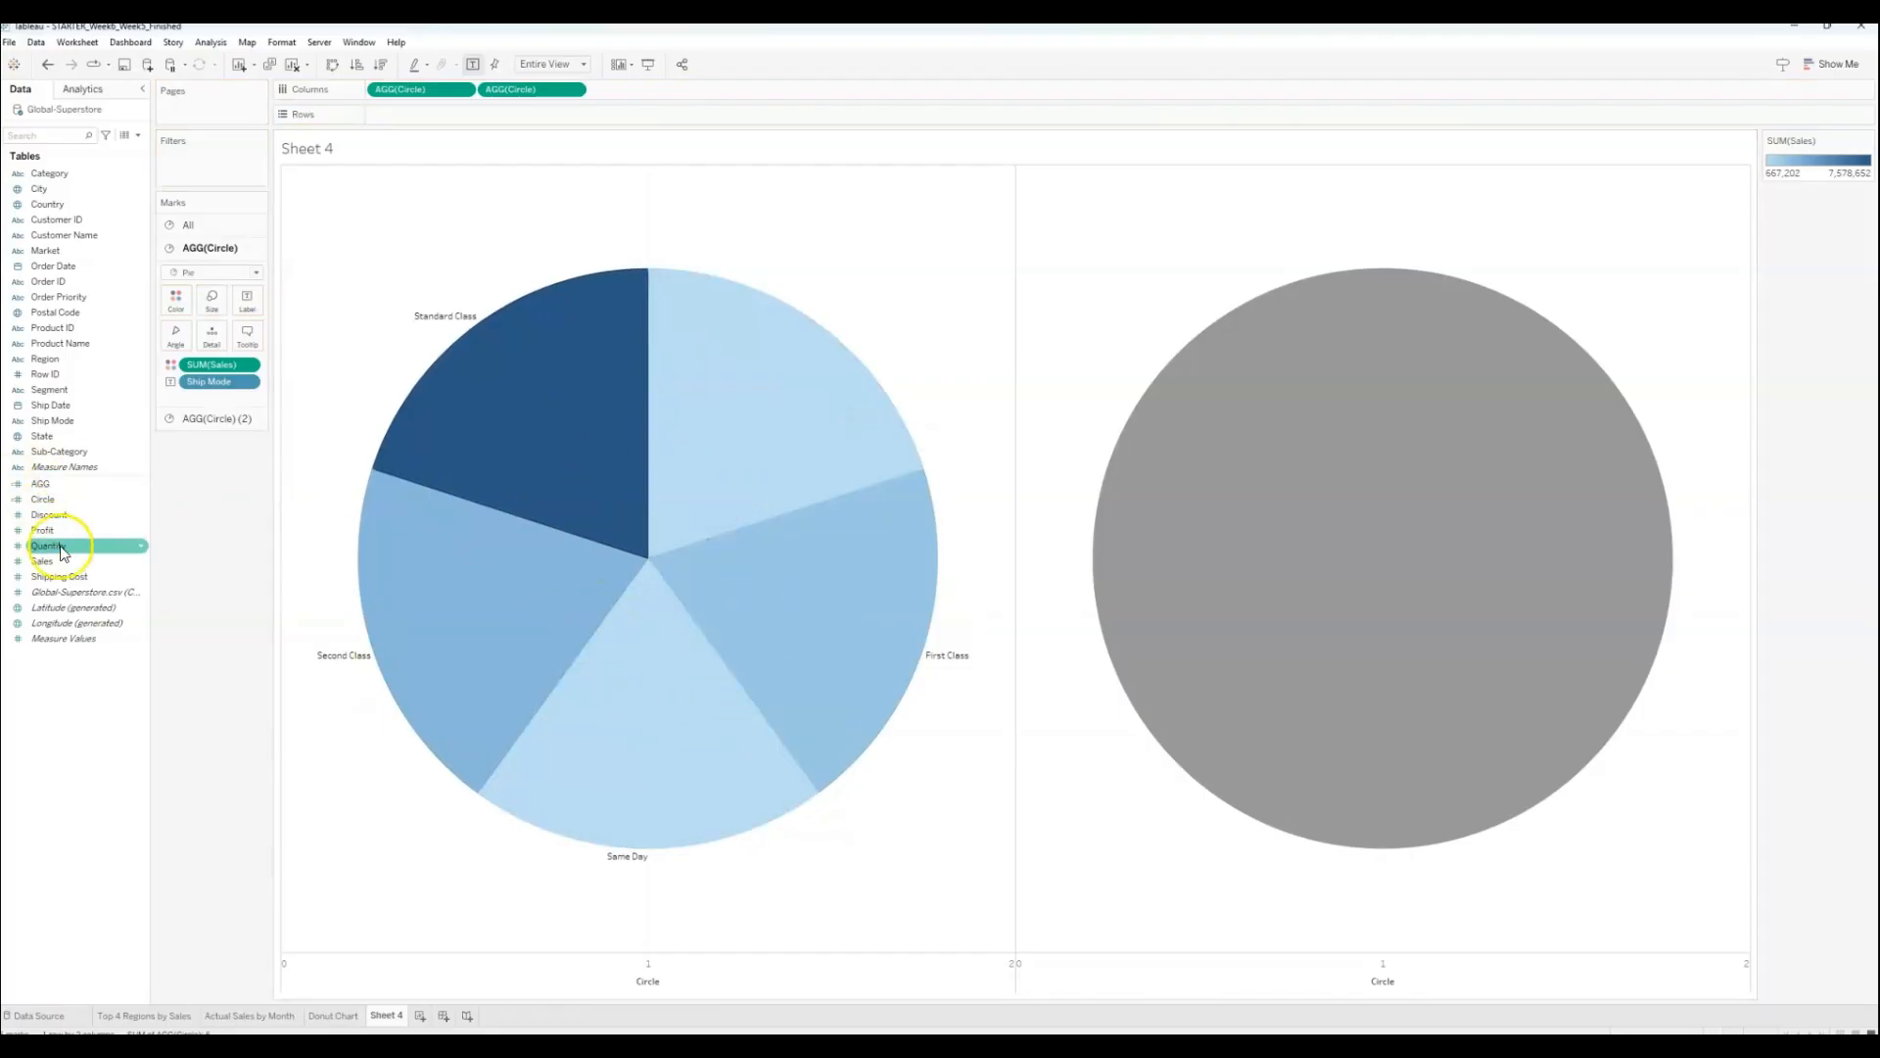
left_click_drag(42, 560, 176, 340)
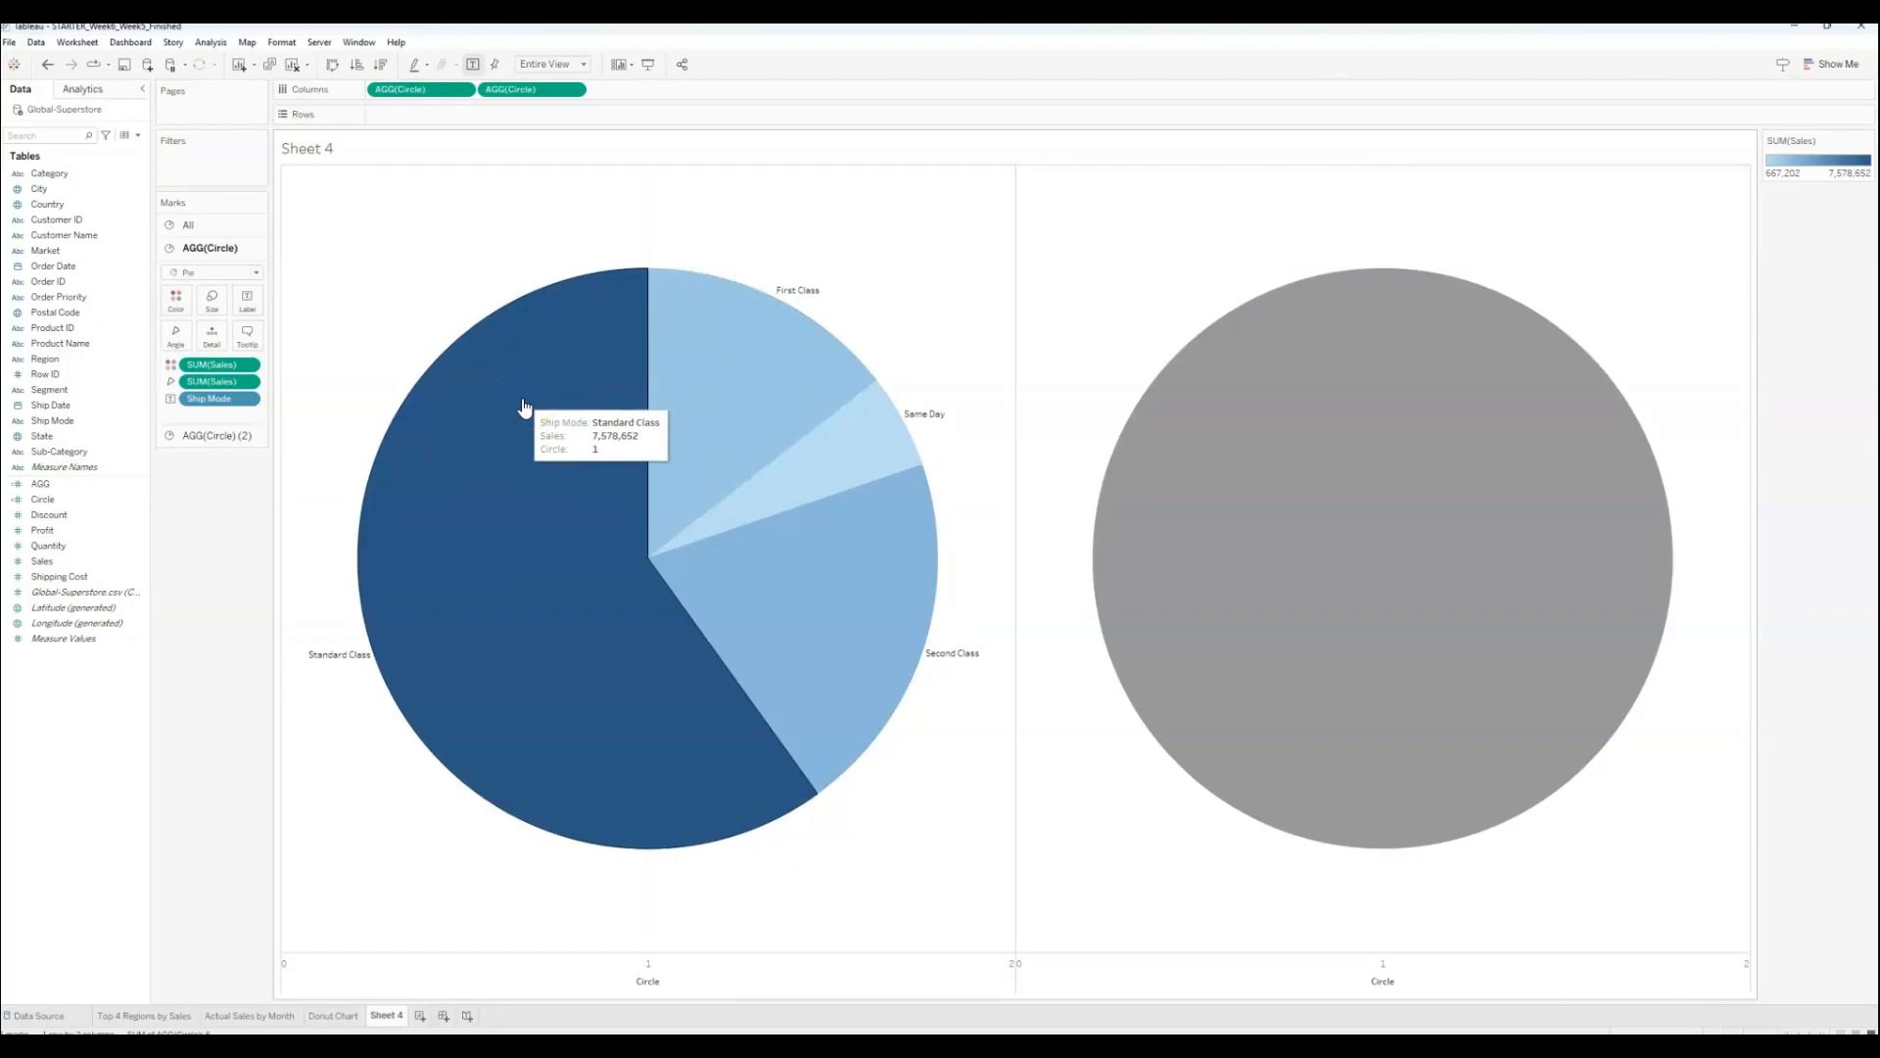
left_click(693, 378)
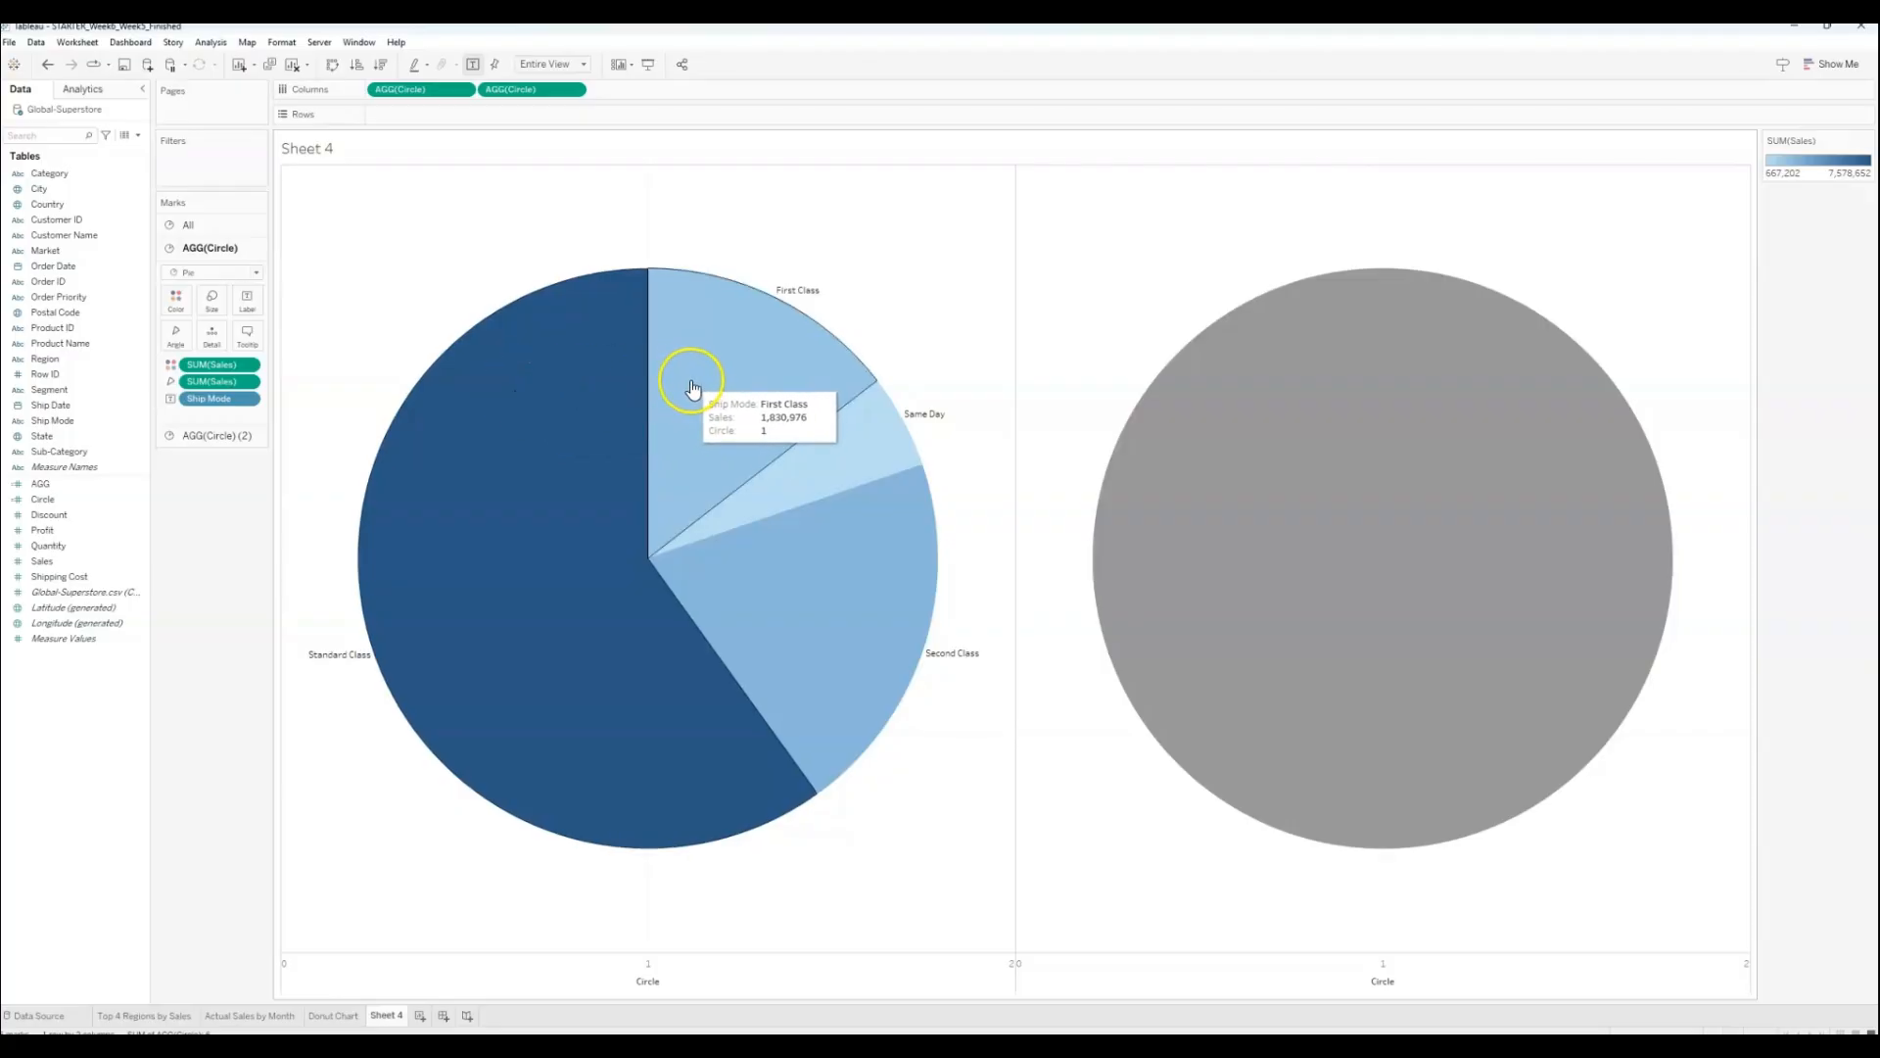
left_click(316, 442)
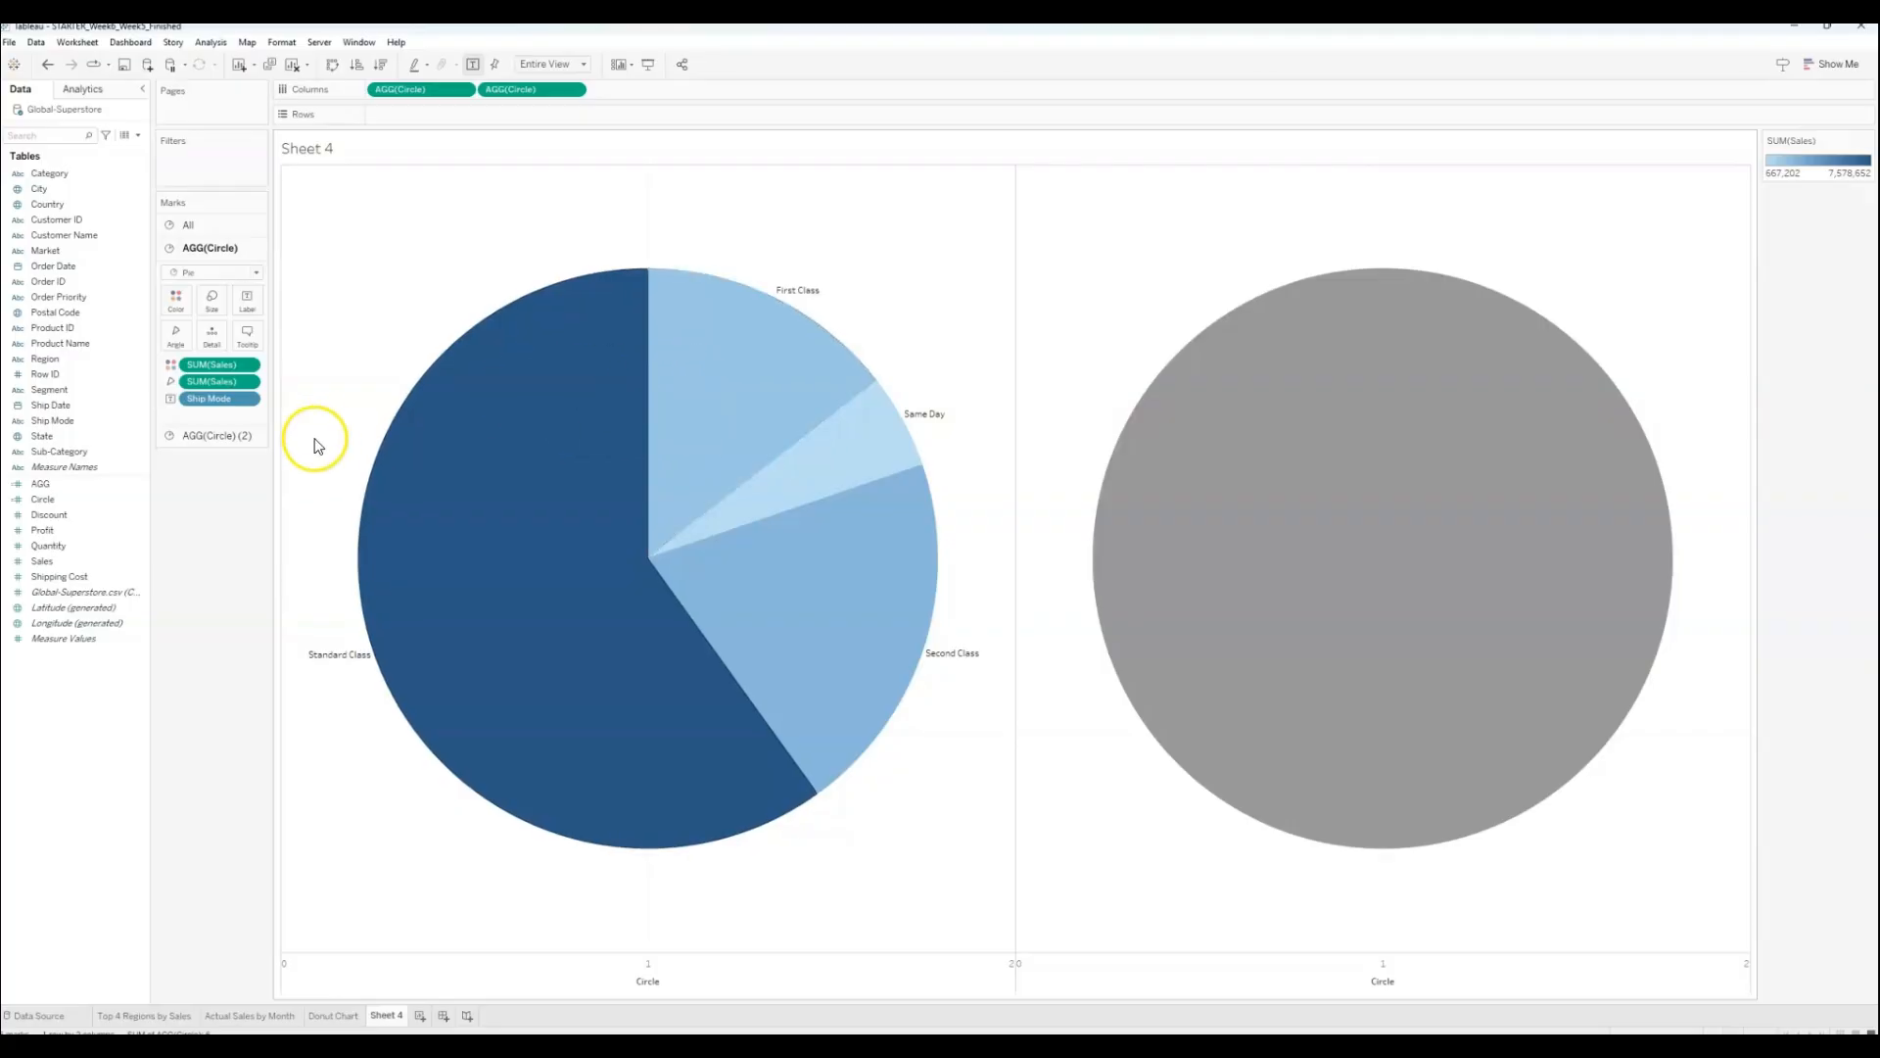
left_click(250, 382)
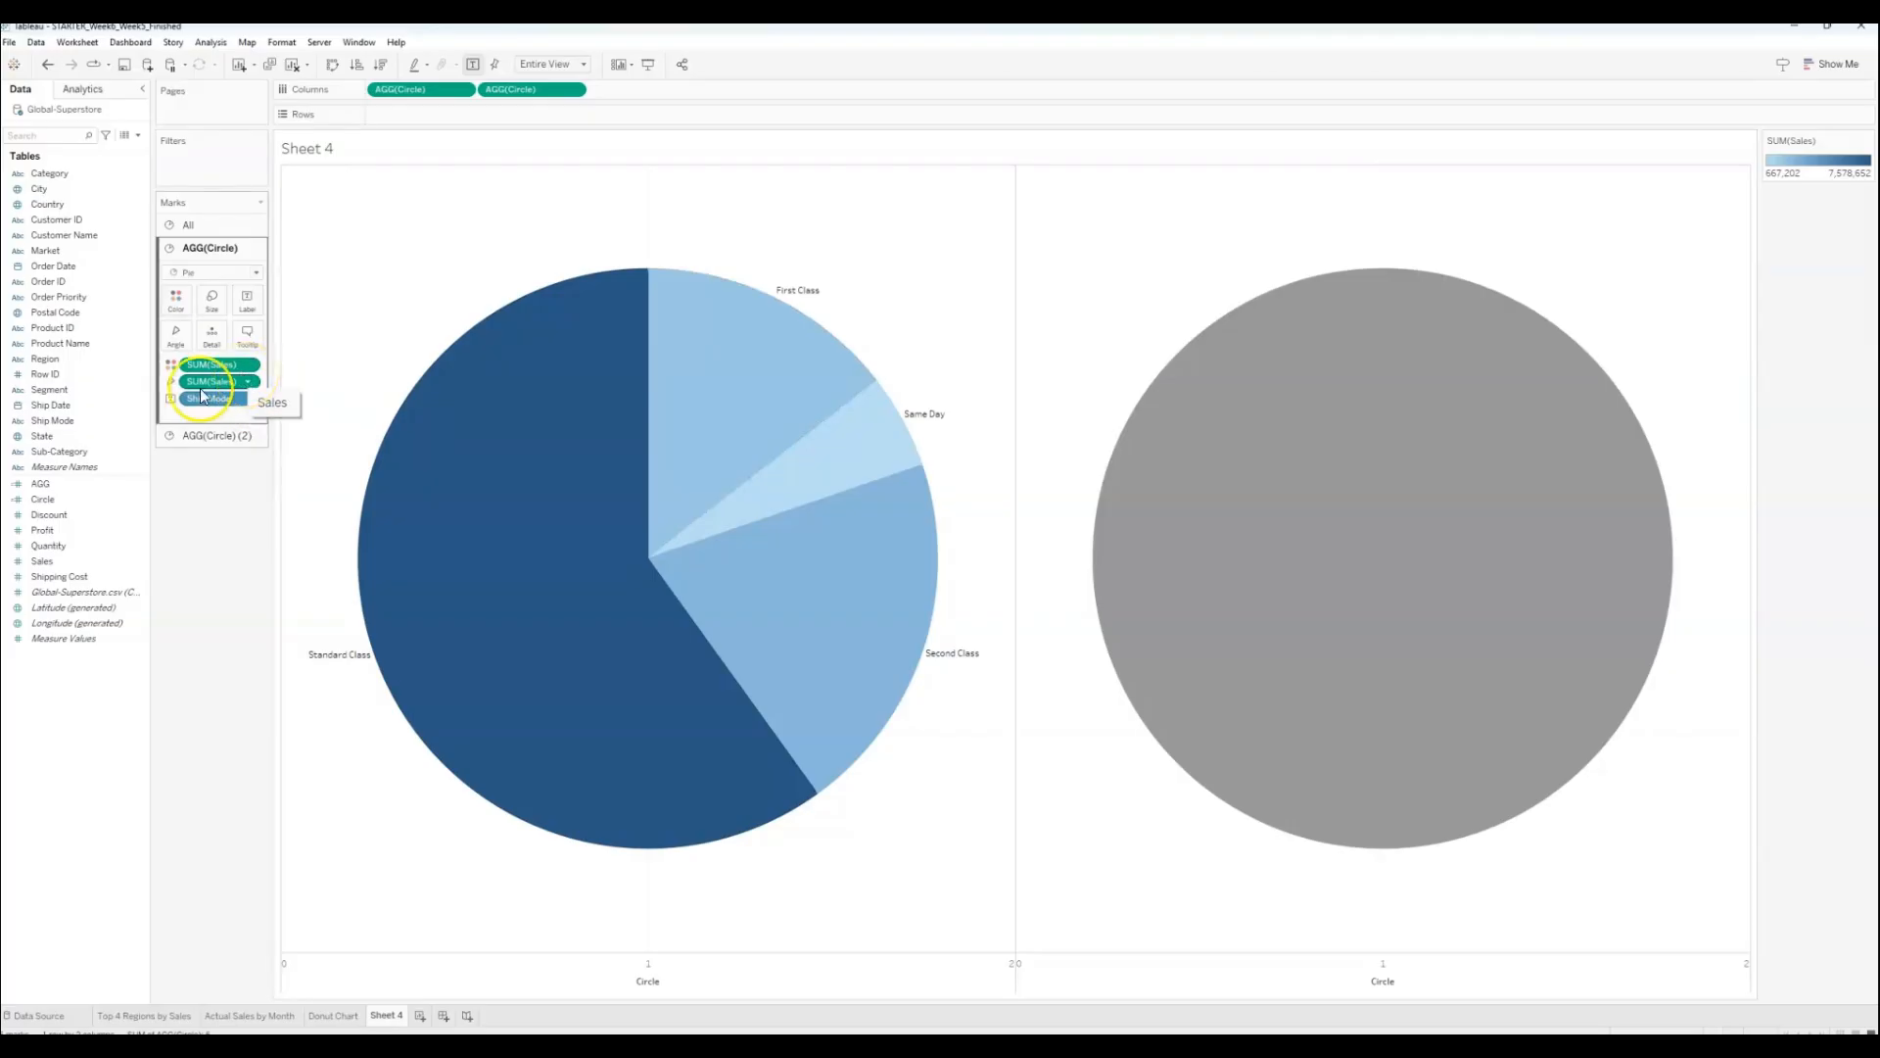
Step: Add Sales to the first pie's labels and give that label a Percent of Total table calculation computed across the table
left_click(71, 566)
left_click_drag(46, 566, 248, 301)
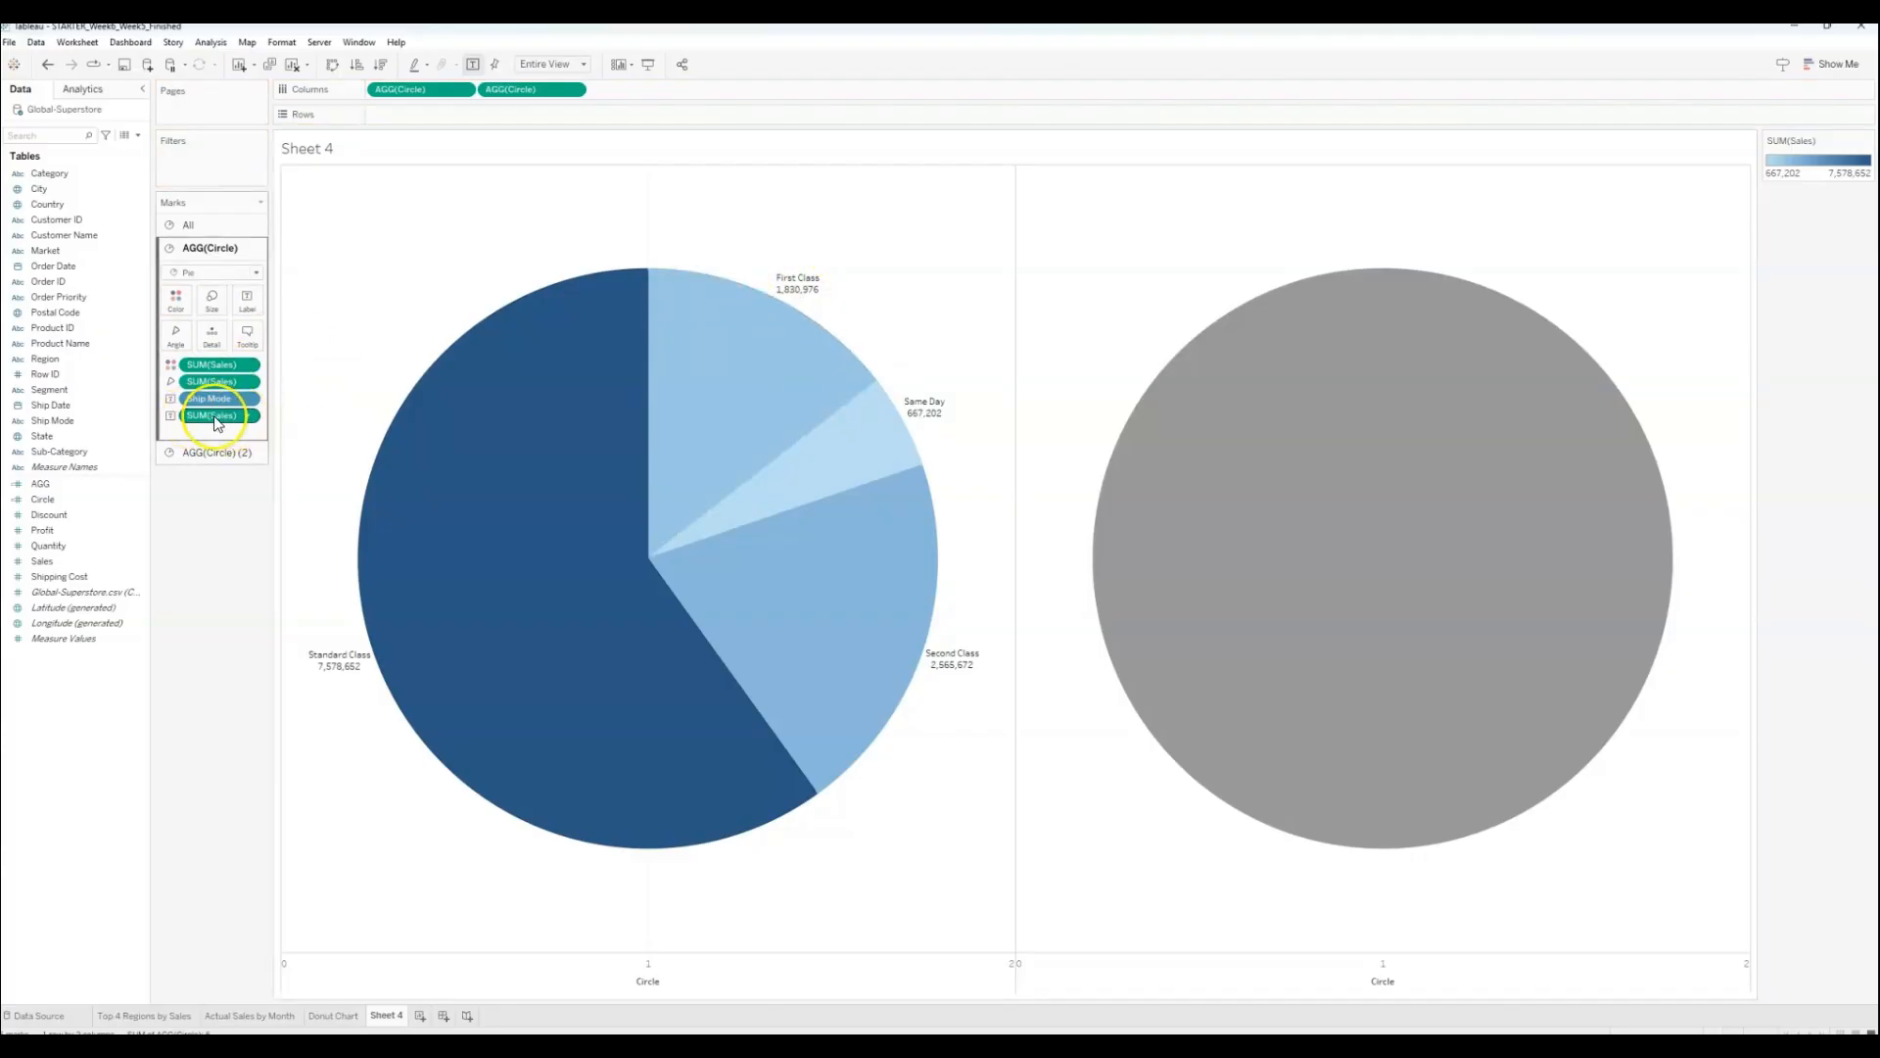
left_click(250, 419)
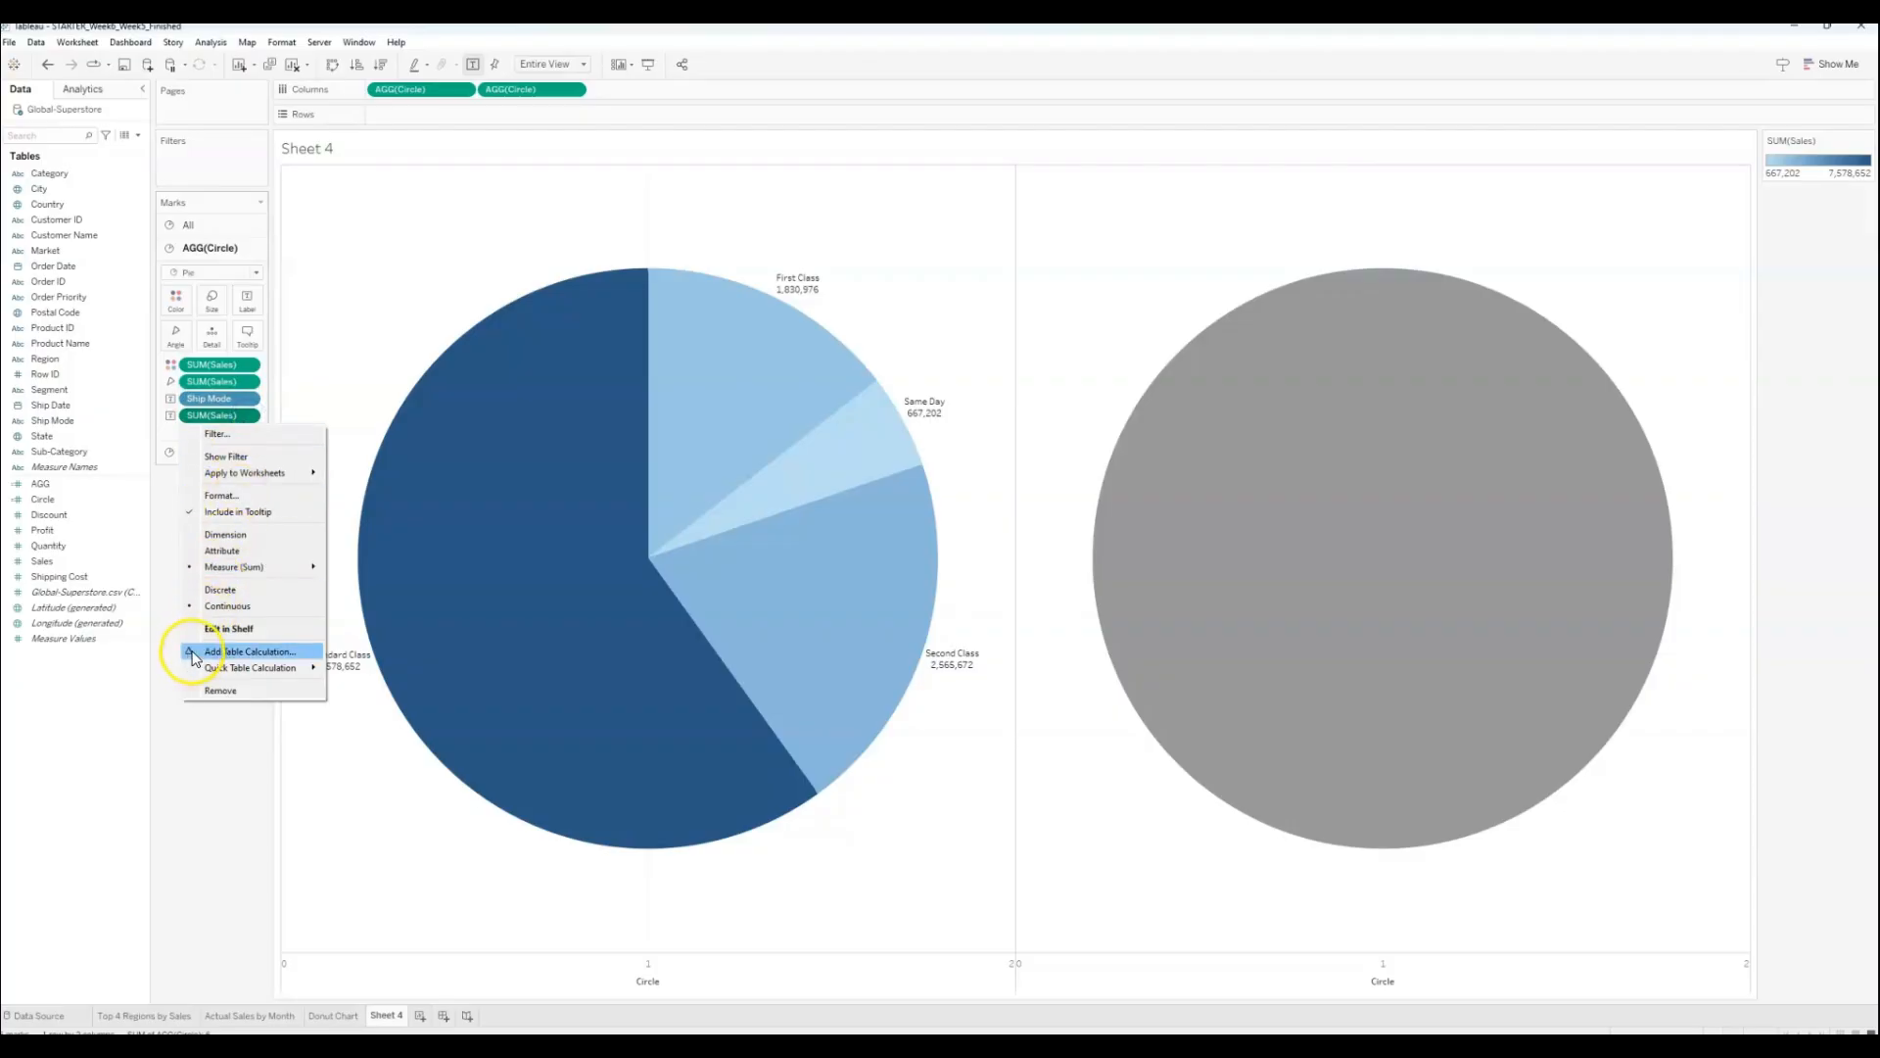
left_click(274, 655)
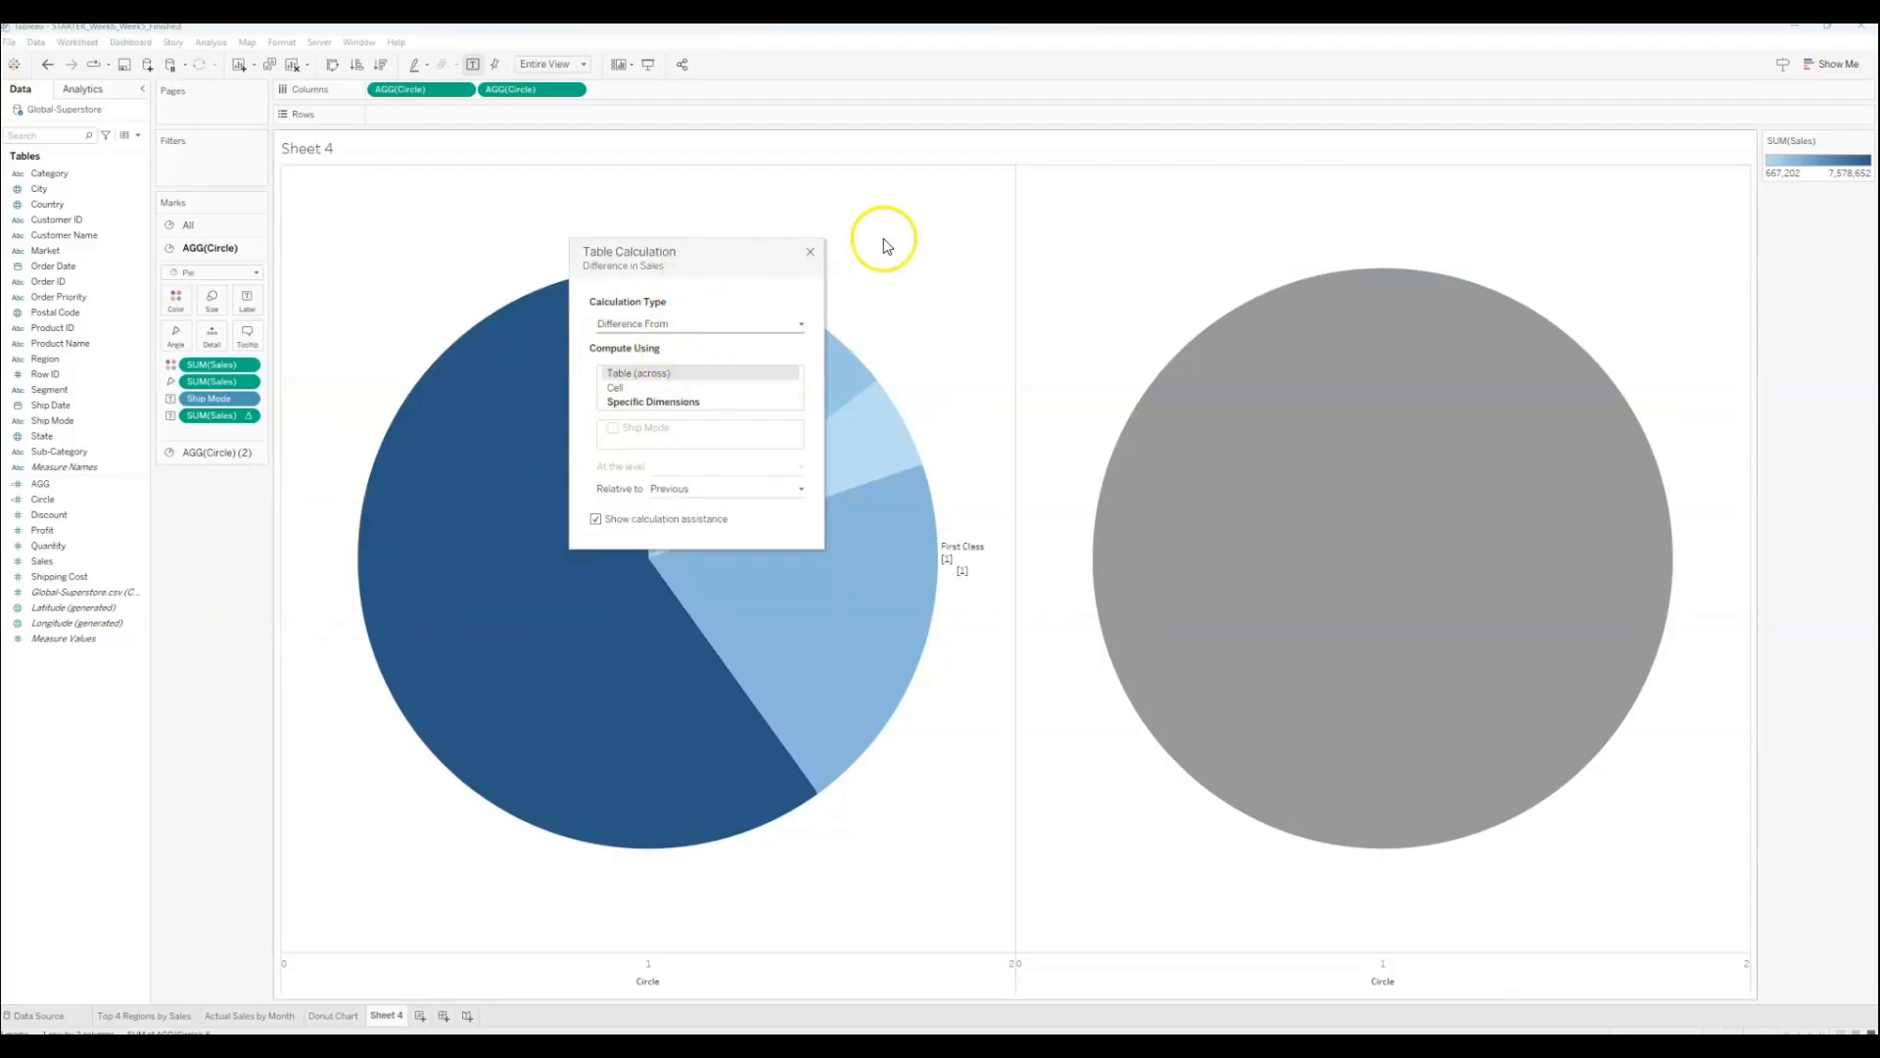
left_click(727, 325)
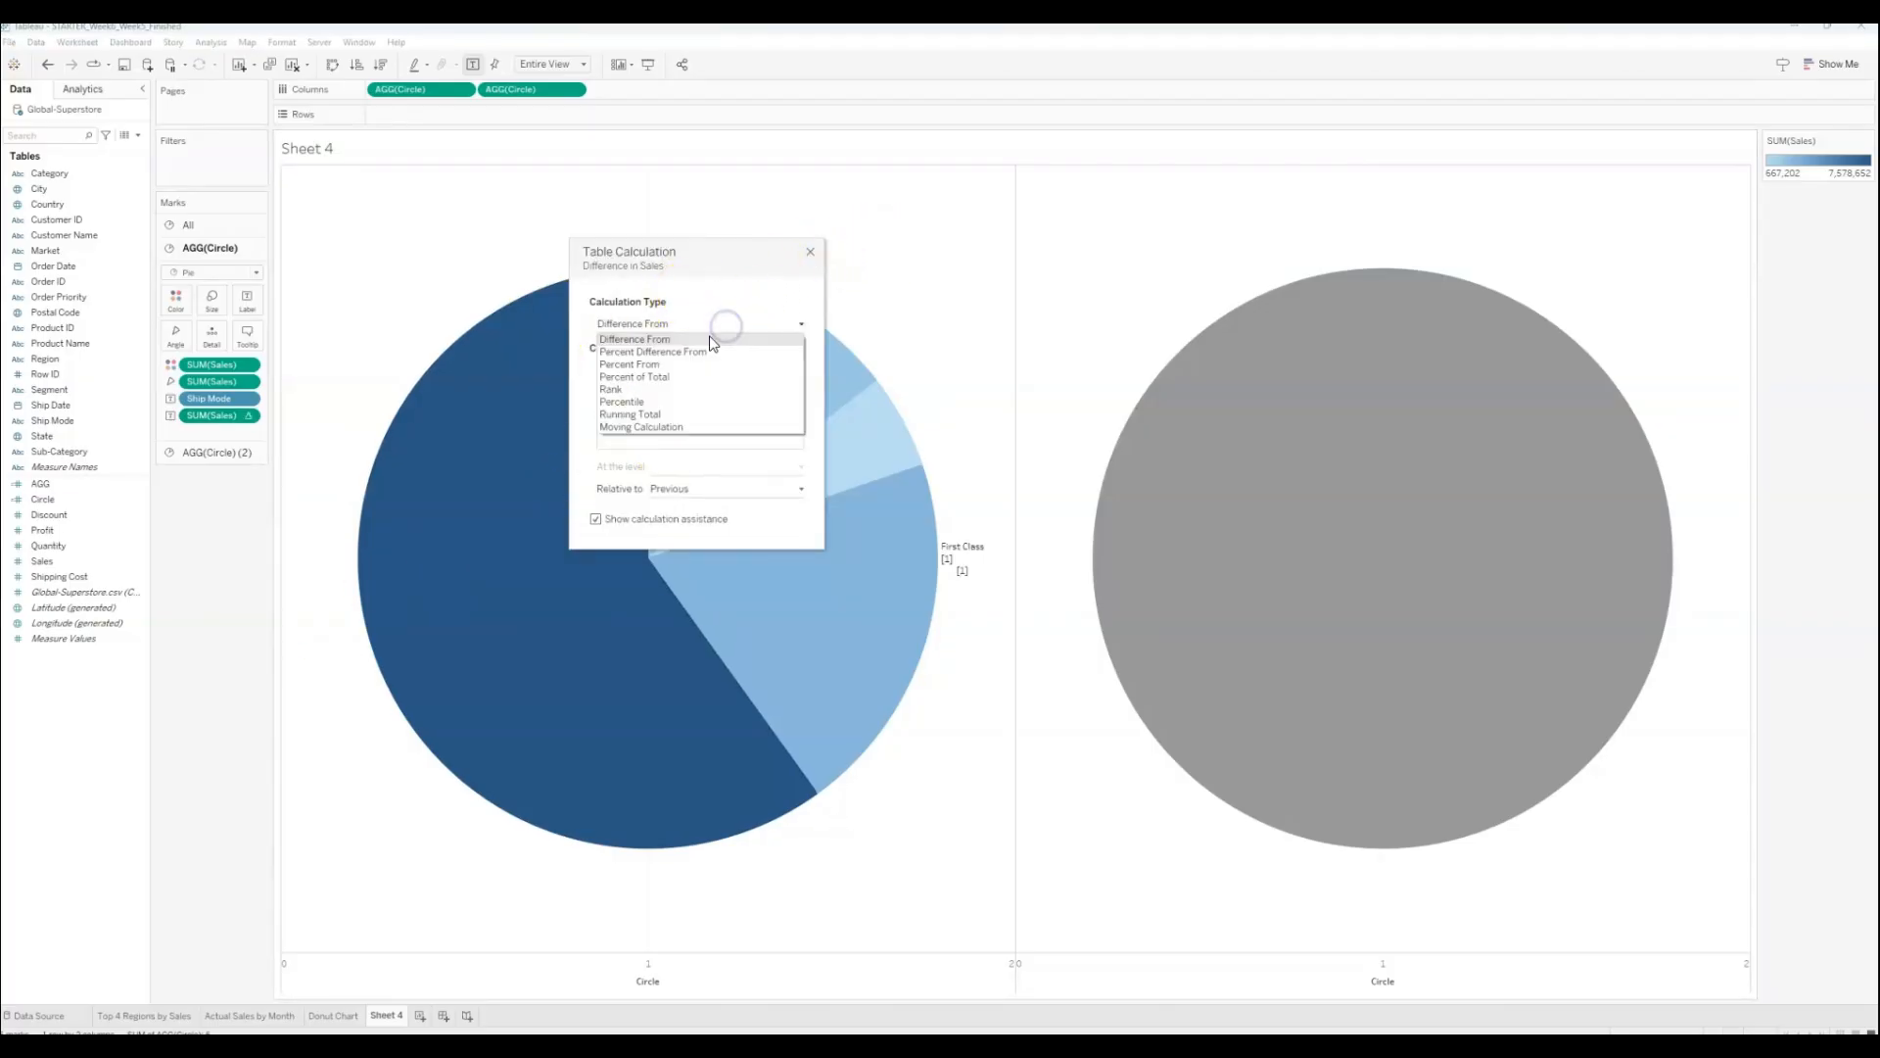
left_click(644, 382)
mouse_move(923, 409)
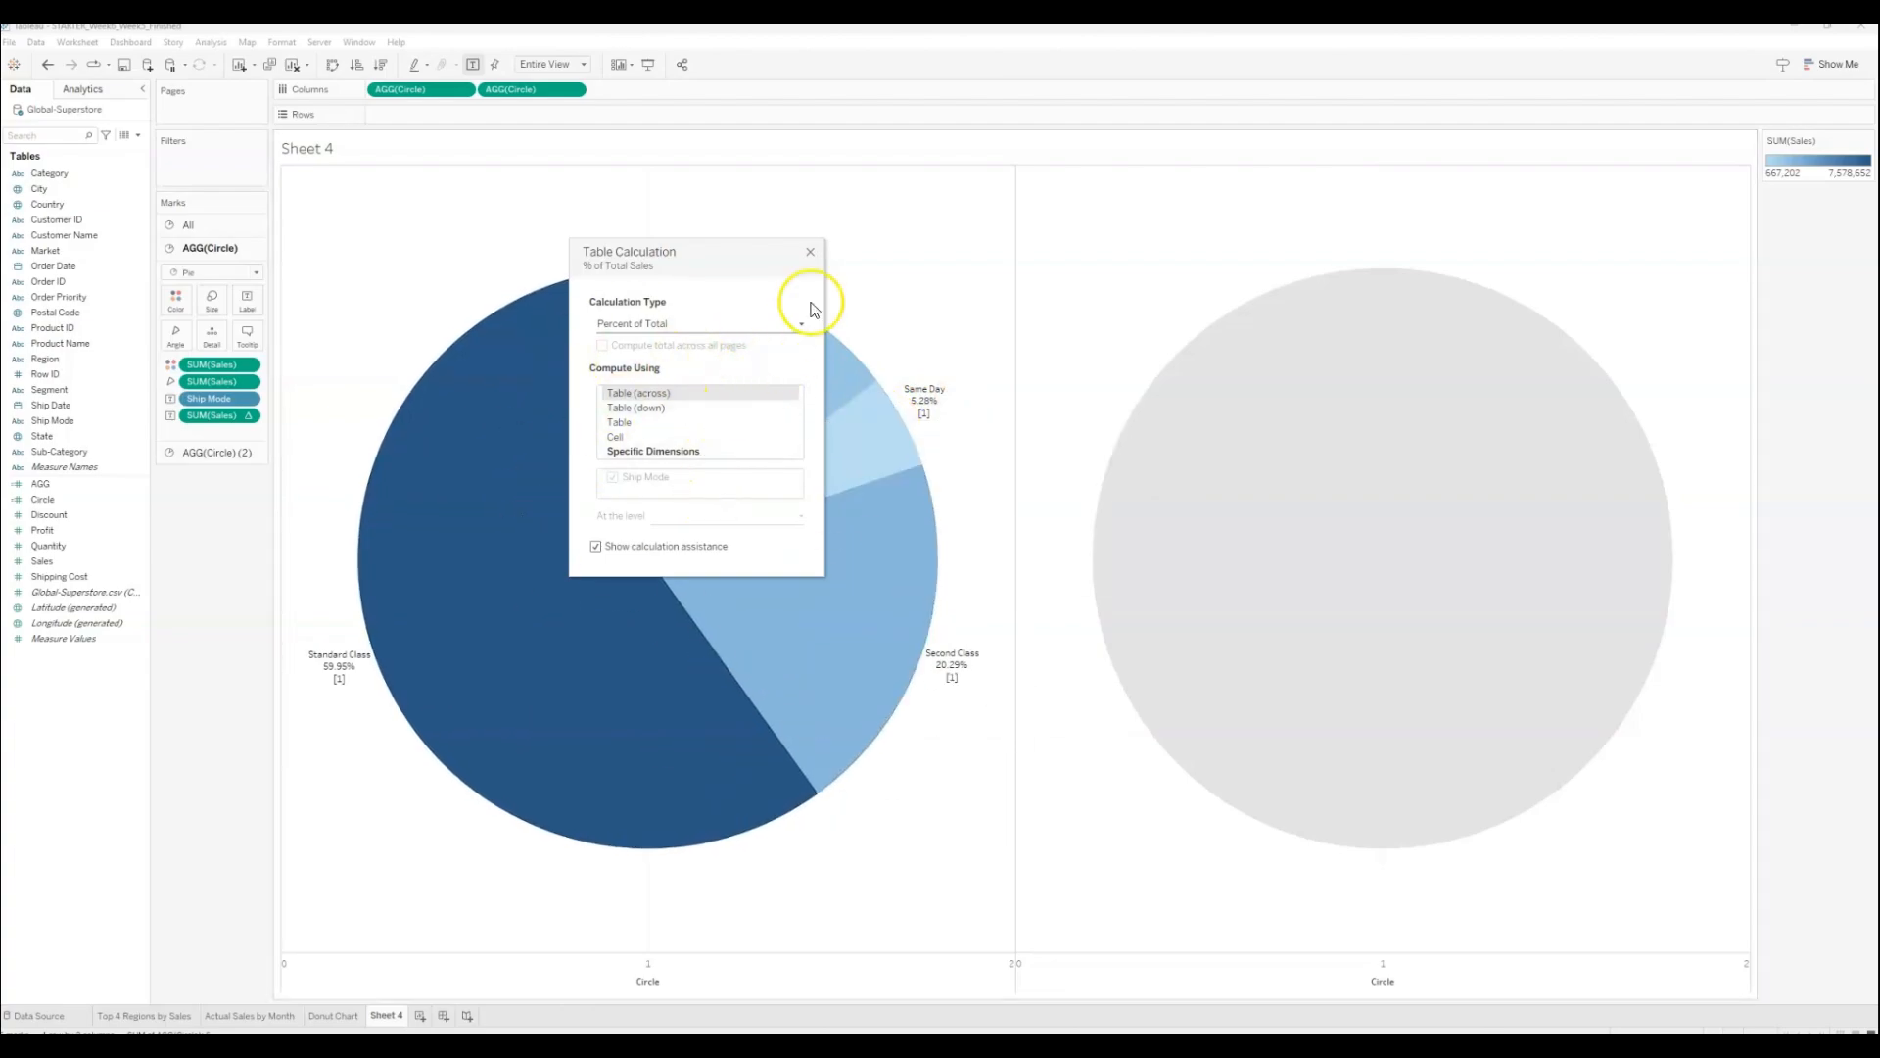
left_click(811, 253)
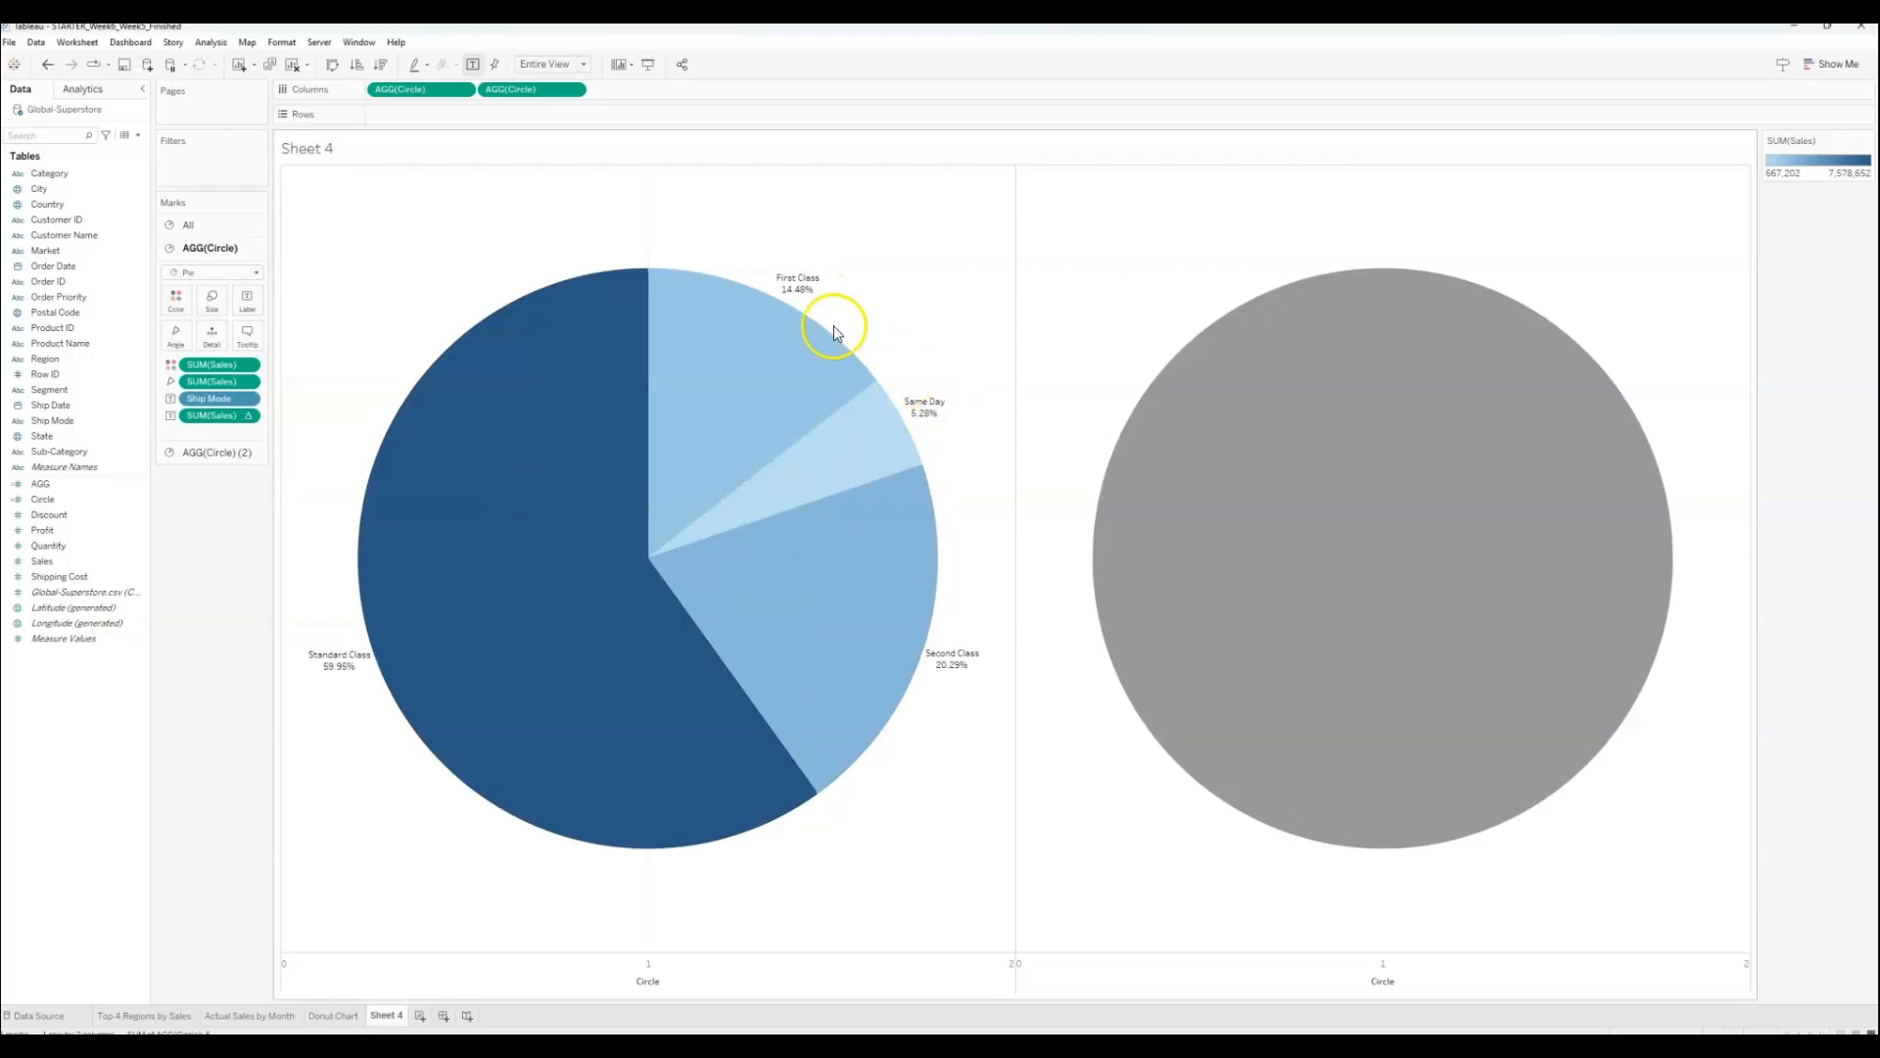
Step: Add Sales once more to the first pie's labels as a plain sum beneath the percentage
mouse_move(796, 294)
mouse_move(479, 492)
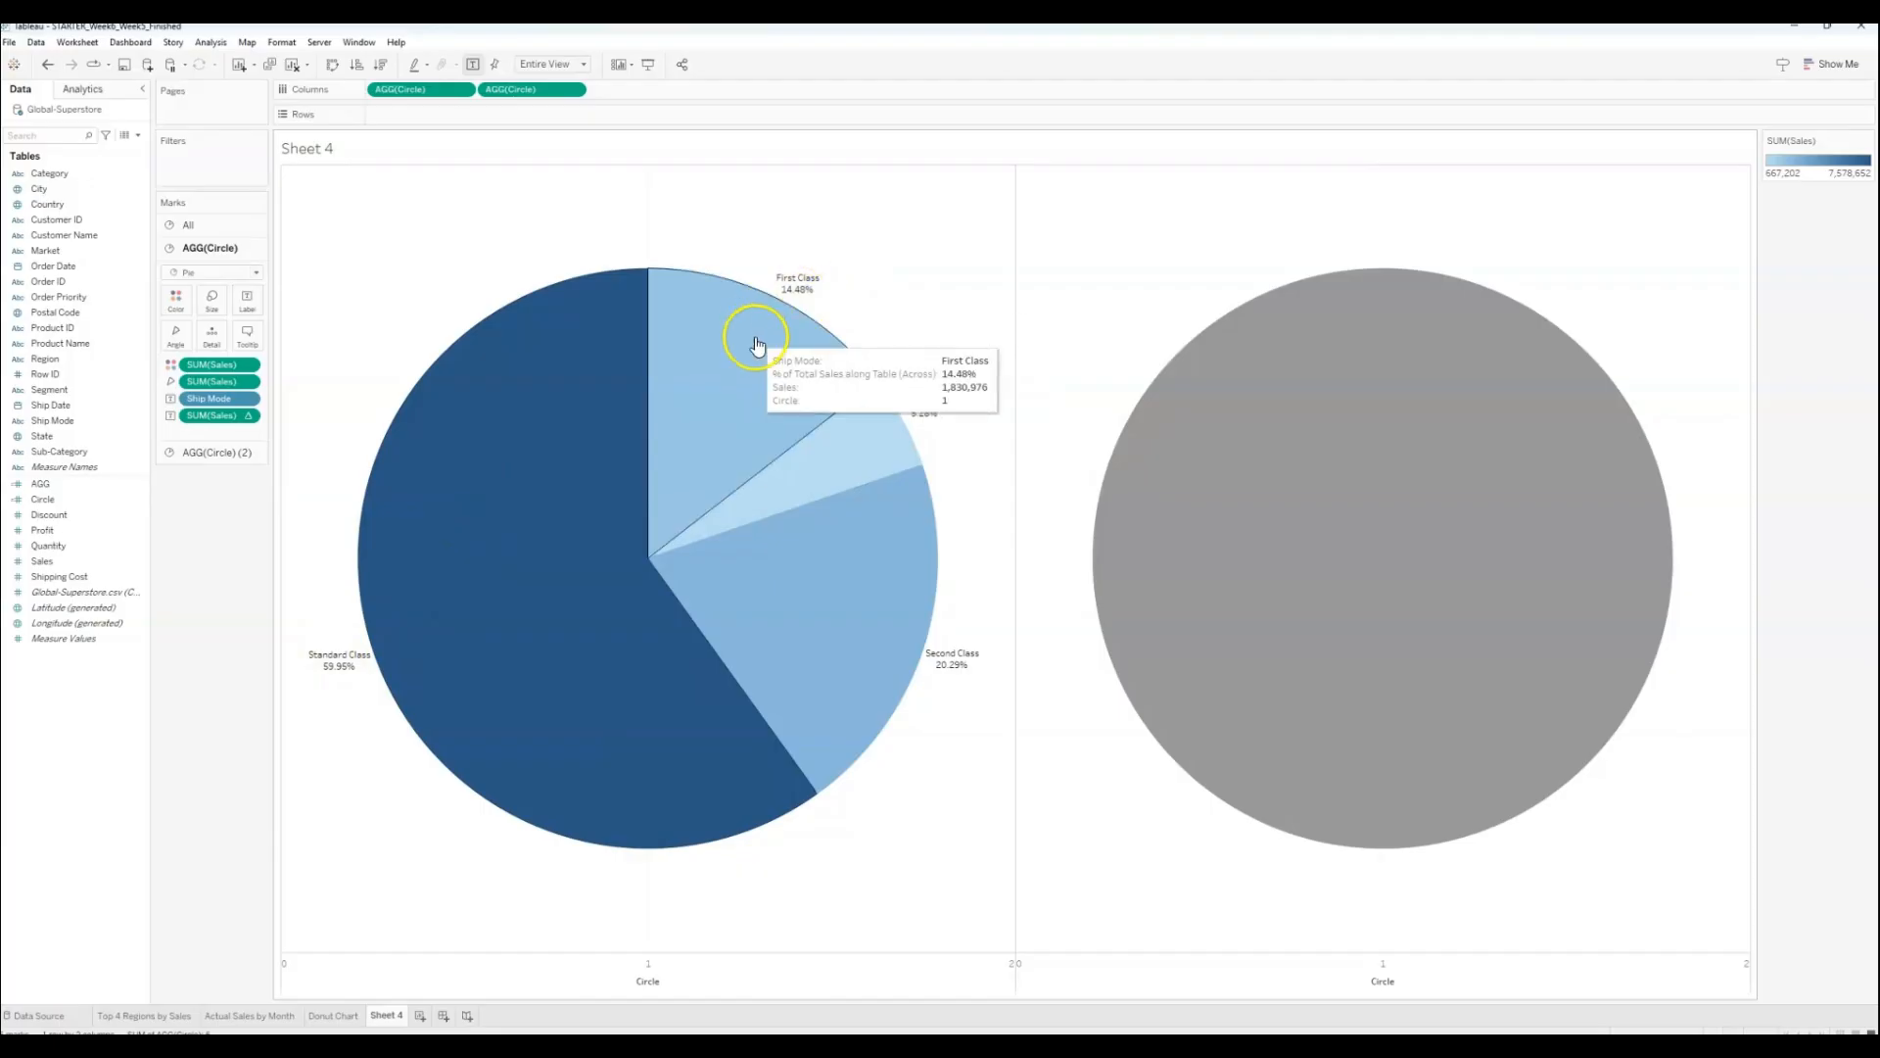
left_click_drag(41, 566, 247, 300)
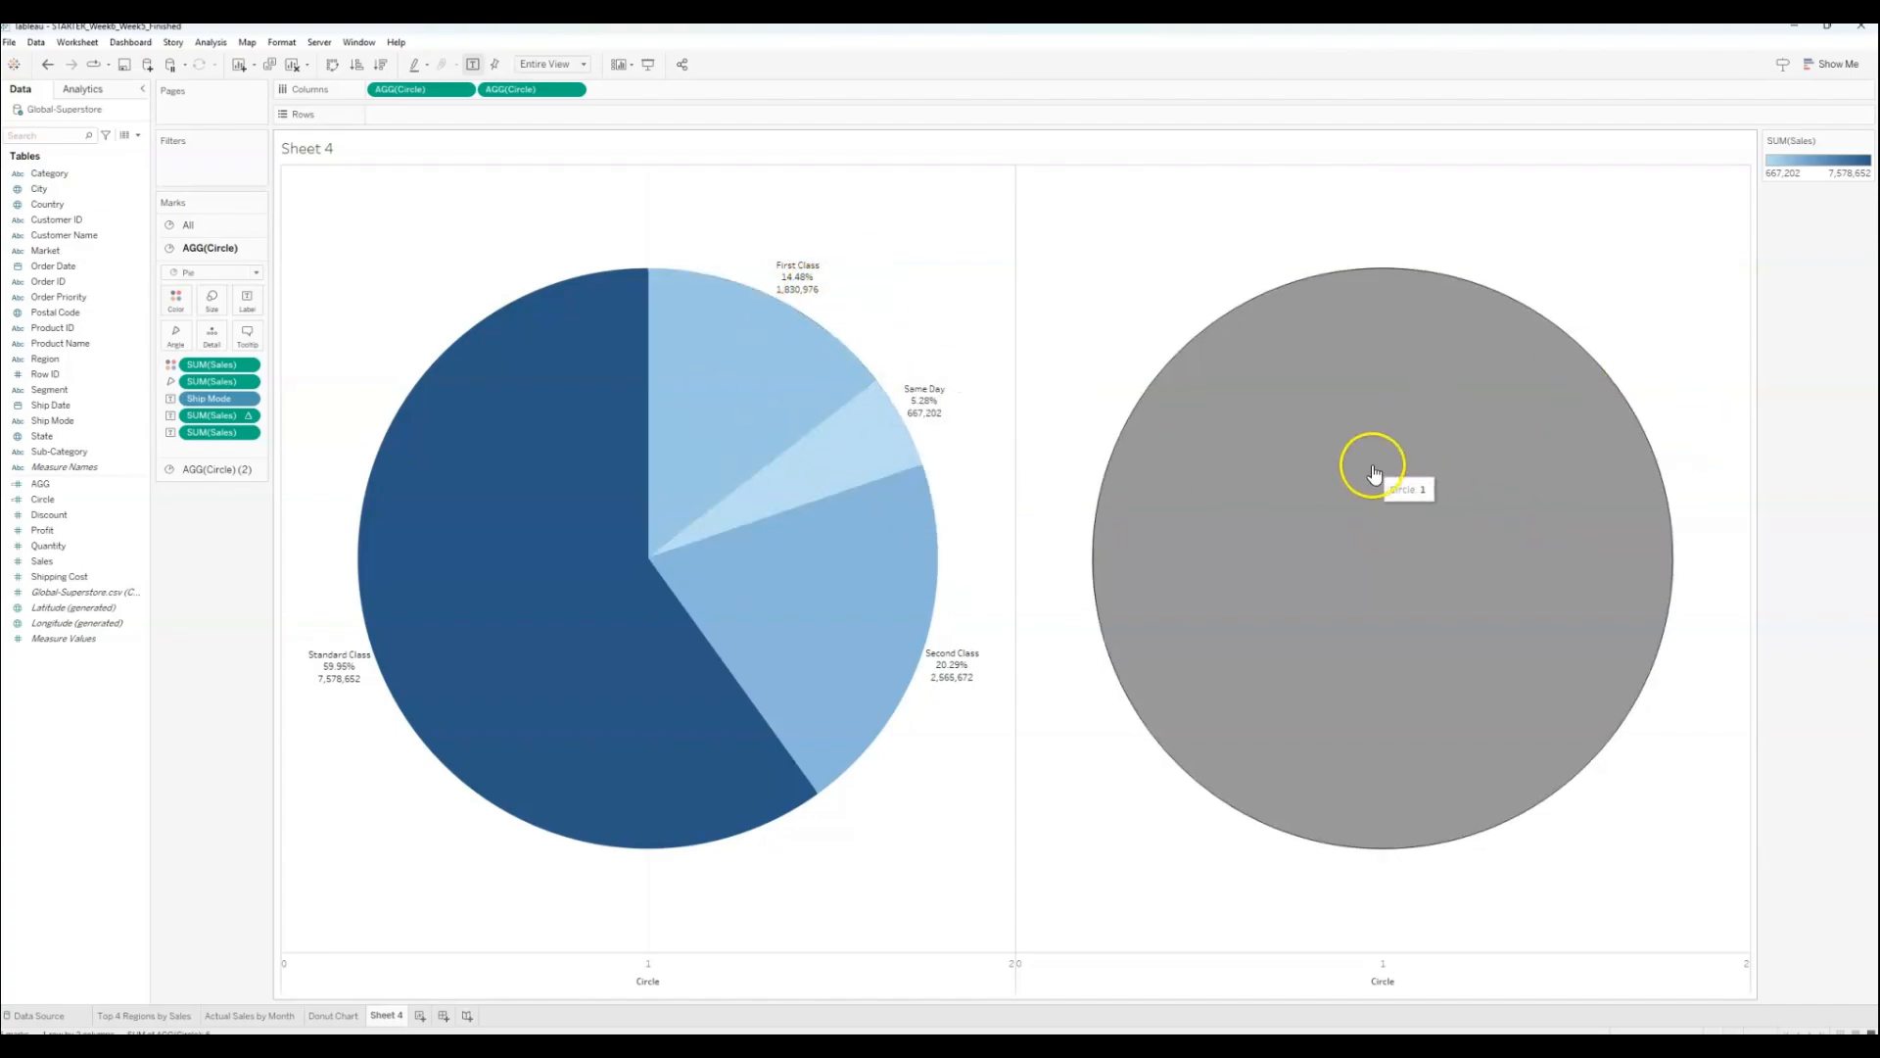
Step: Shrink the second AGG(Circle) pie to a little under half the first pie's diameter
left_click(205, 470)
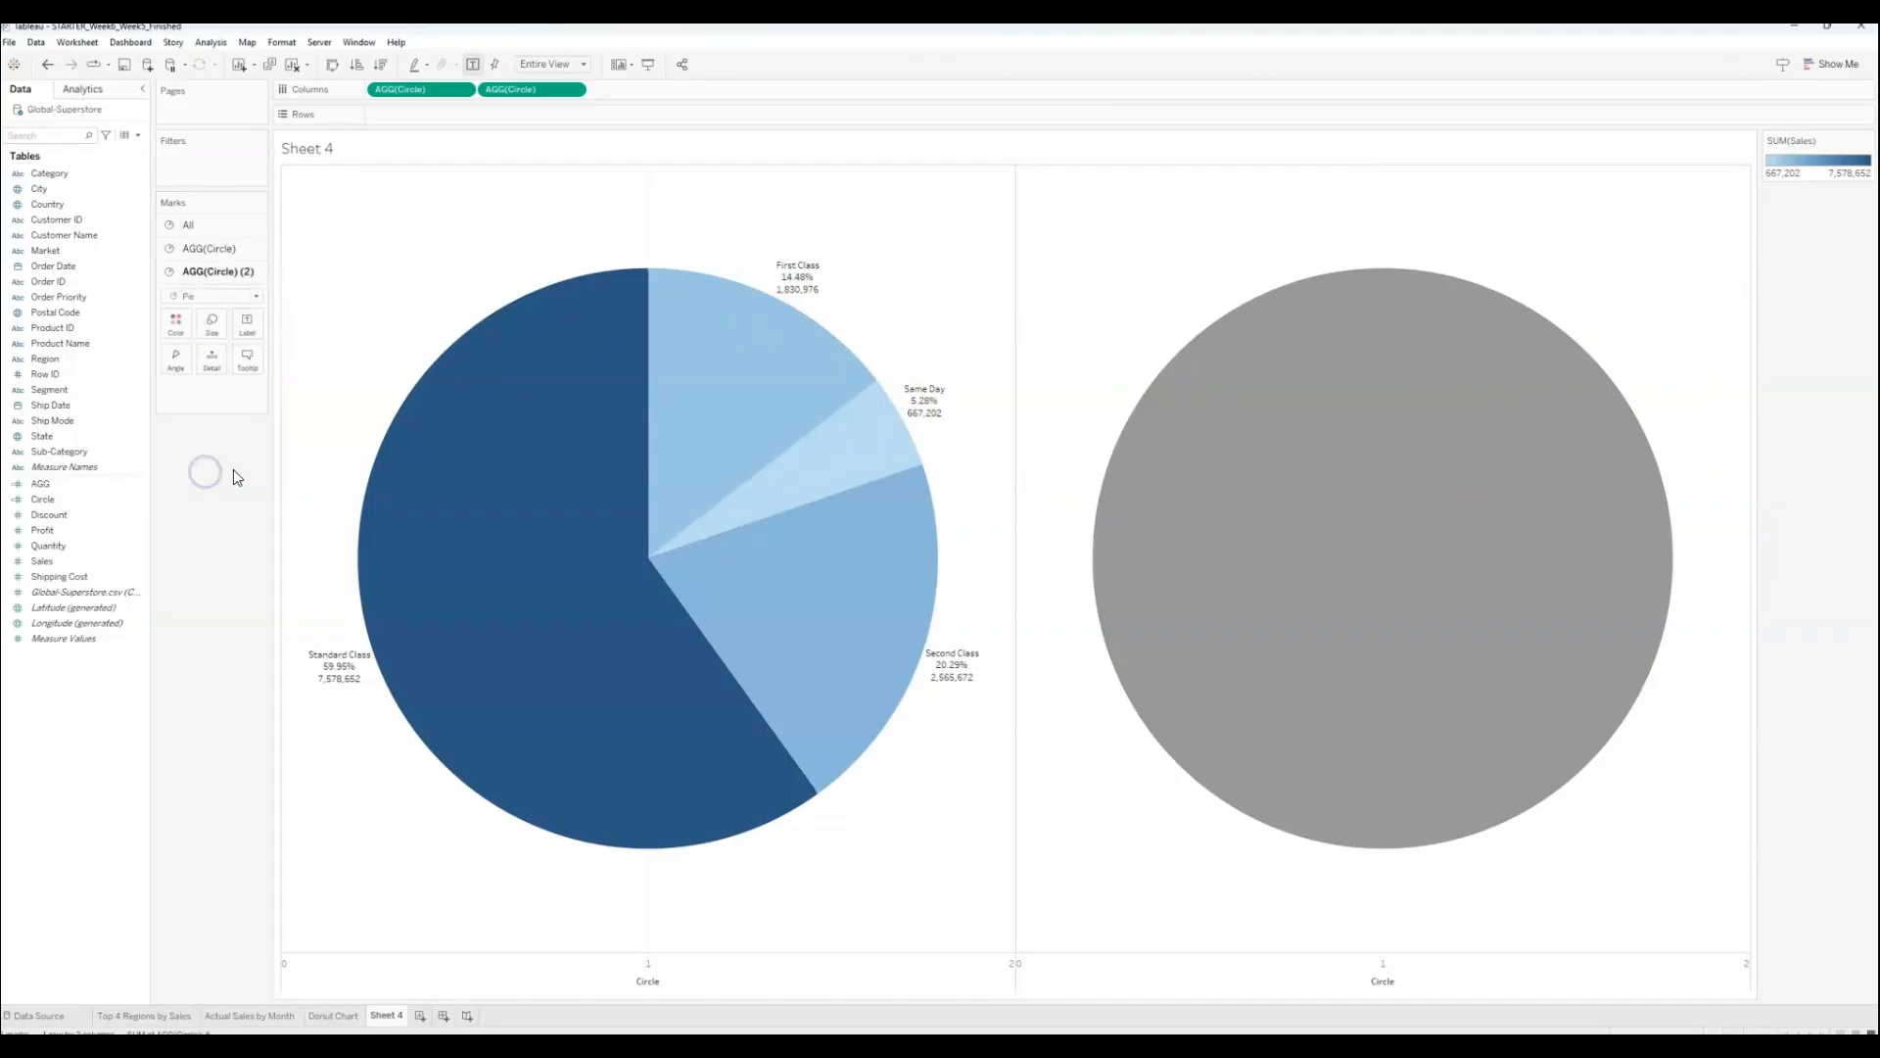
left_click(211, 323)
left_click(298, 362)
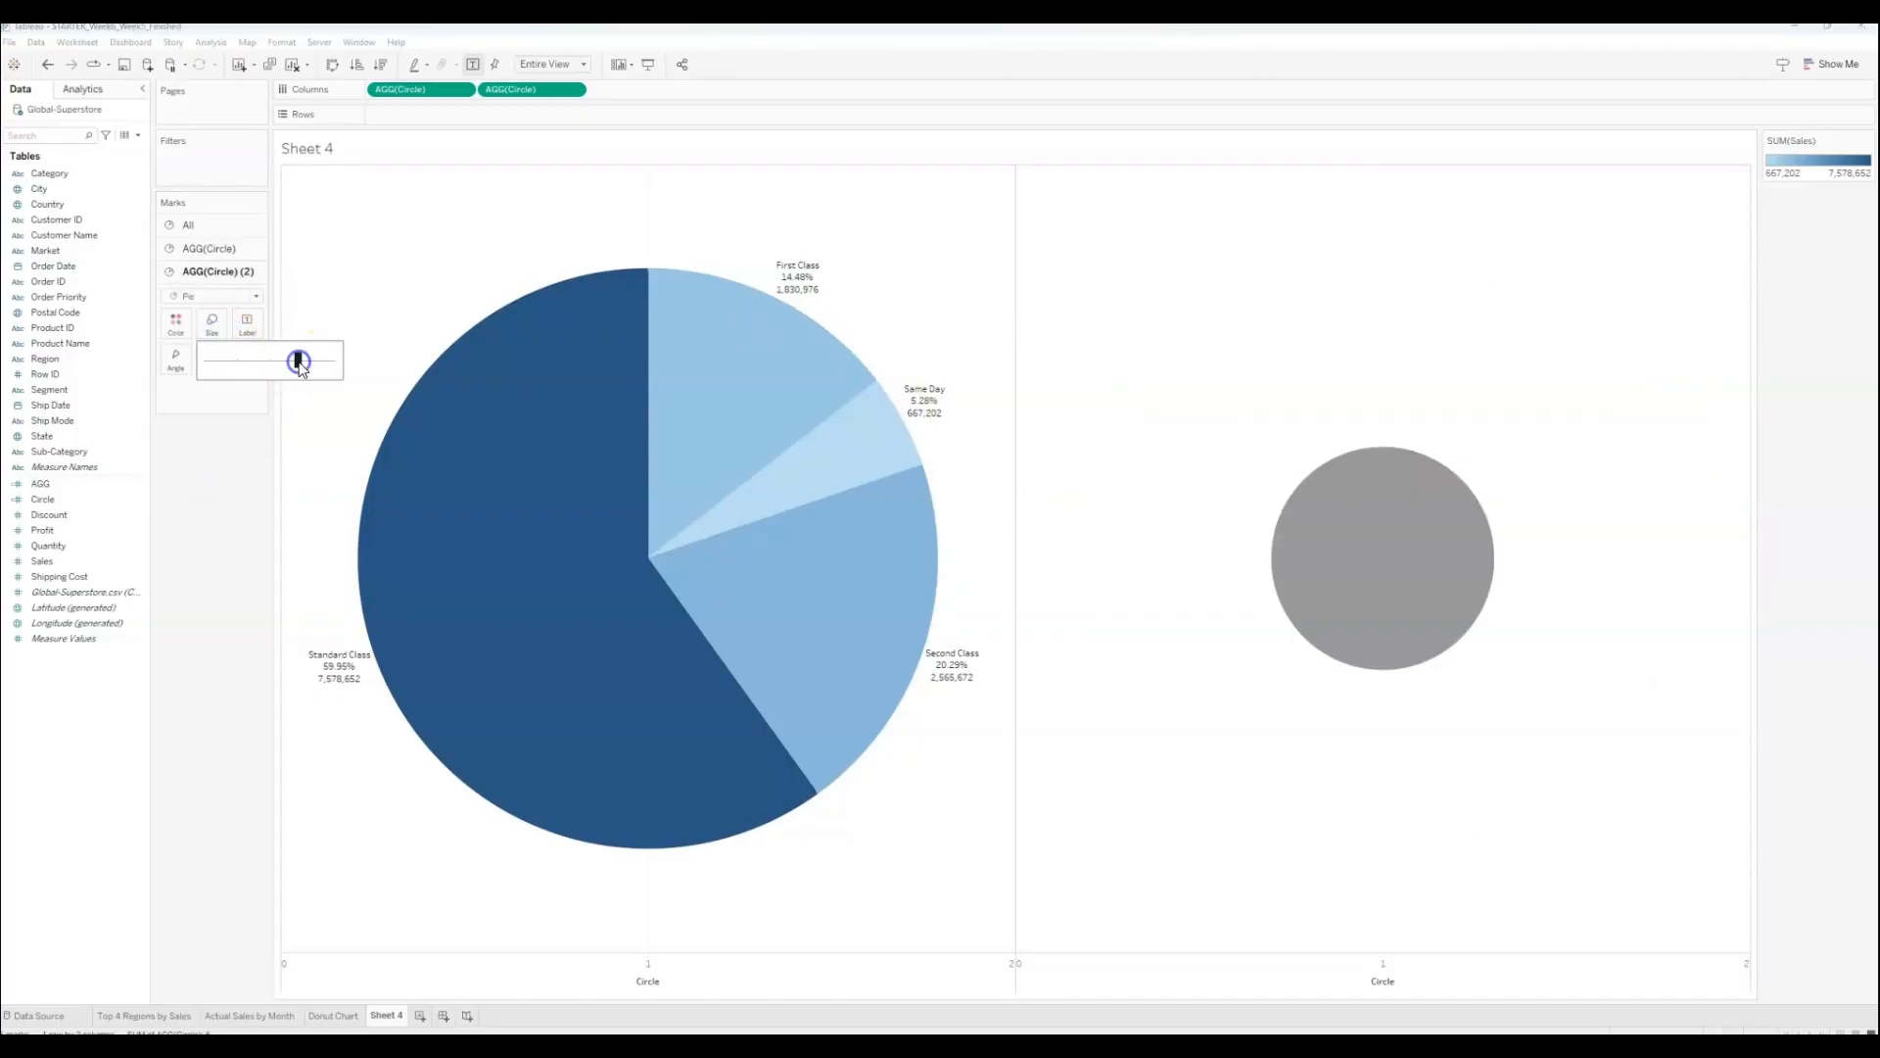
left_click_drag(304, 362, 320, 360)
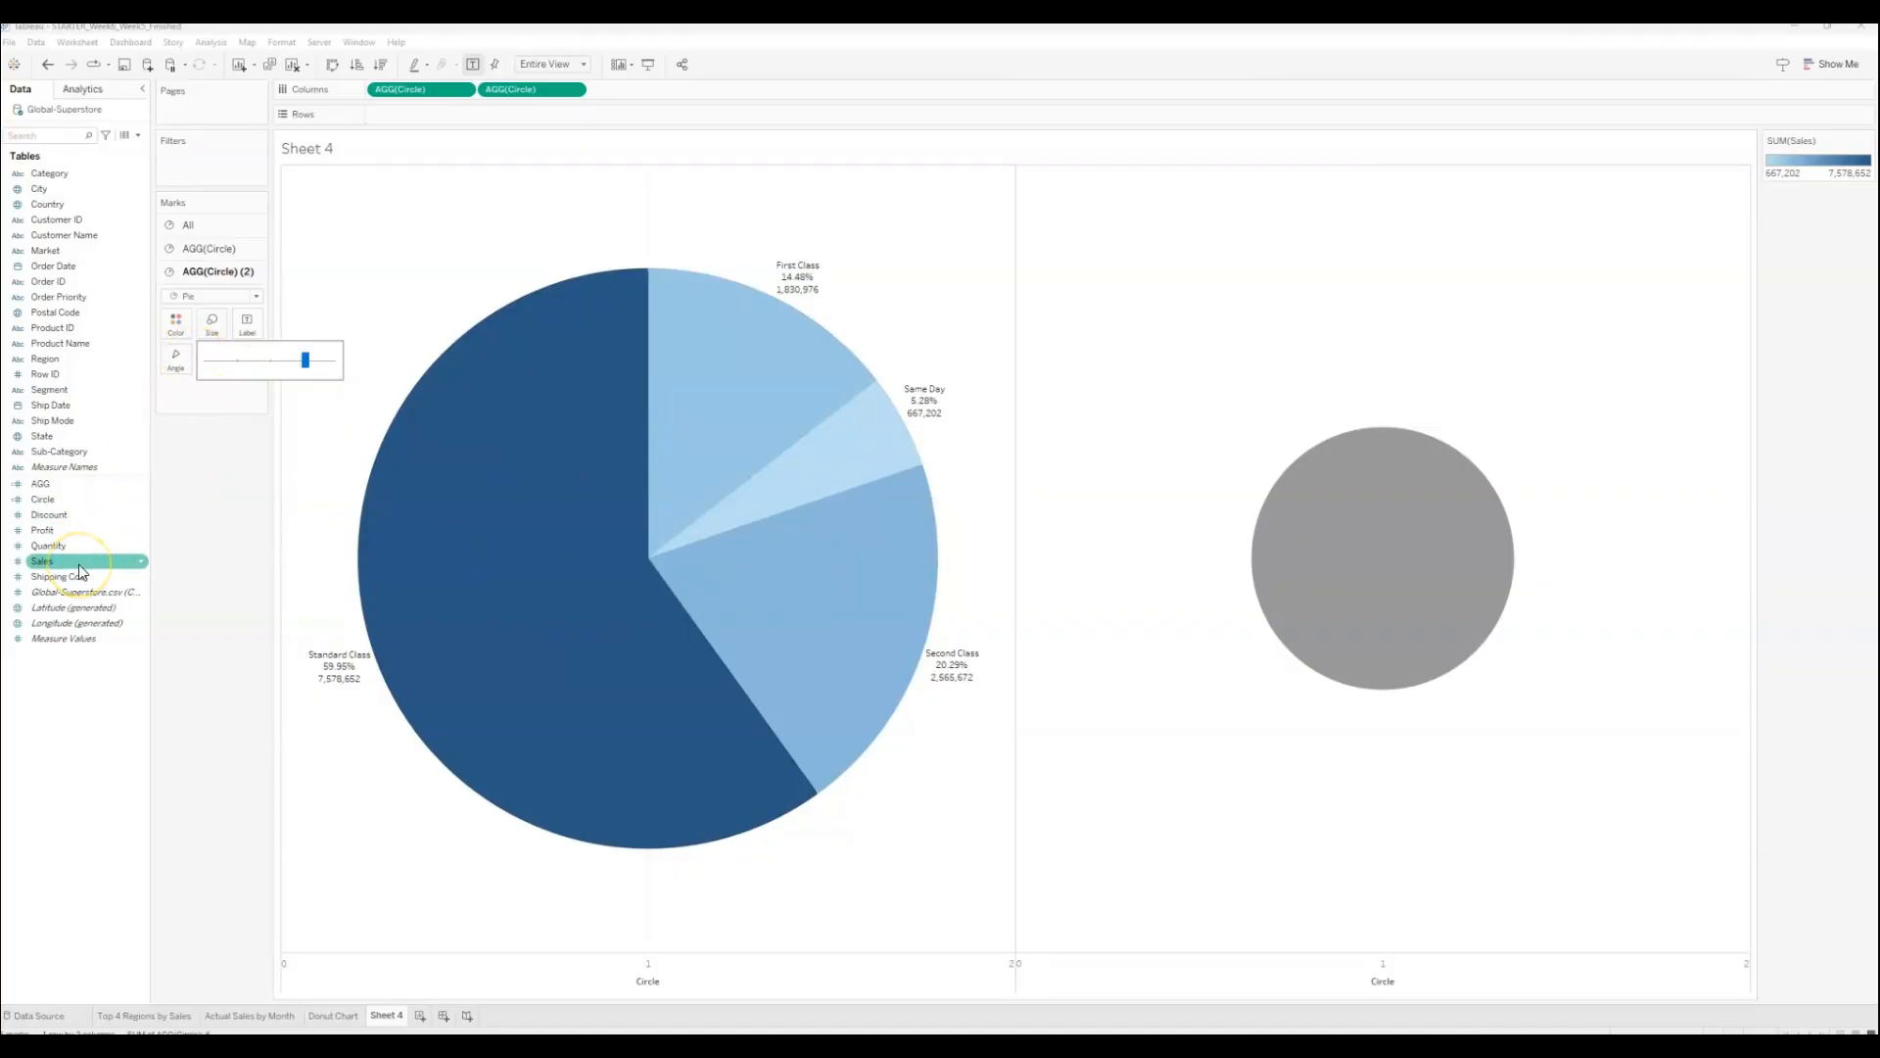
left_click(197, 542)
Step: Label the second AGG(Circle) pie with total Sales
left_click(42, 565)
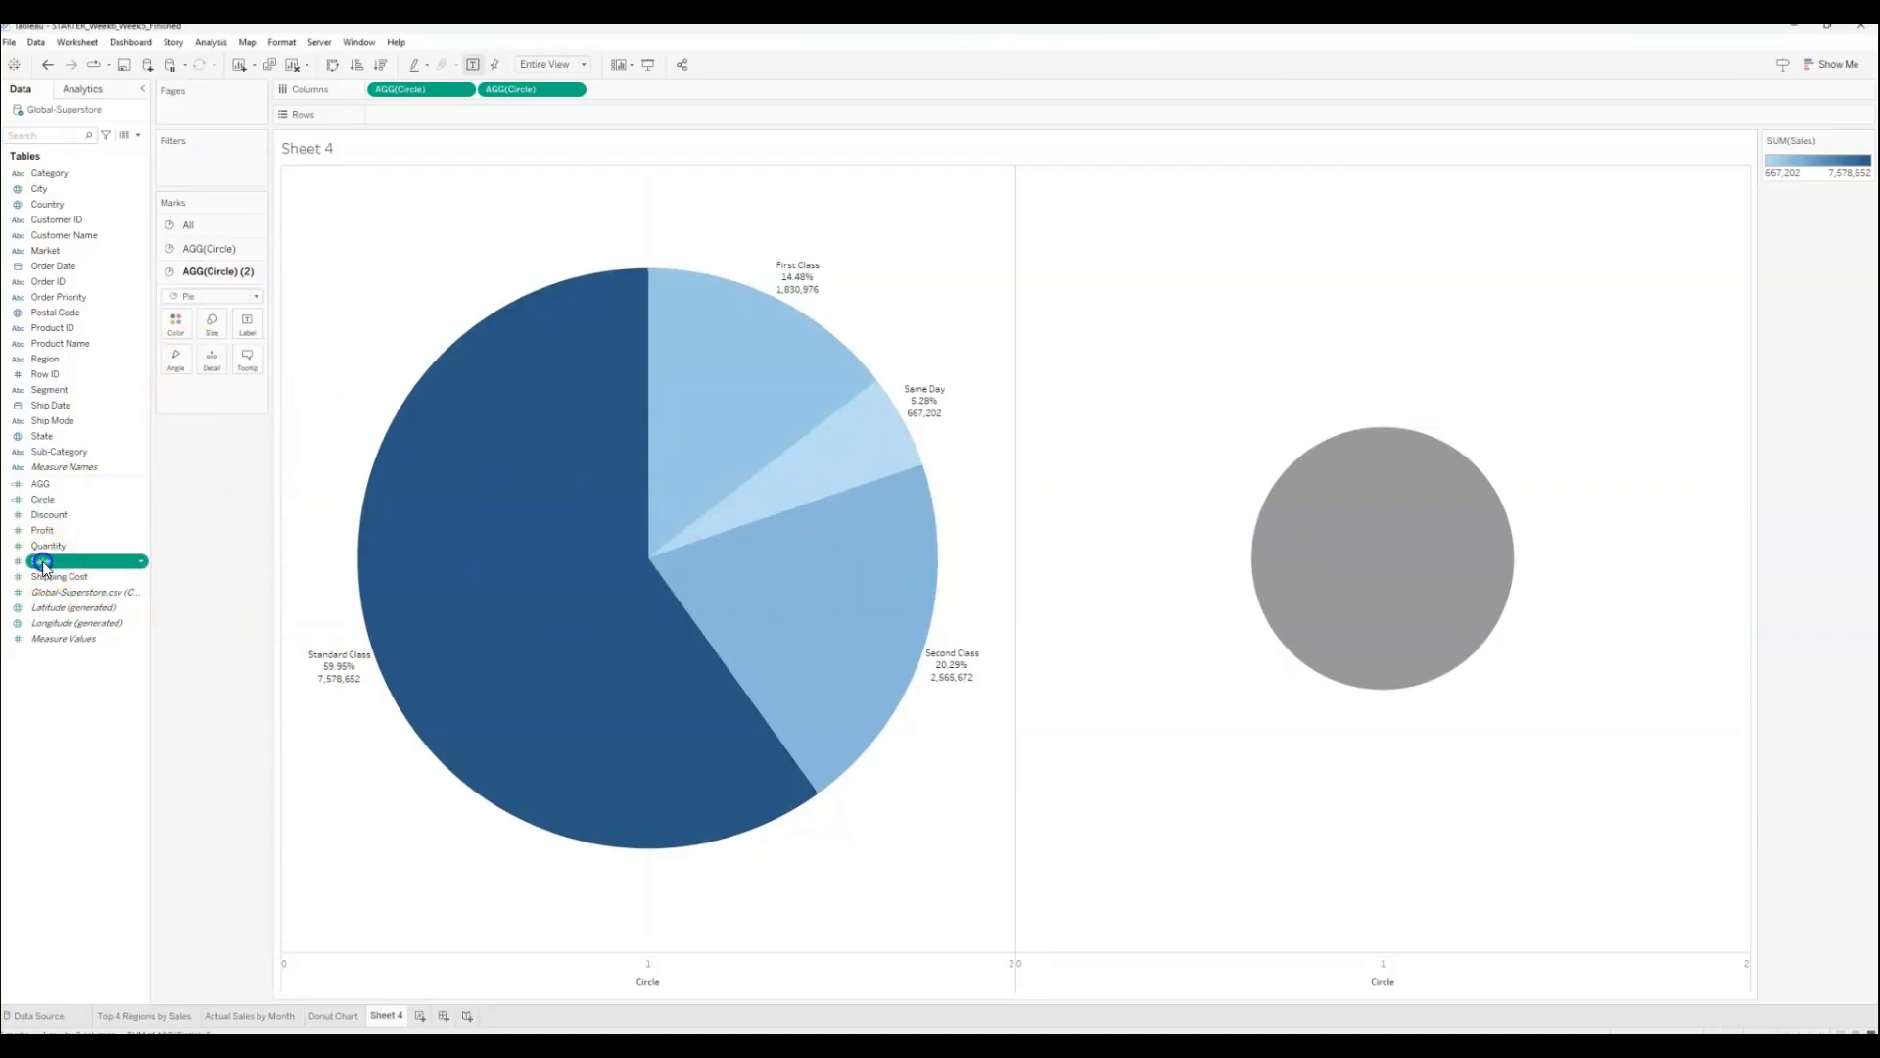
left_click_drag(42, 566, 244, 336)
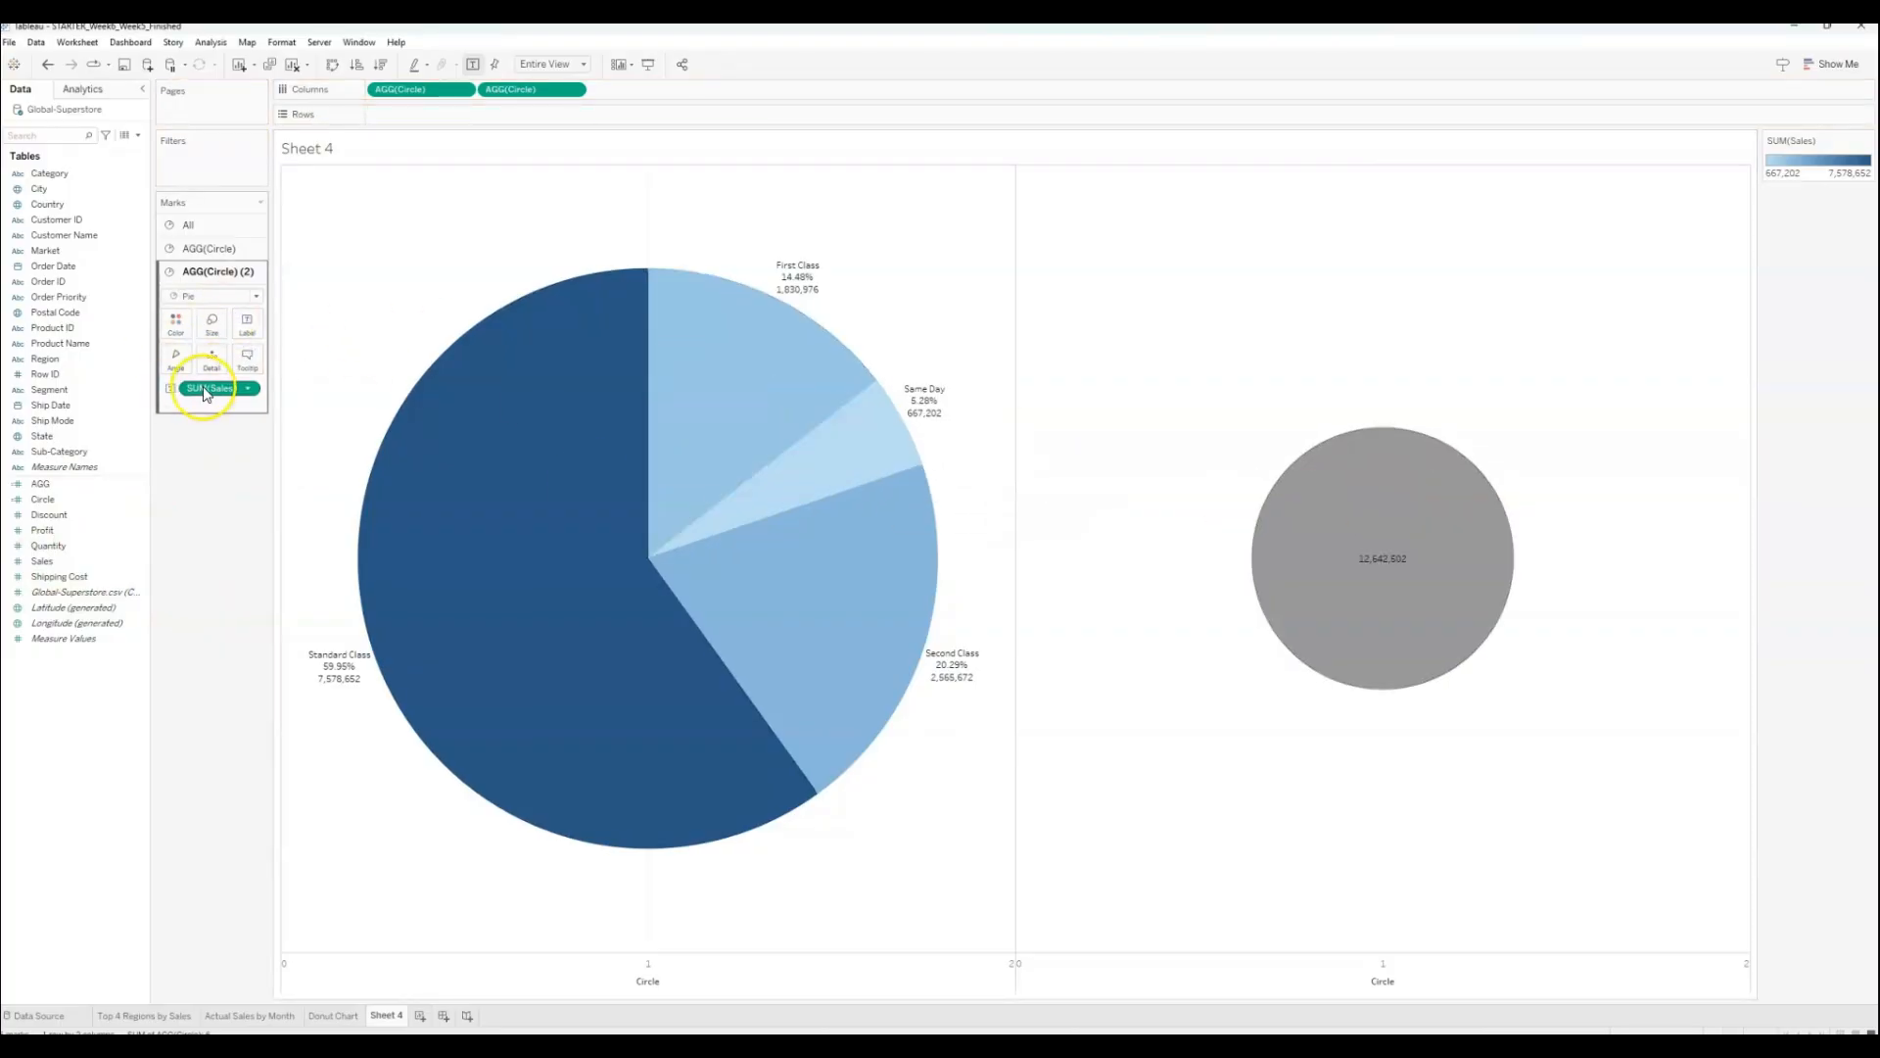
mouse_move(1414, 478)
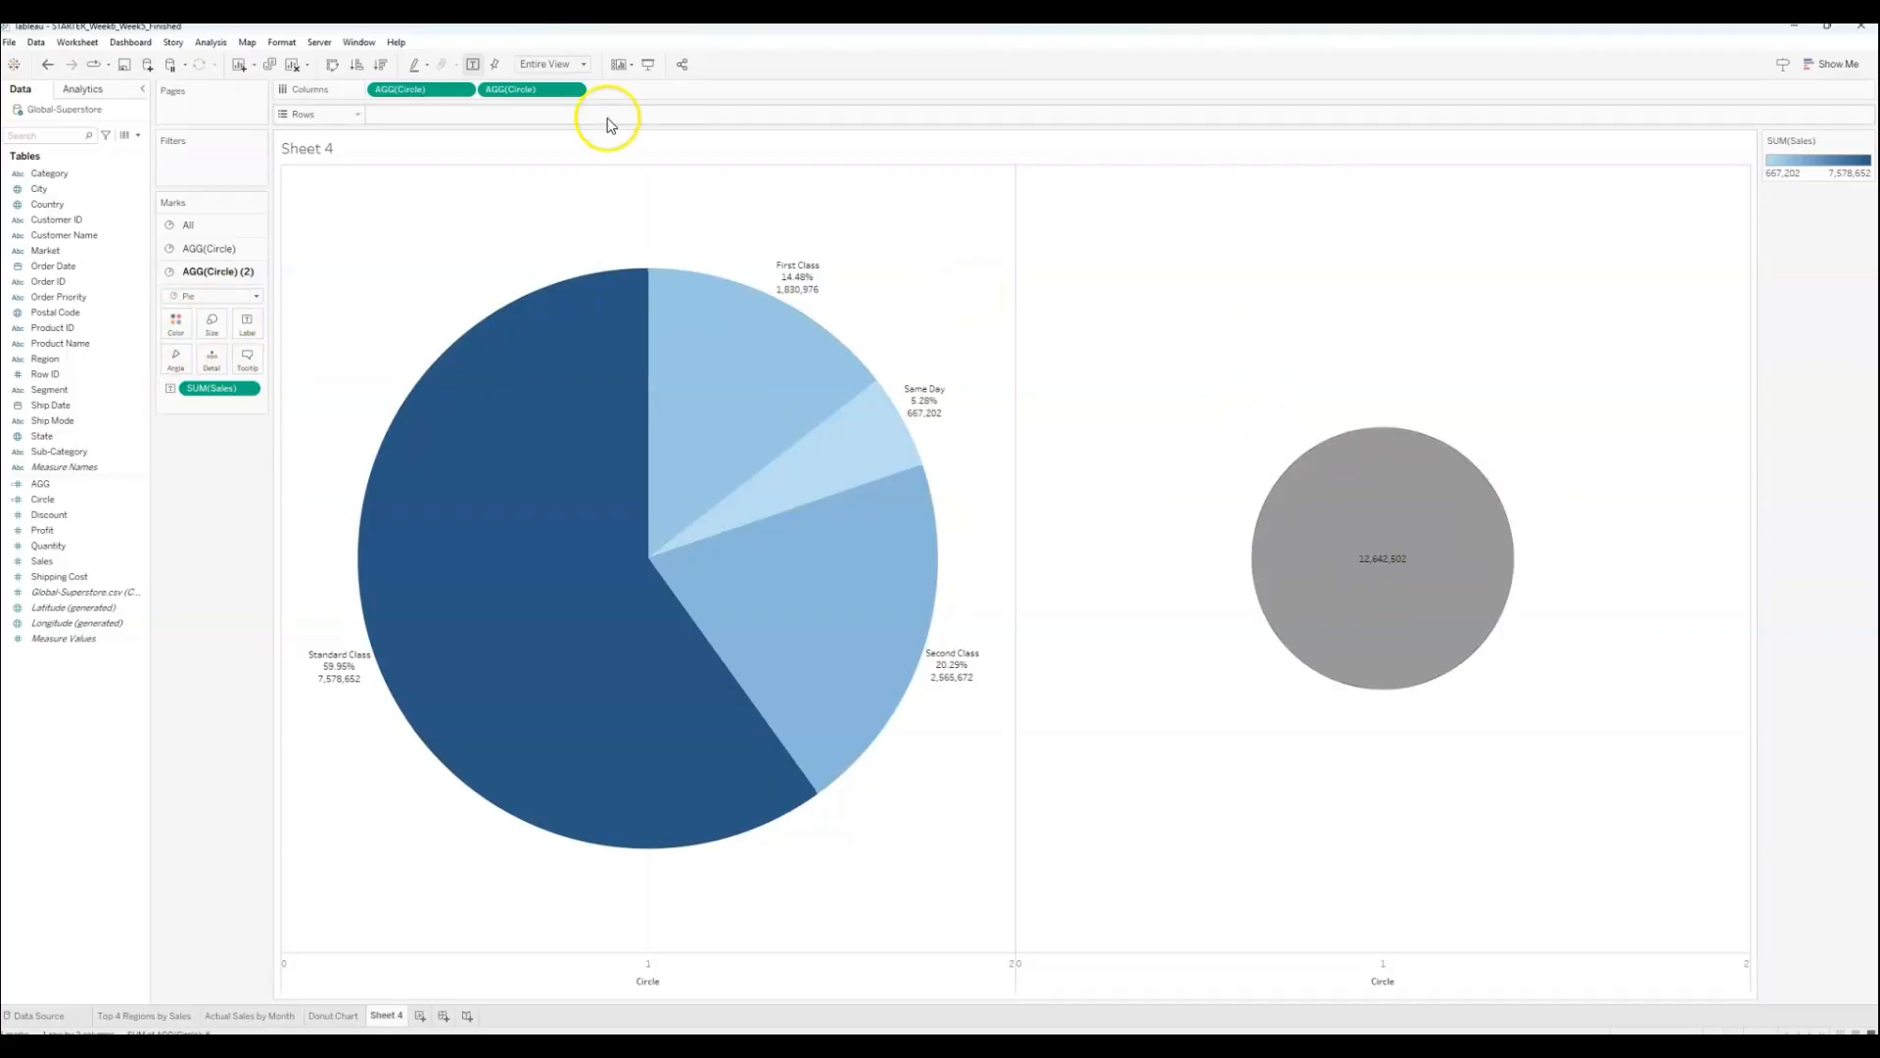
Step: Make the second AGG(Circle) on Columns a dual axis so the small circle overlaps the pie's center
left_click(573, 90)
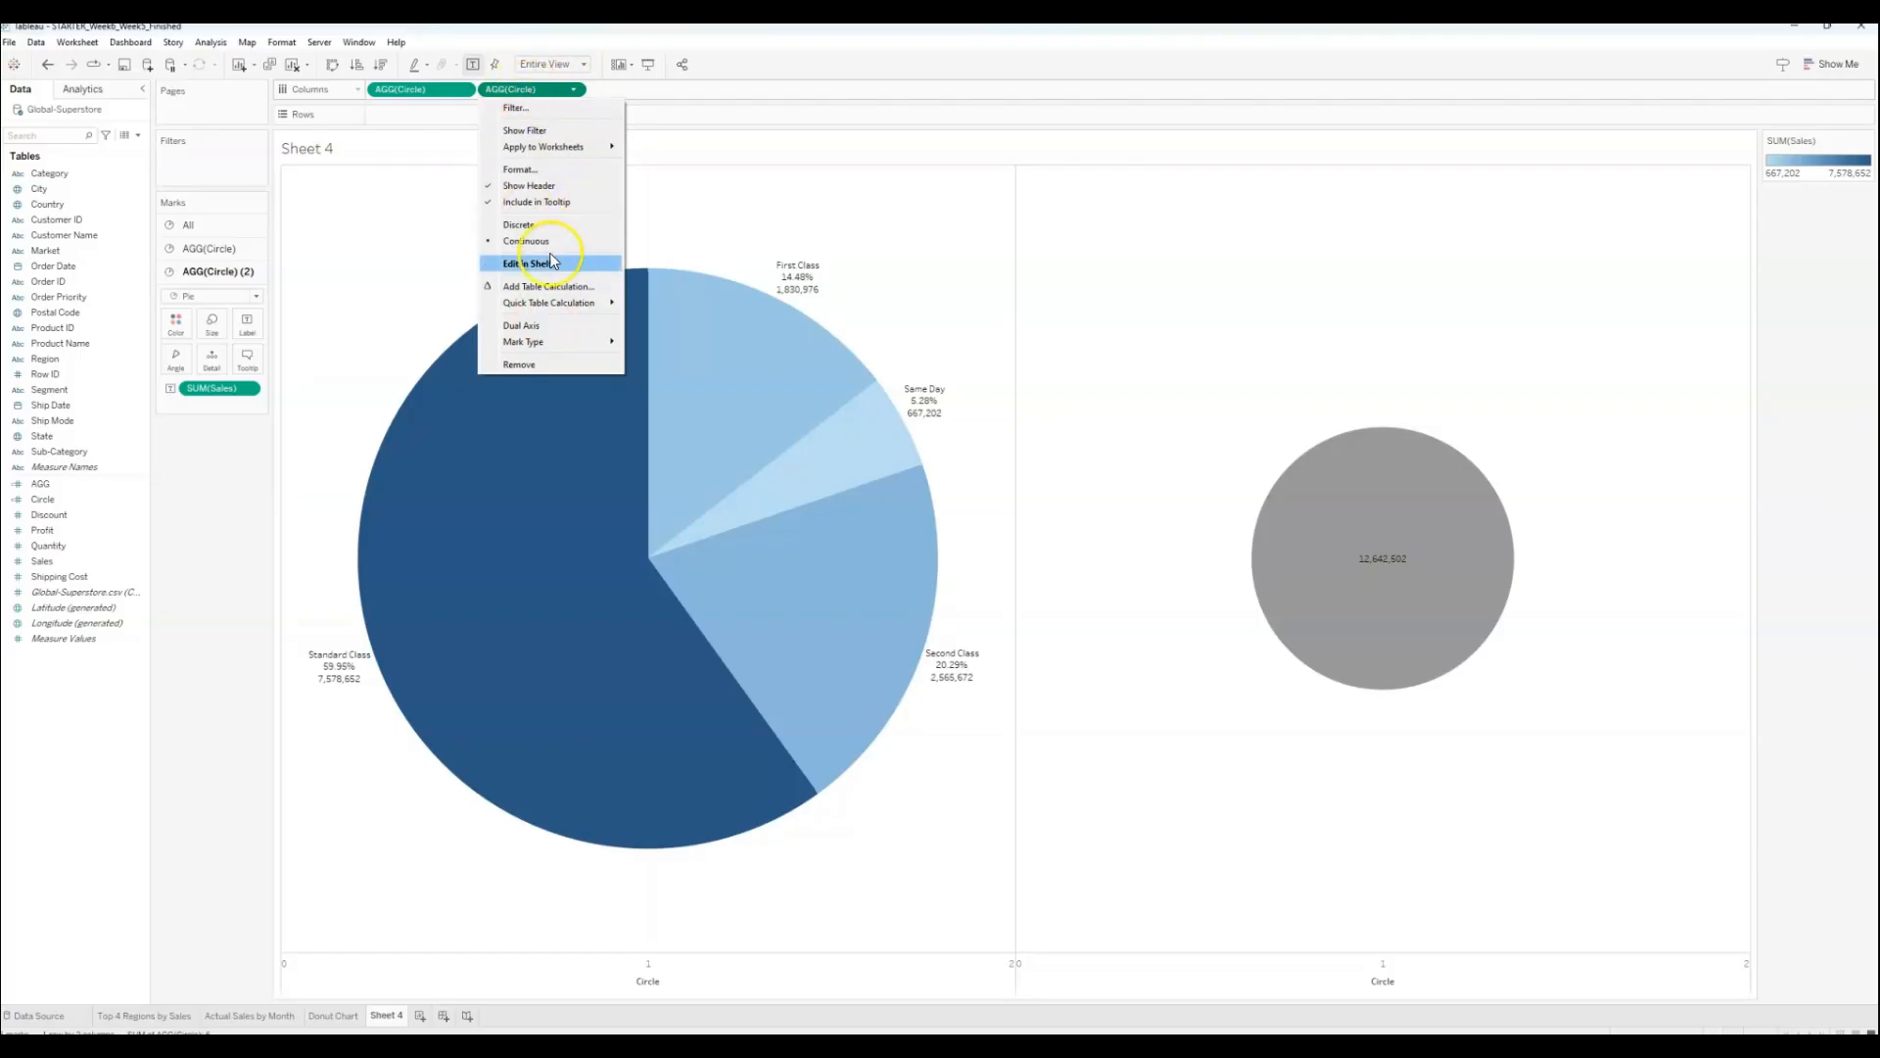
left_click(535, 329)
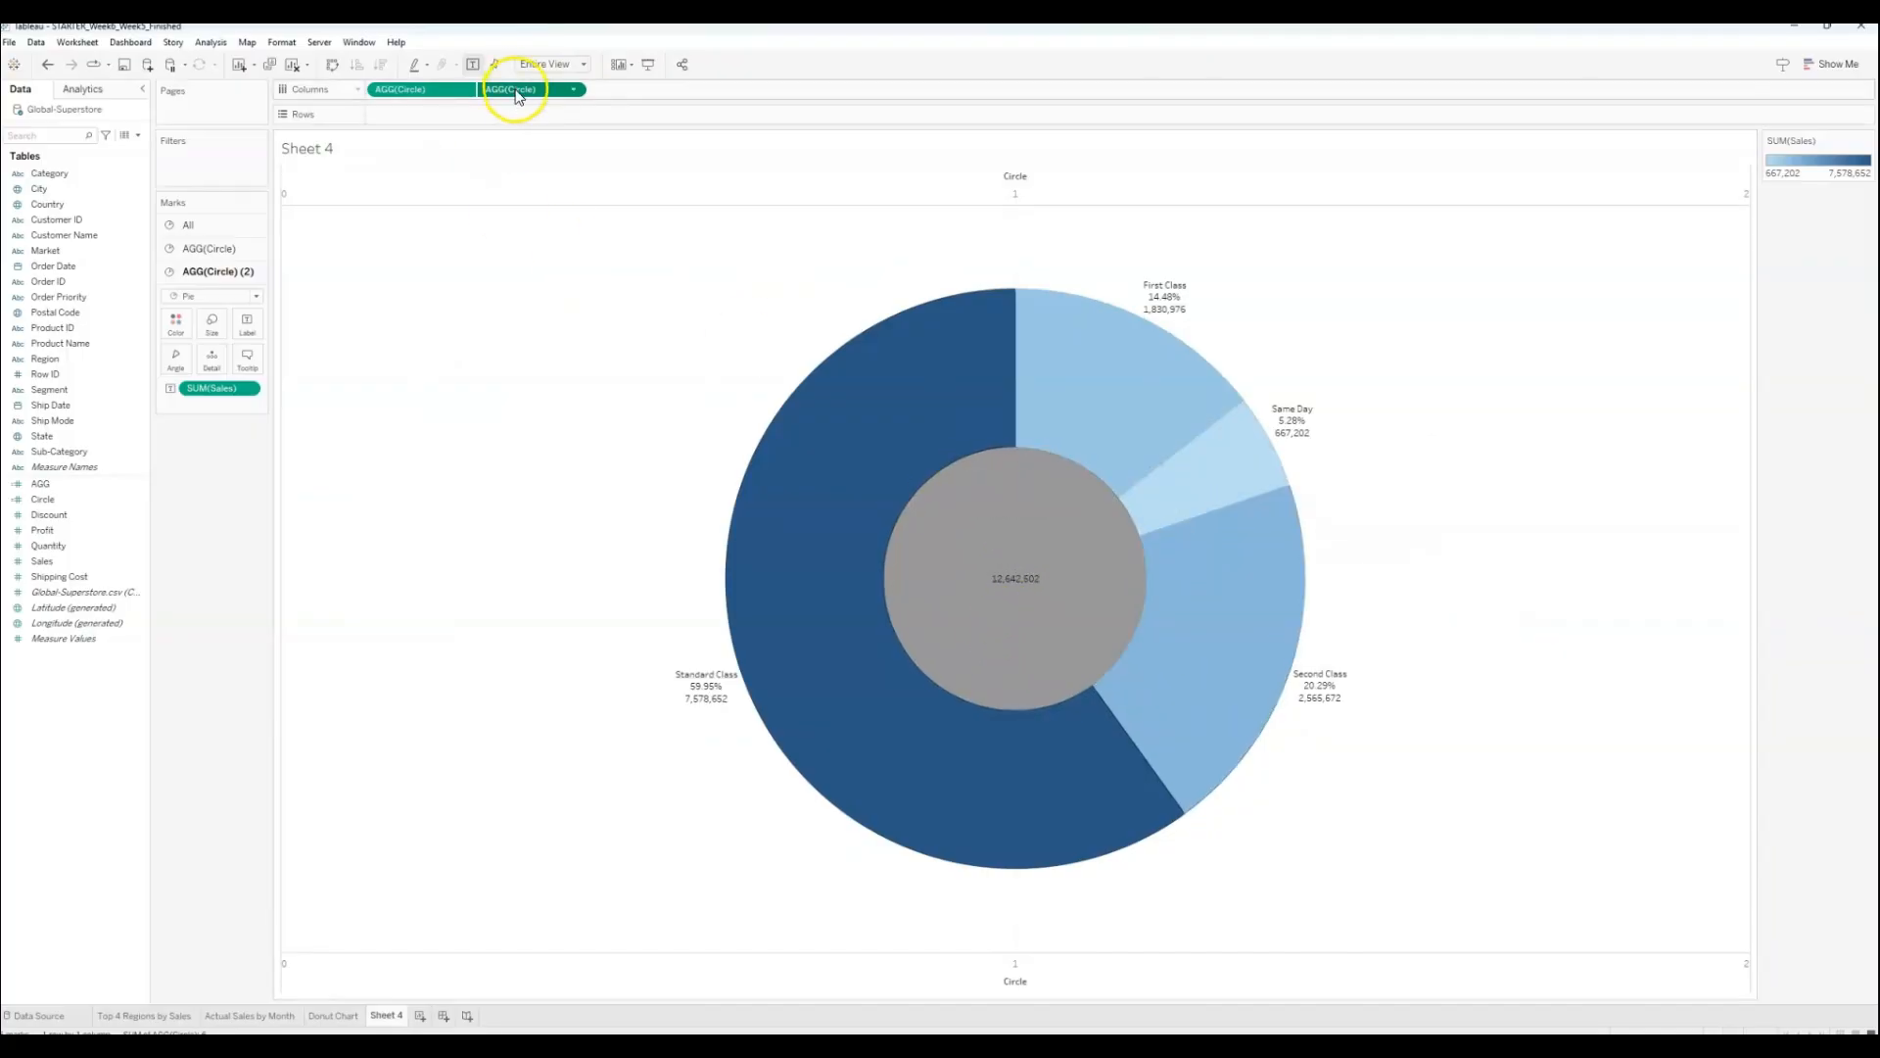
left_click_drag(508, 89, 553, 90)
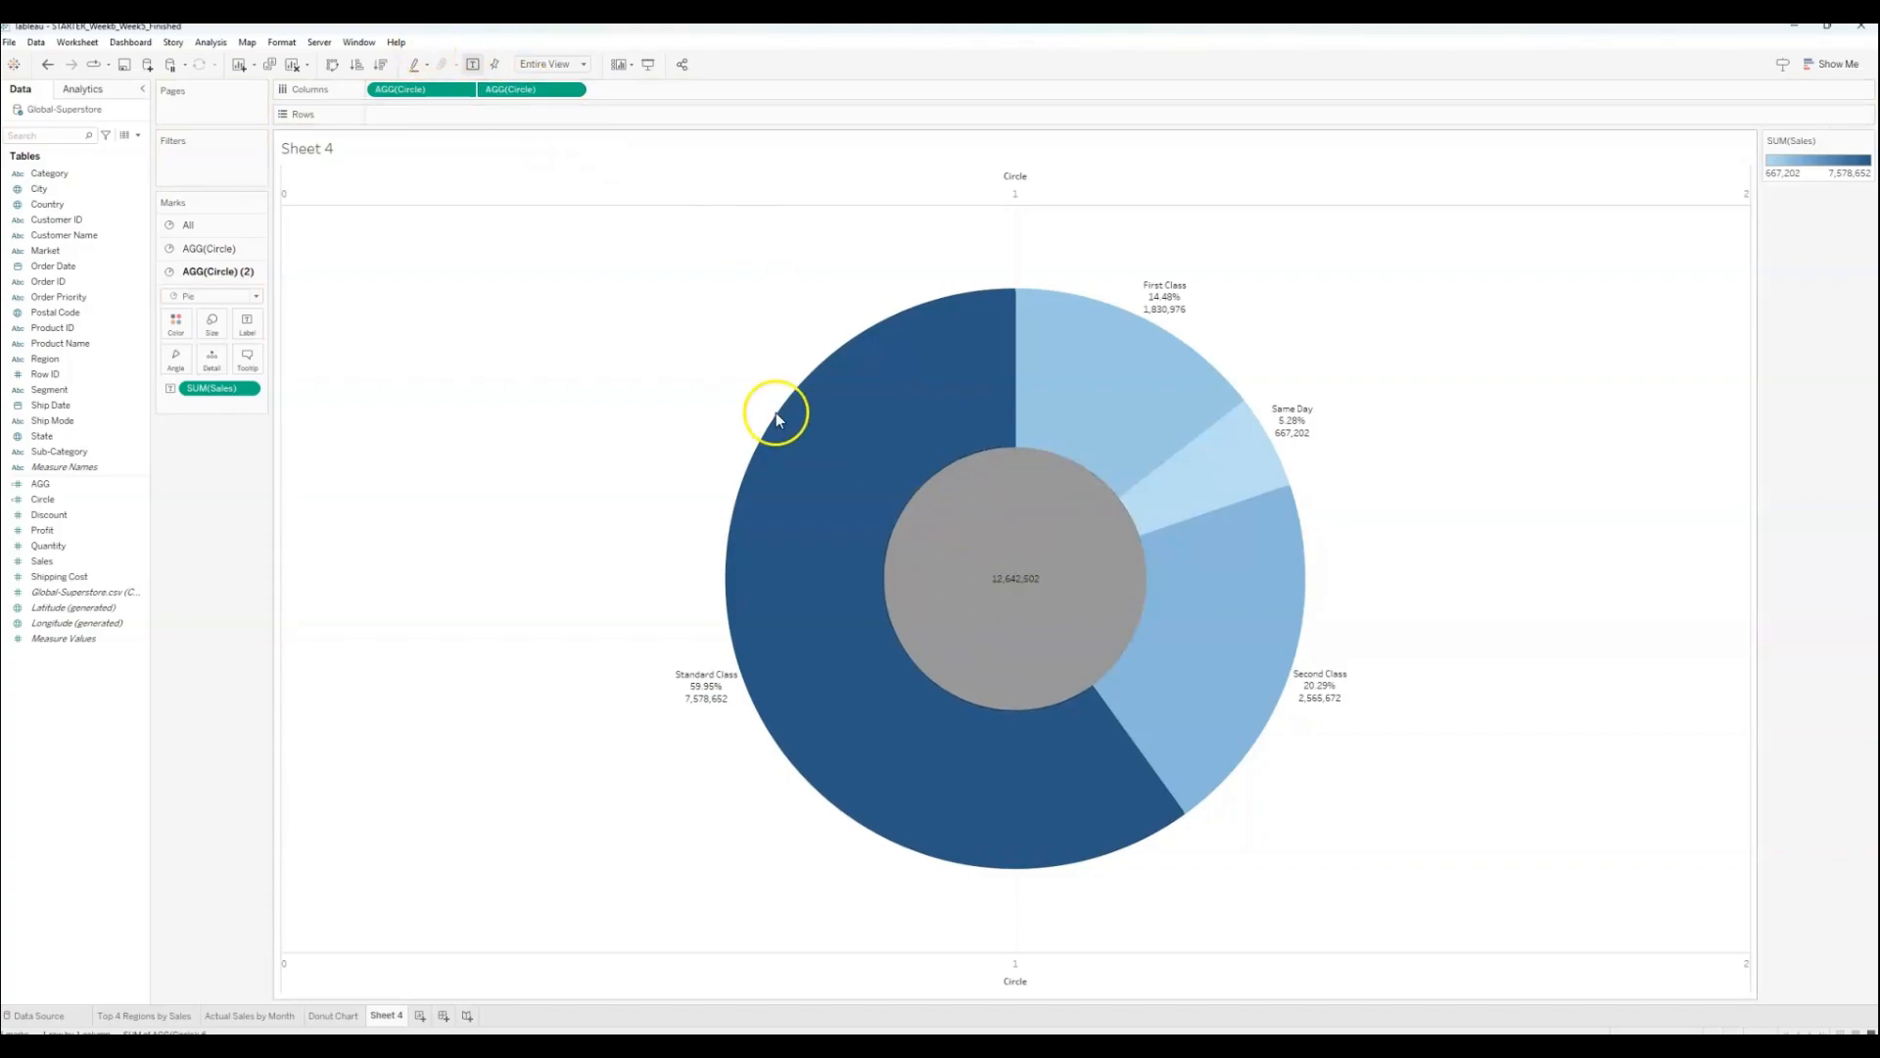
Step: Color the inner AGG(Circle) (2) circle white to form the donut hole
left_click(176, 324)
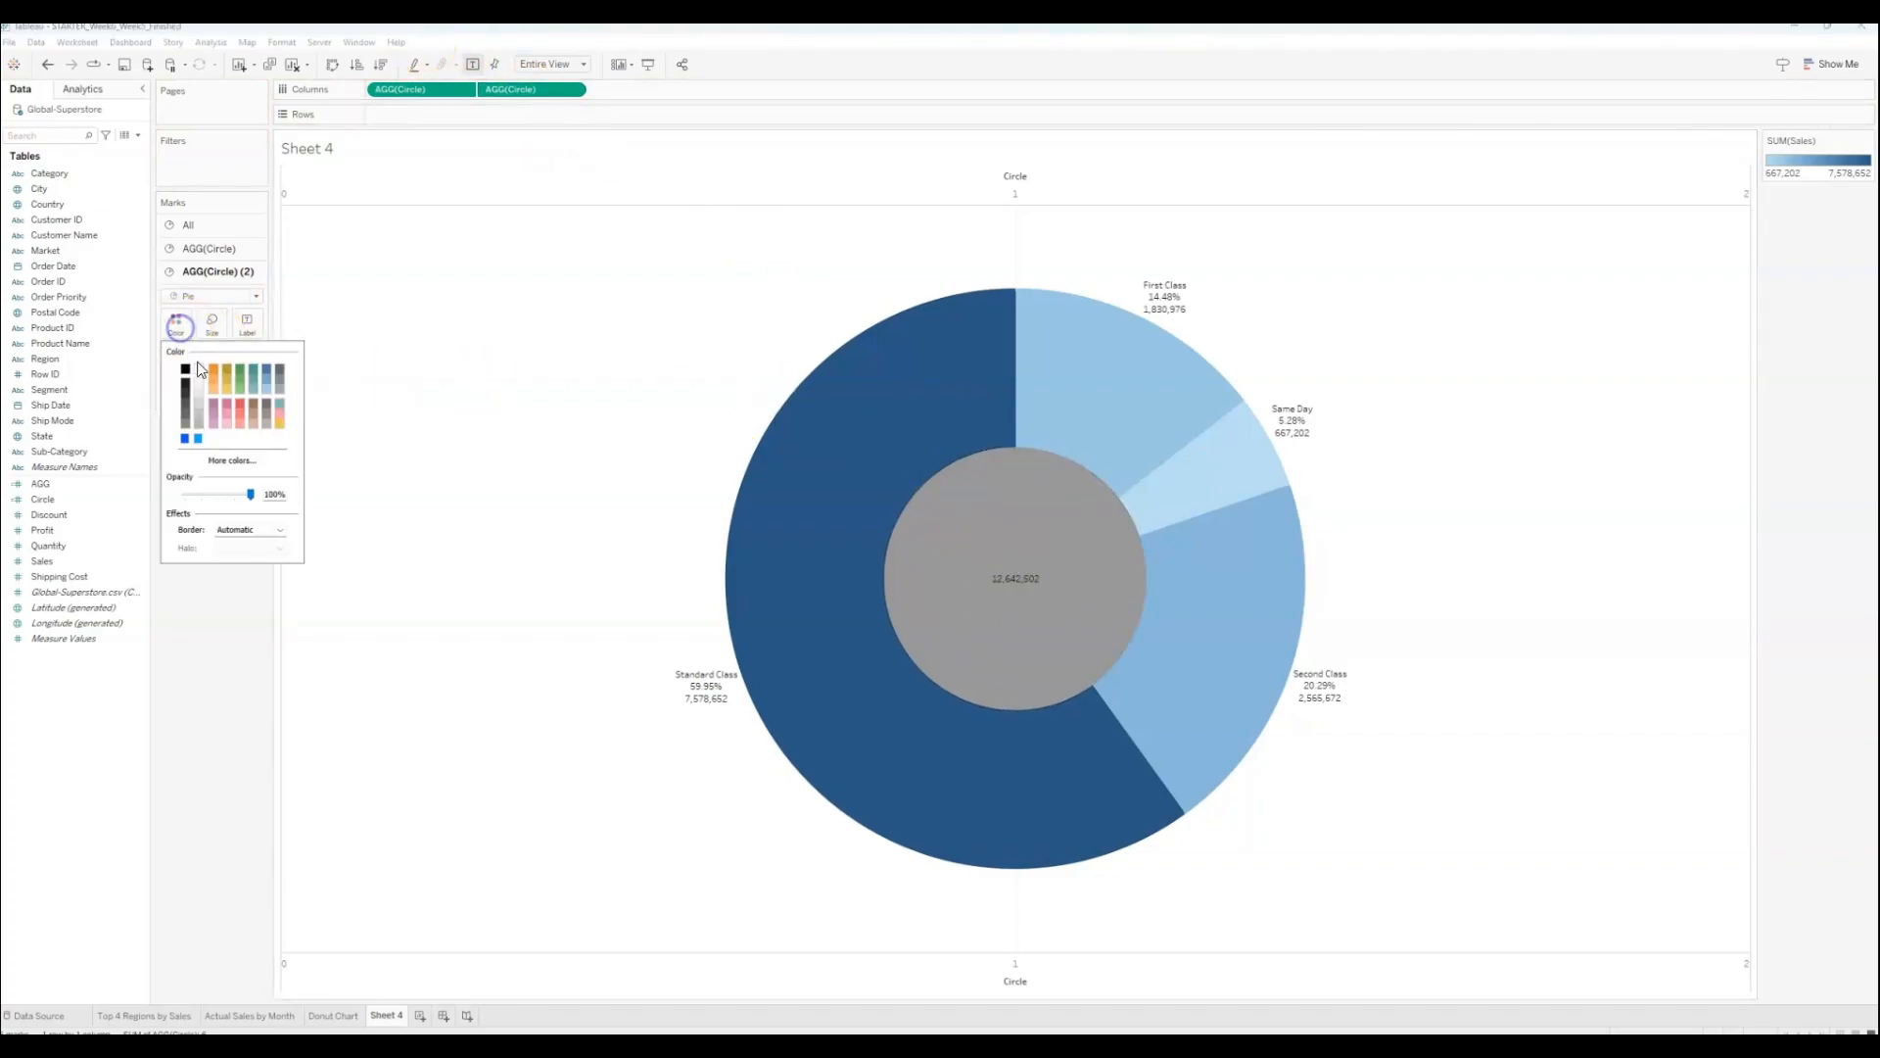
left_click(199, 372)
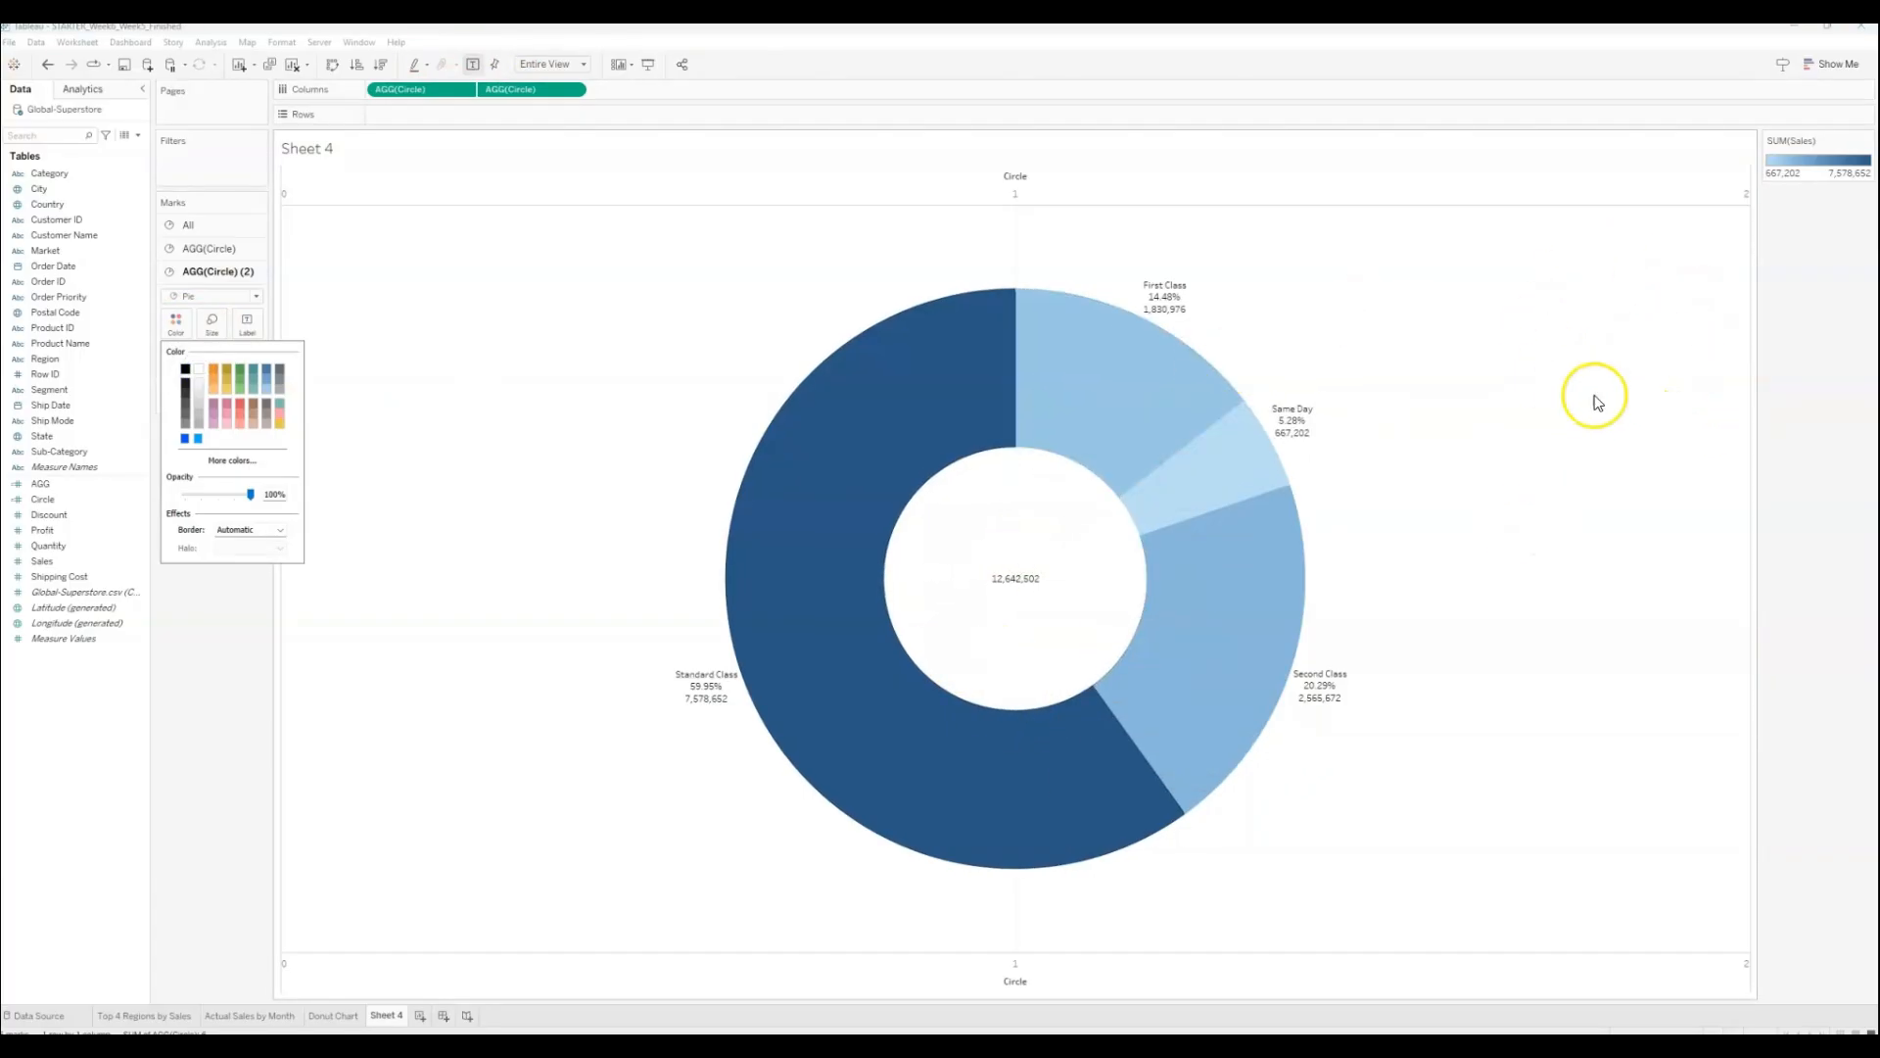
left_click(233, 654)
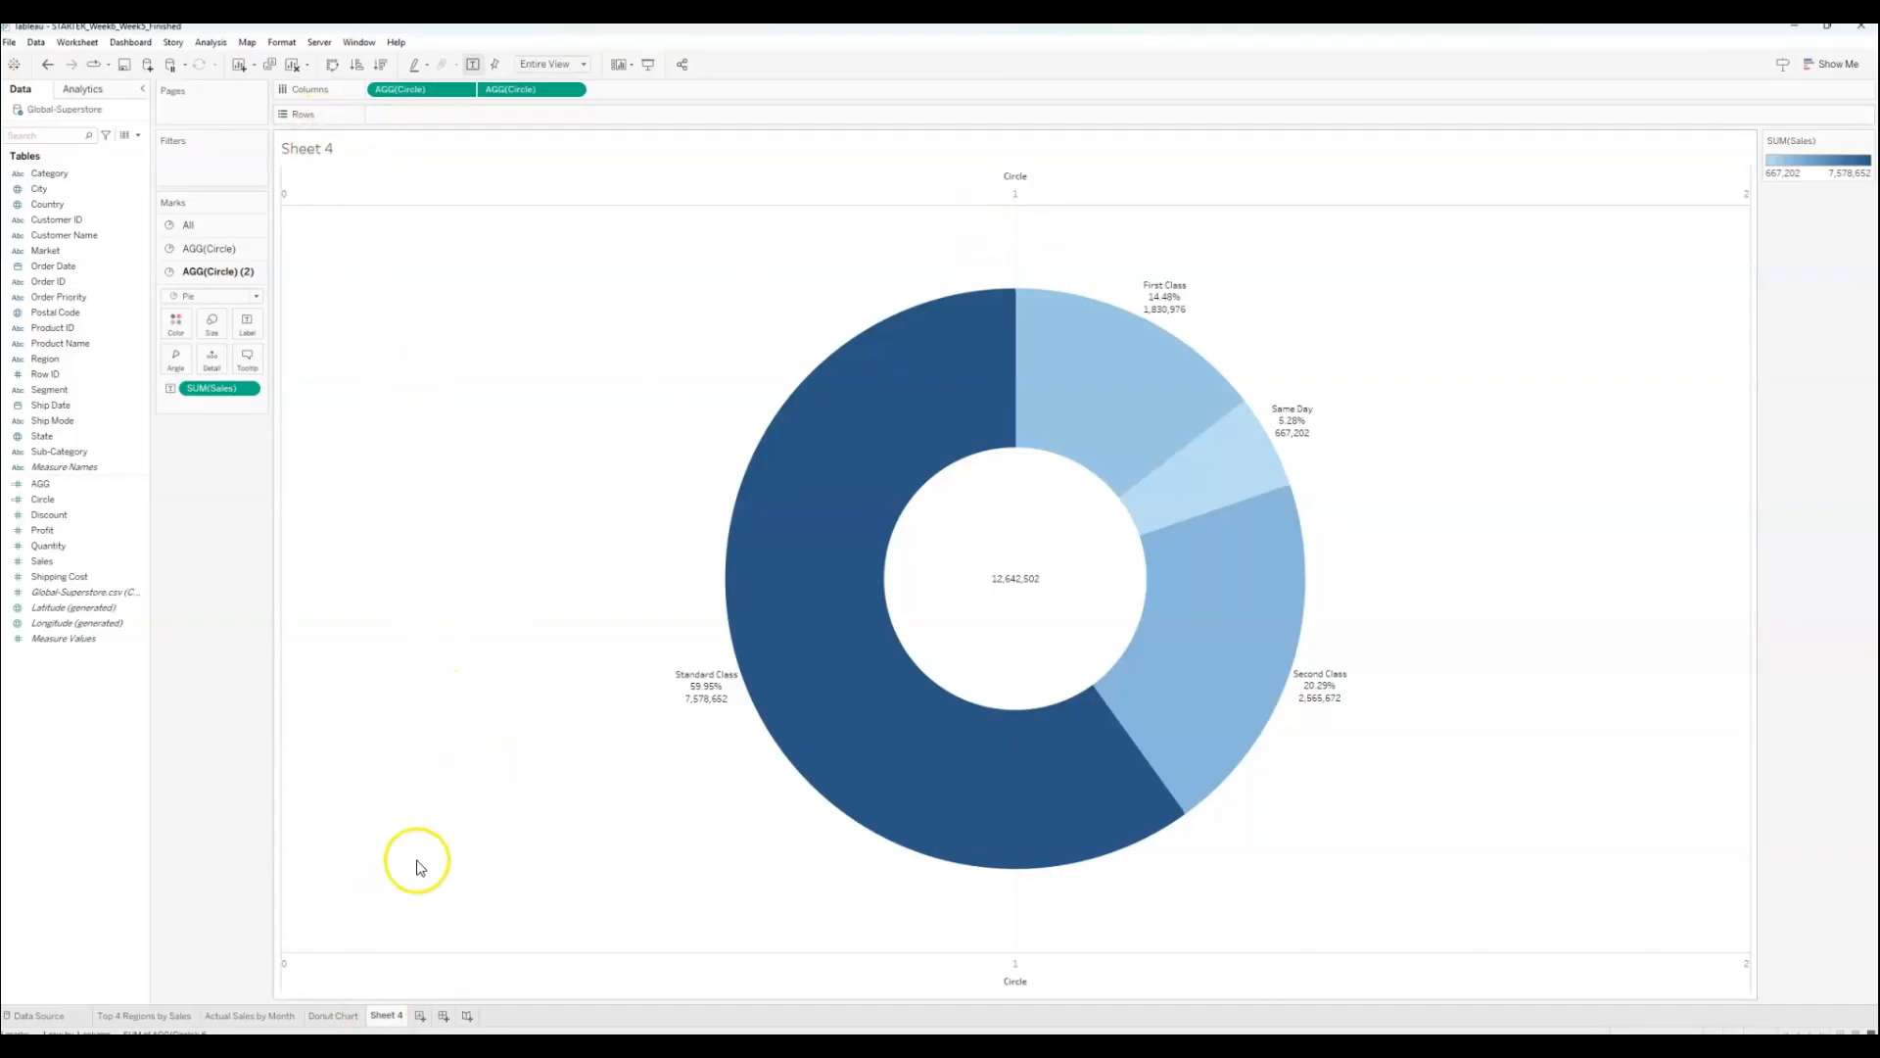
Step: Rename Sheet 4 as Sales by Ship Mode
right_click(392, 1018)
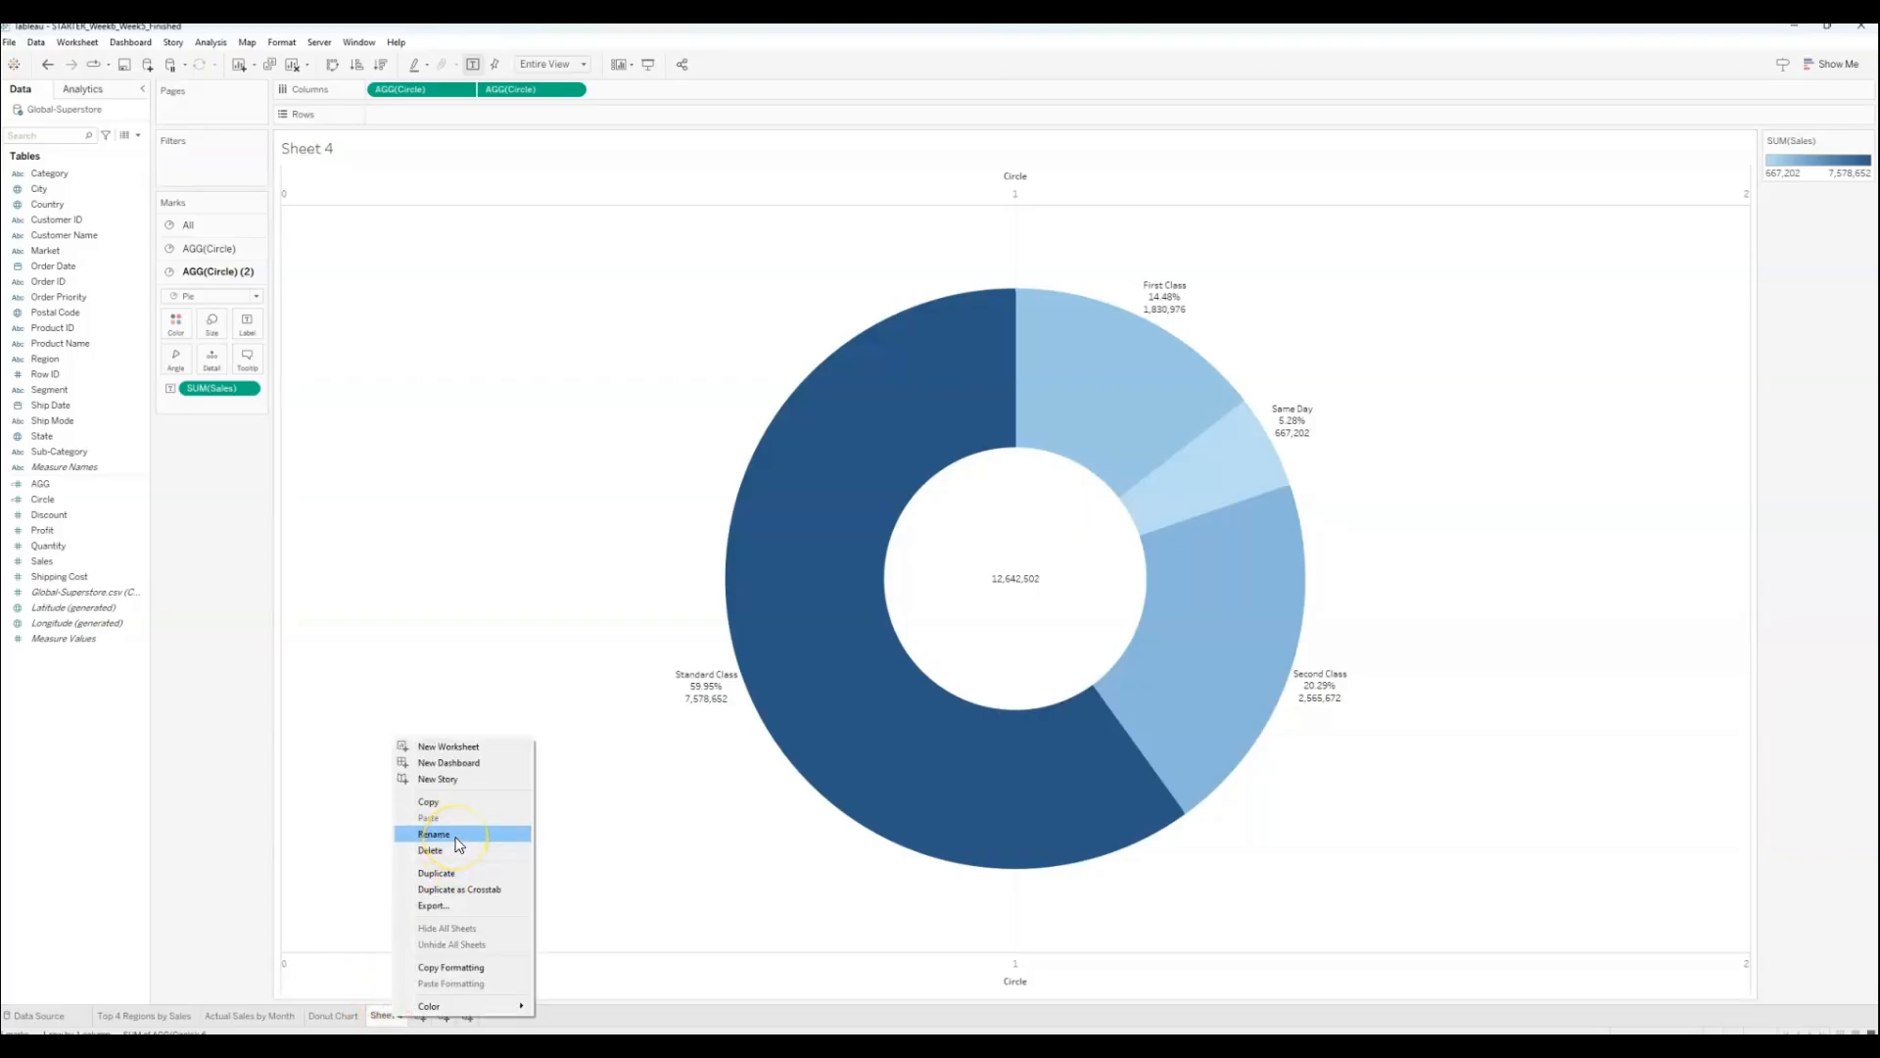
left_click(457, 843)
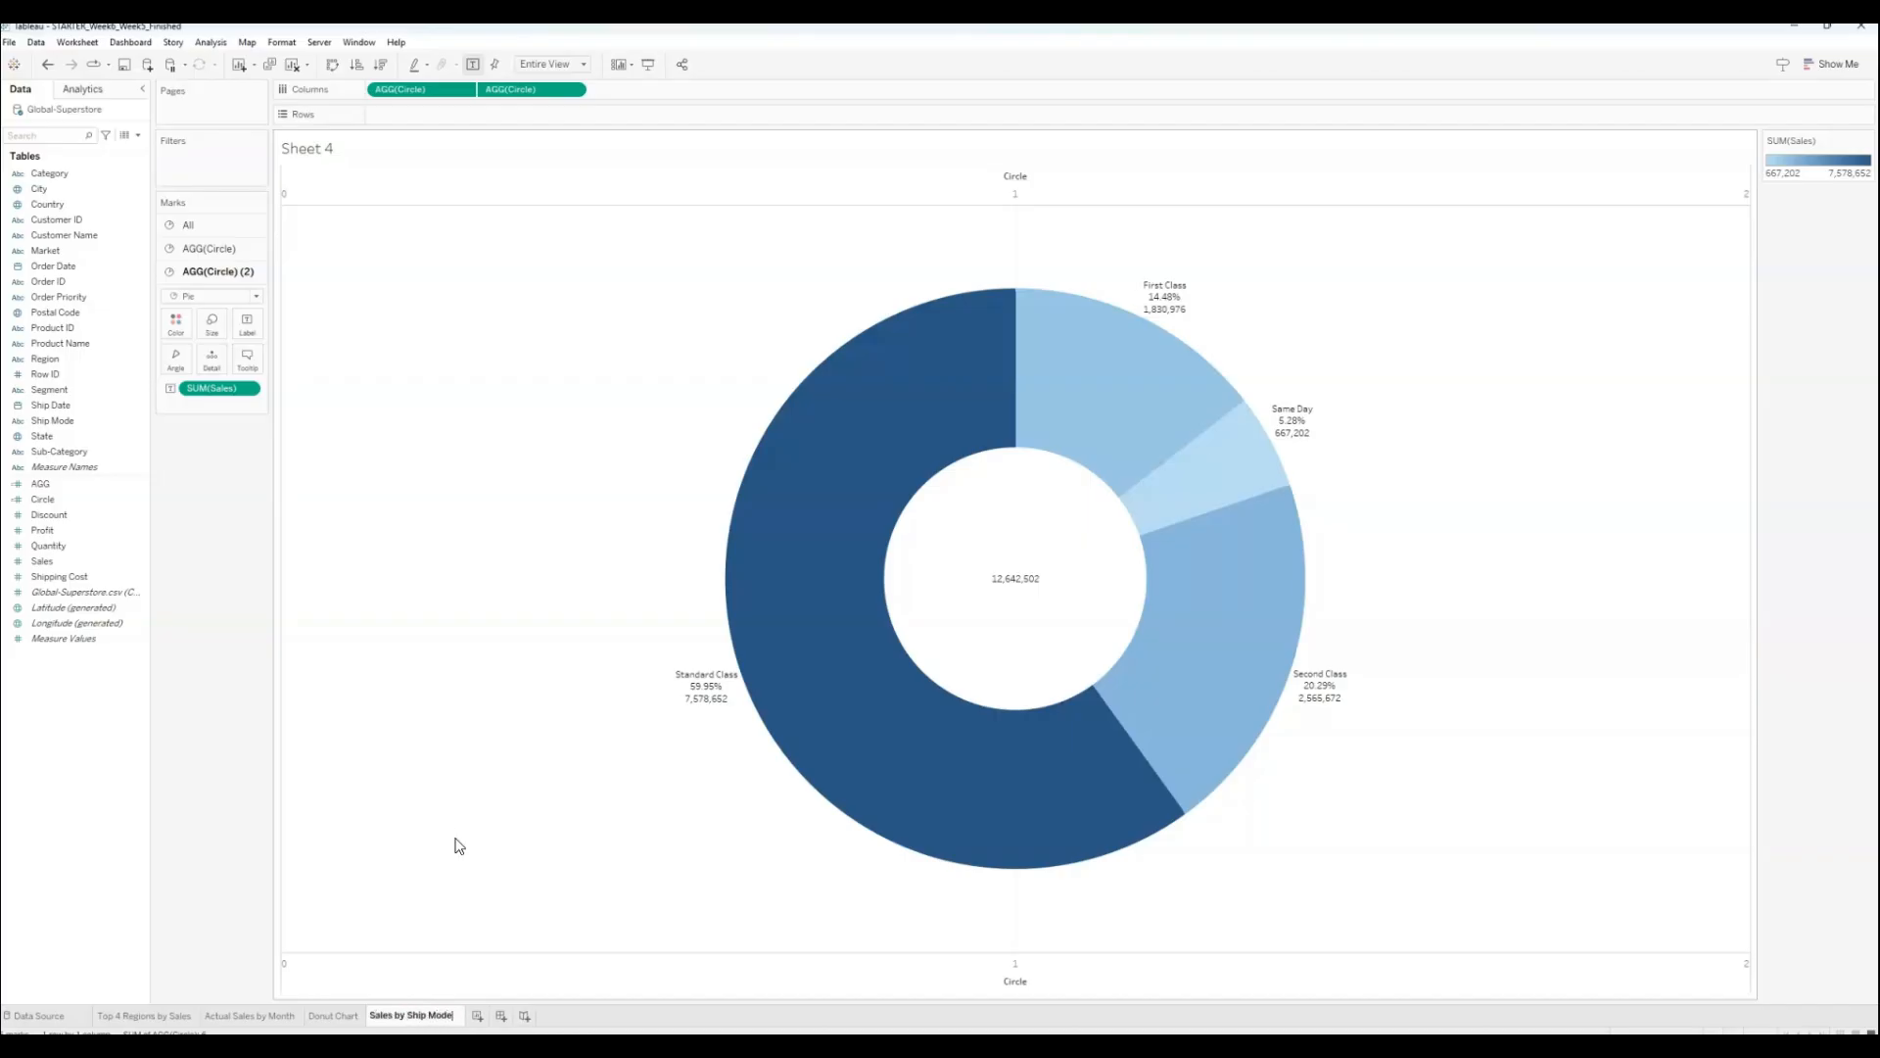
Step: Confirm the sheet name Sales by Ship Mode and hide the Circle axis headers on the donut chart
key("Return")
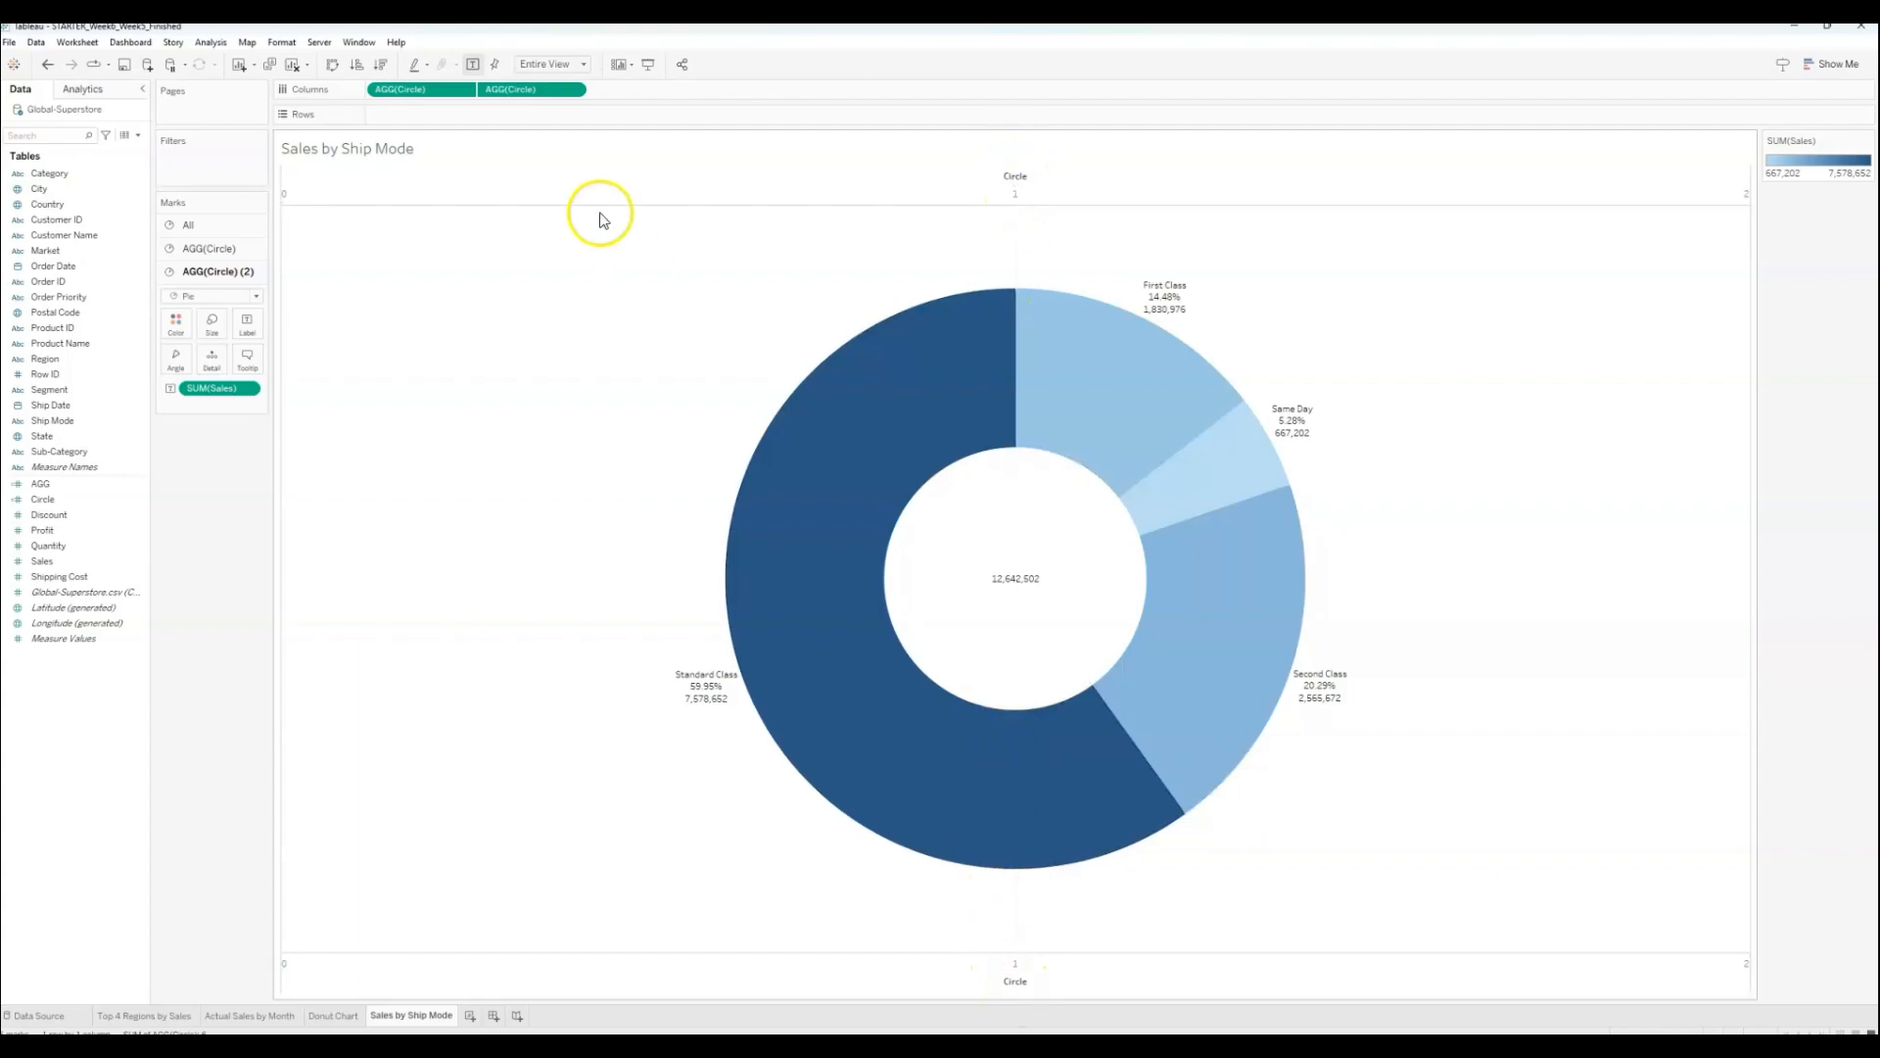
right_click(1013, 991)
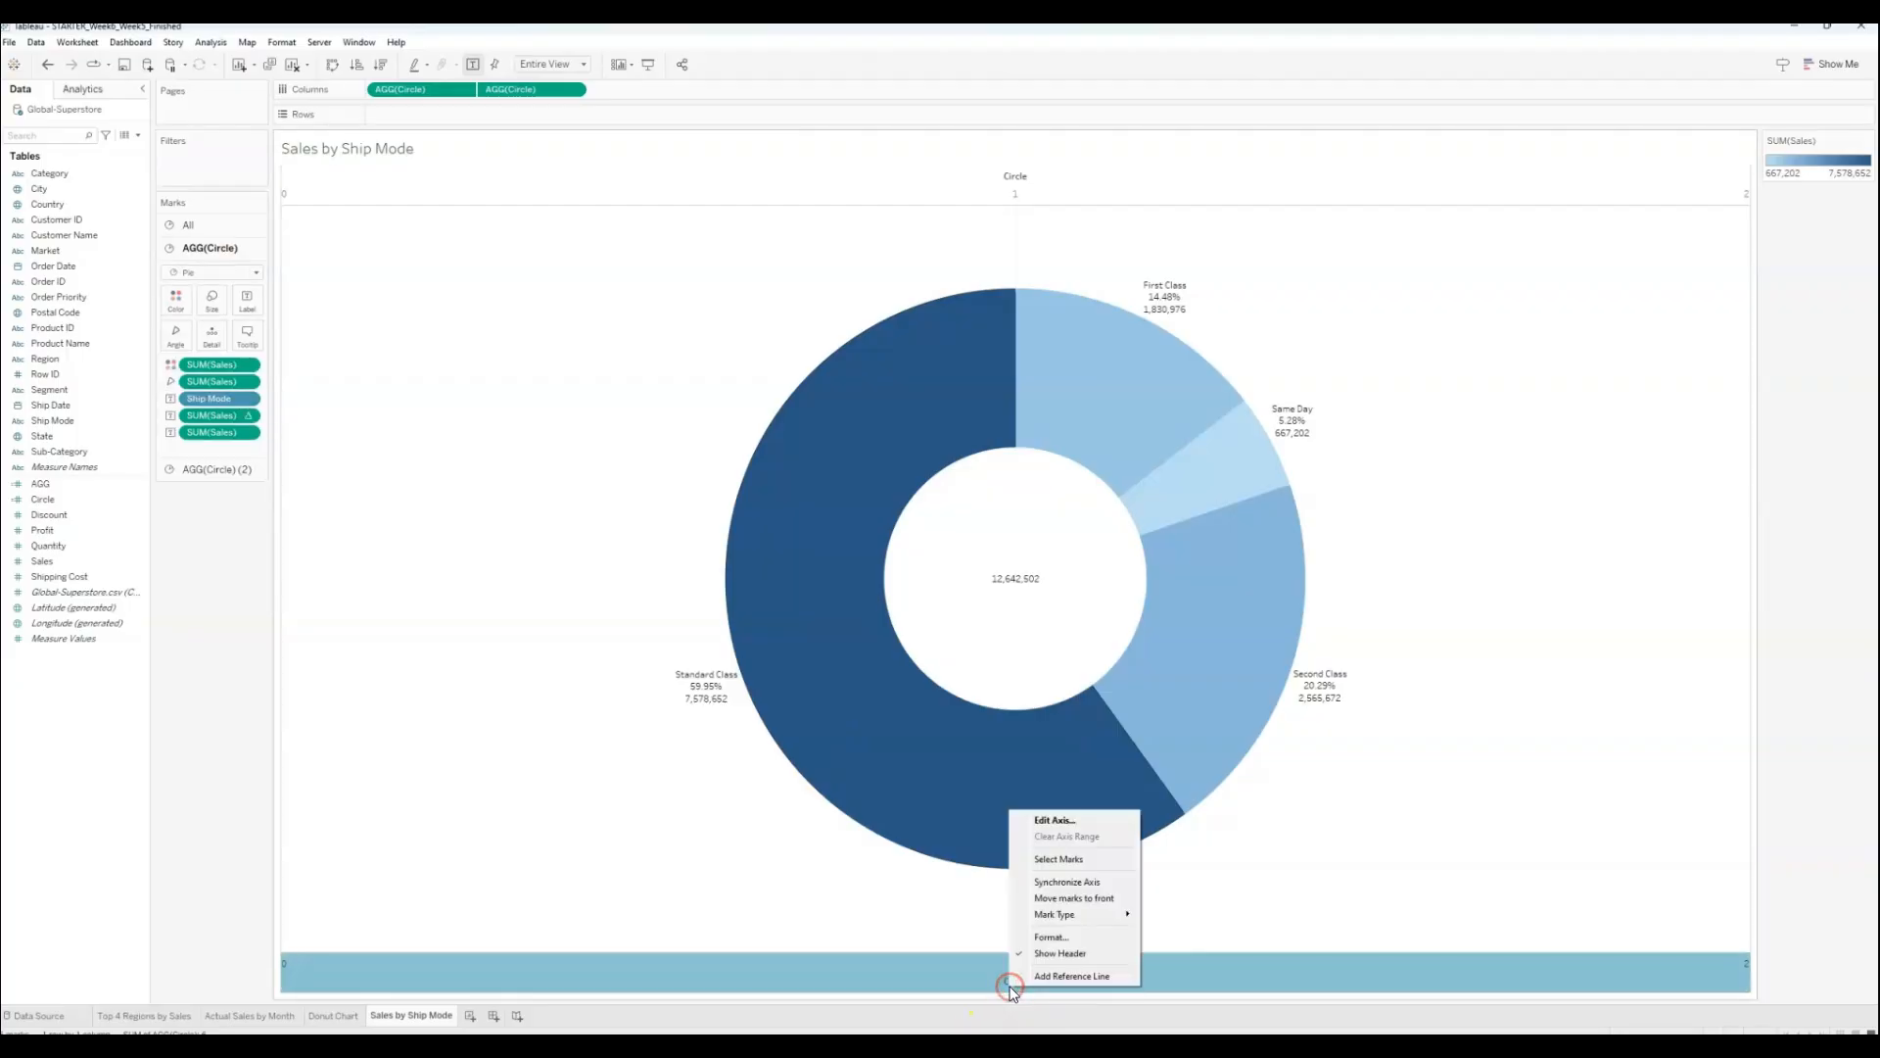
left_click(1056, 954)
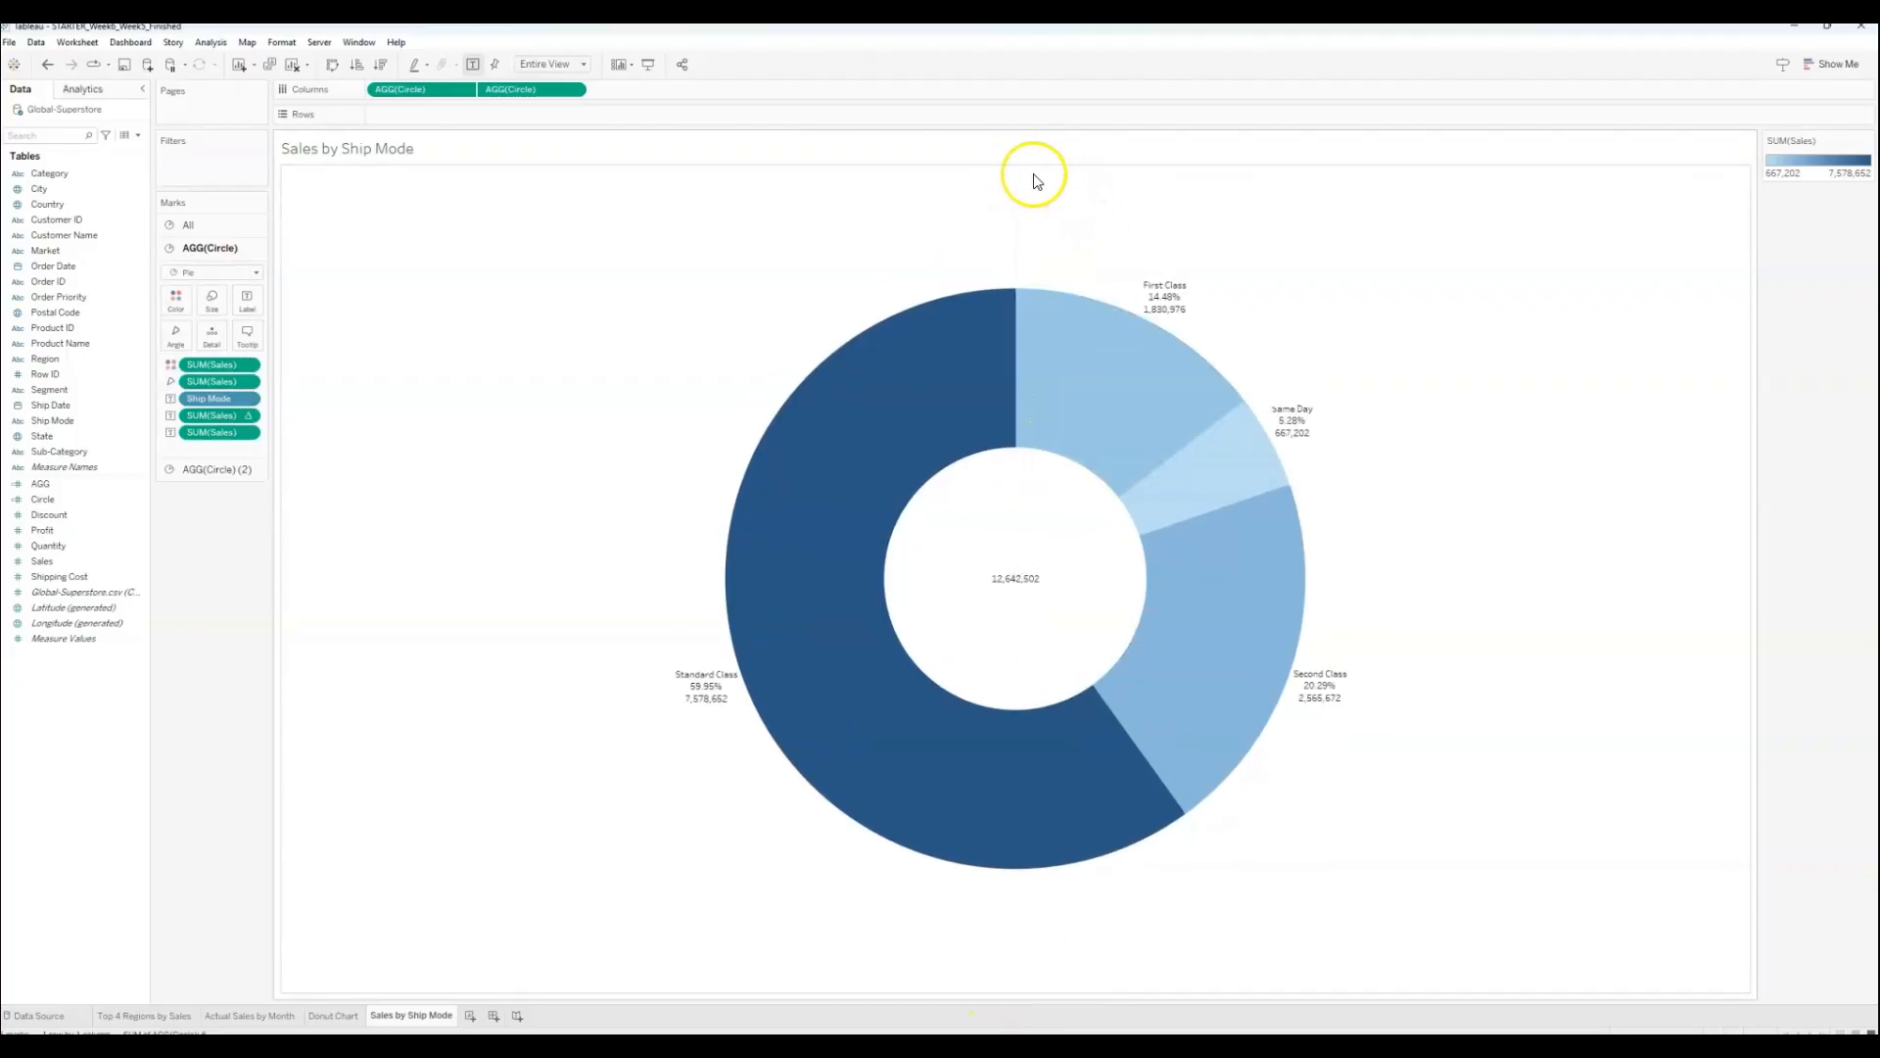
Step: Set the sheet's row divider and column divider borders to None in the chart's border formatting
right_click(1018, 203)
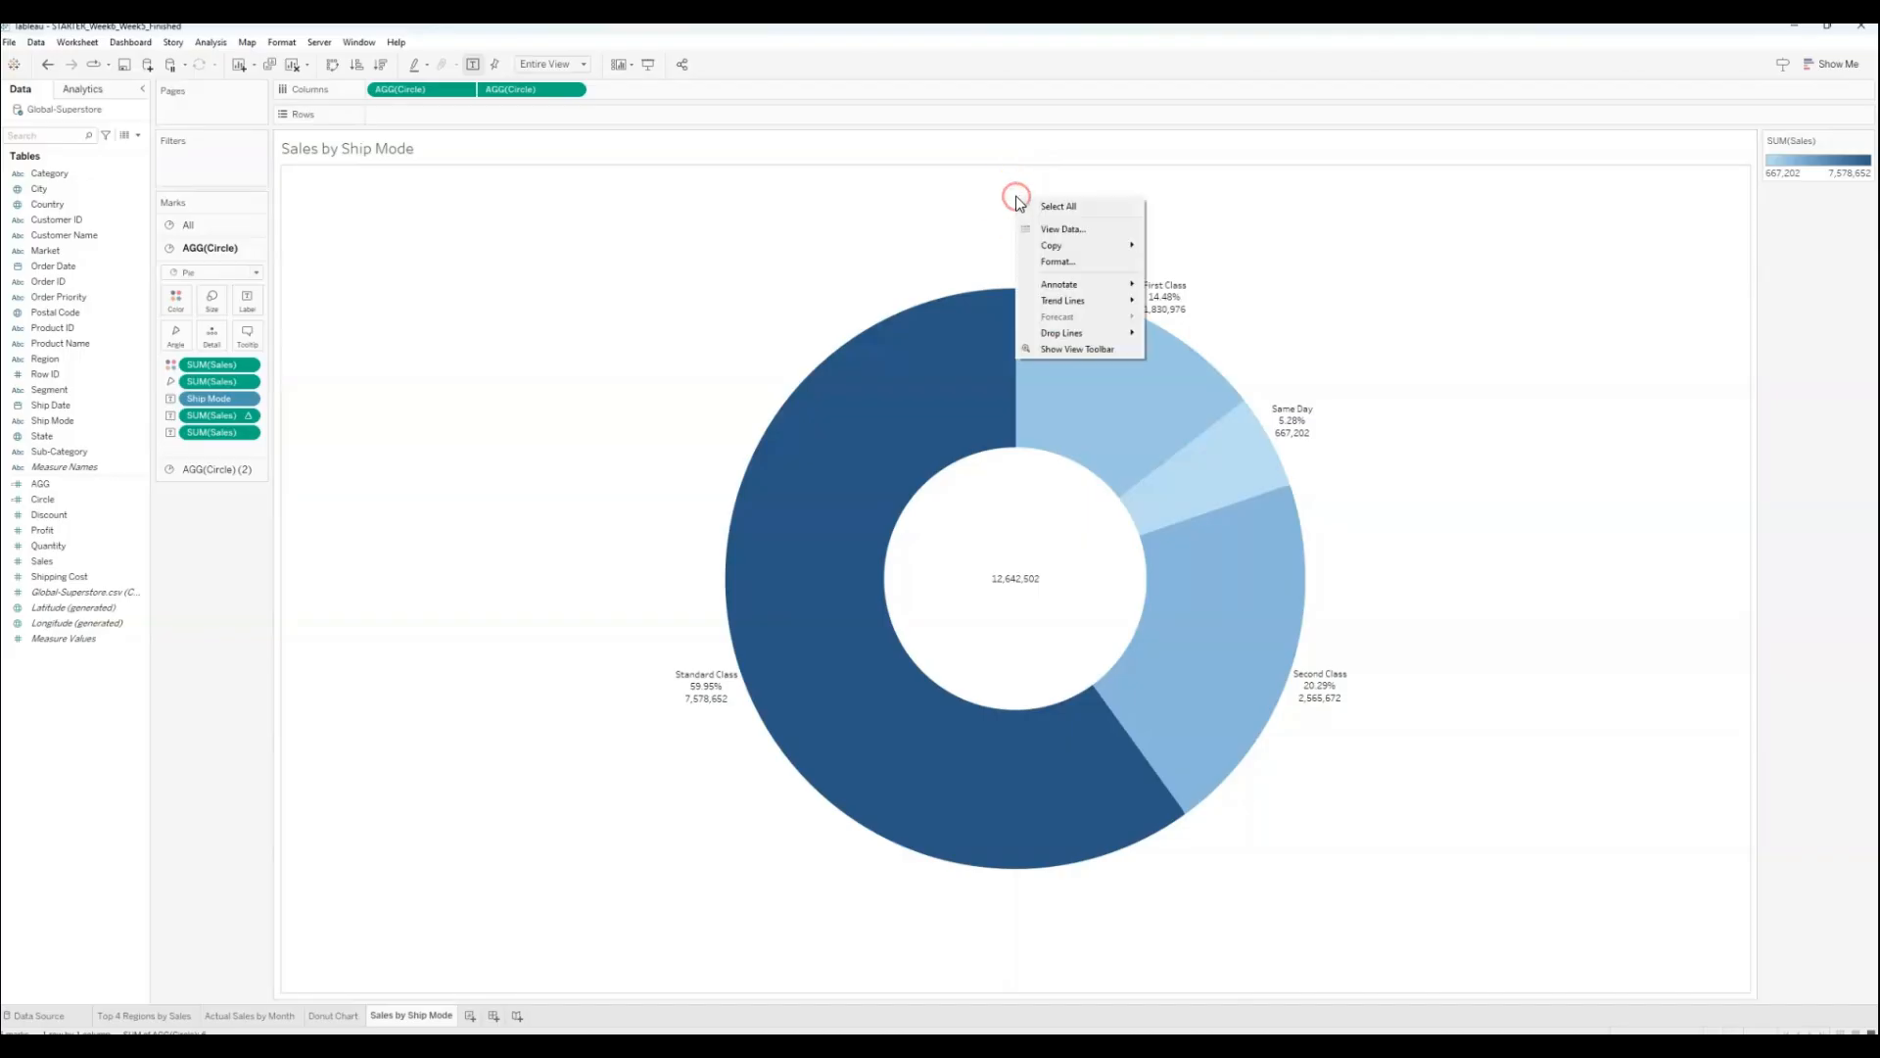
left_click(1058, 262)
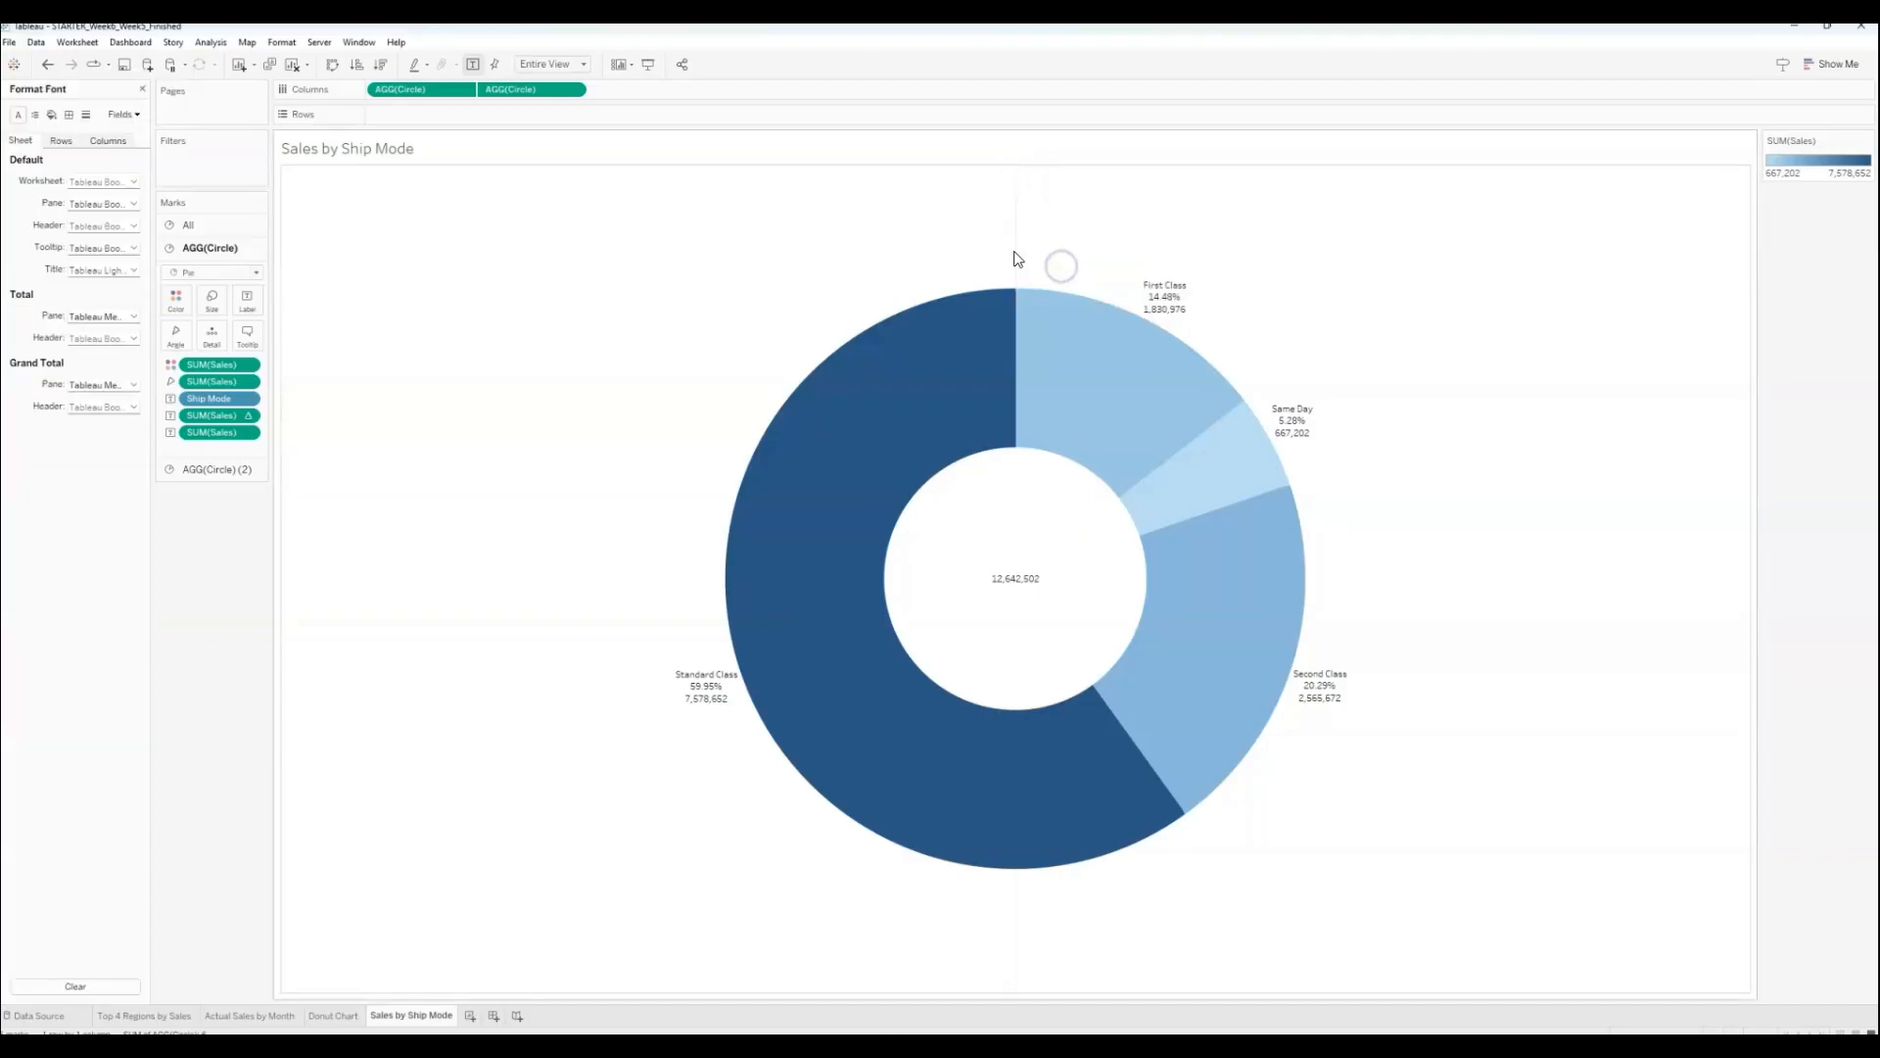
left_click(70, 117)
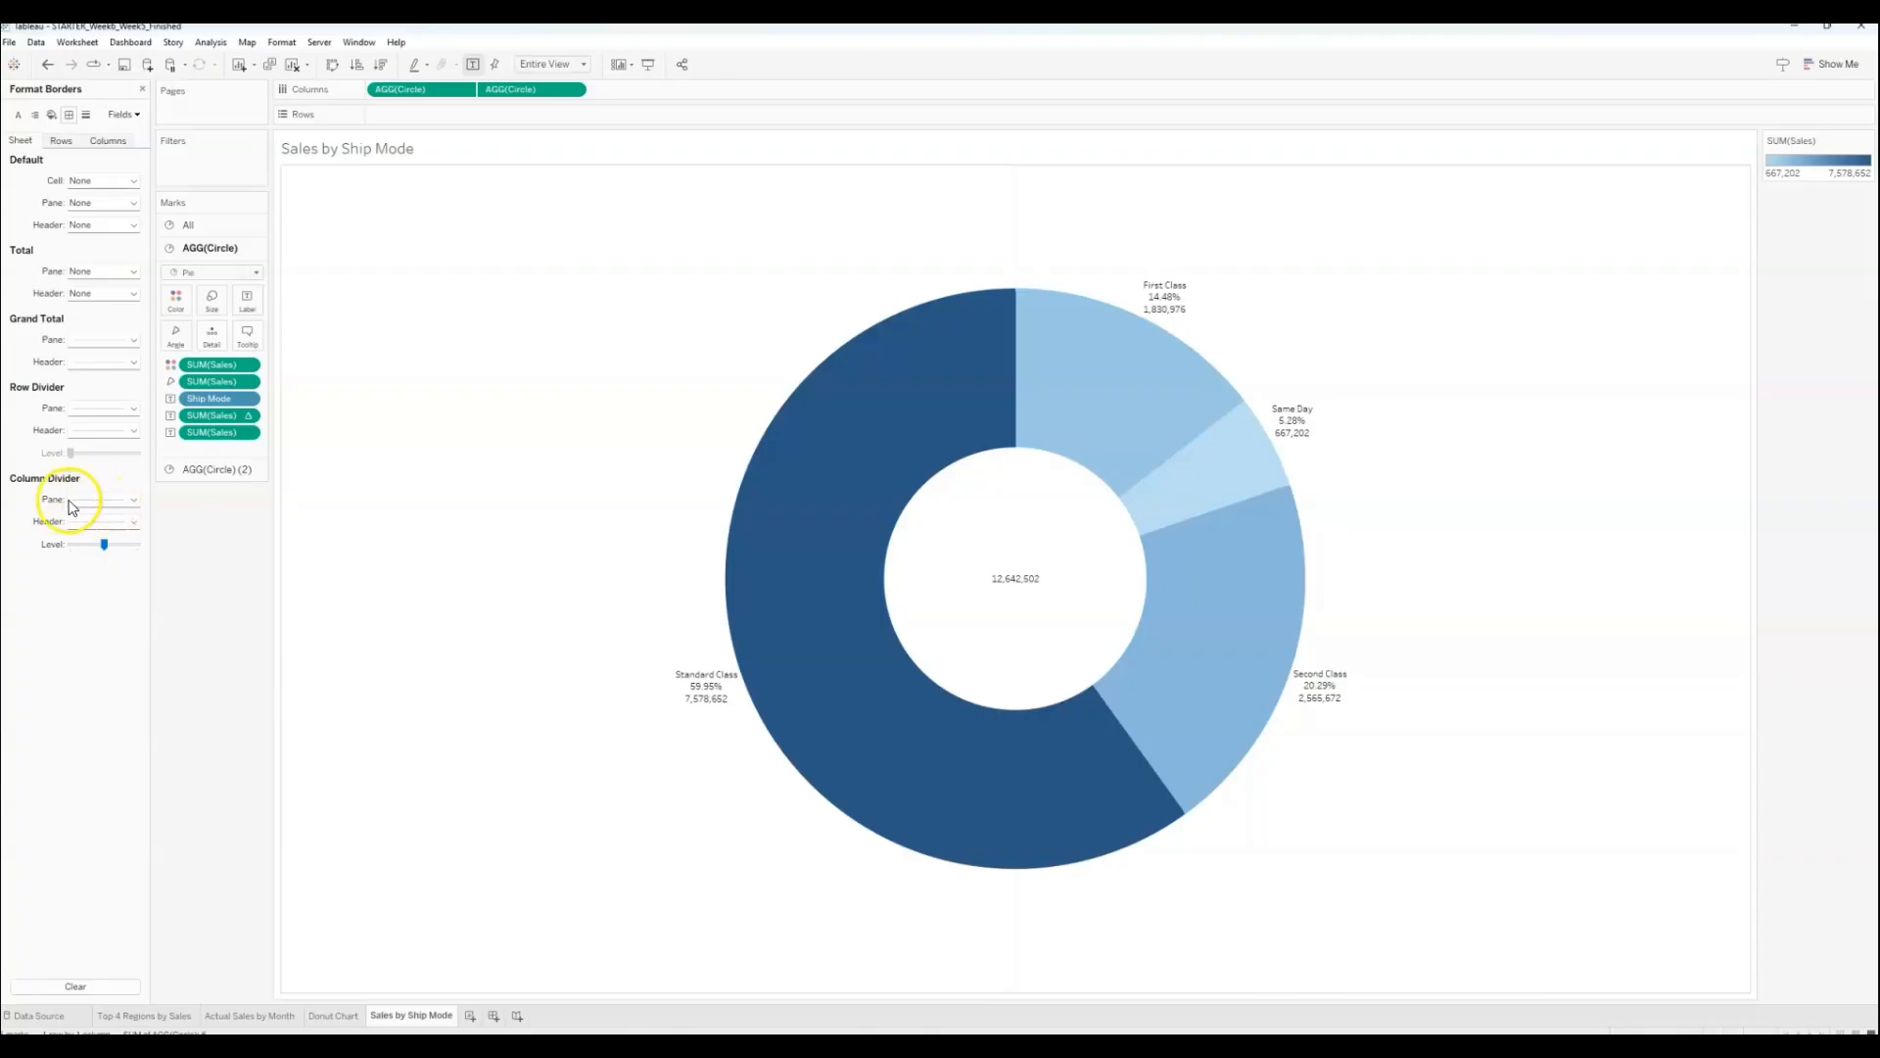
left_click(104, 502)
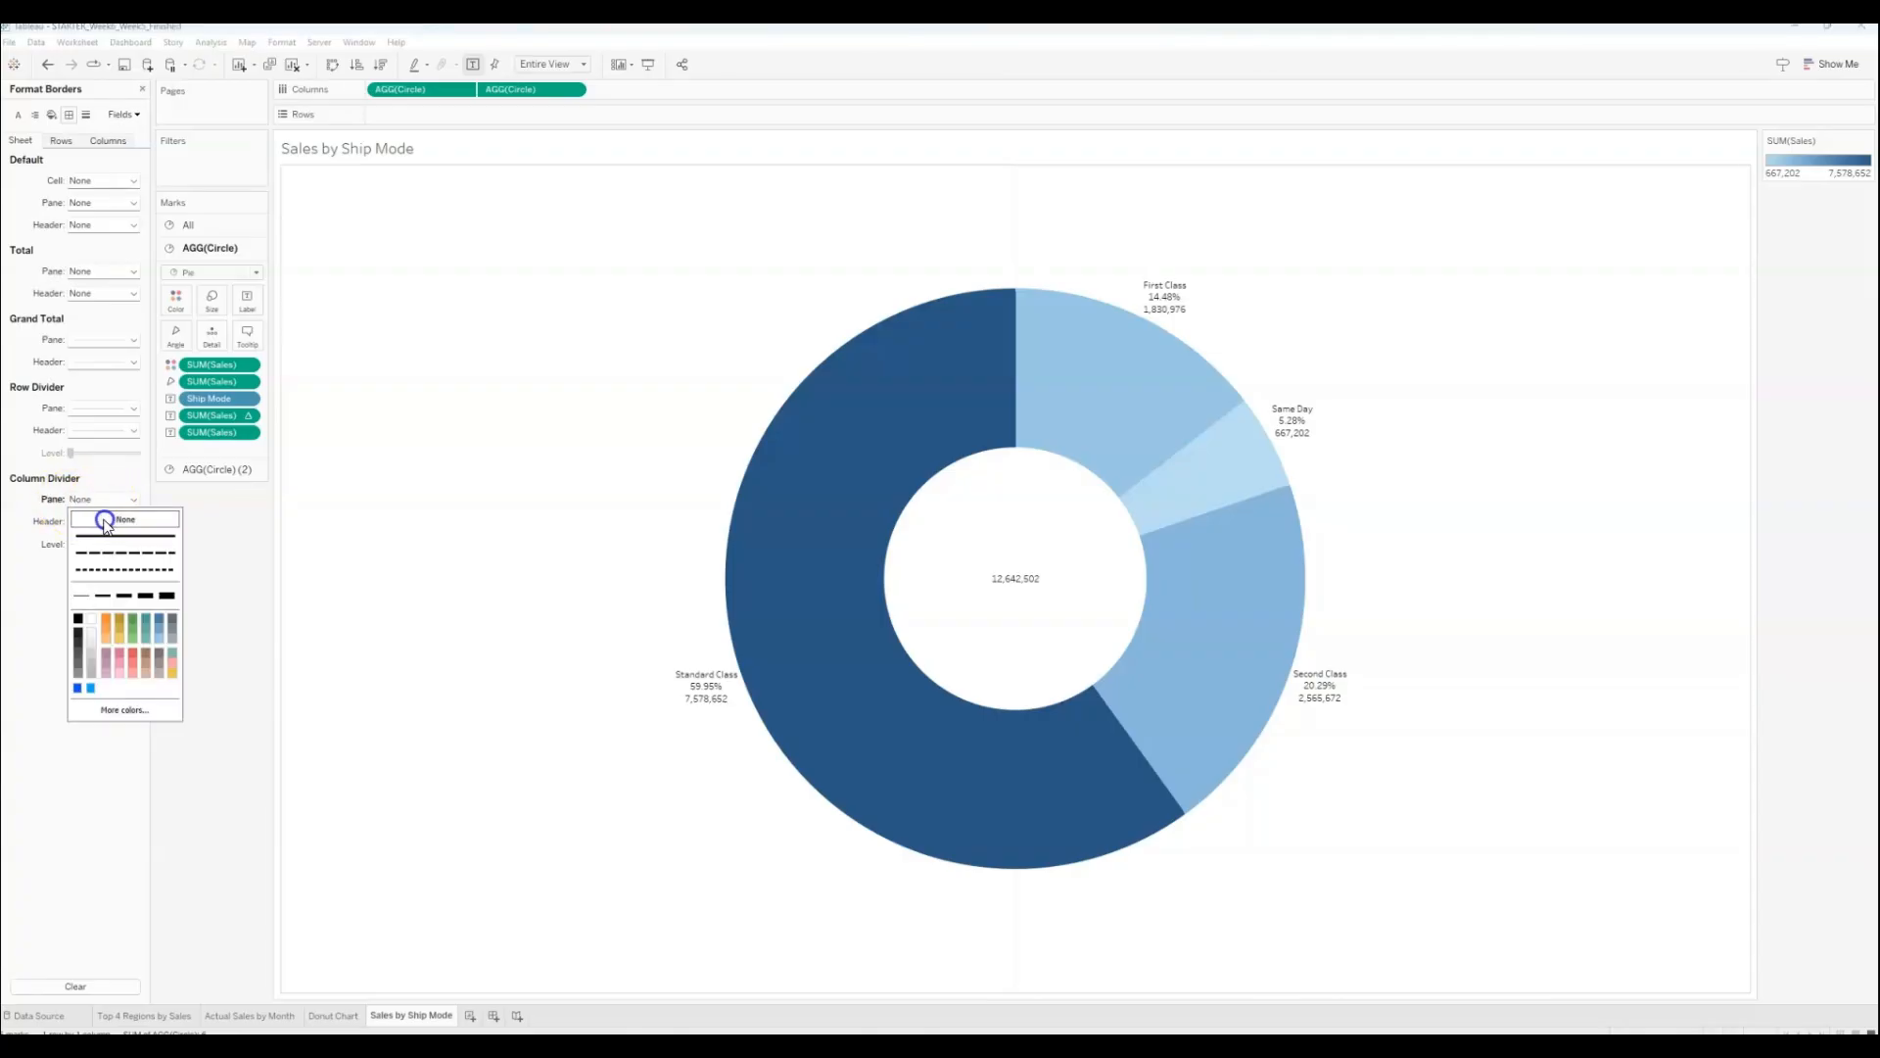
left_click(104, 520)
left_click(85, 522)
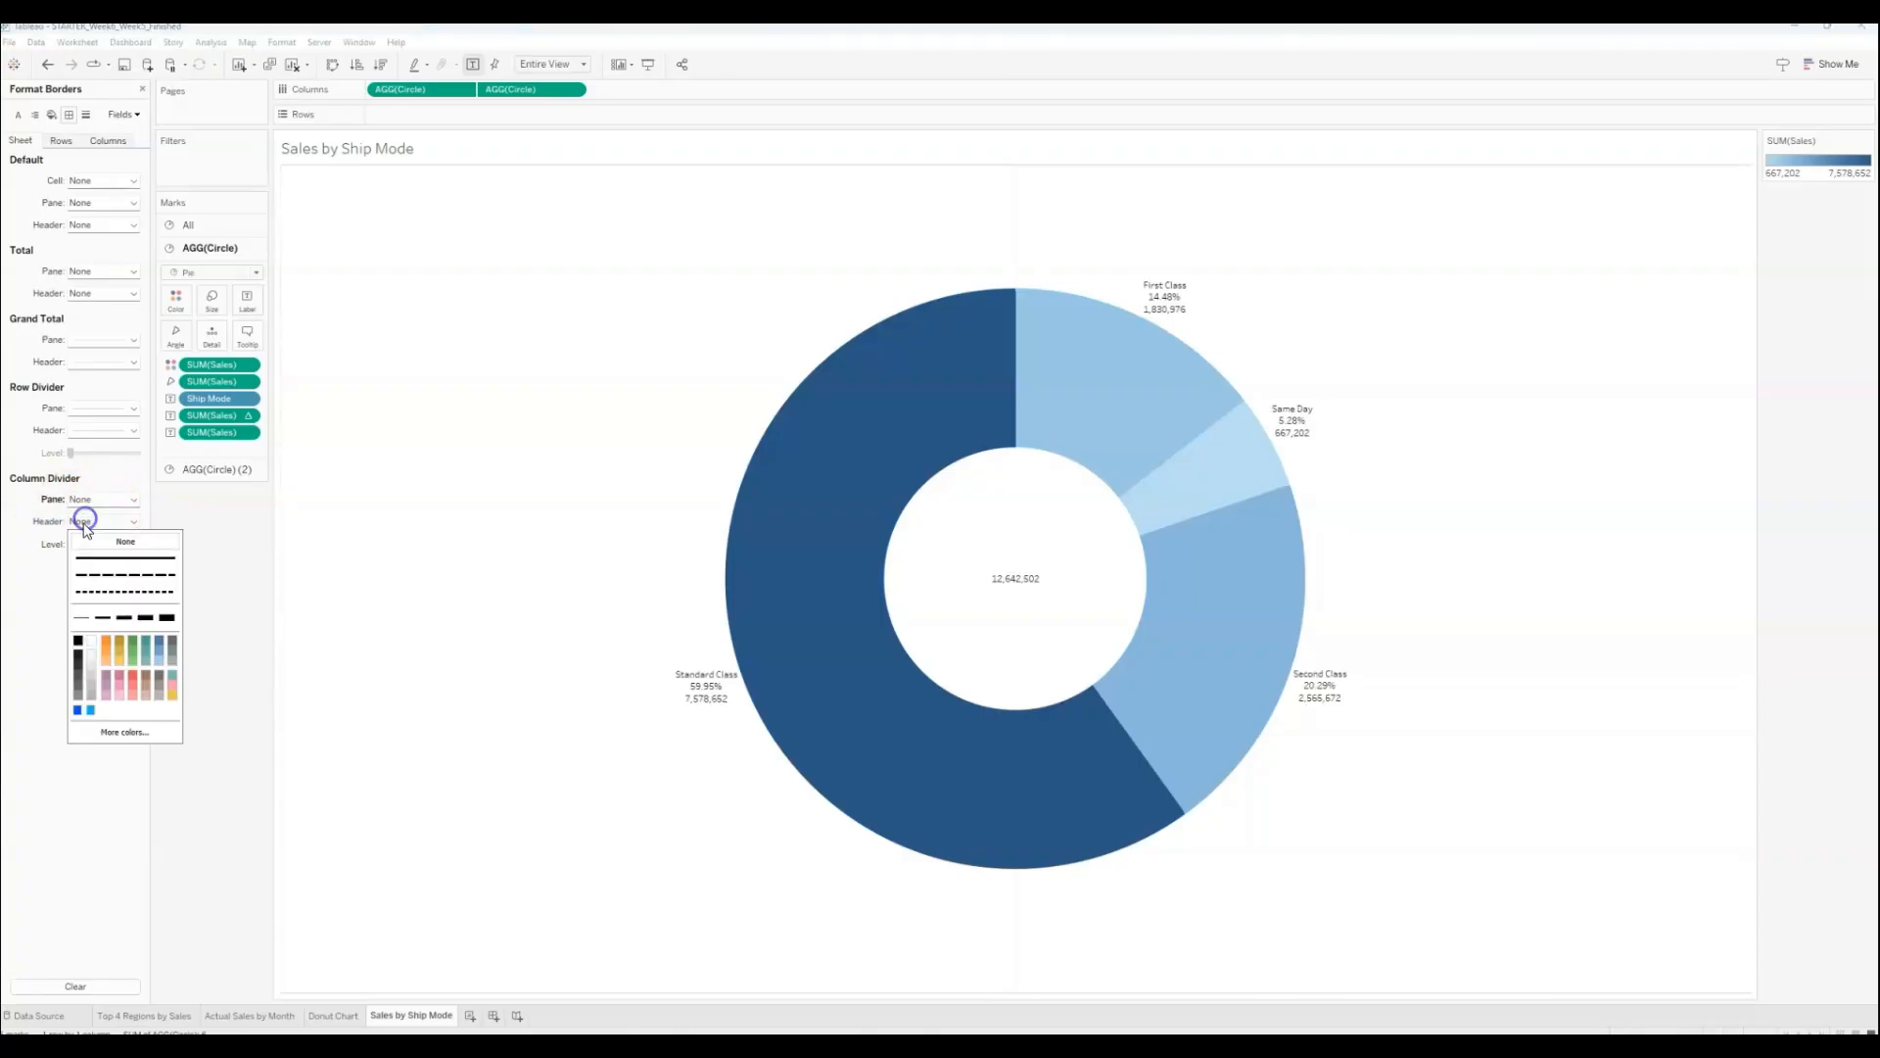
left_click(88, 410)
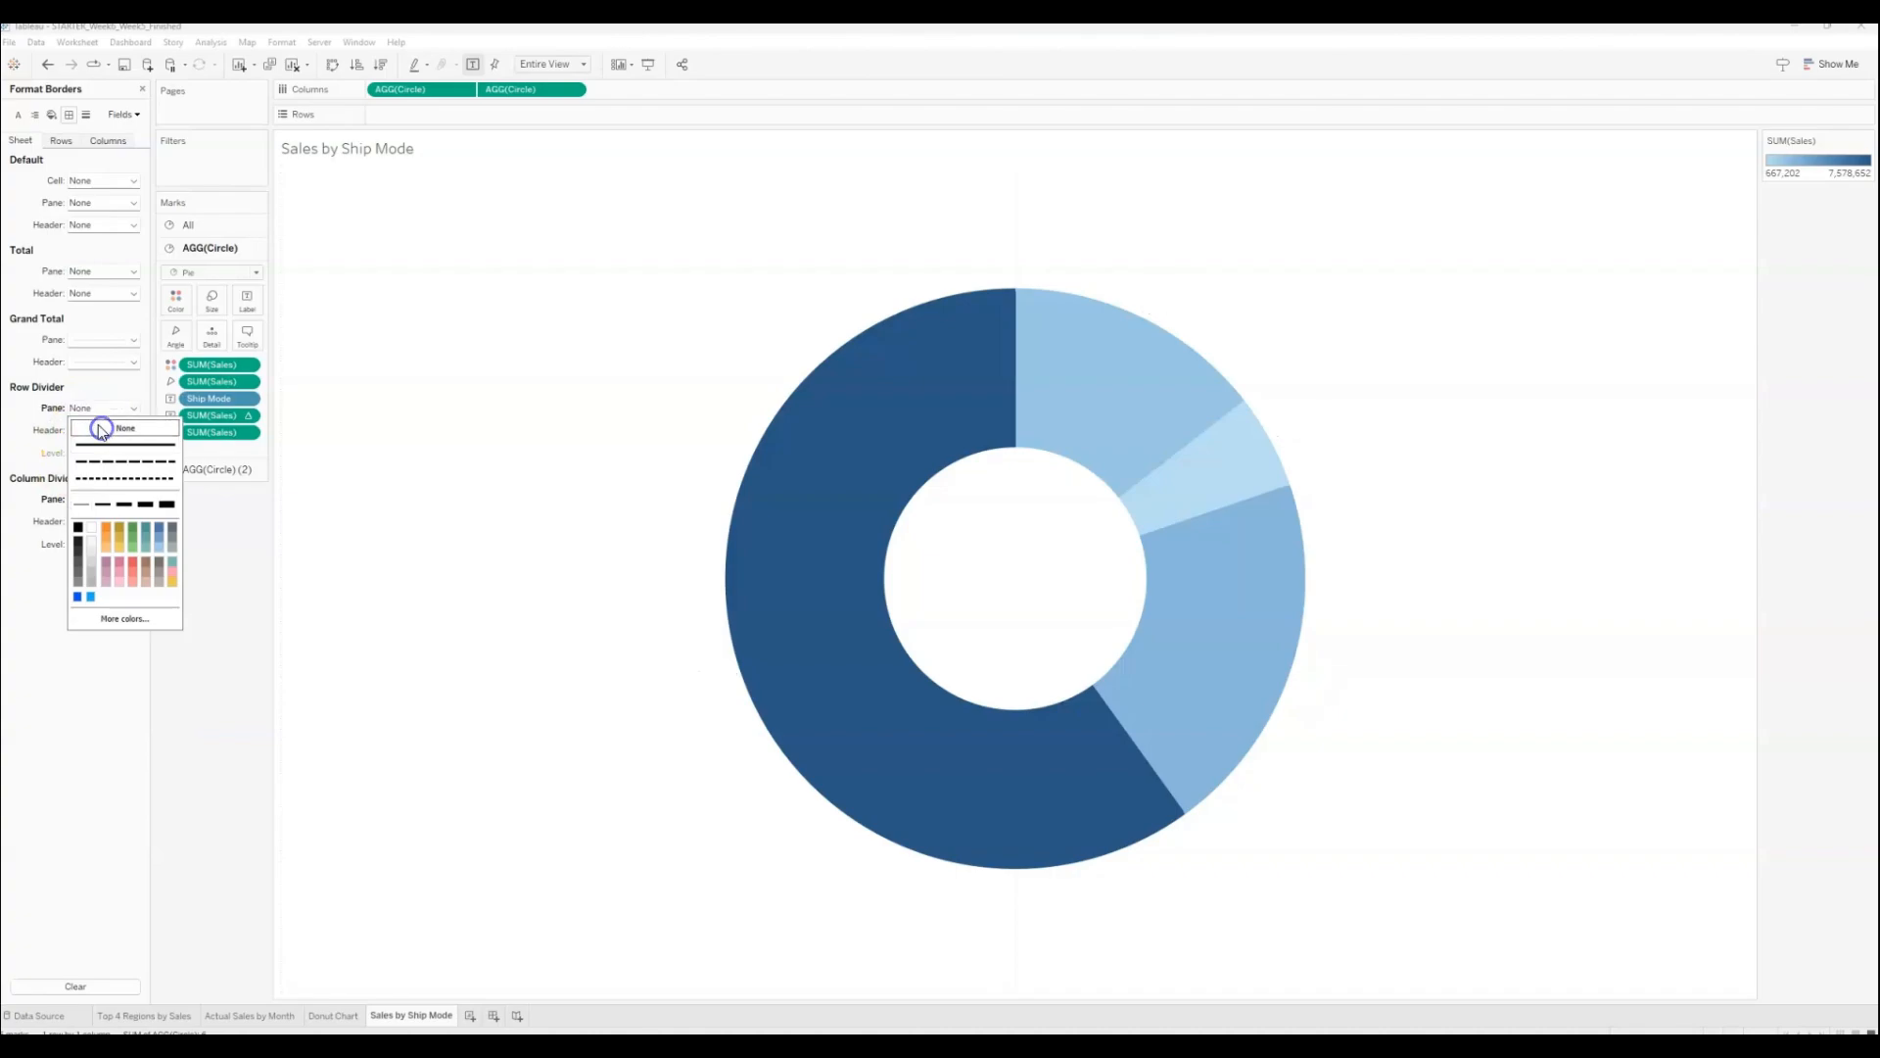
left_click(44, 419)
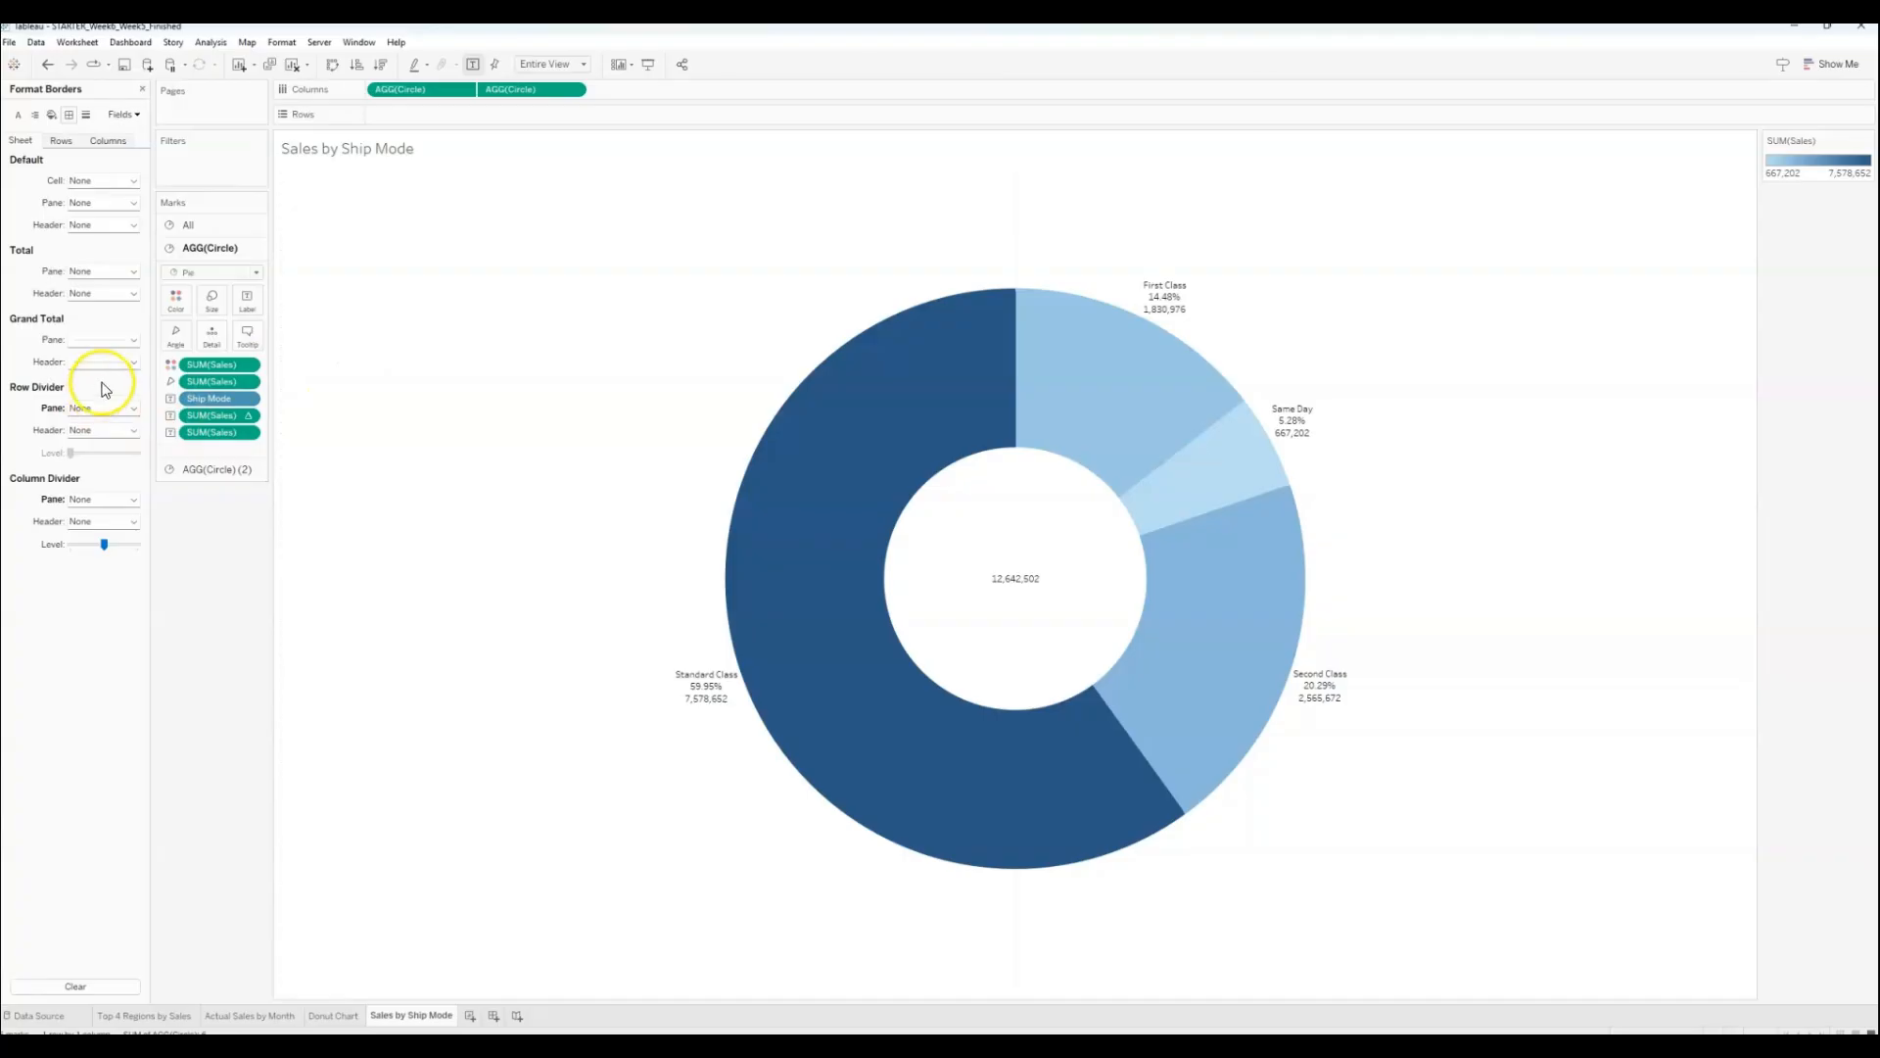
Step: Set the sheet's reference lines, trend lines and drop lines to None
left_click(86, 116)
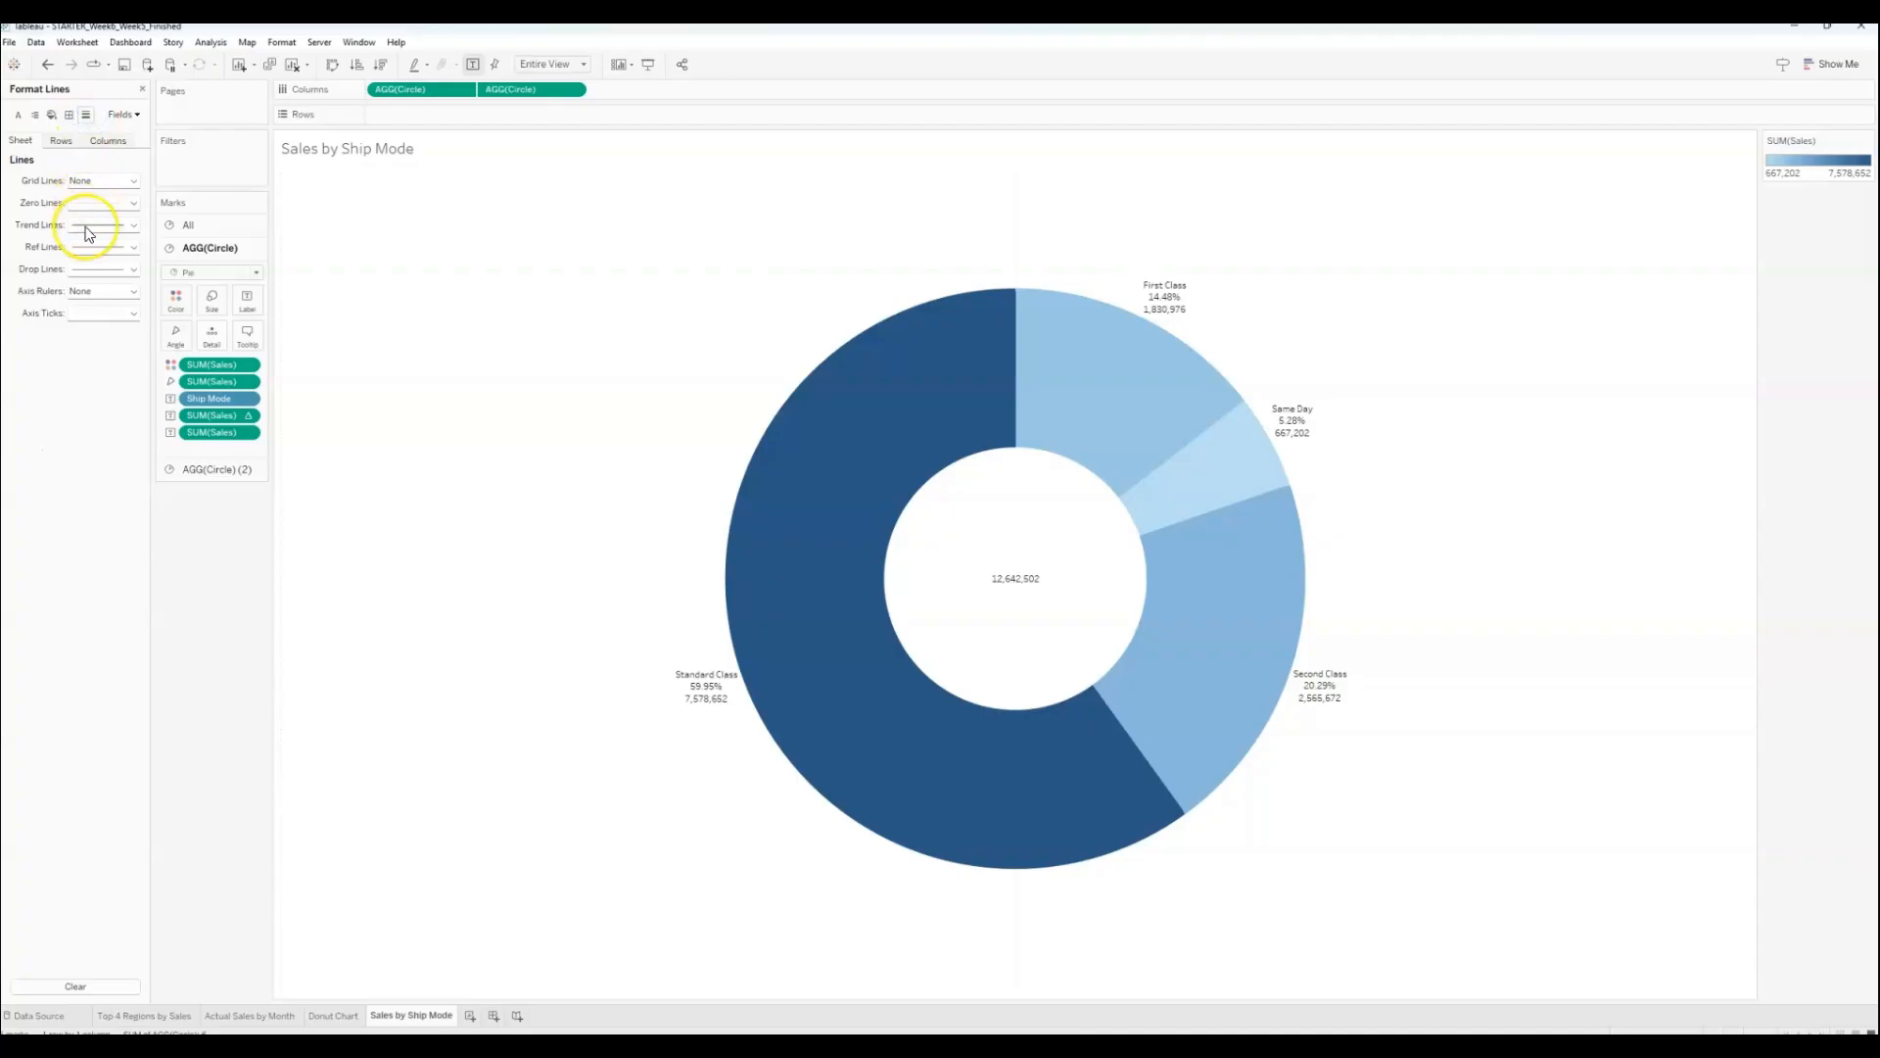
left_click(88, 247)
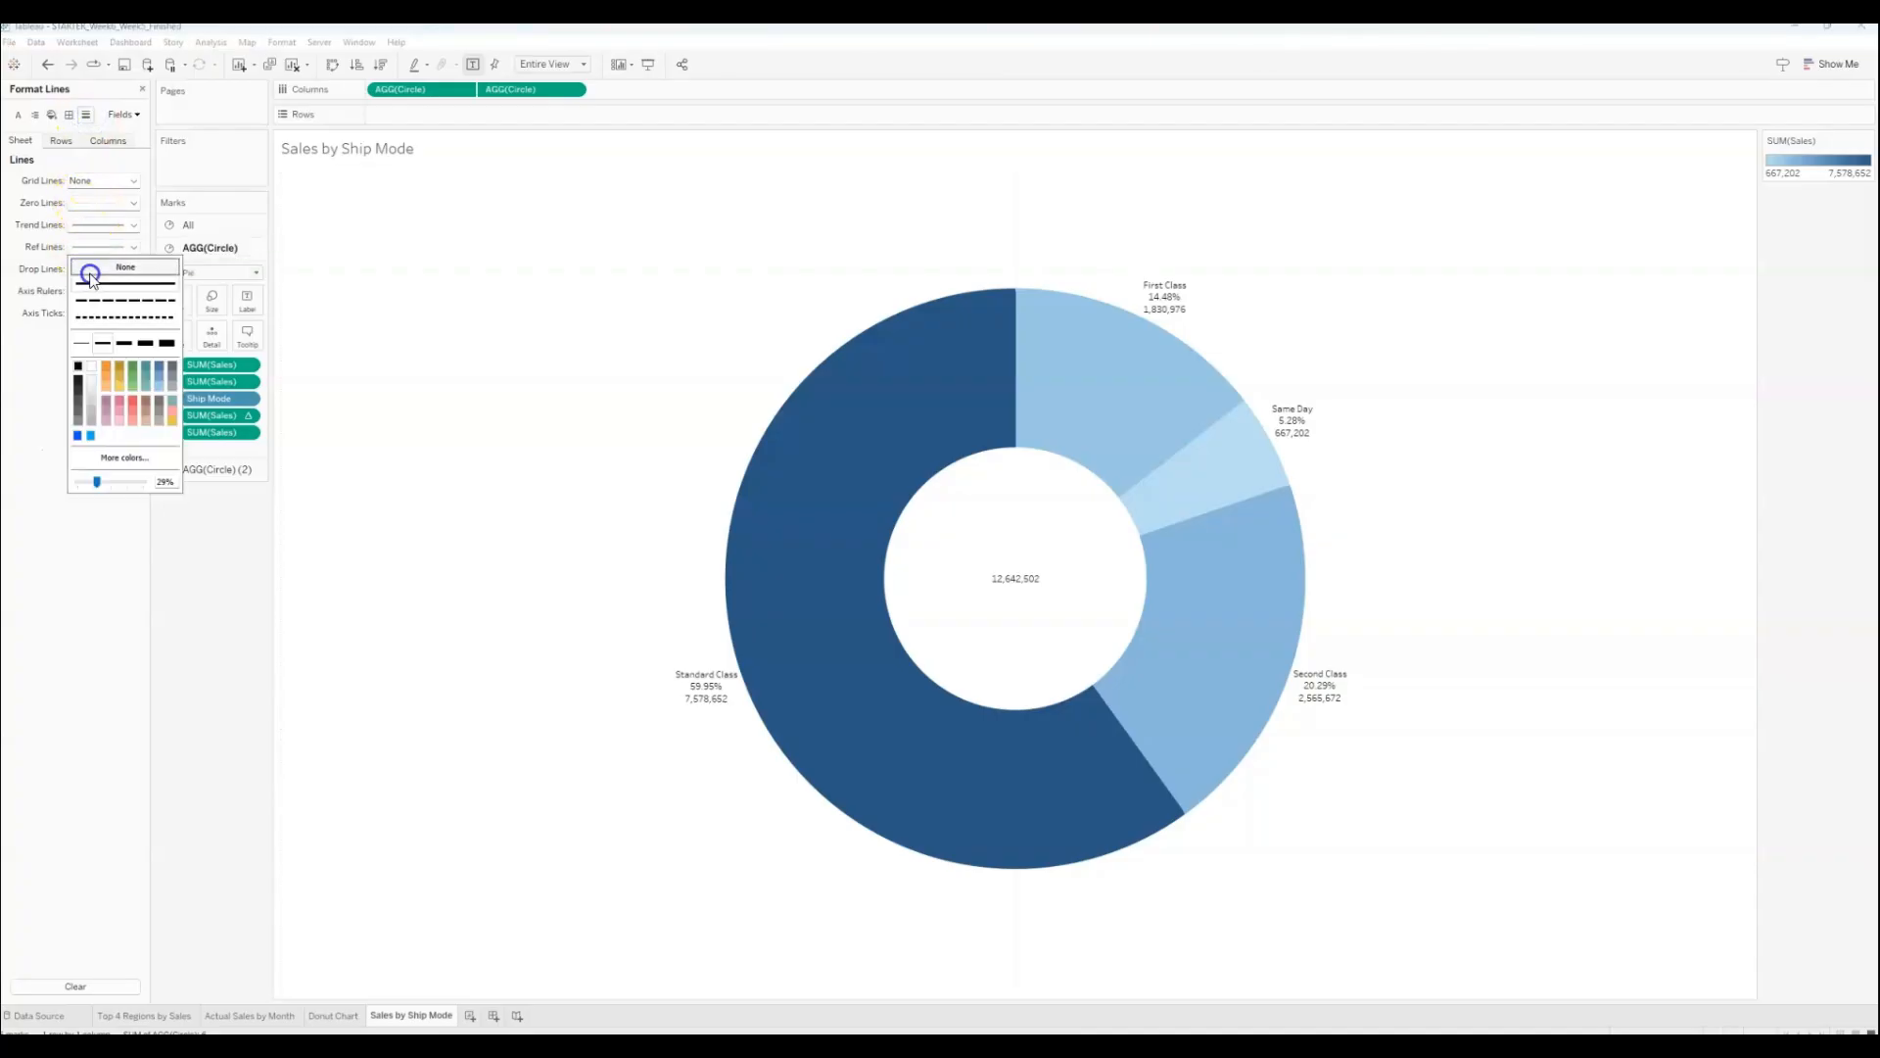
left_click(89, 275)
left_click(88, 230)
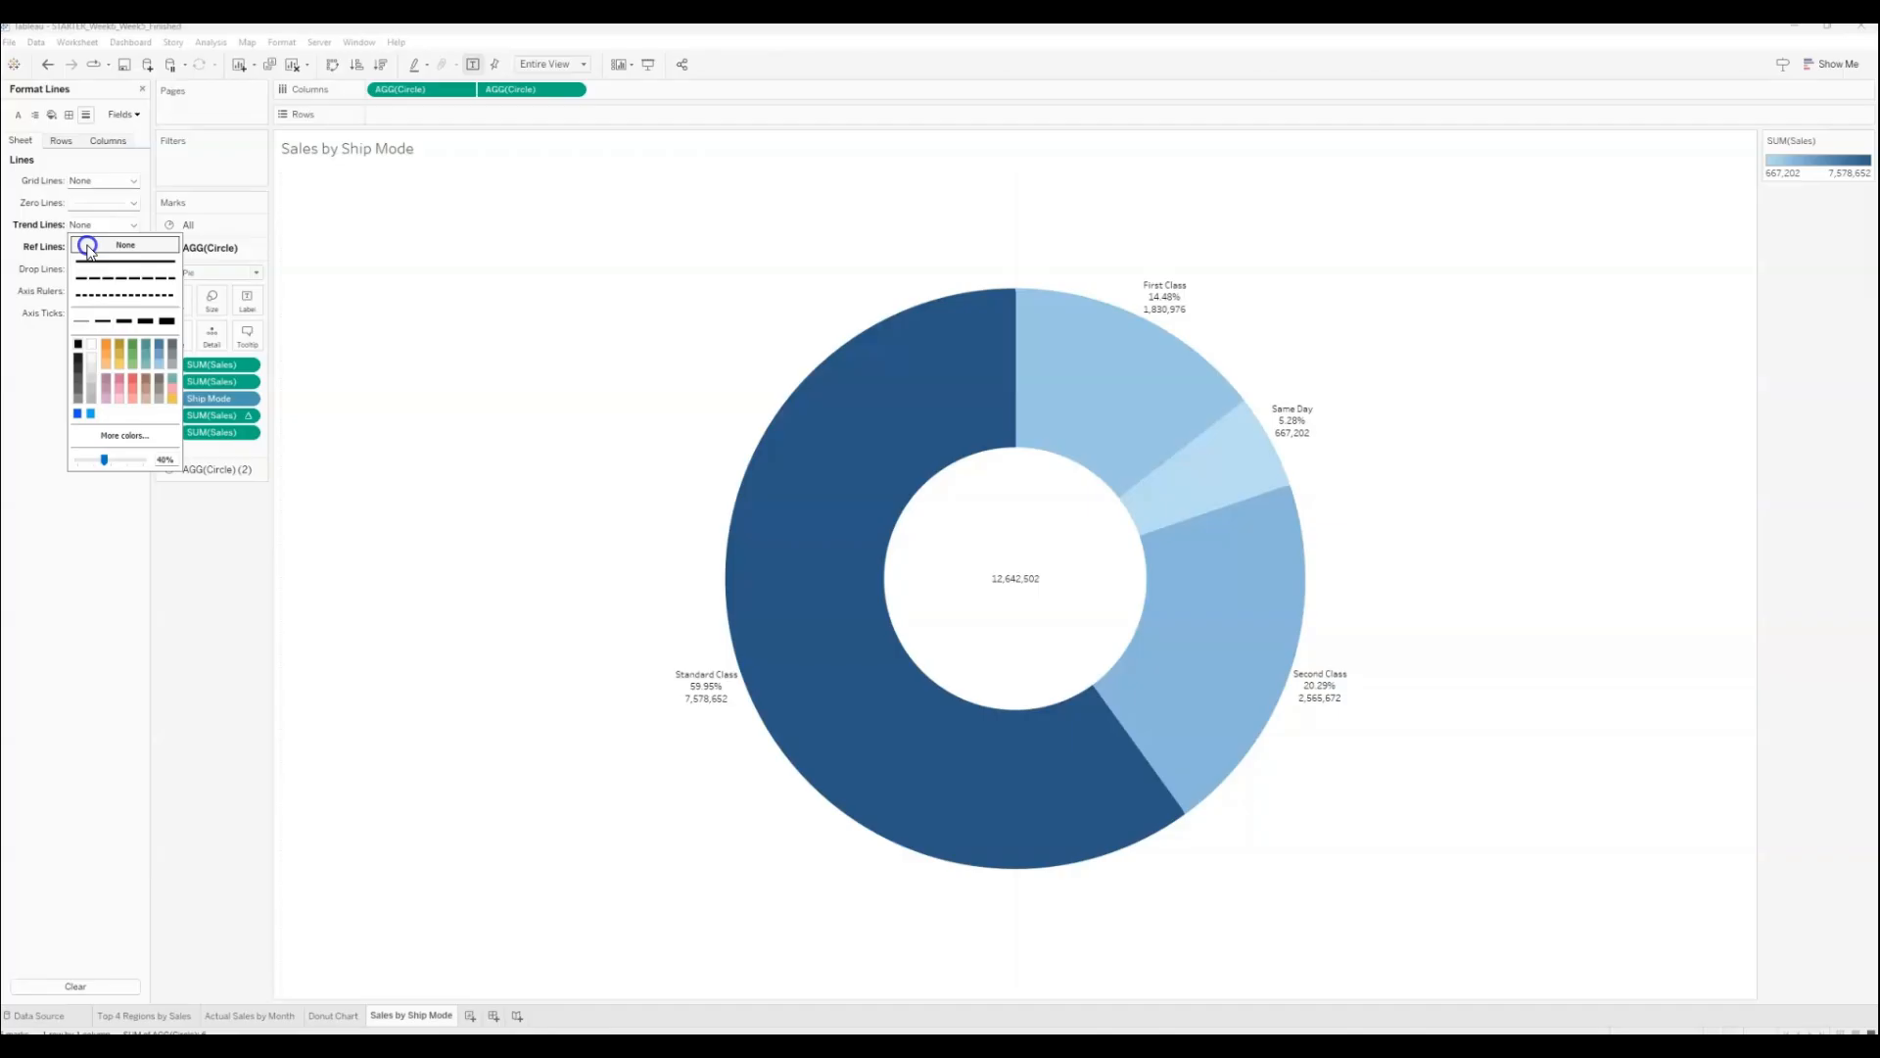
left_click(97, 244)
left_click(98, 269)
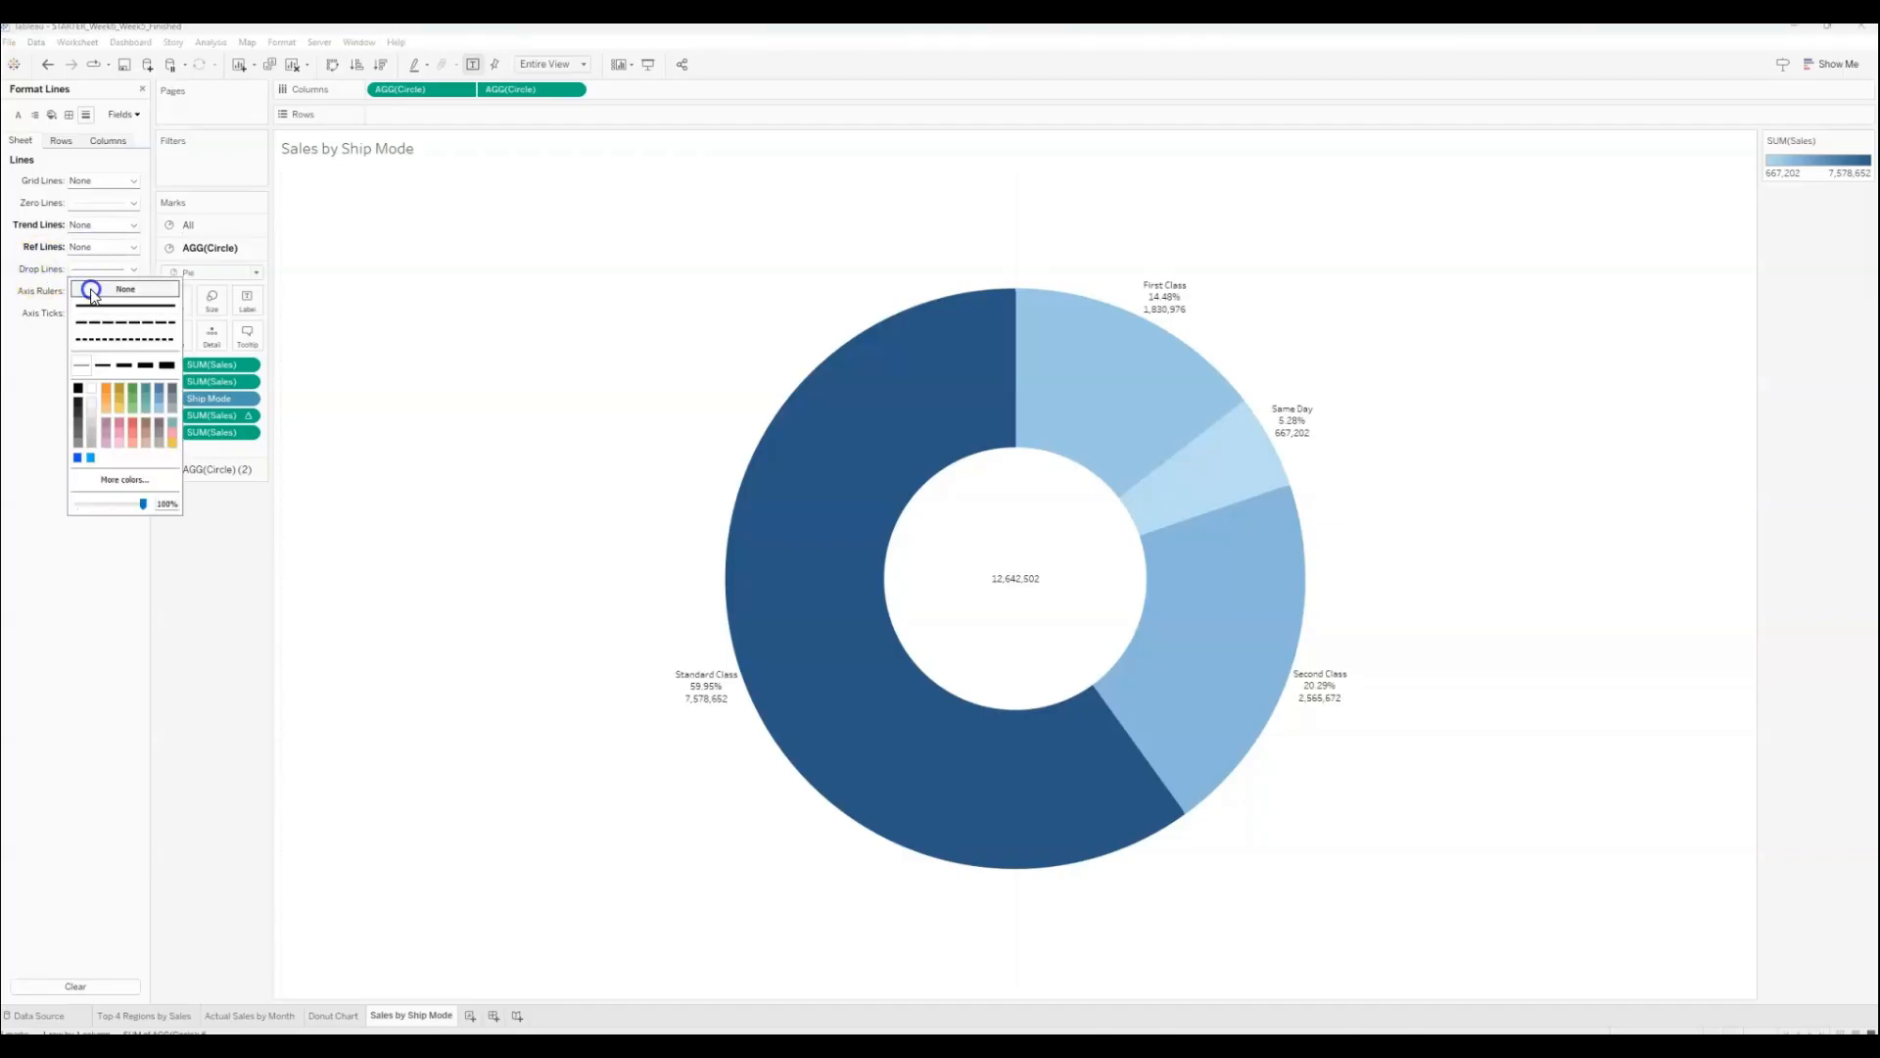
left_click(86, 290)
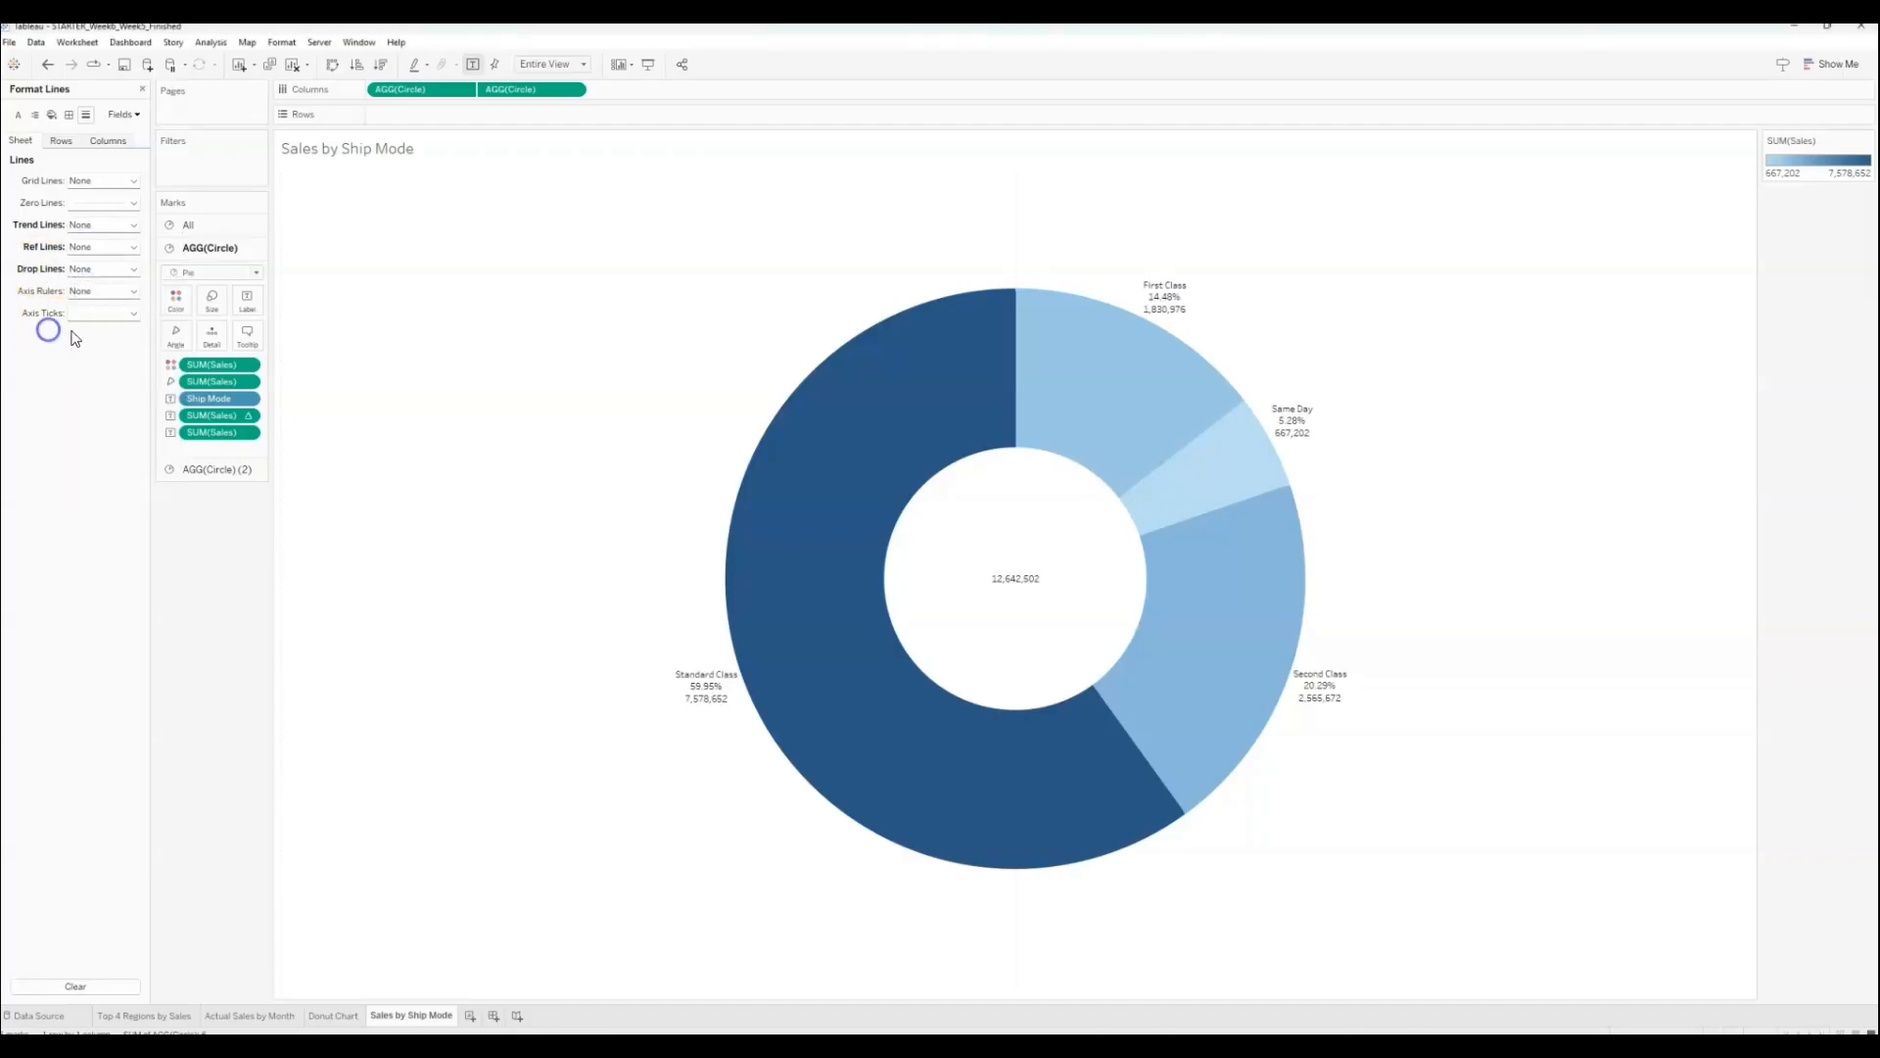
Step: Set the grid lines for columns to None to remove the vertical line behind the donut
right_click(1017, 212)
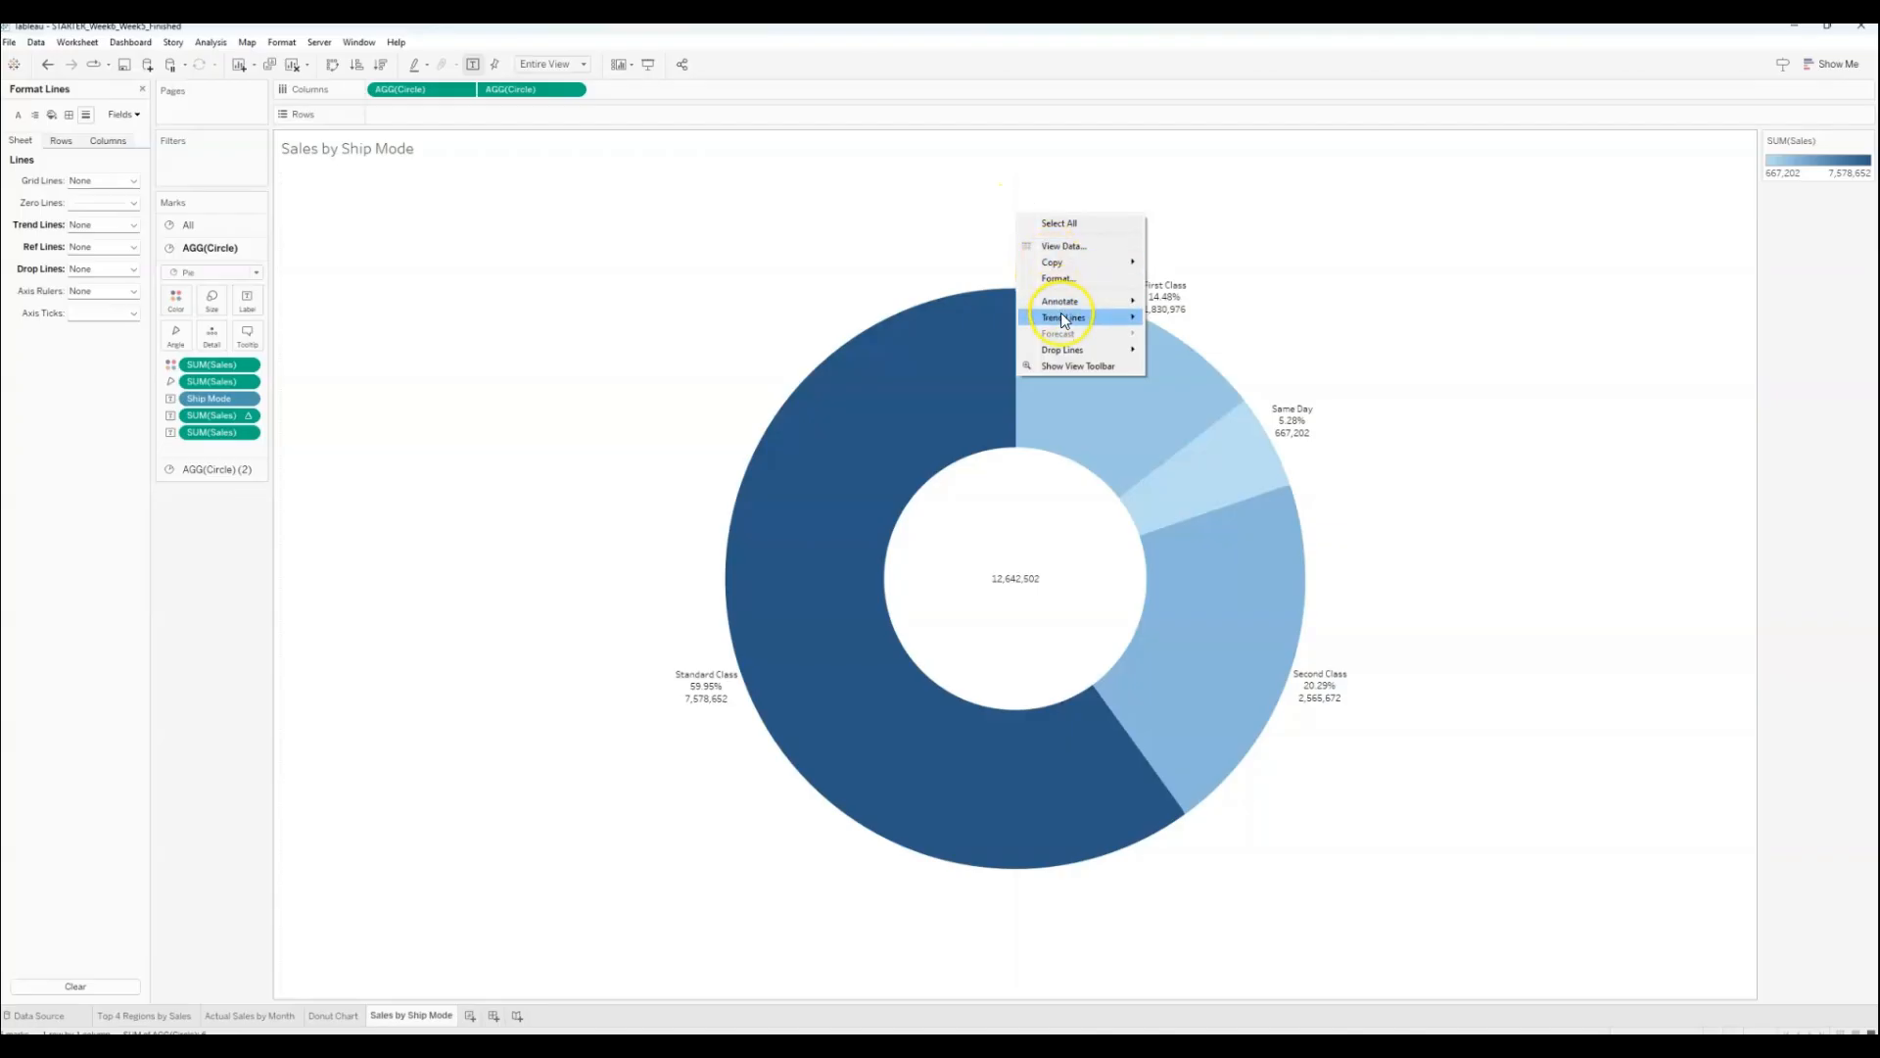
left_click(1055, 279)
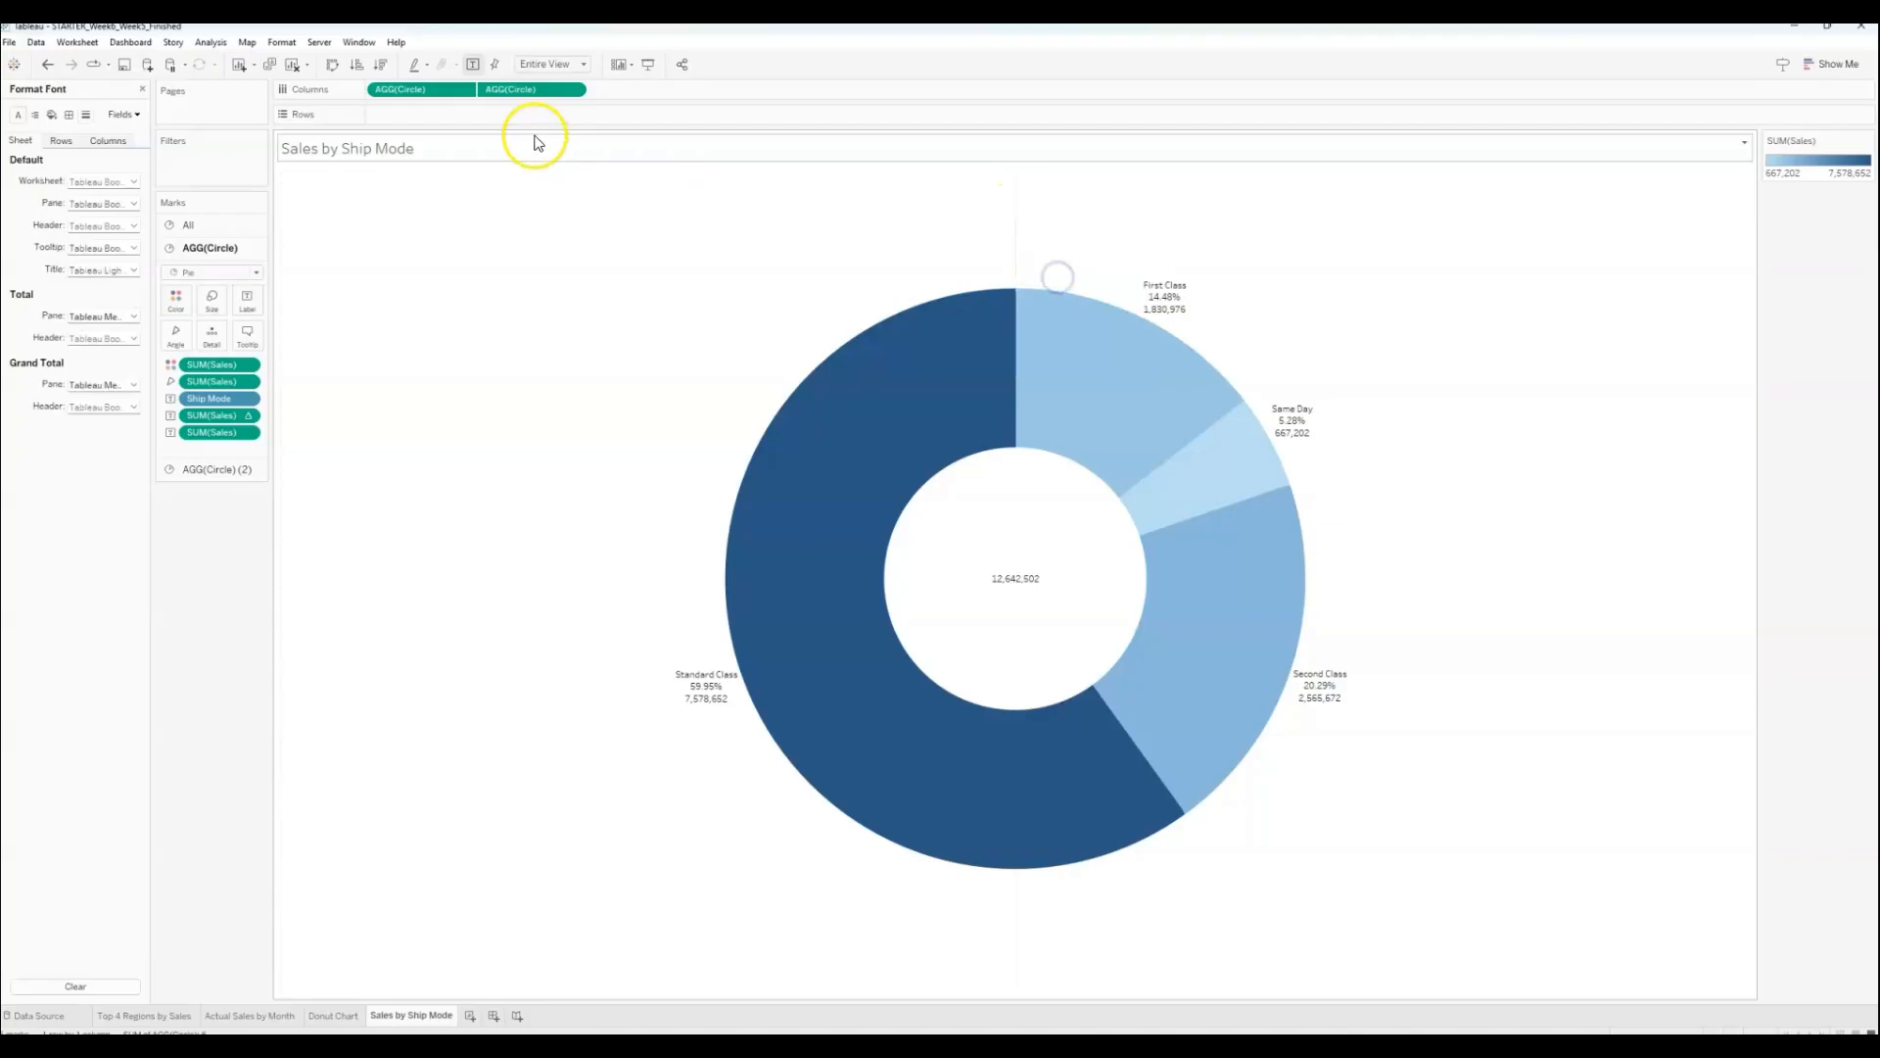
left_click(55, 142)
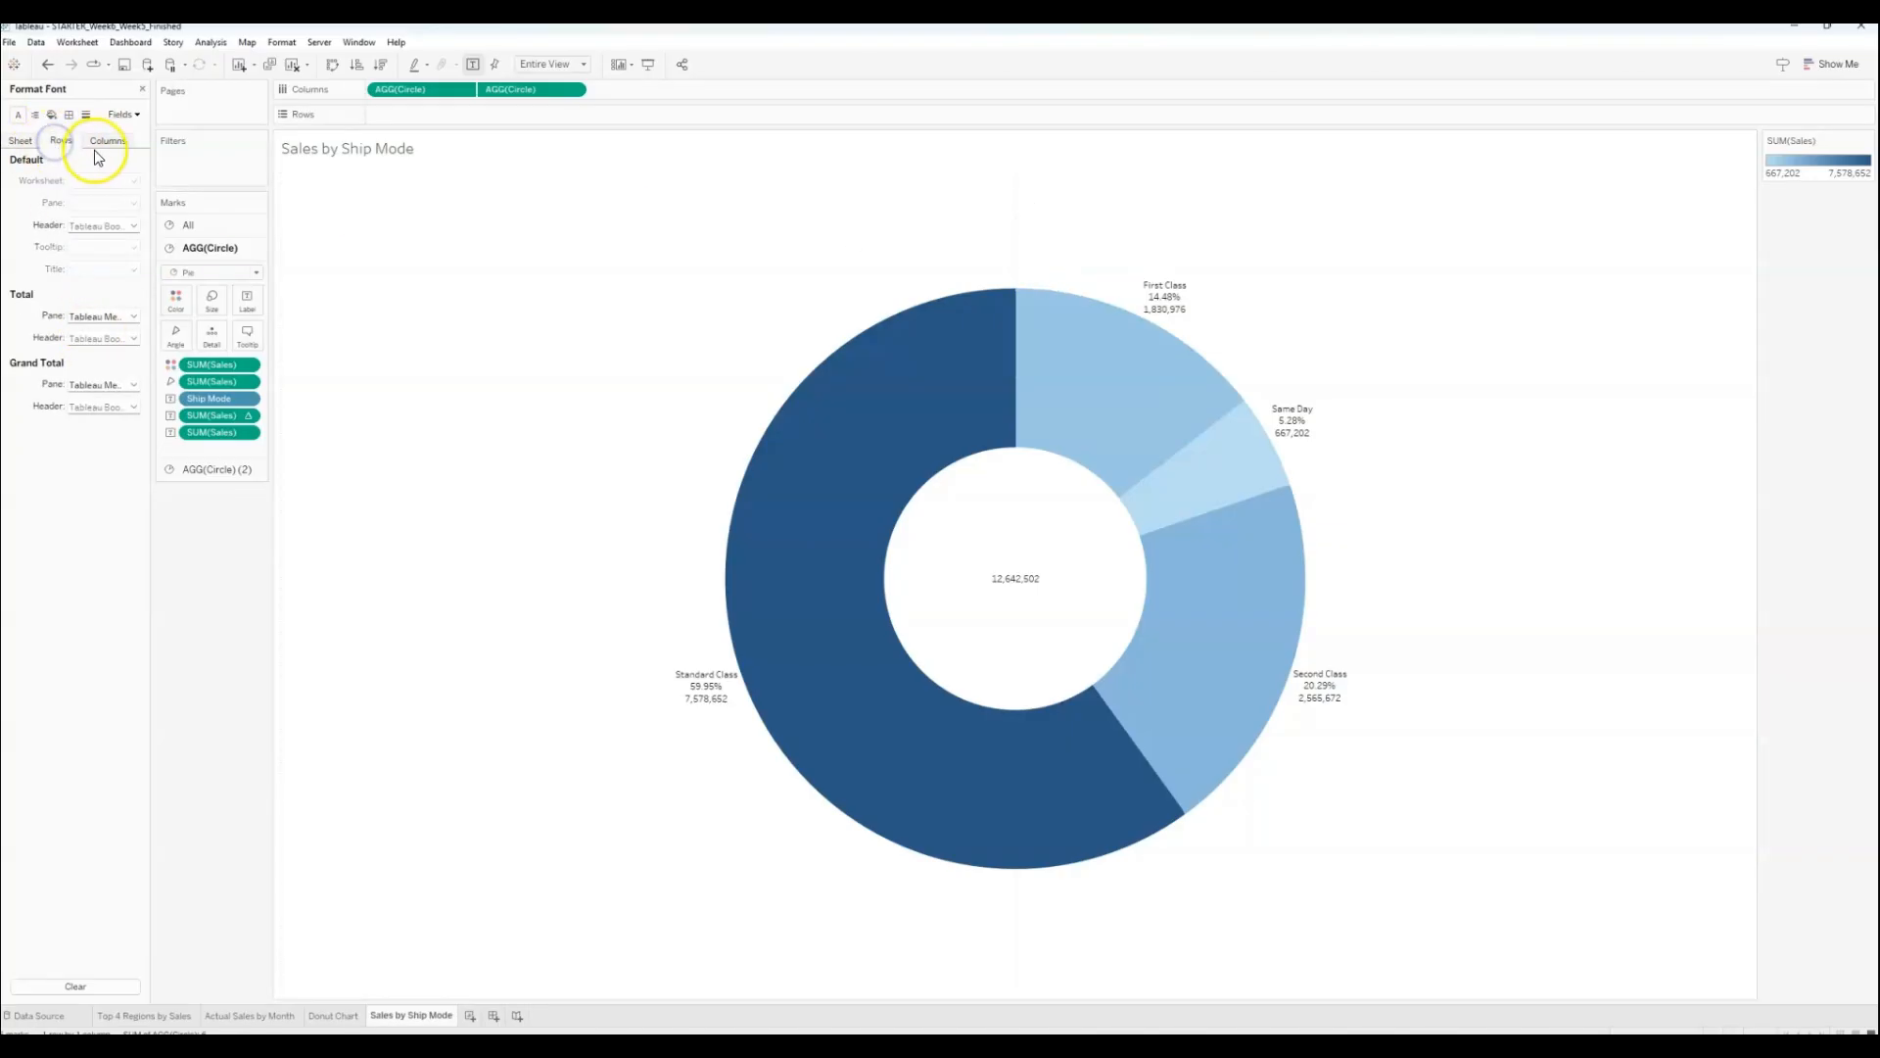
left_click(86, 115)
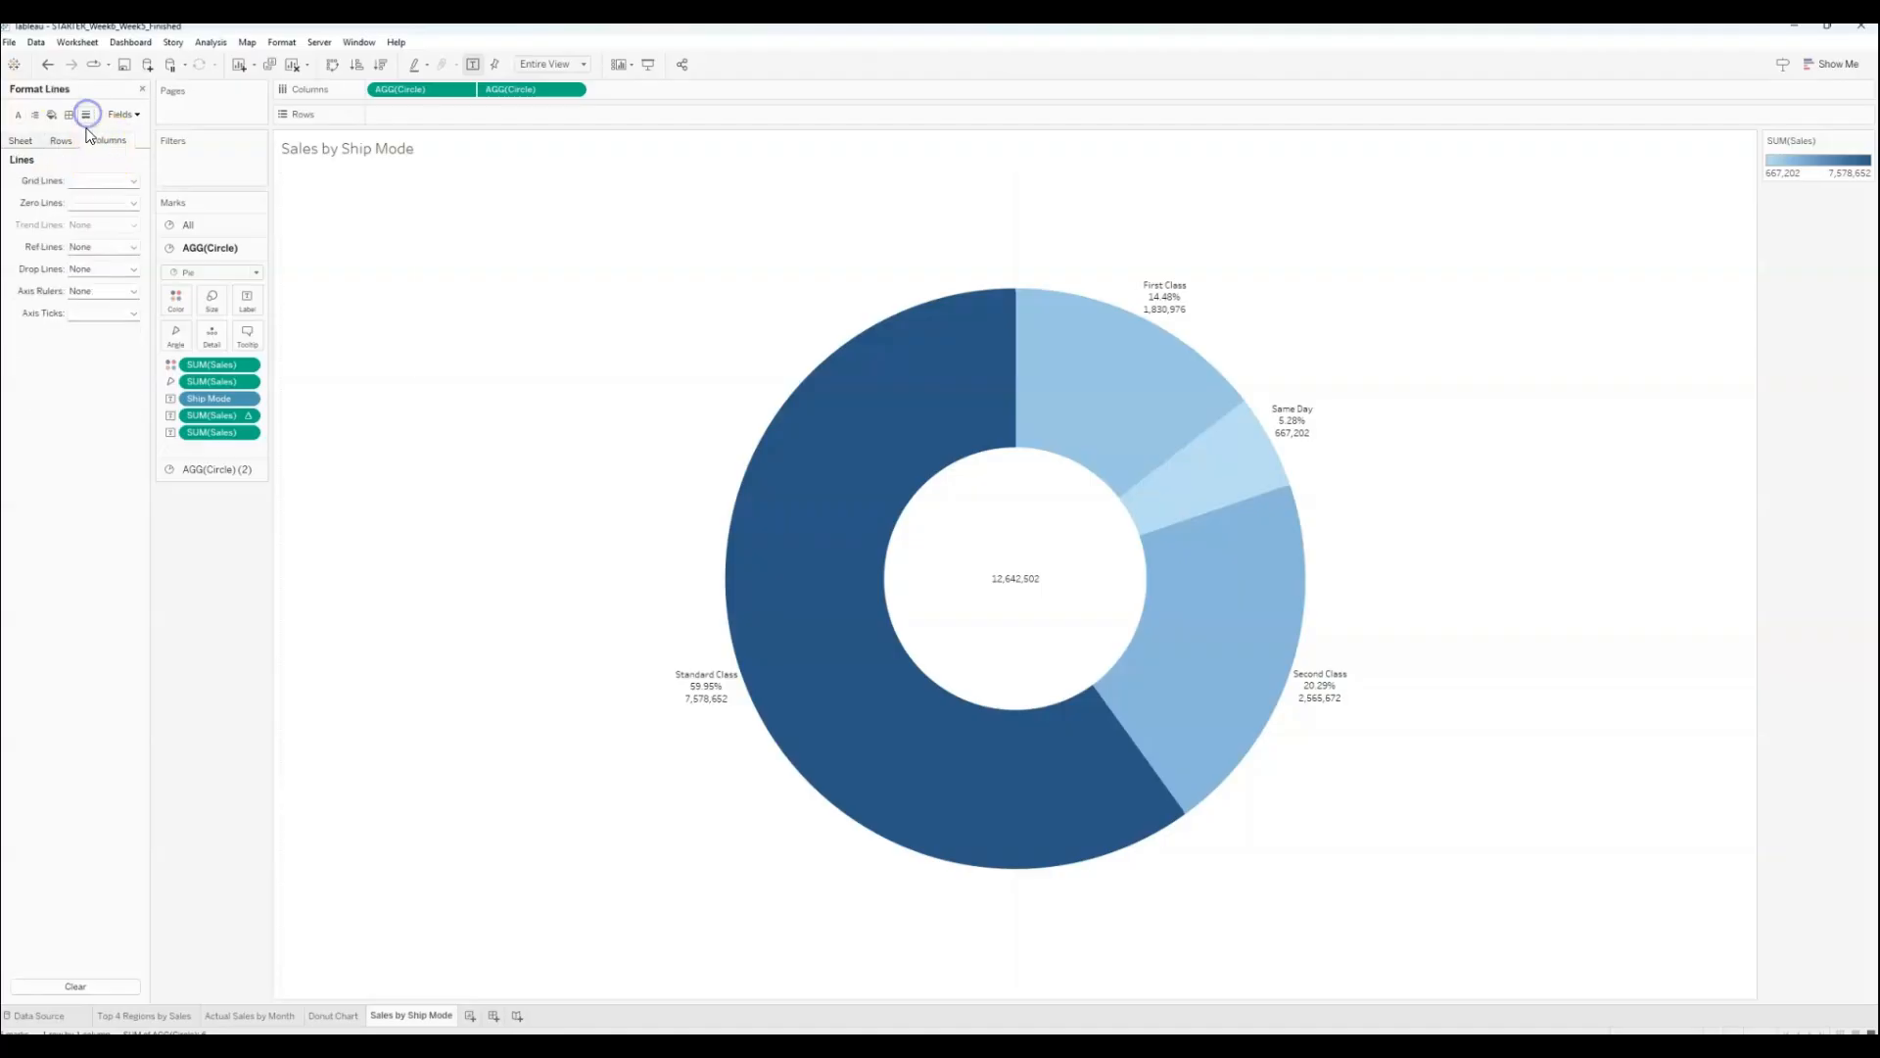
left_click(86, 181)
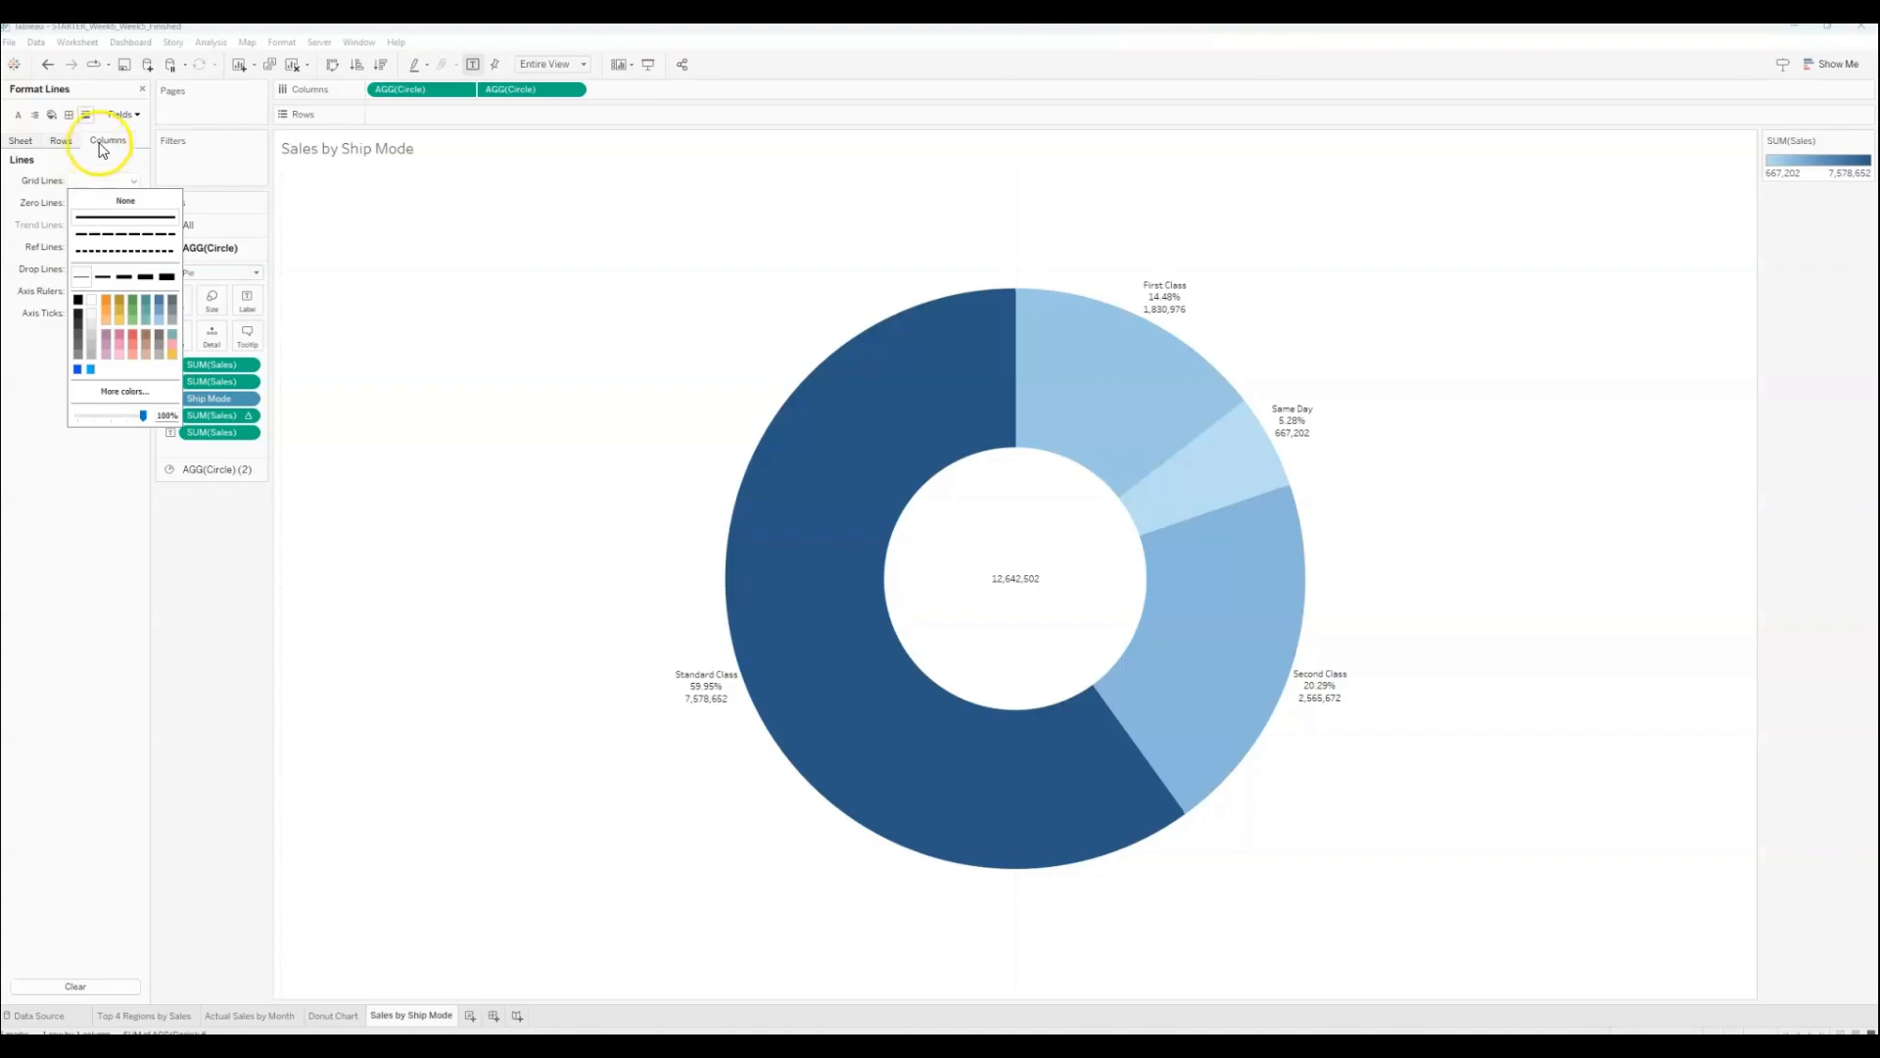
left_click(103, 145)
left_click(98, 182)
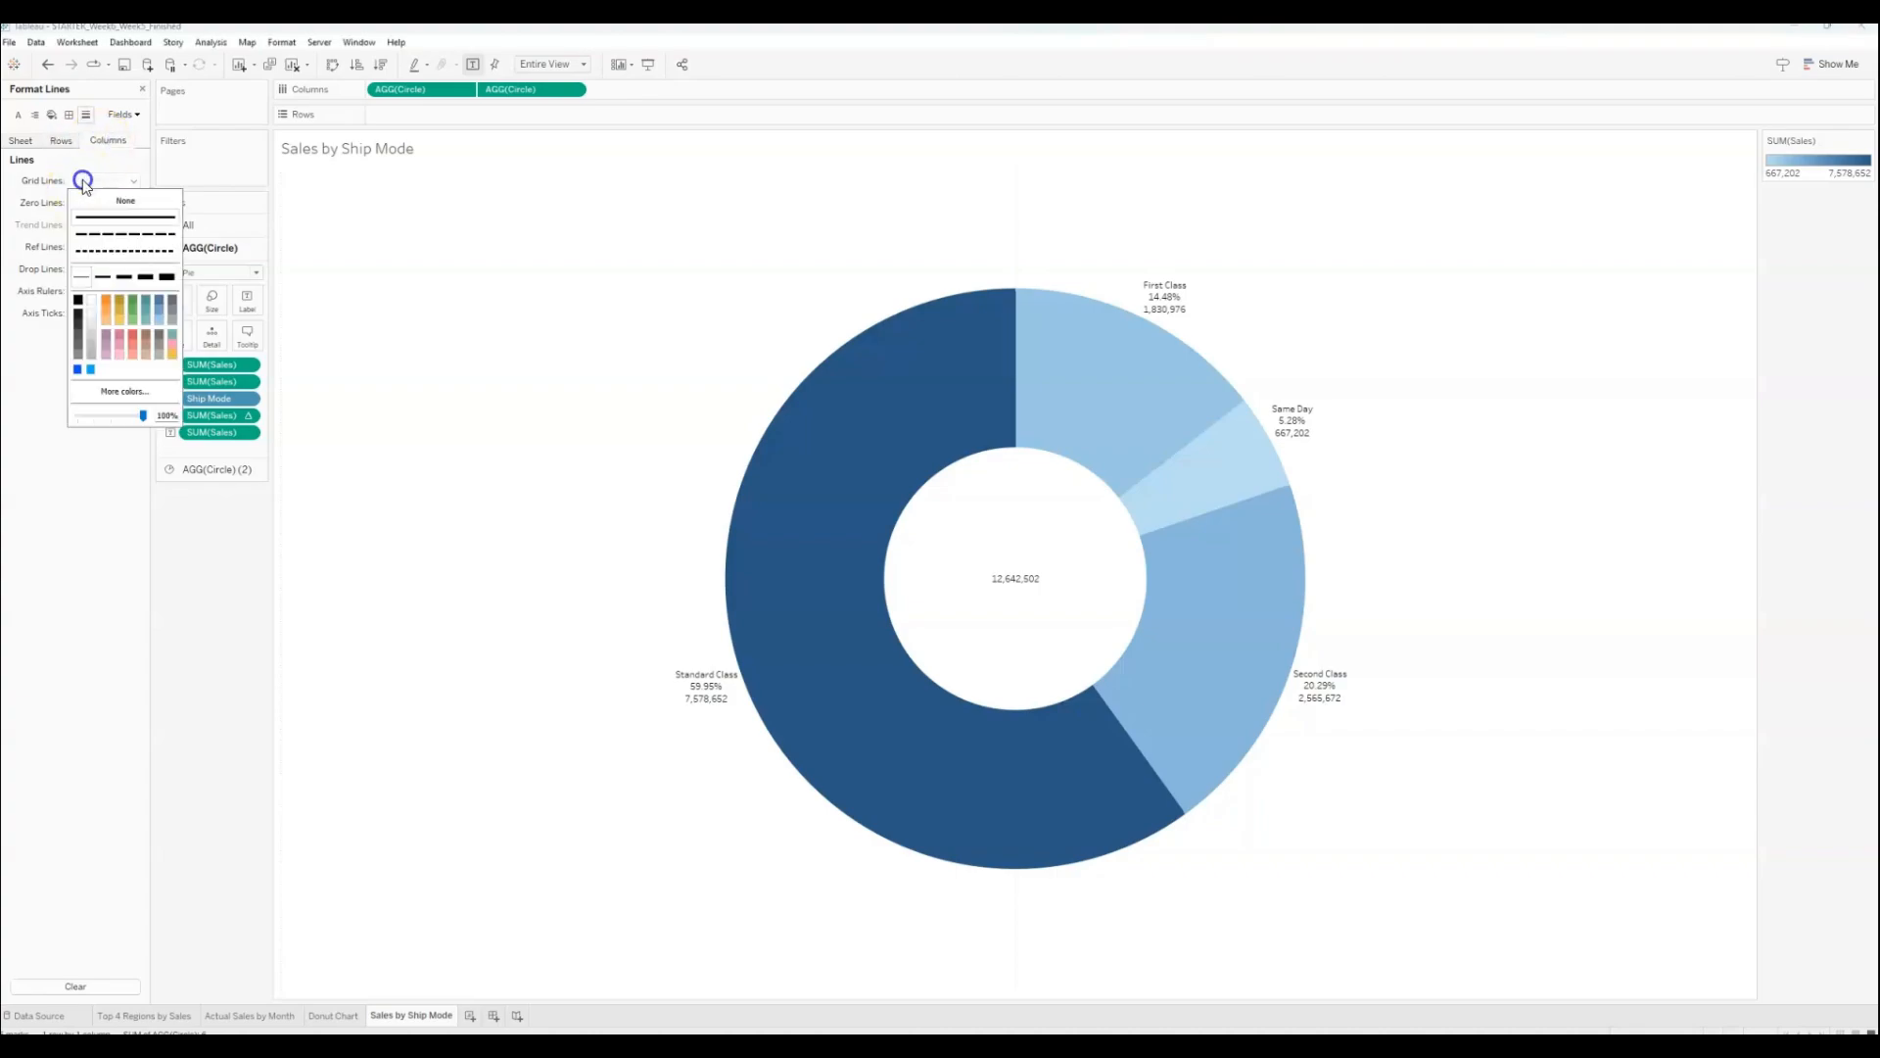
left_click(45, 181)
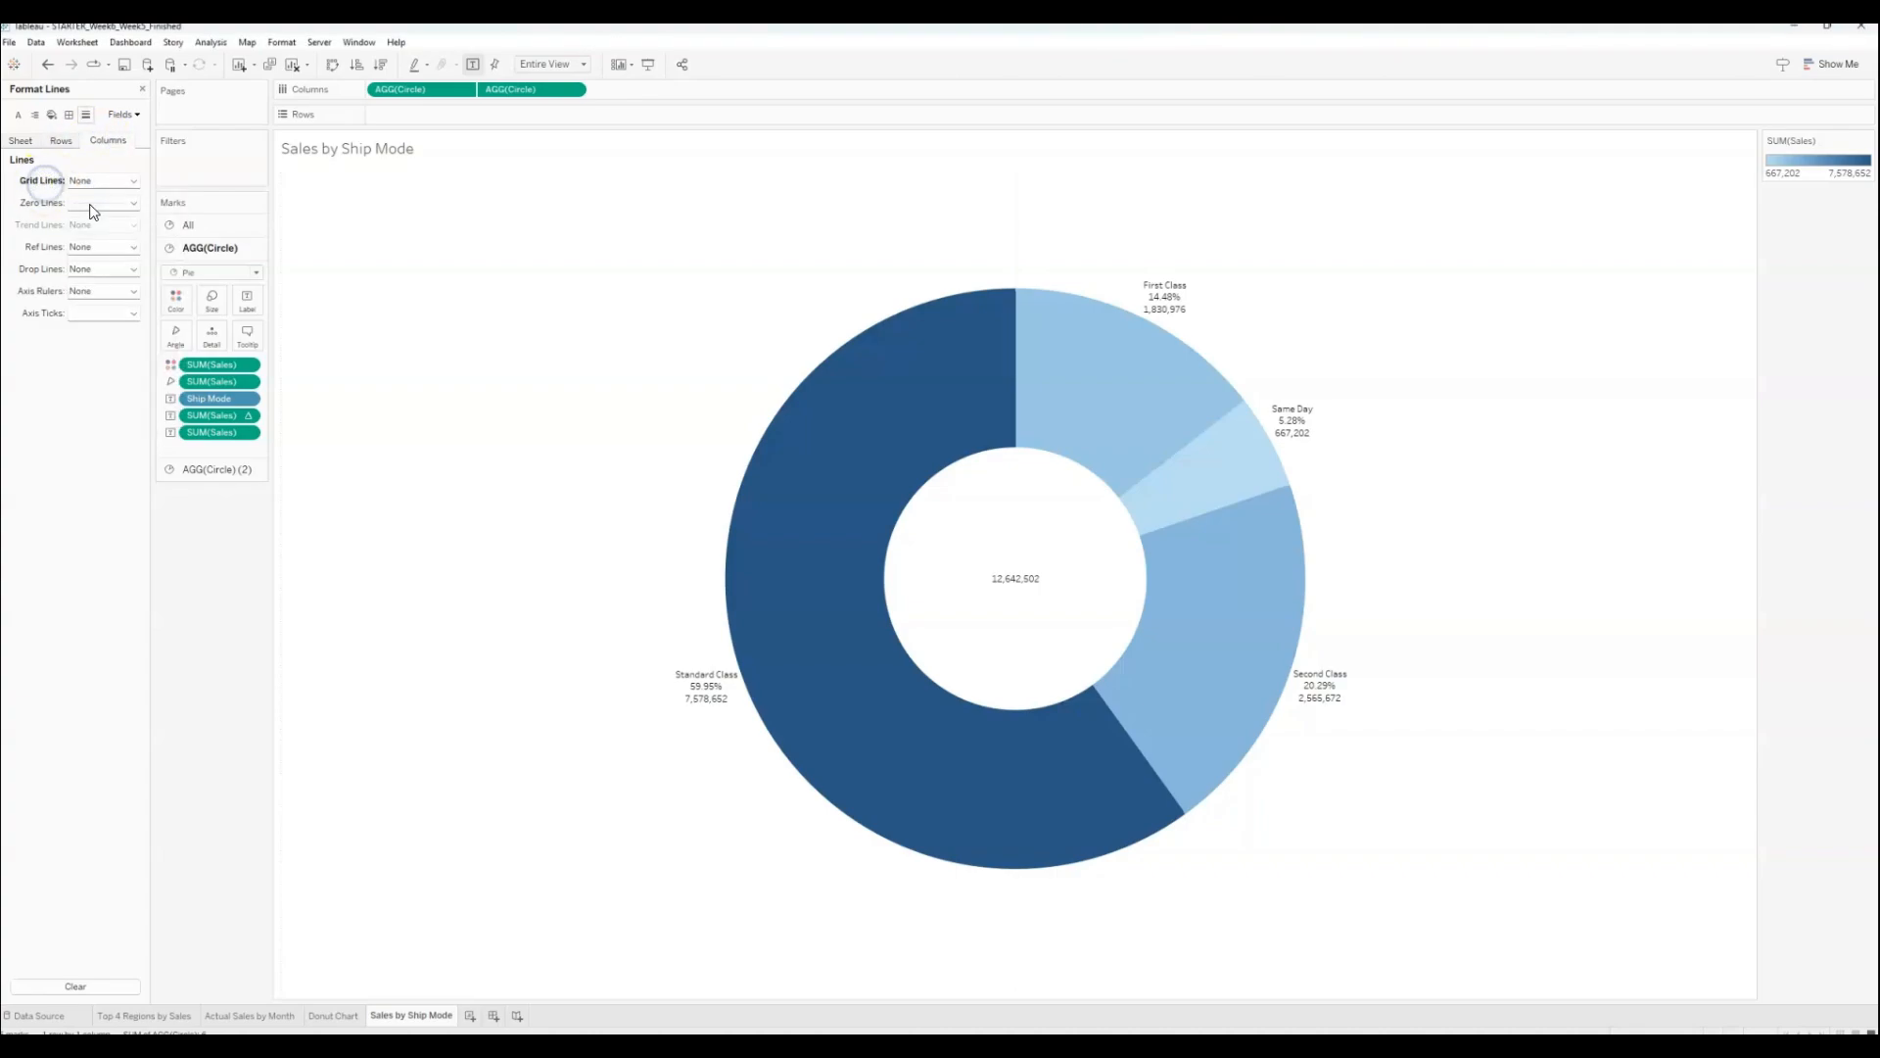
Step: Shrink the outer AGG(Circle) pie so that only a thin ring surrounds the white center
mouse_move(784, 519)
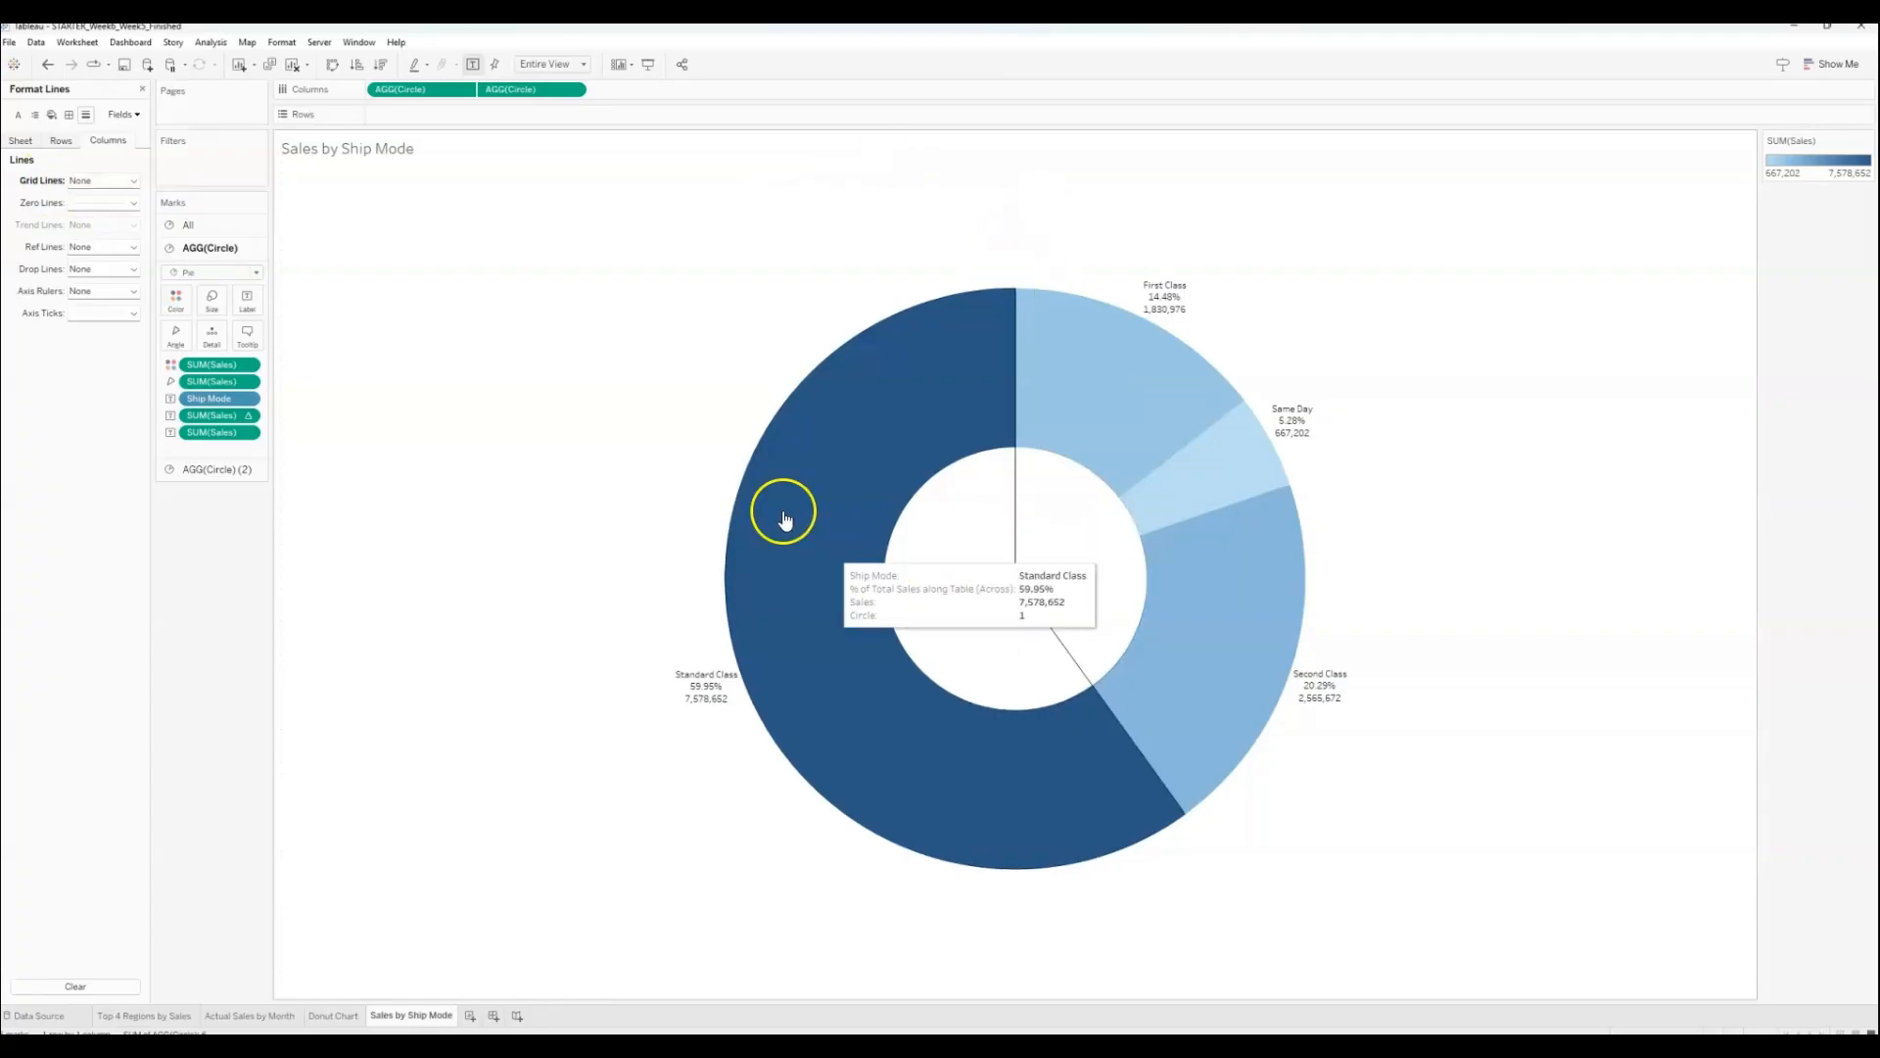
mouse_move(1127, 607)
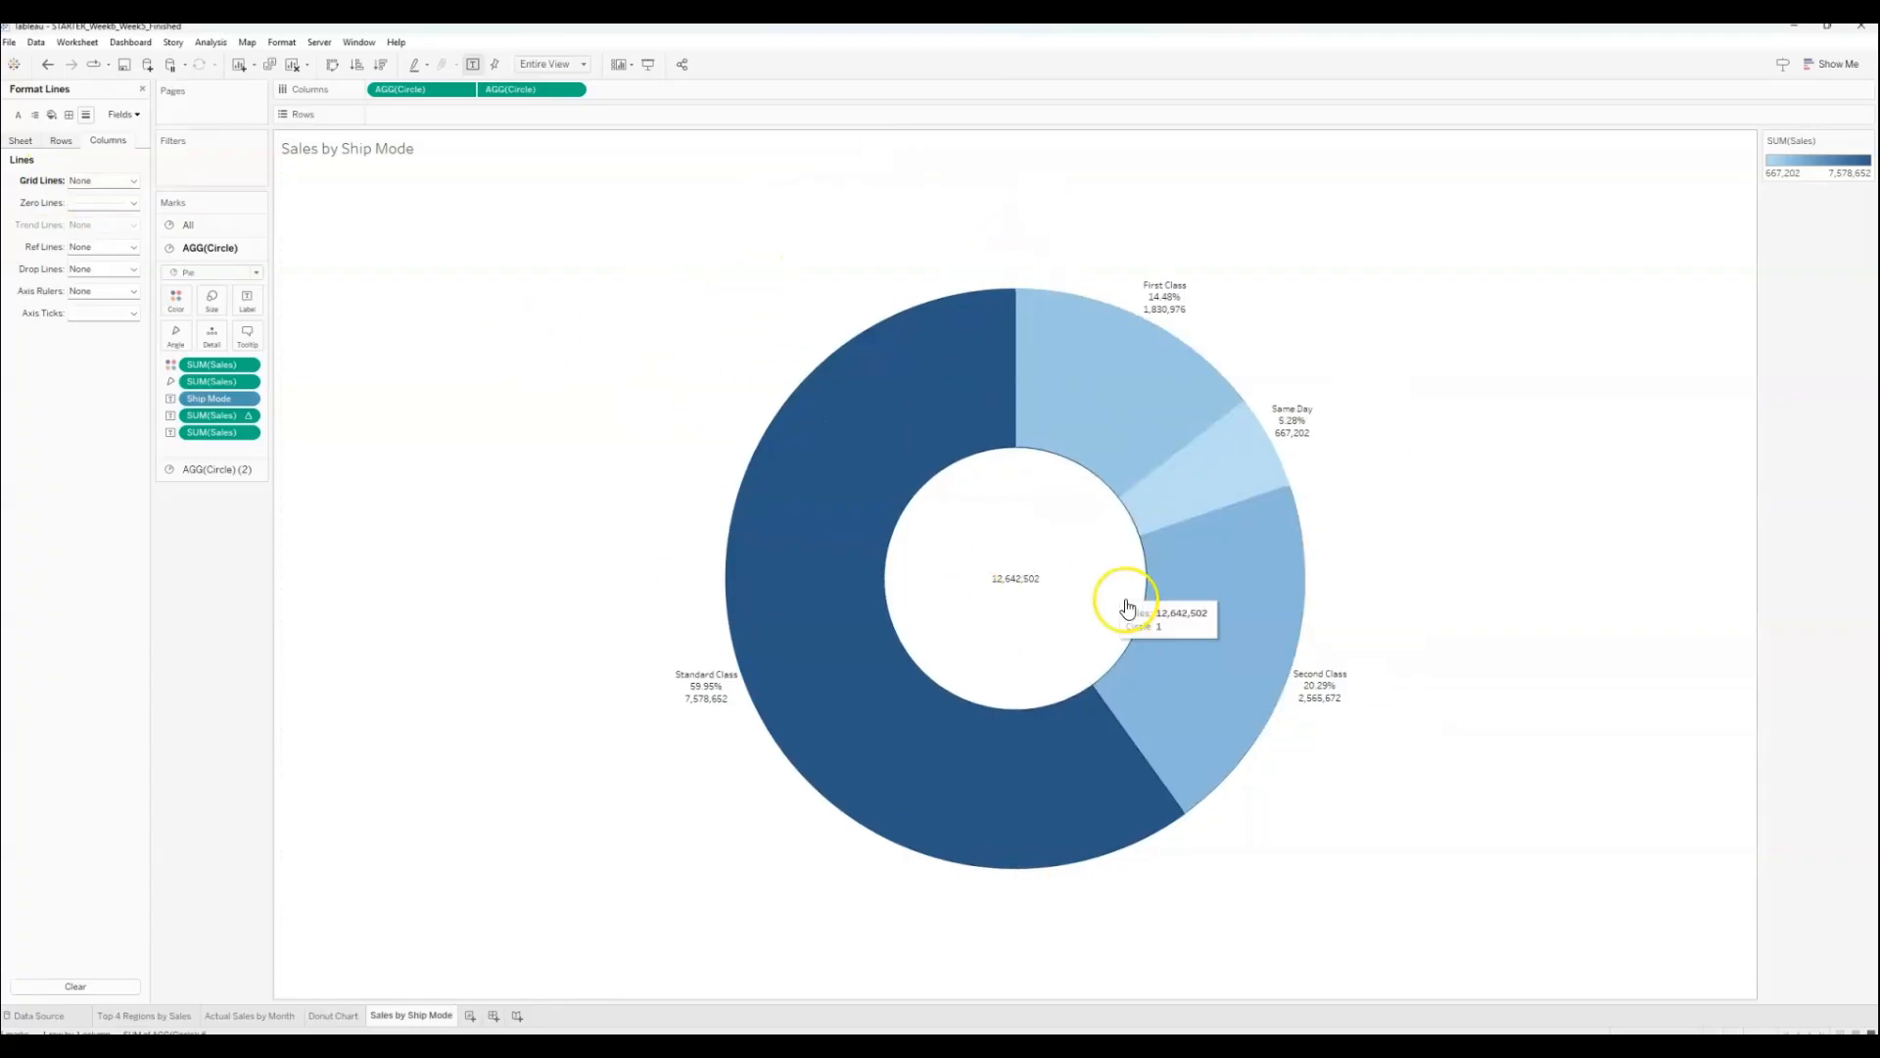
left_click(213, 300)
left_click_drag(325, 338, 313, 346)
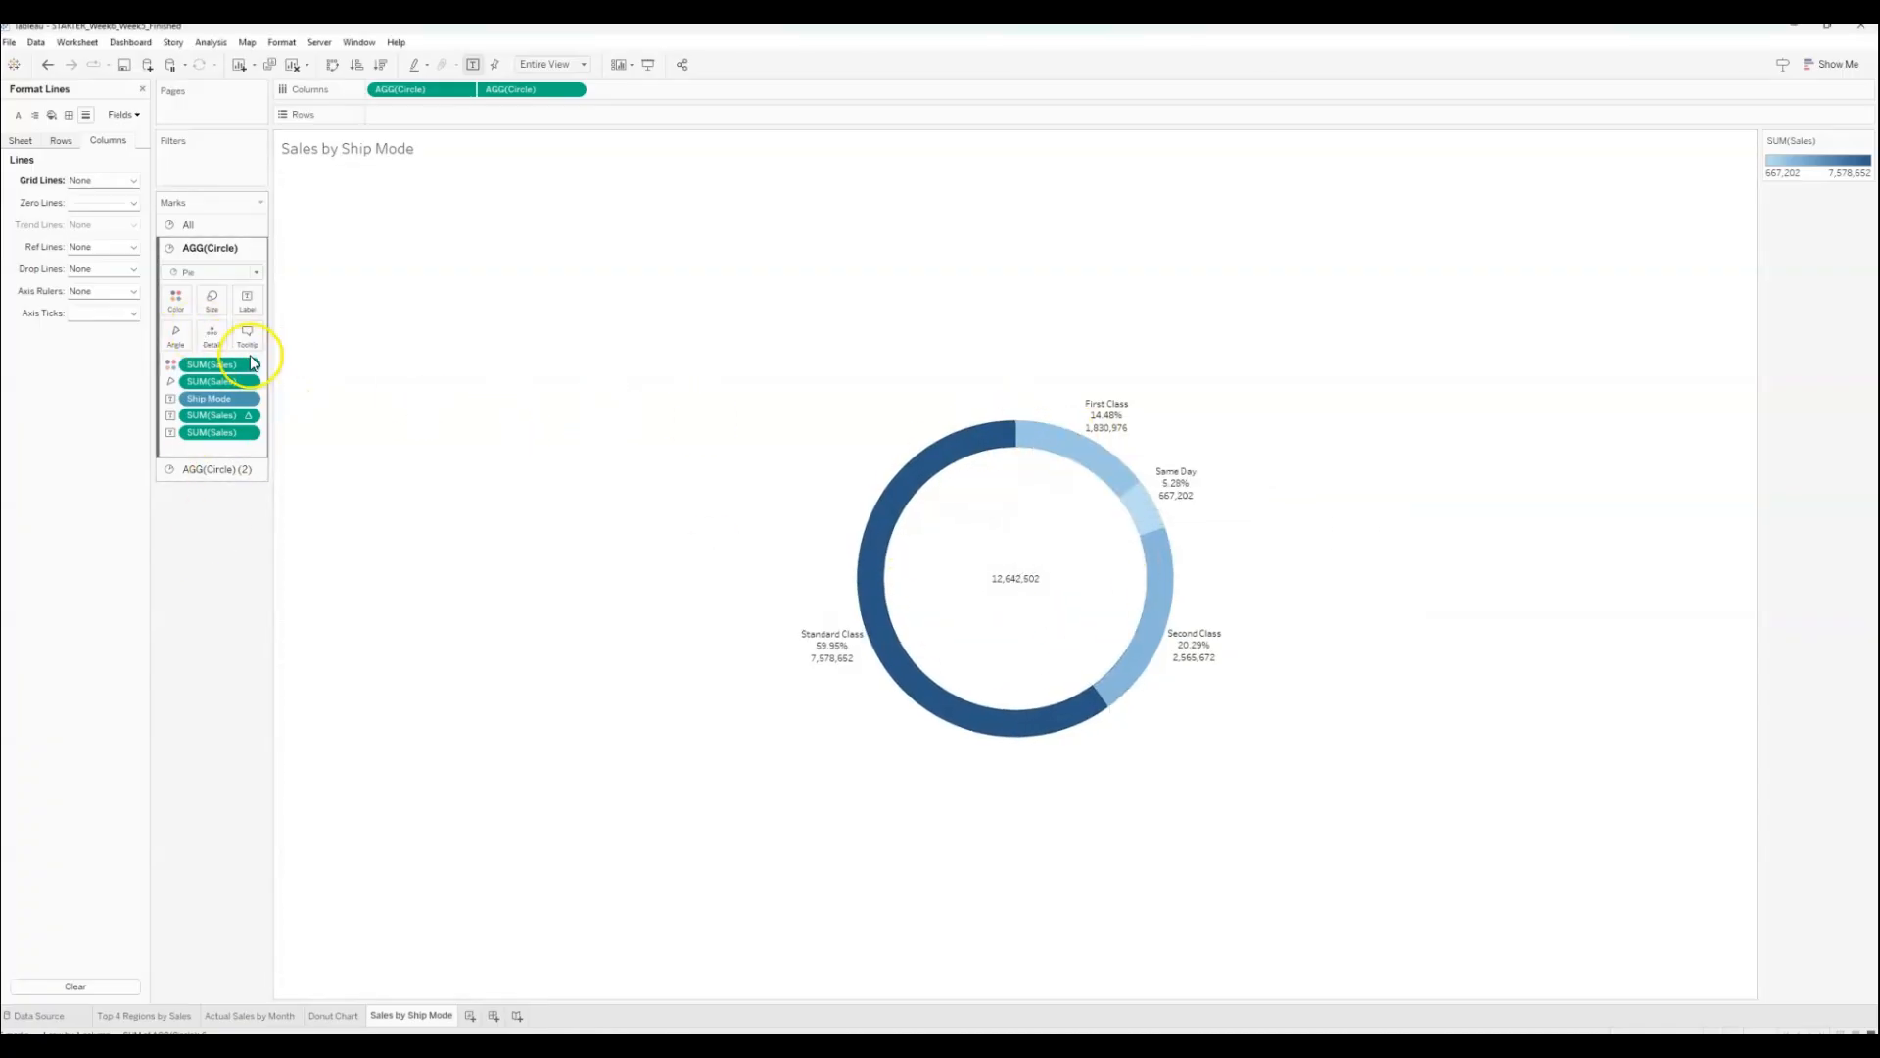
Step: Change the outer ring's Sales color palette to Purple
left_click(179, 304)
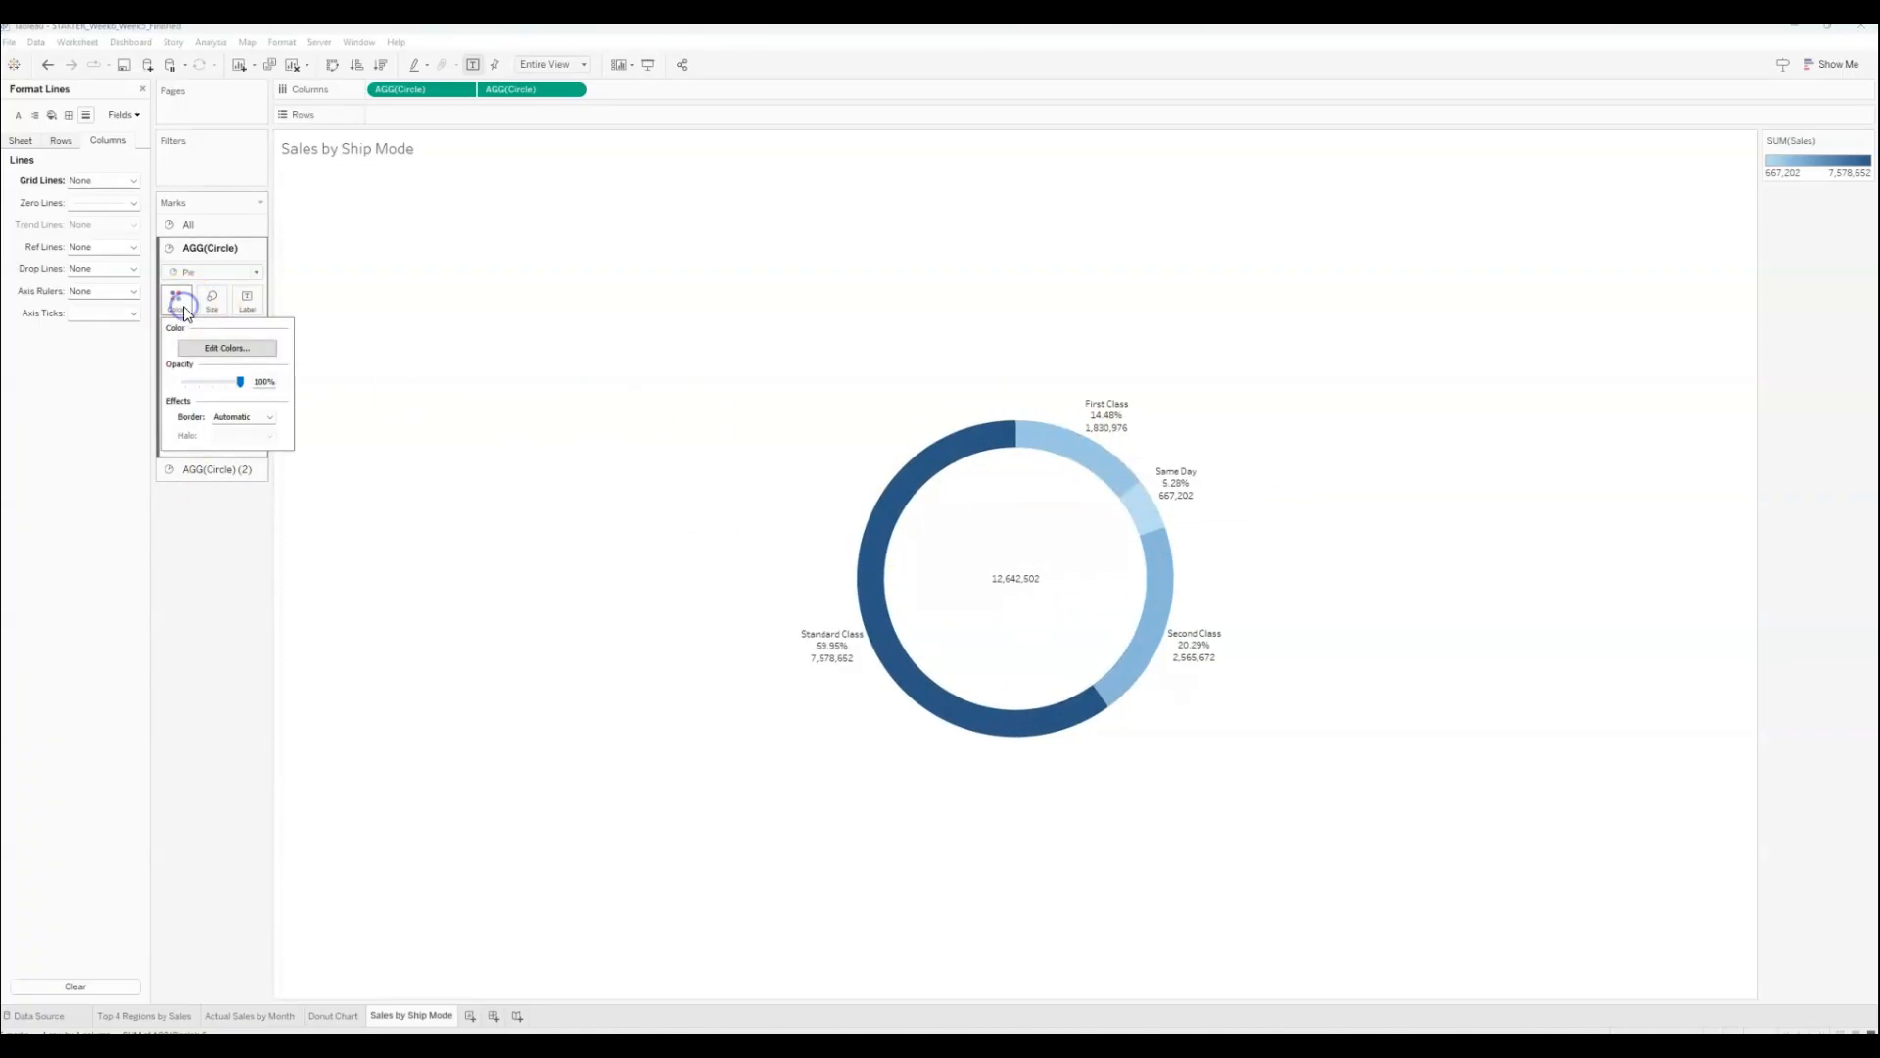
left_click(221, 351)
left_click(1087, 476)
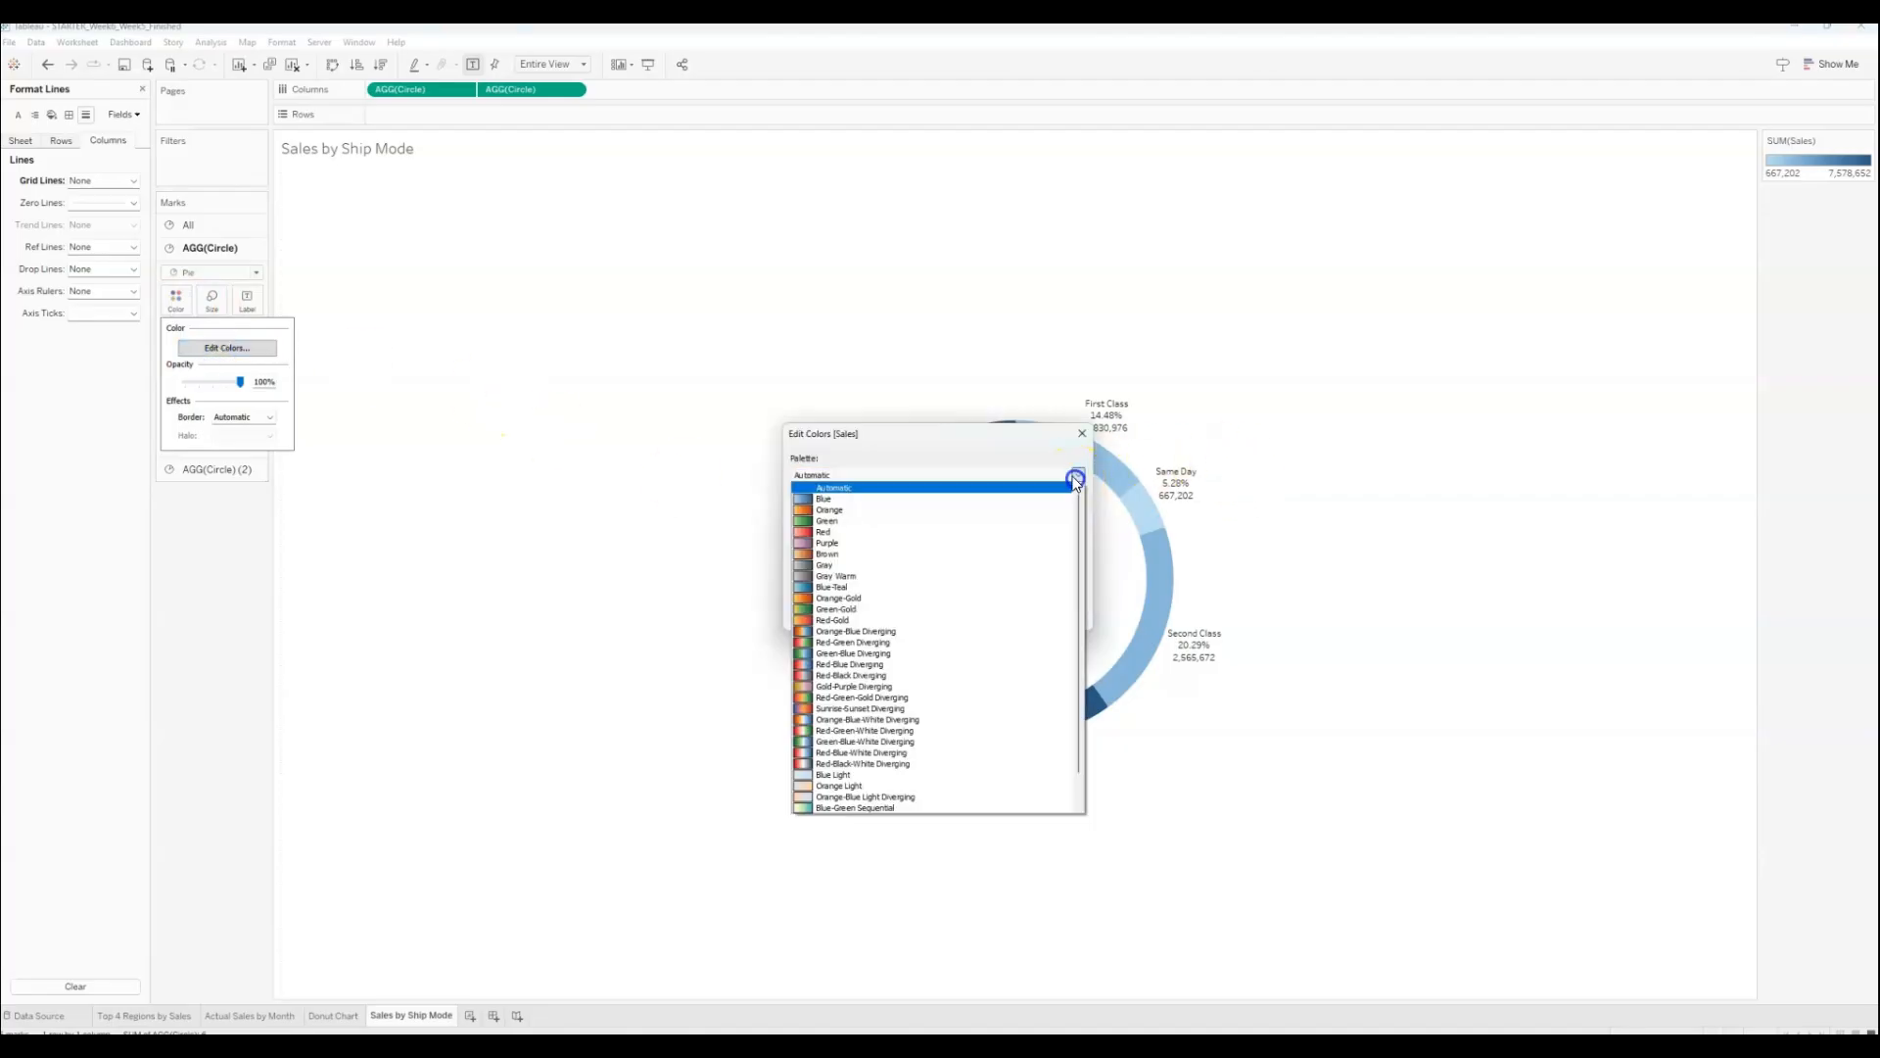
left_click(882, 538)
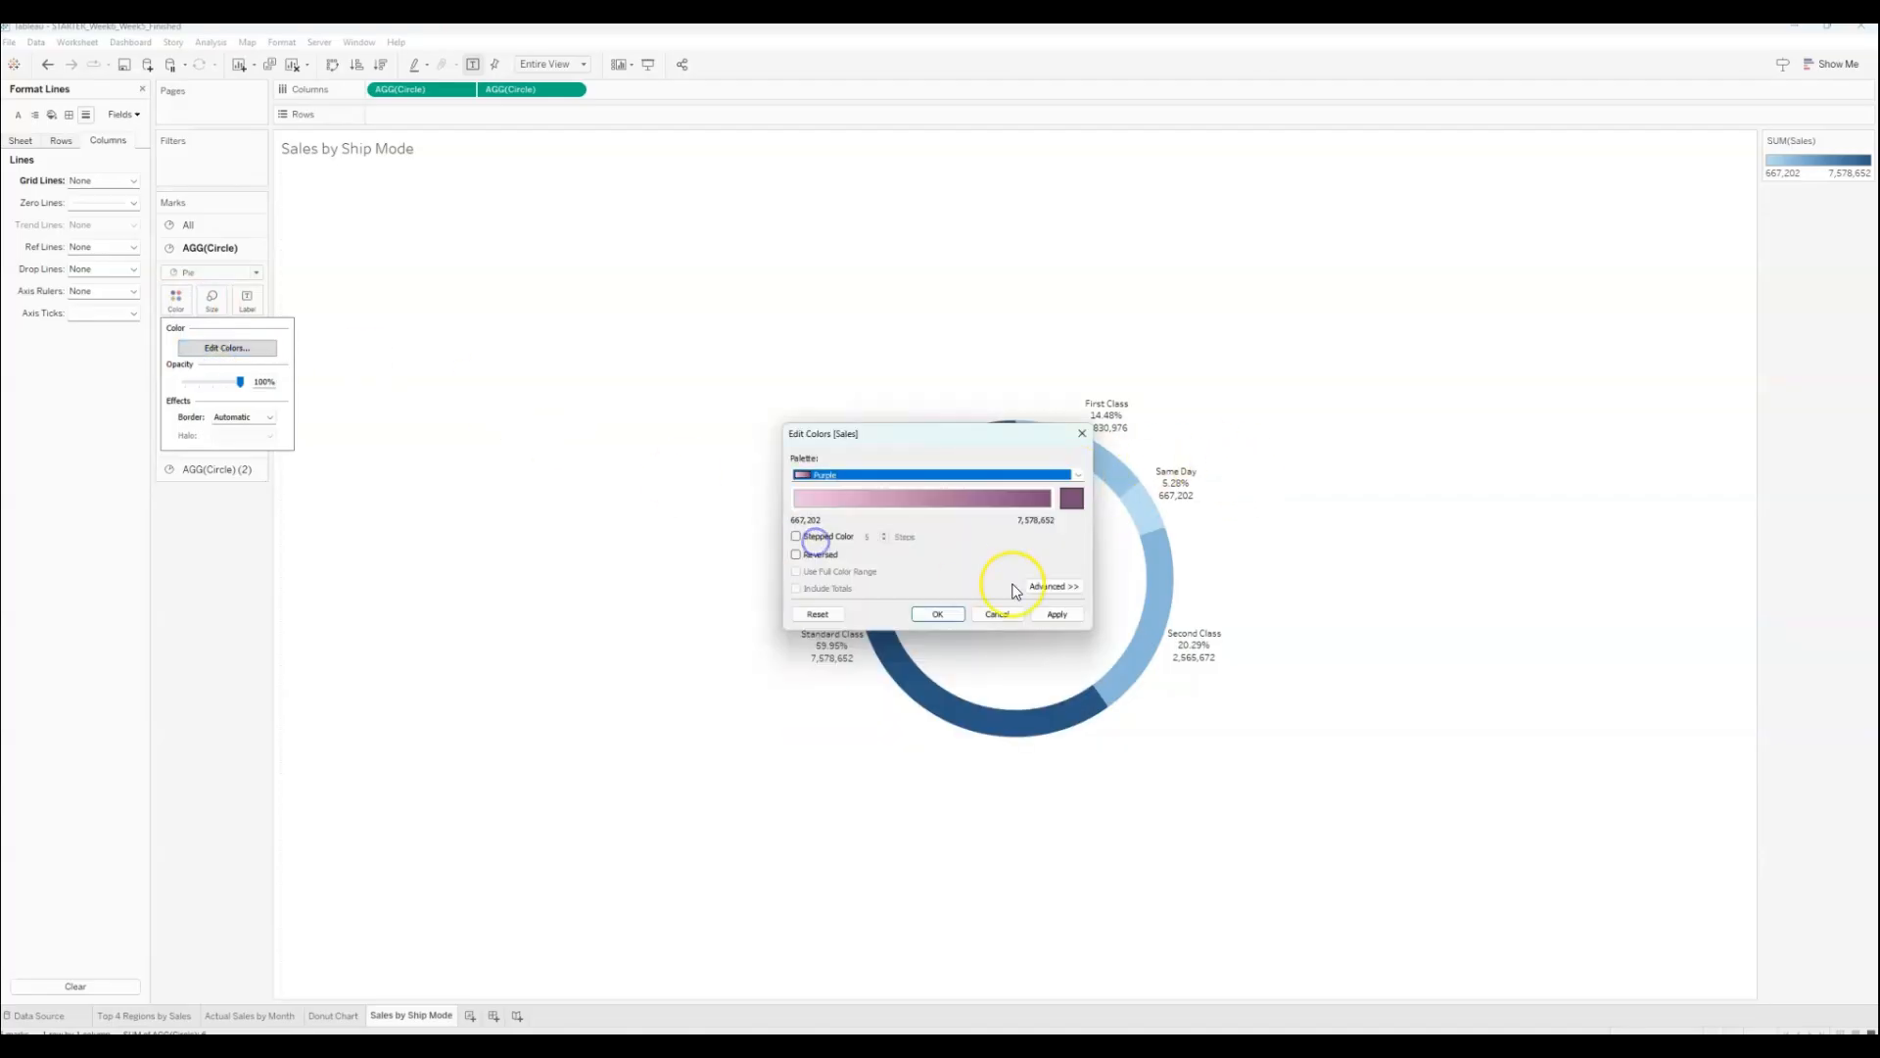
left_click(1058, 614)
left_click(937, 614)
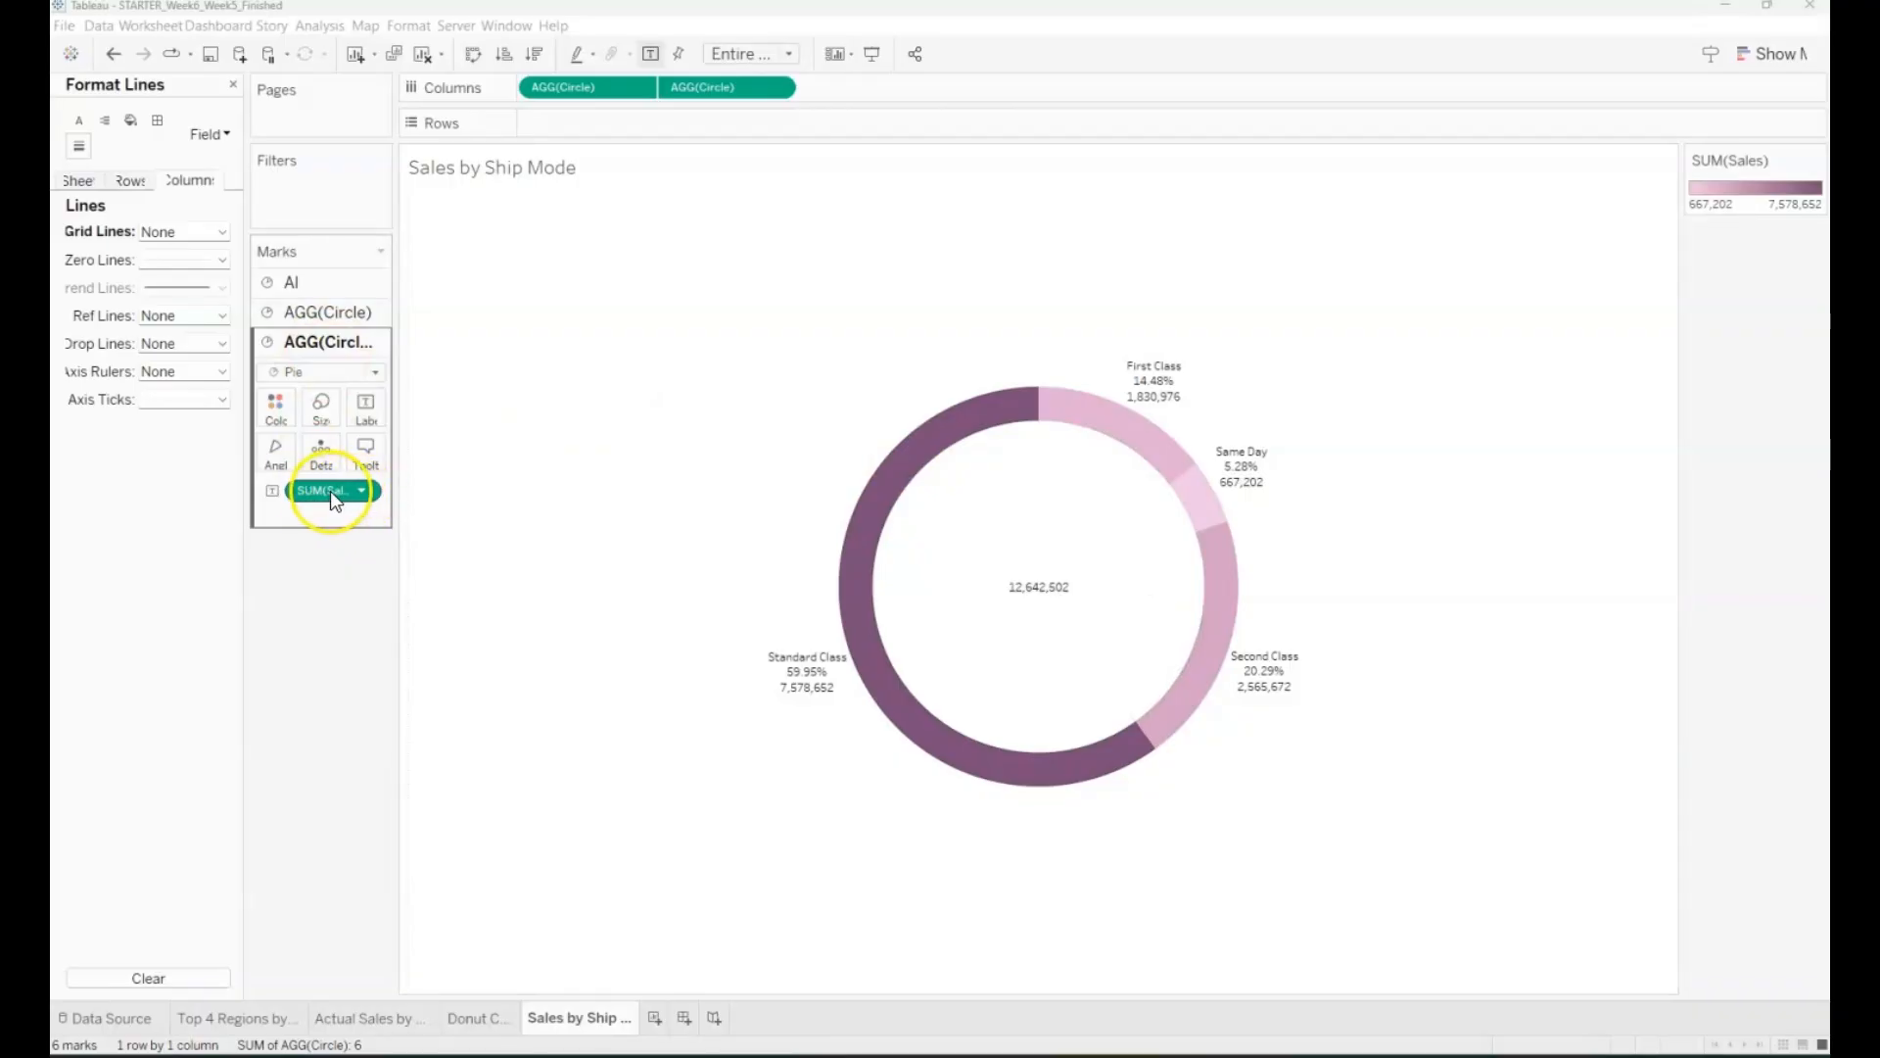
Step: Format the inner circle's Sales total as Currency (Custom) with display units of Millions (M)
left_click(363, 492)
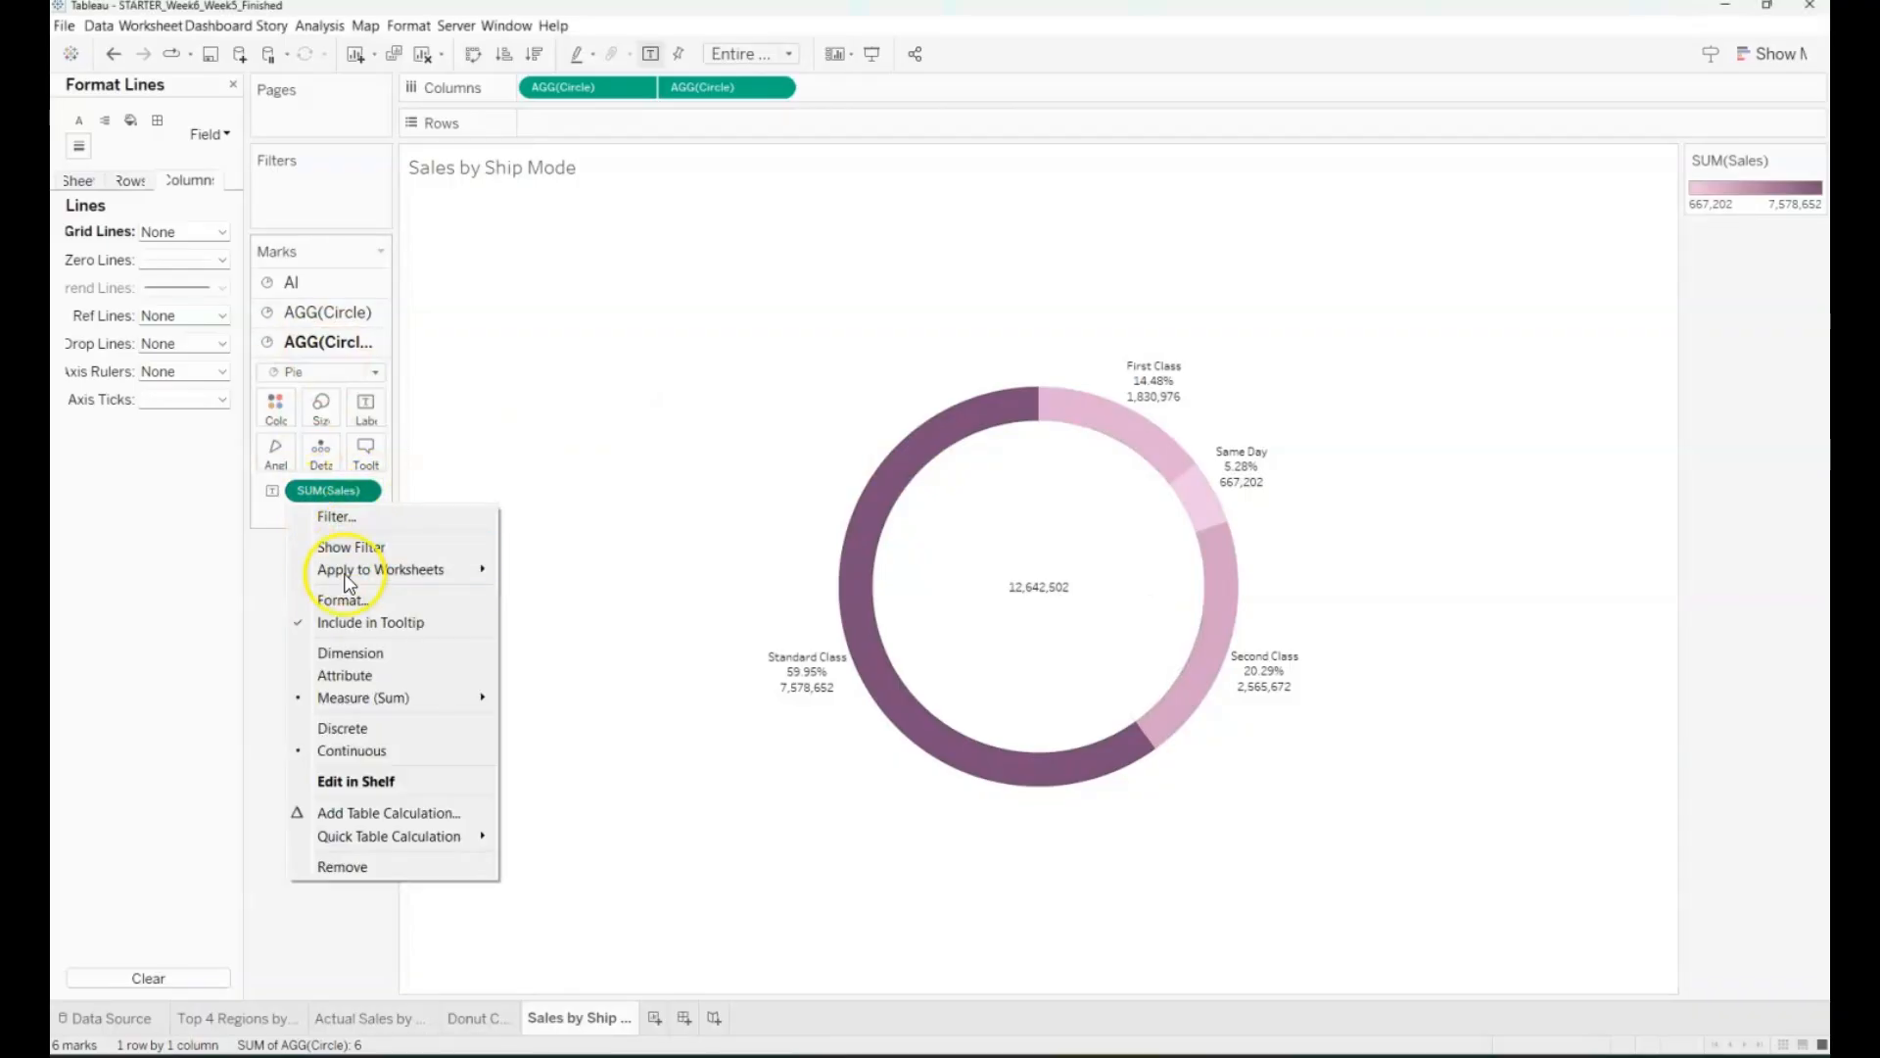
left_click(342, 601)
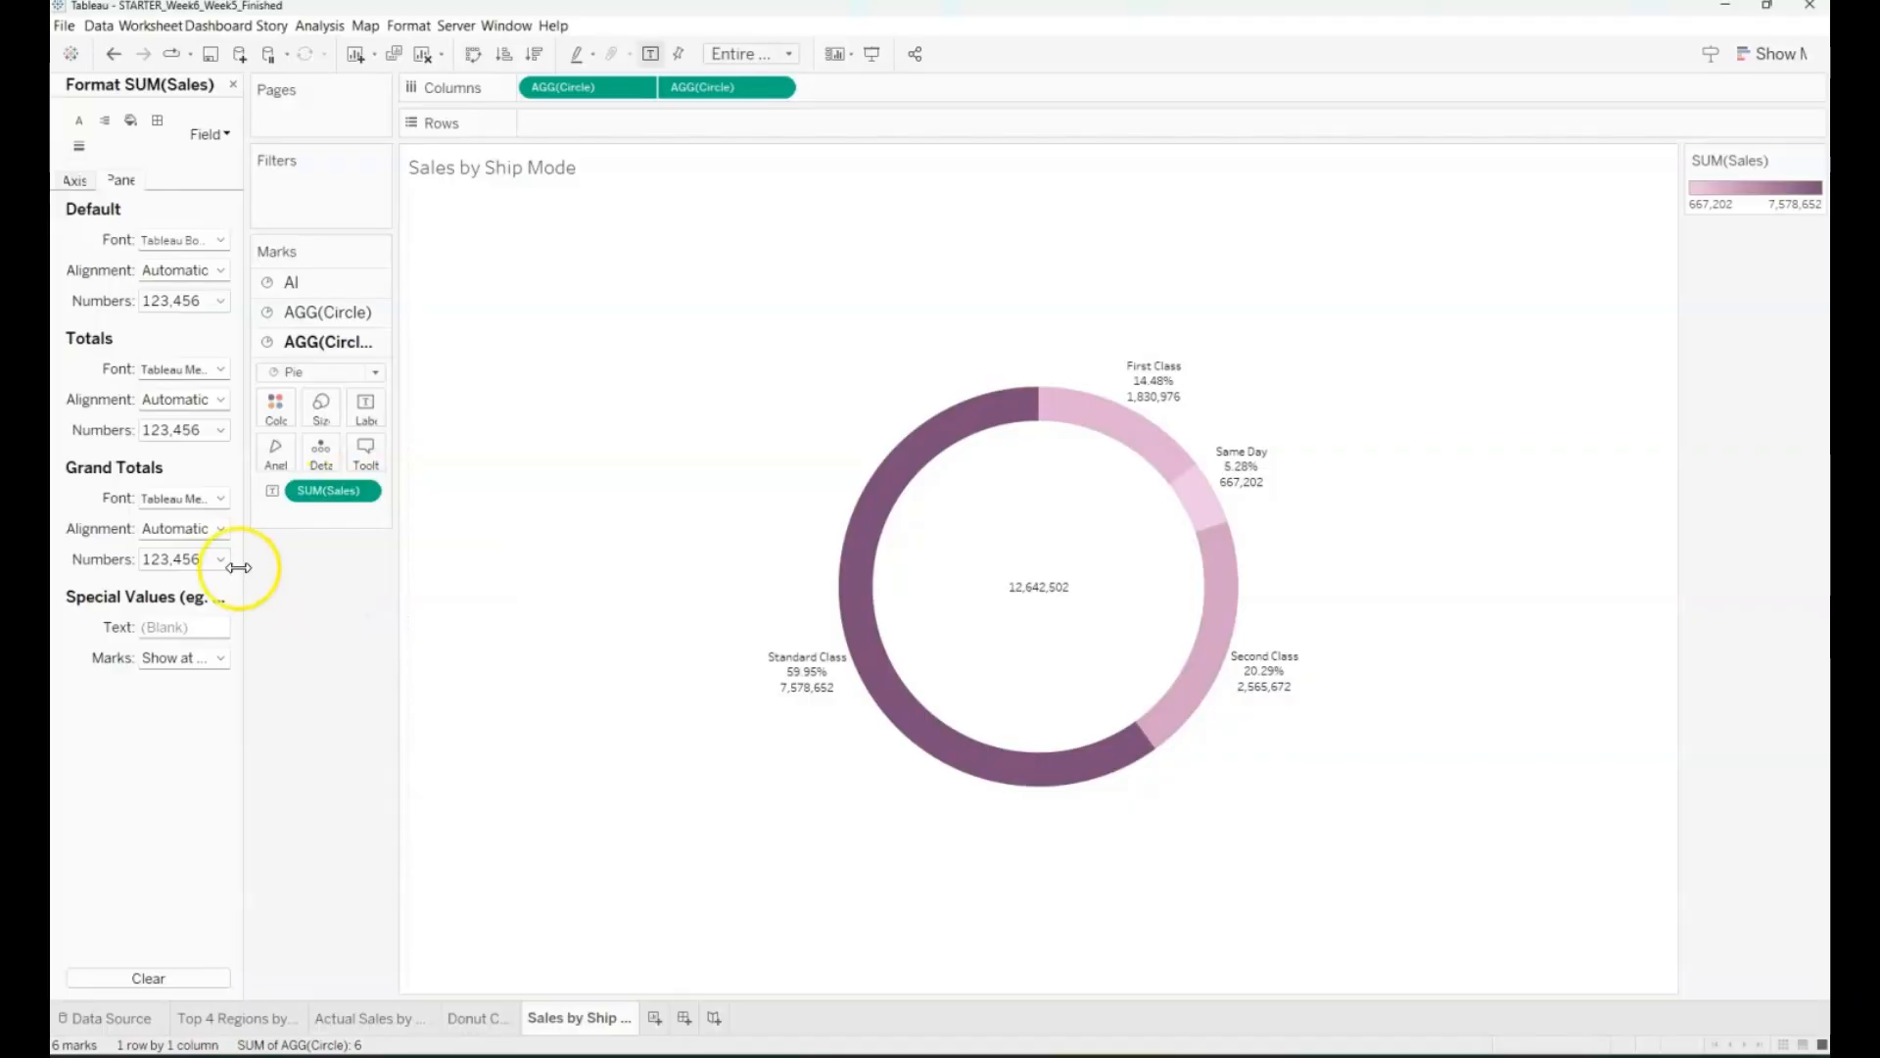
left_click_drag(248, 307, 316, 305)
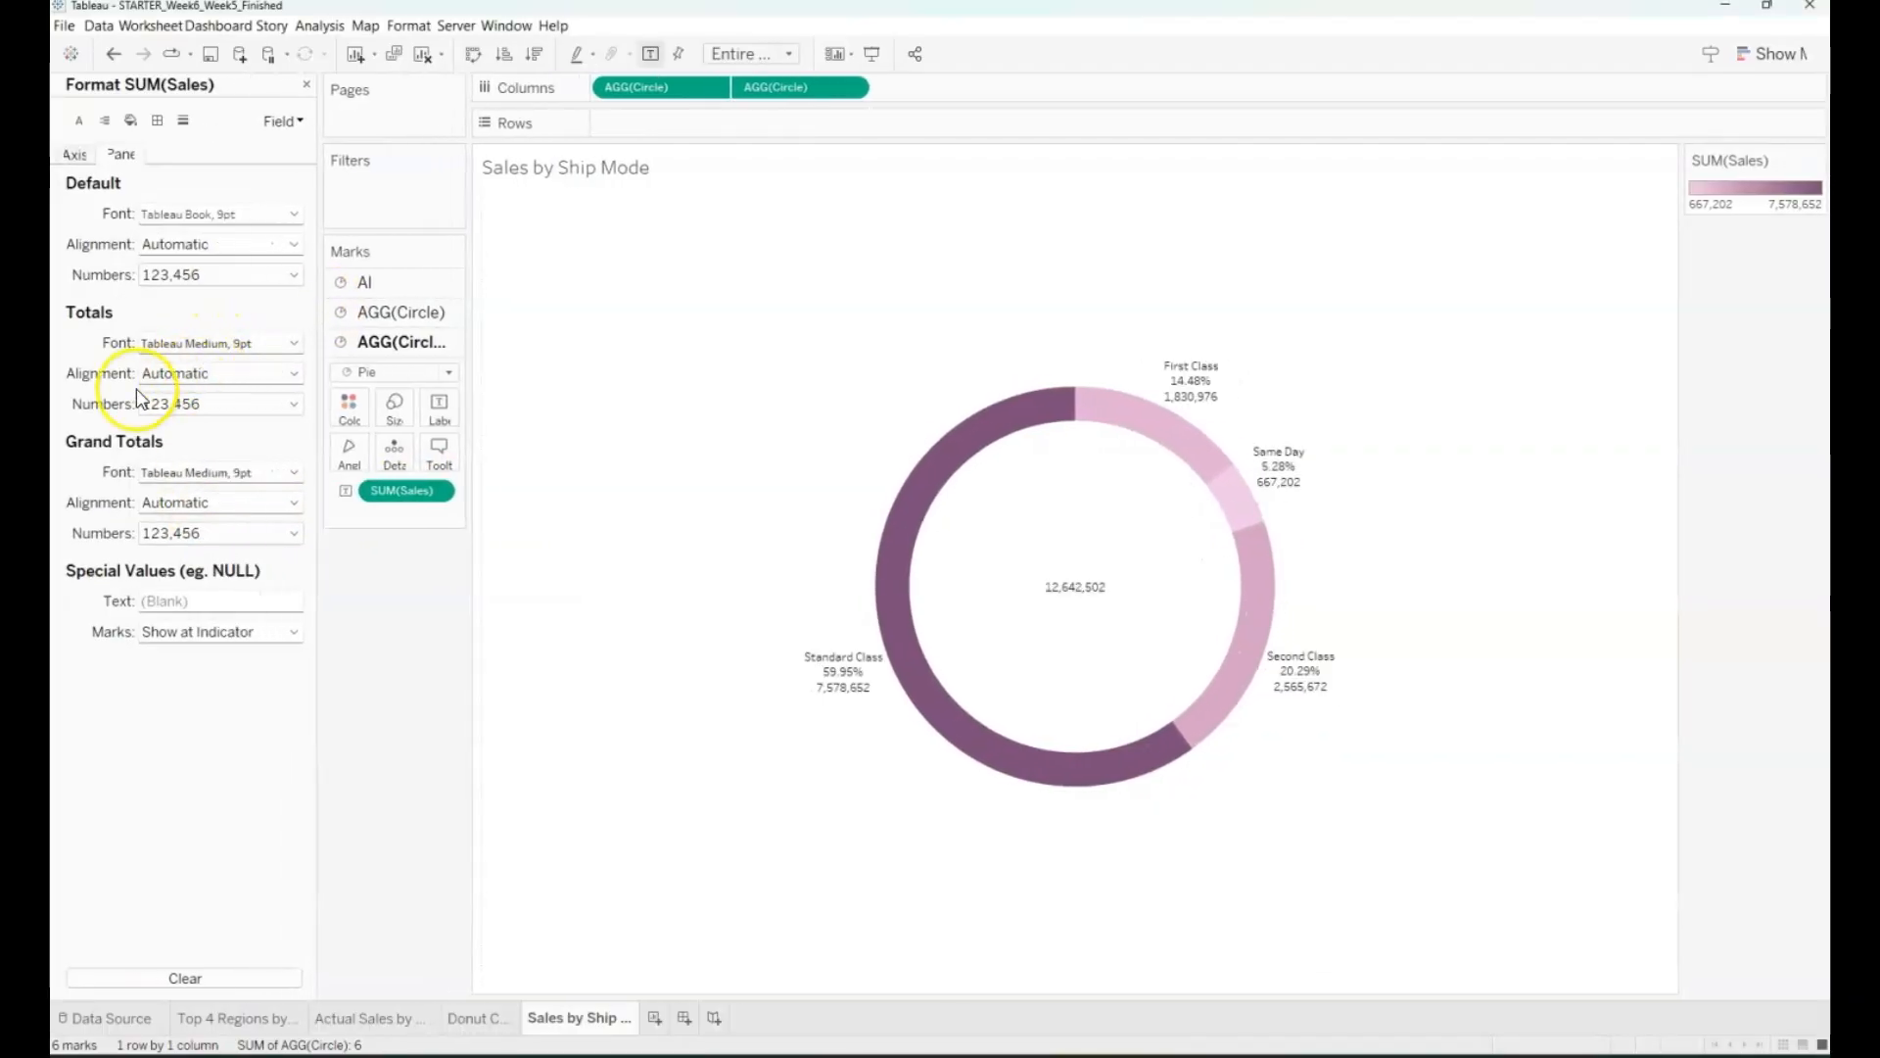
left_click(186, 276)
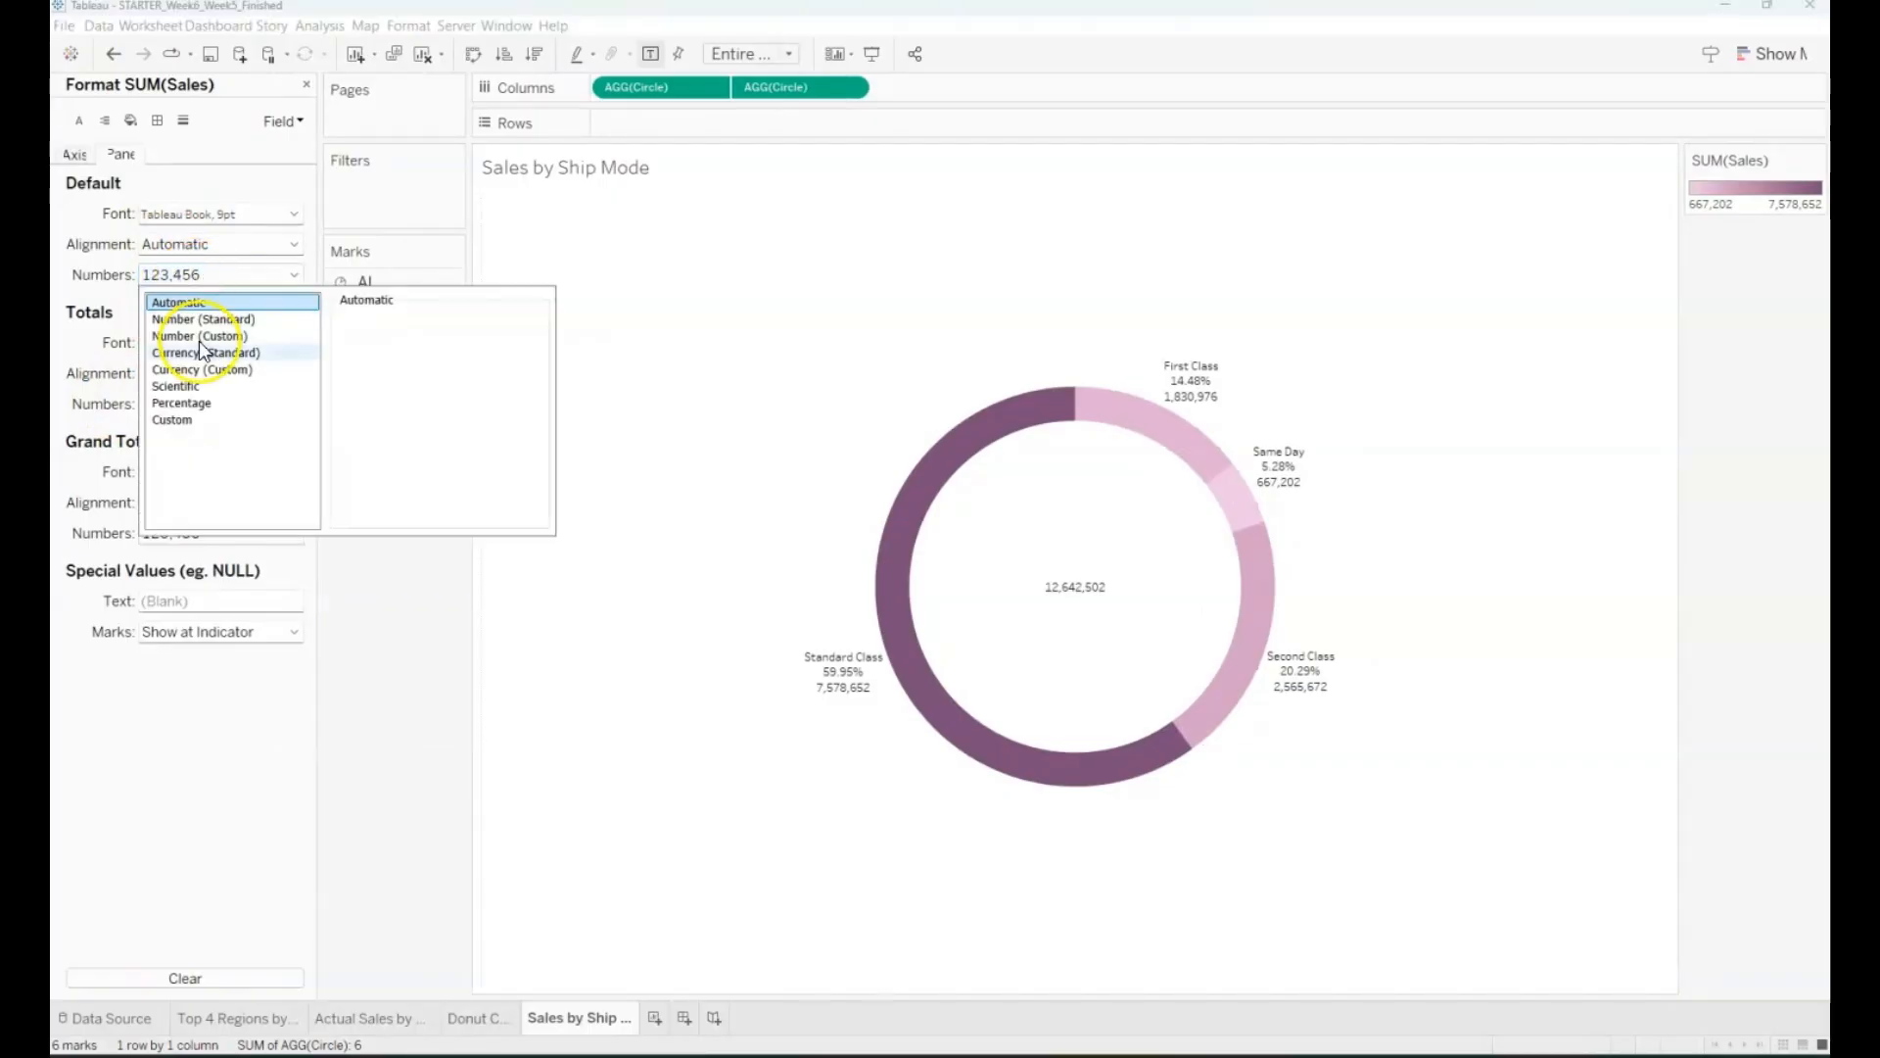
left_click(209, 371)
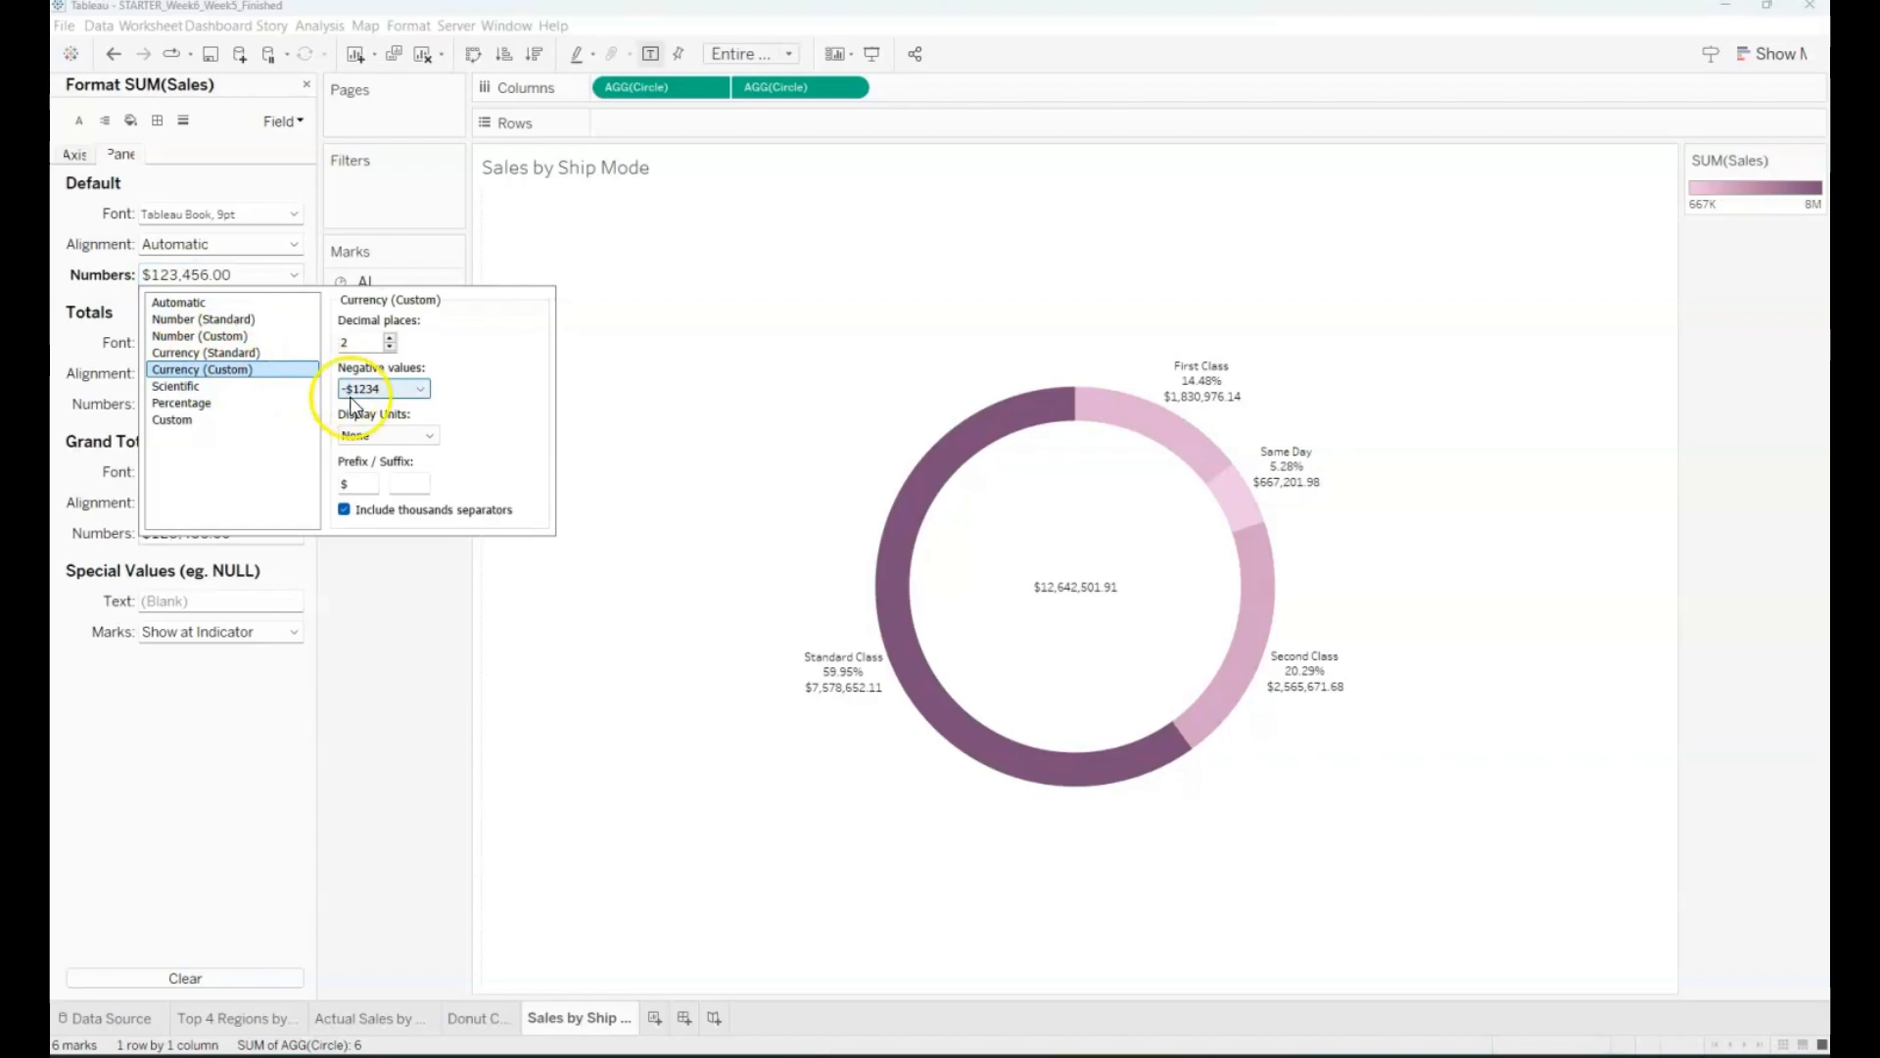
left_click(383, 433)
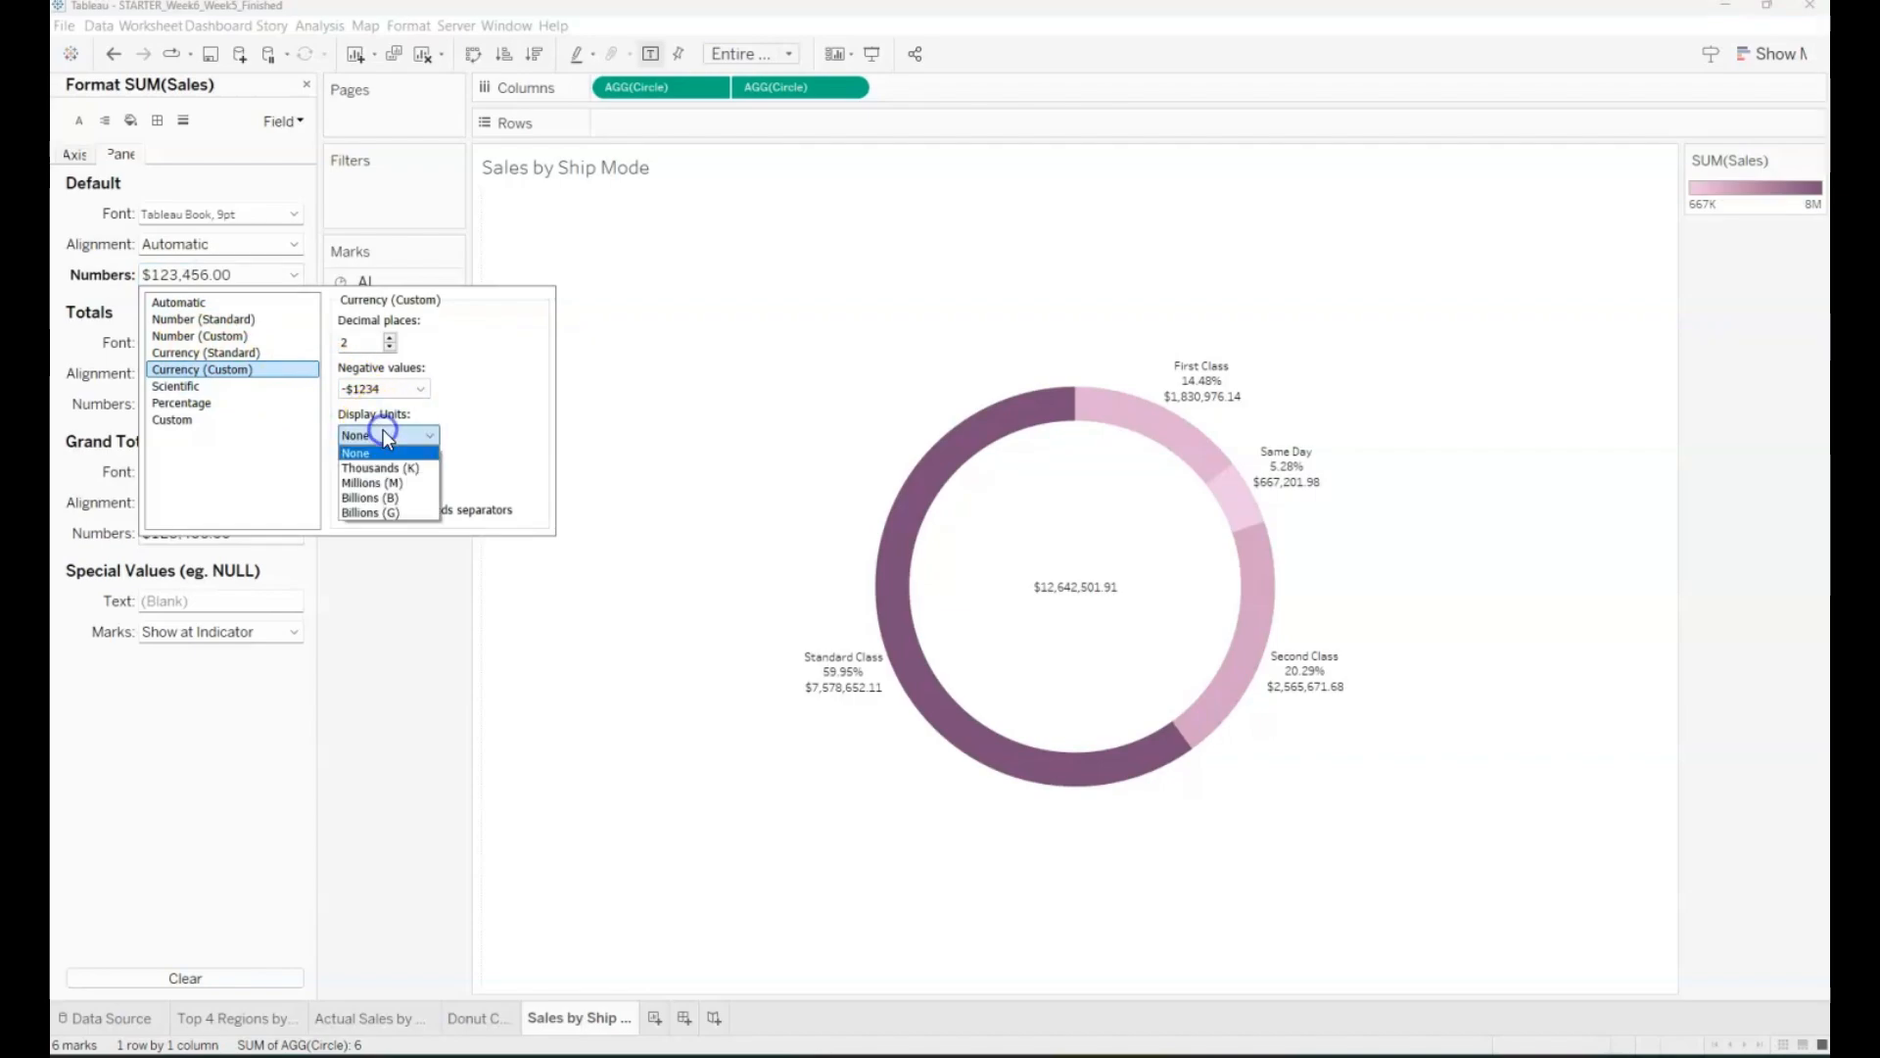
left_click(386, 481)
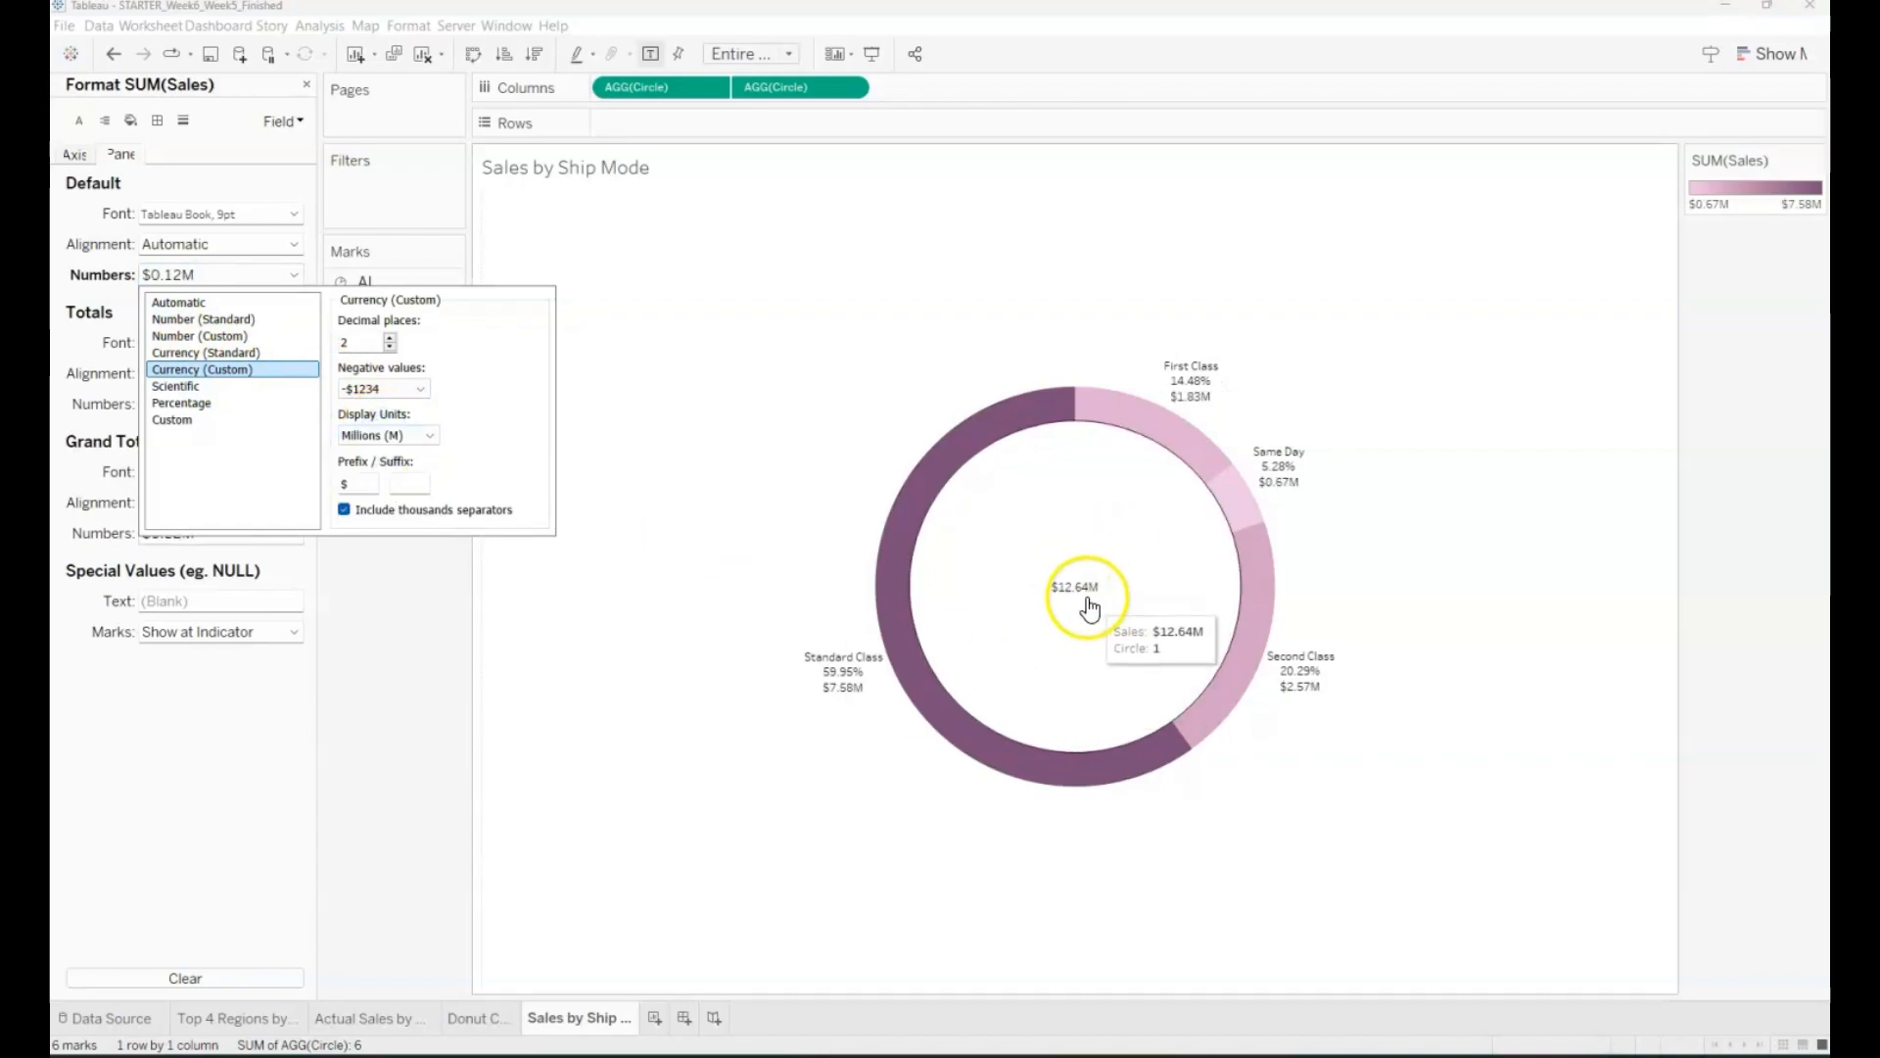
Step: Set the font of the Sales total in the donut's center to 26 pt bold
left_click(294, 213)
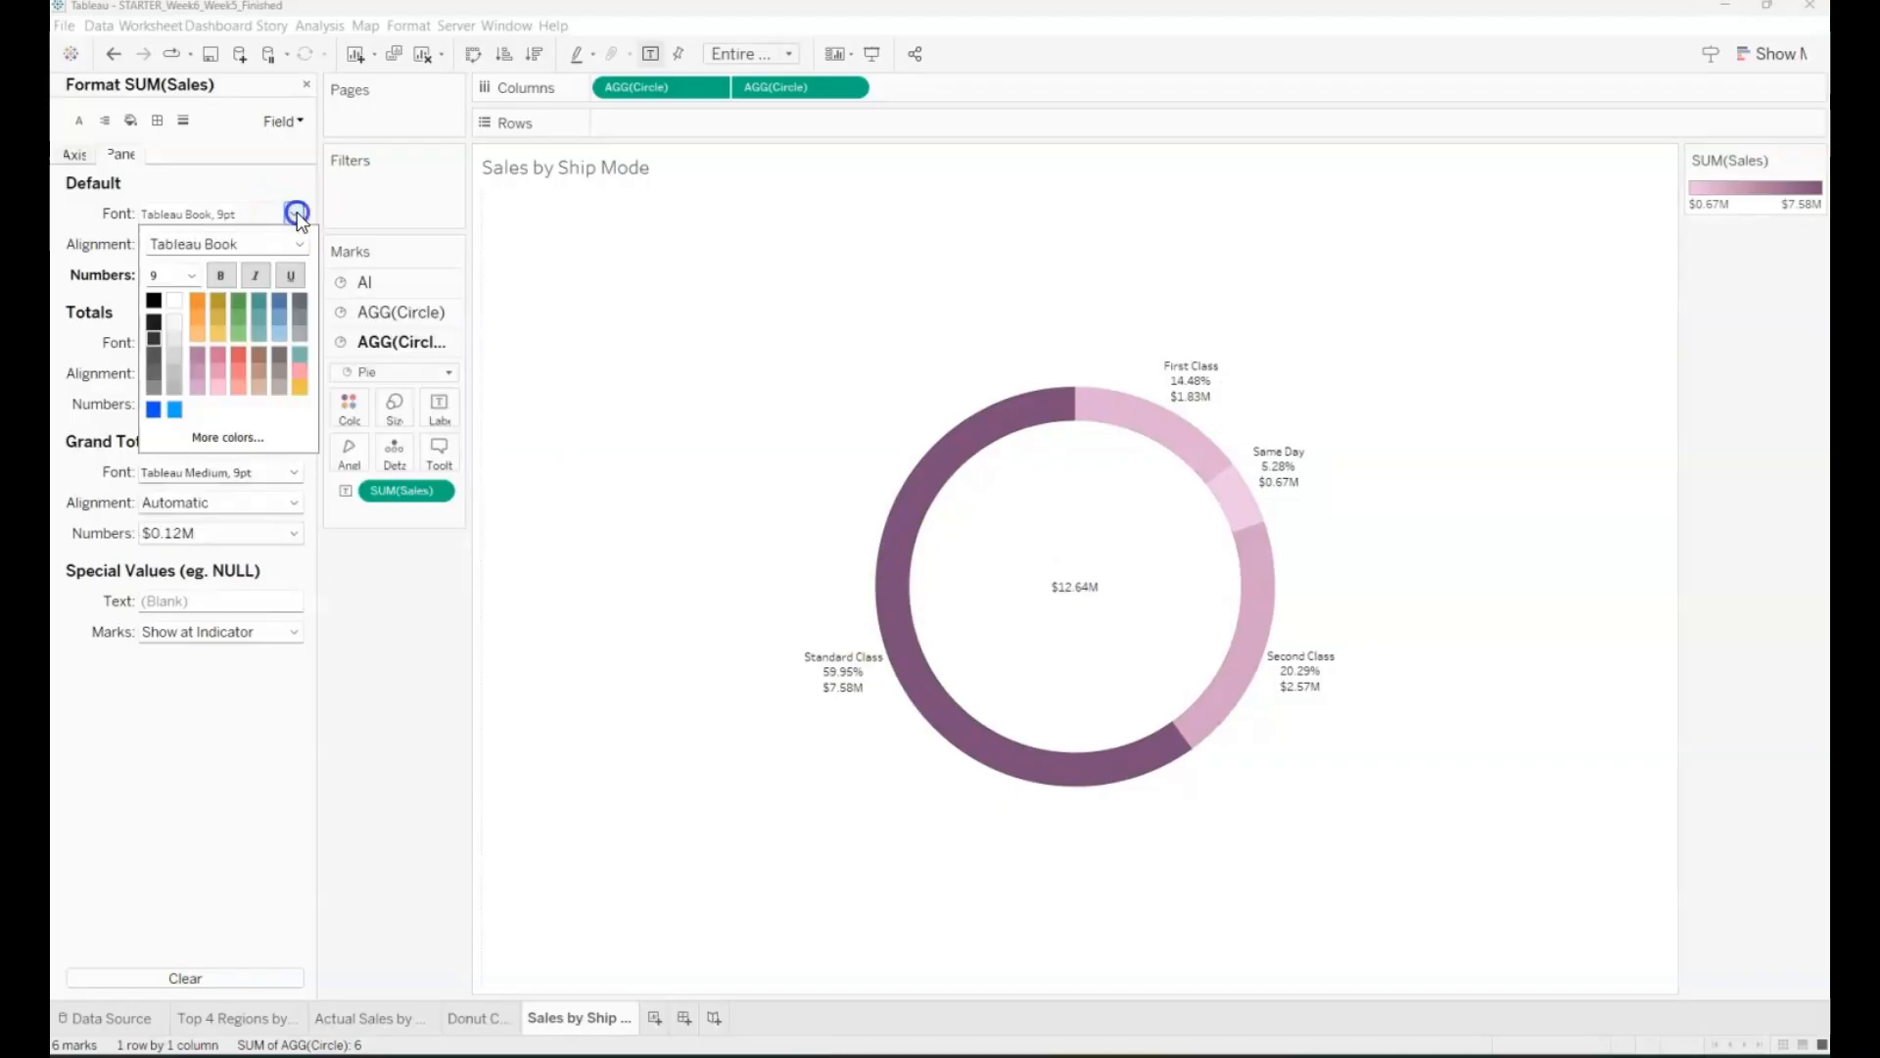
left_click(193, 275)
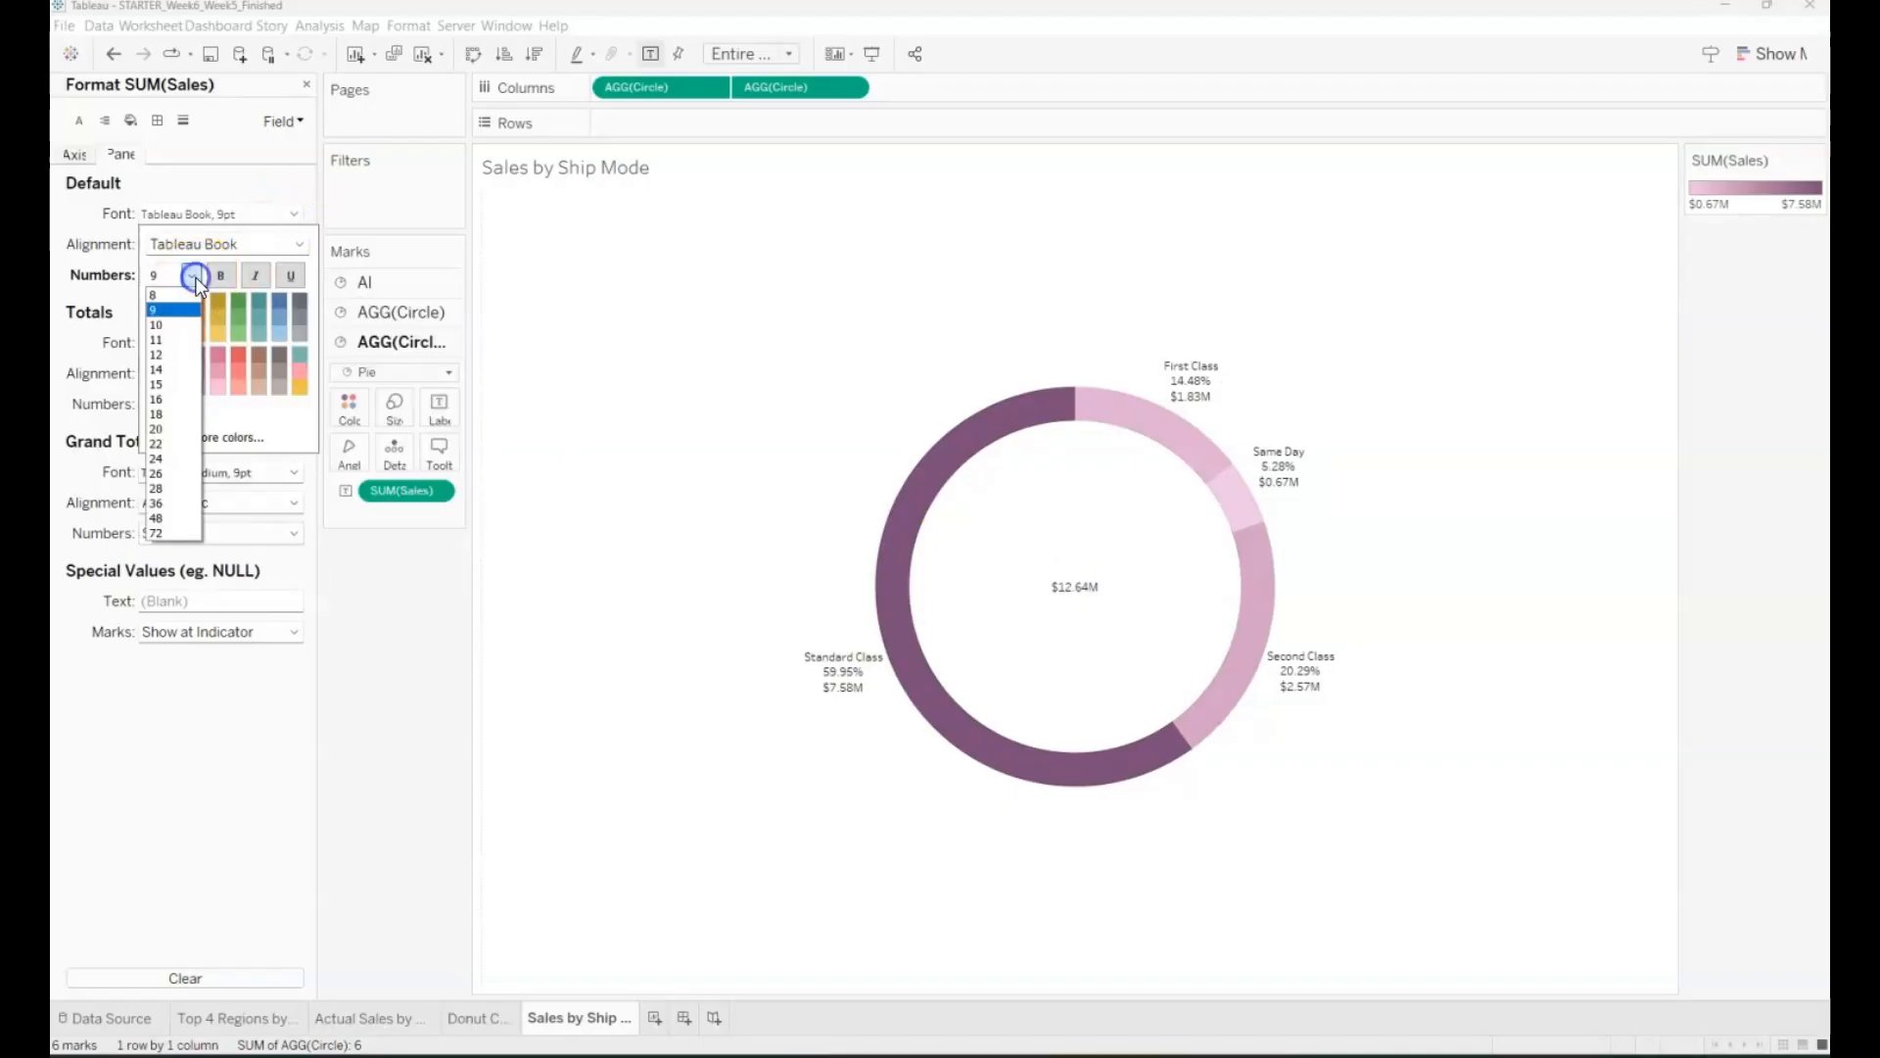
left_click(173, 467)
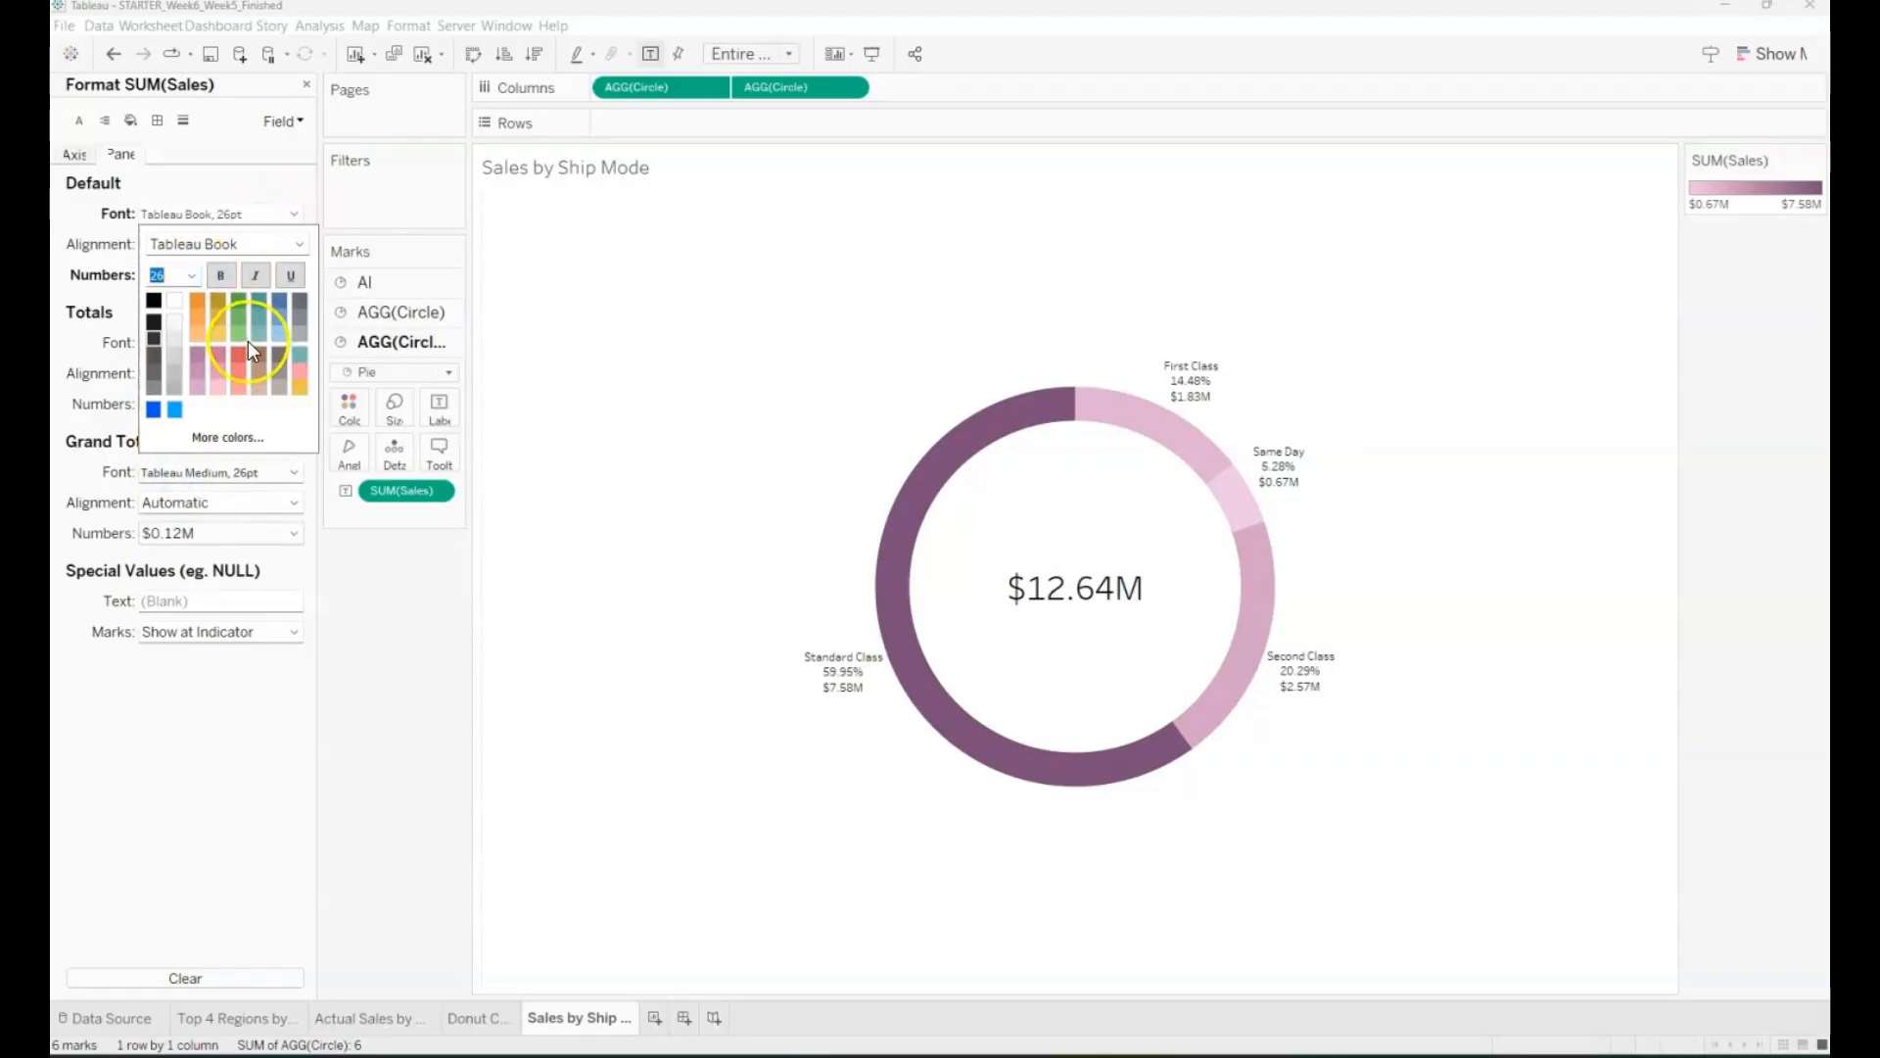
left_click(226, 275)
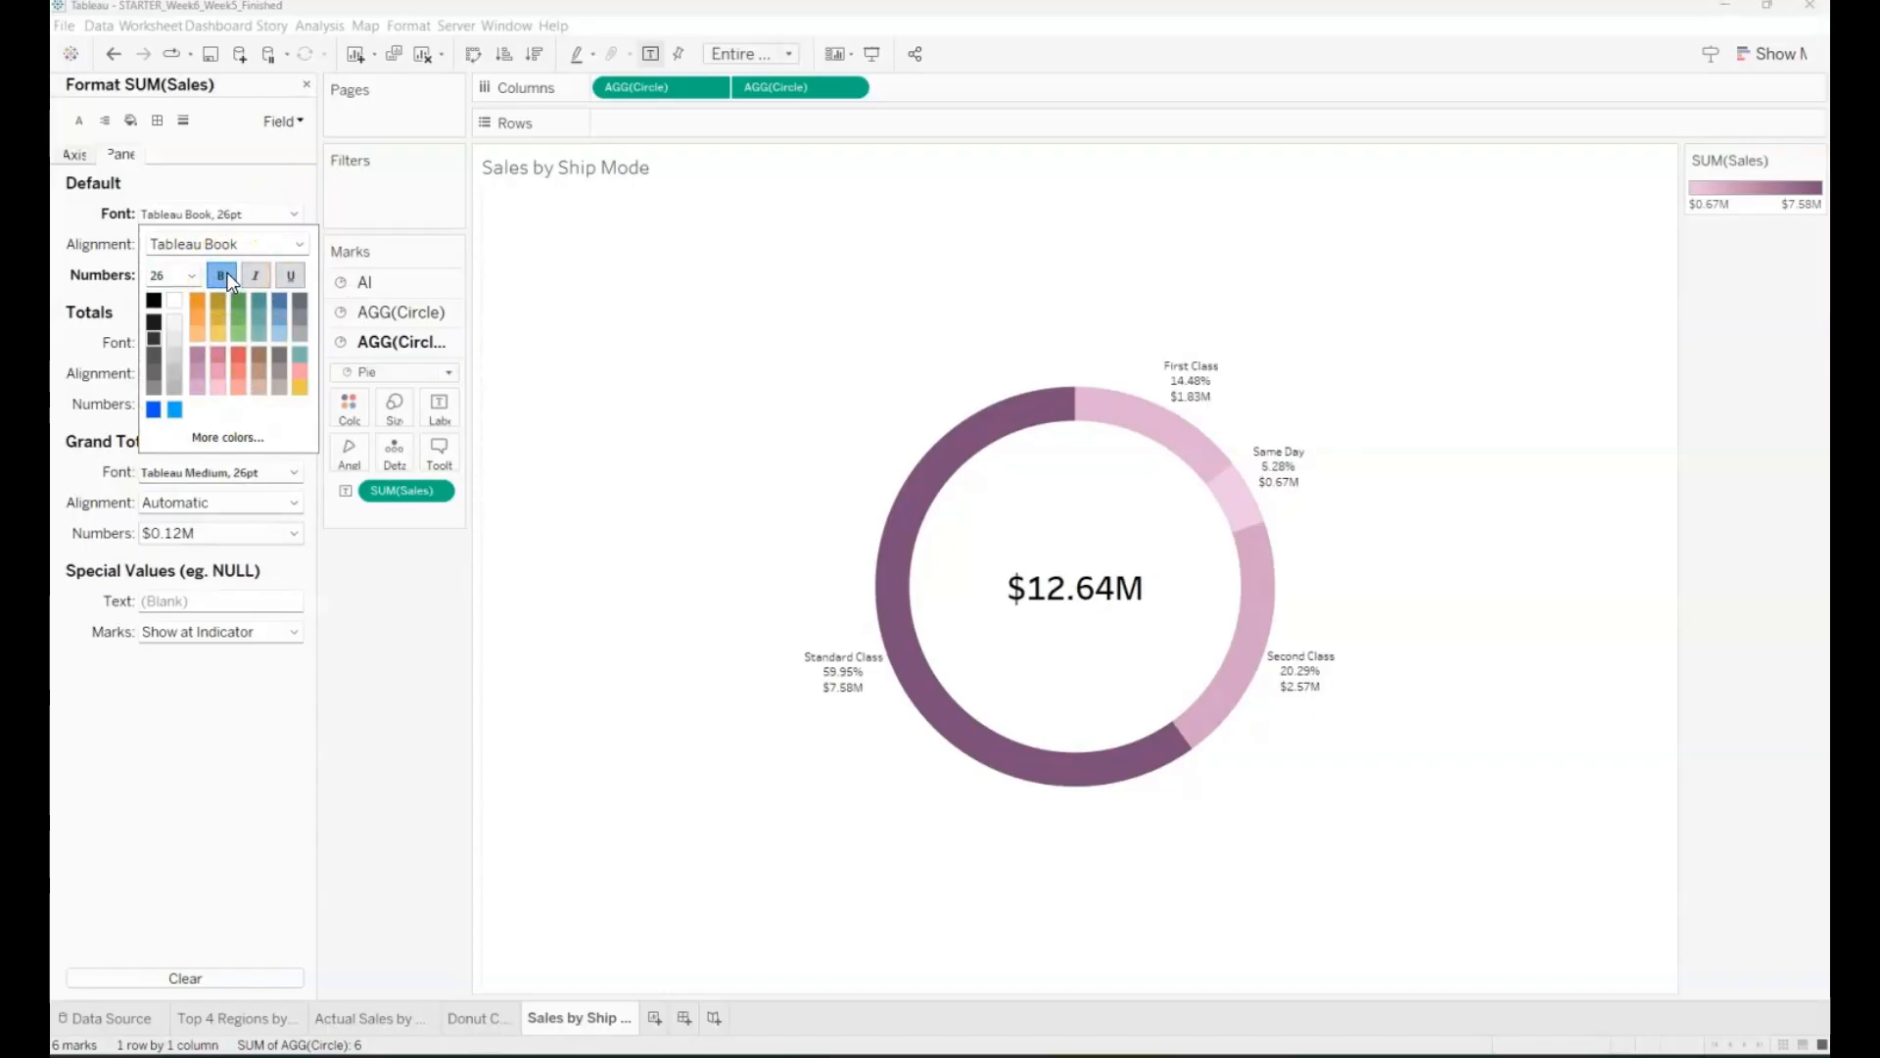
left_click(373, 648)
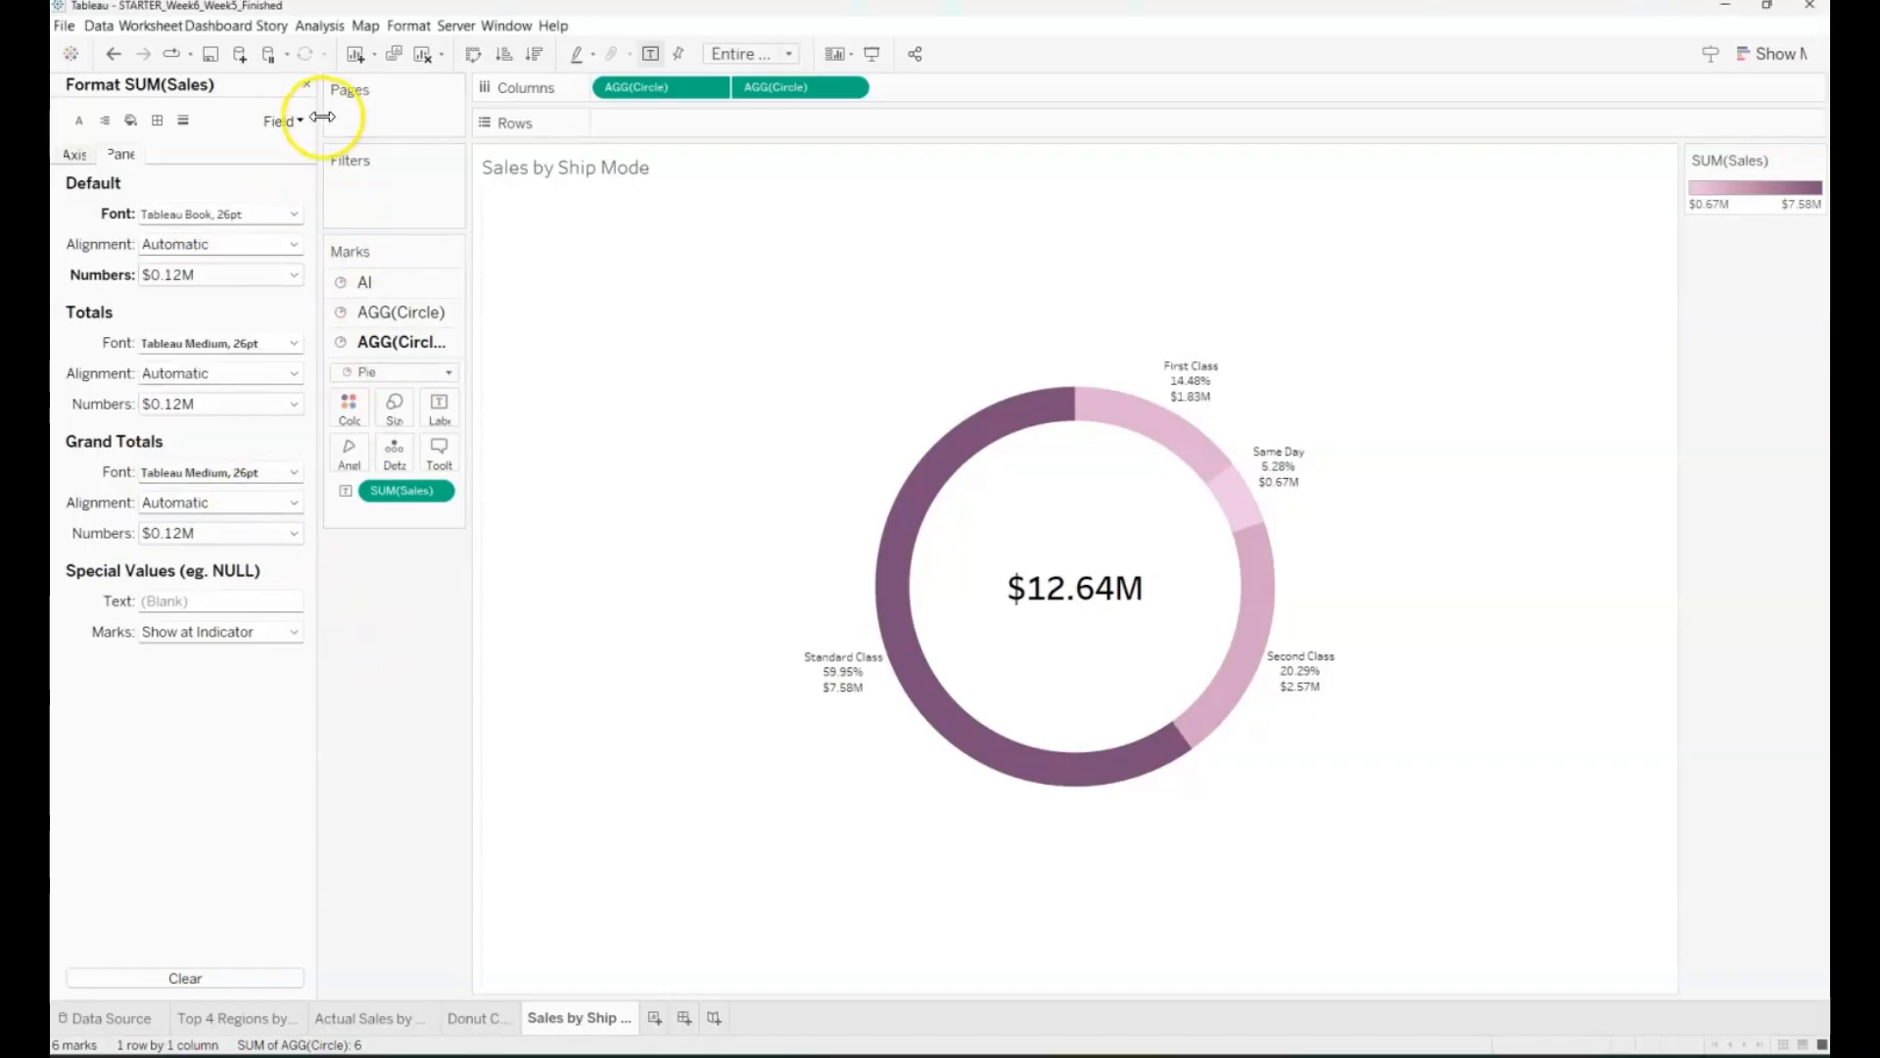
left_click(307, 85)
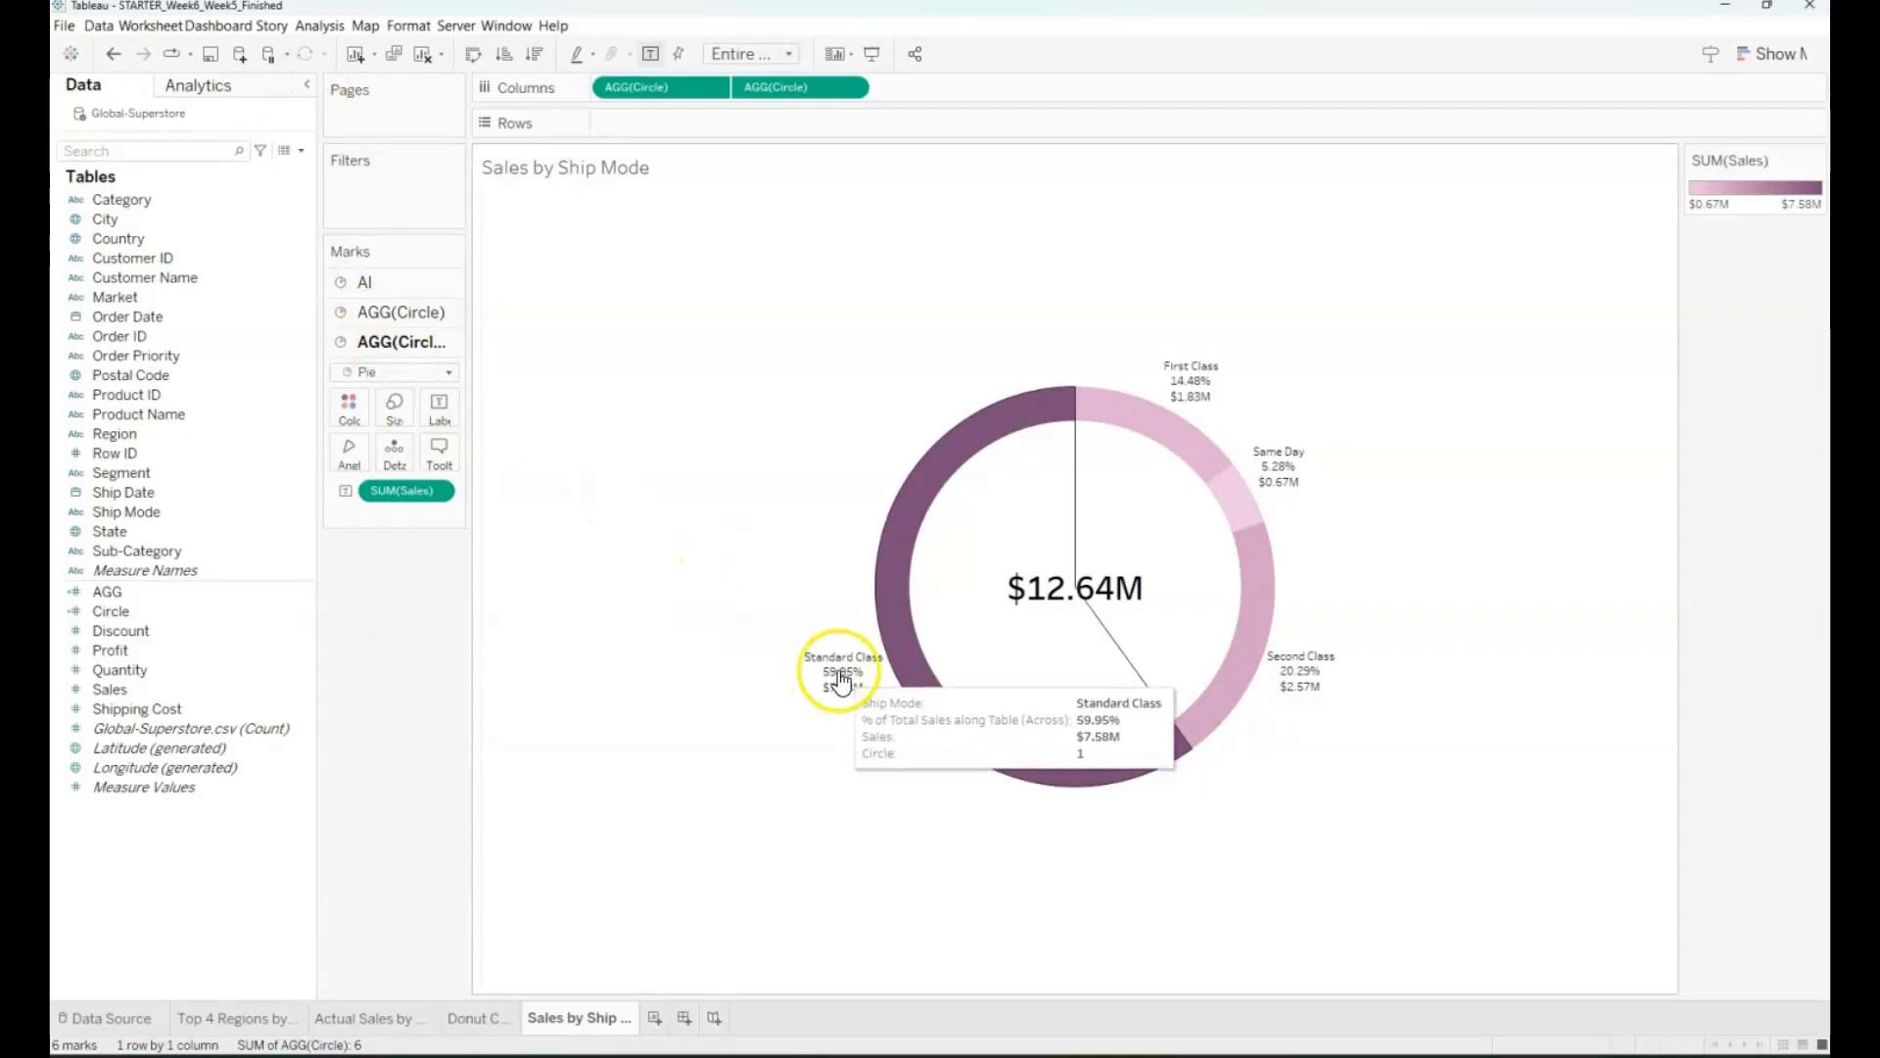
Step: Format the outer ring's percent-of-total Sales label as Percentage with 1 decimal place
mouse_move(848, 689)
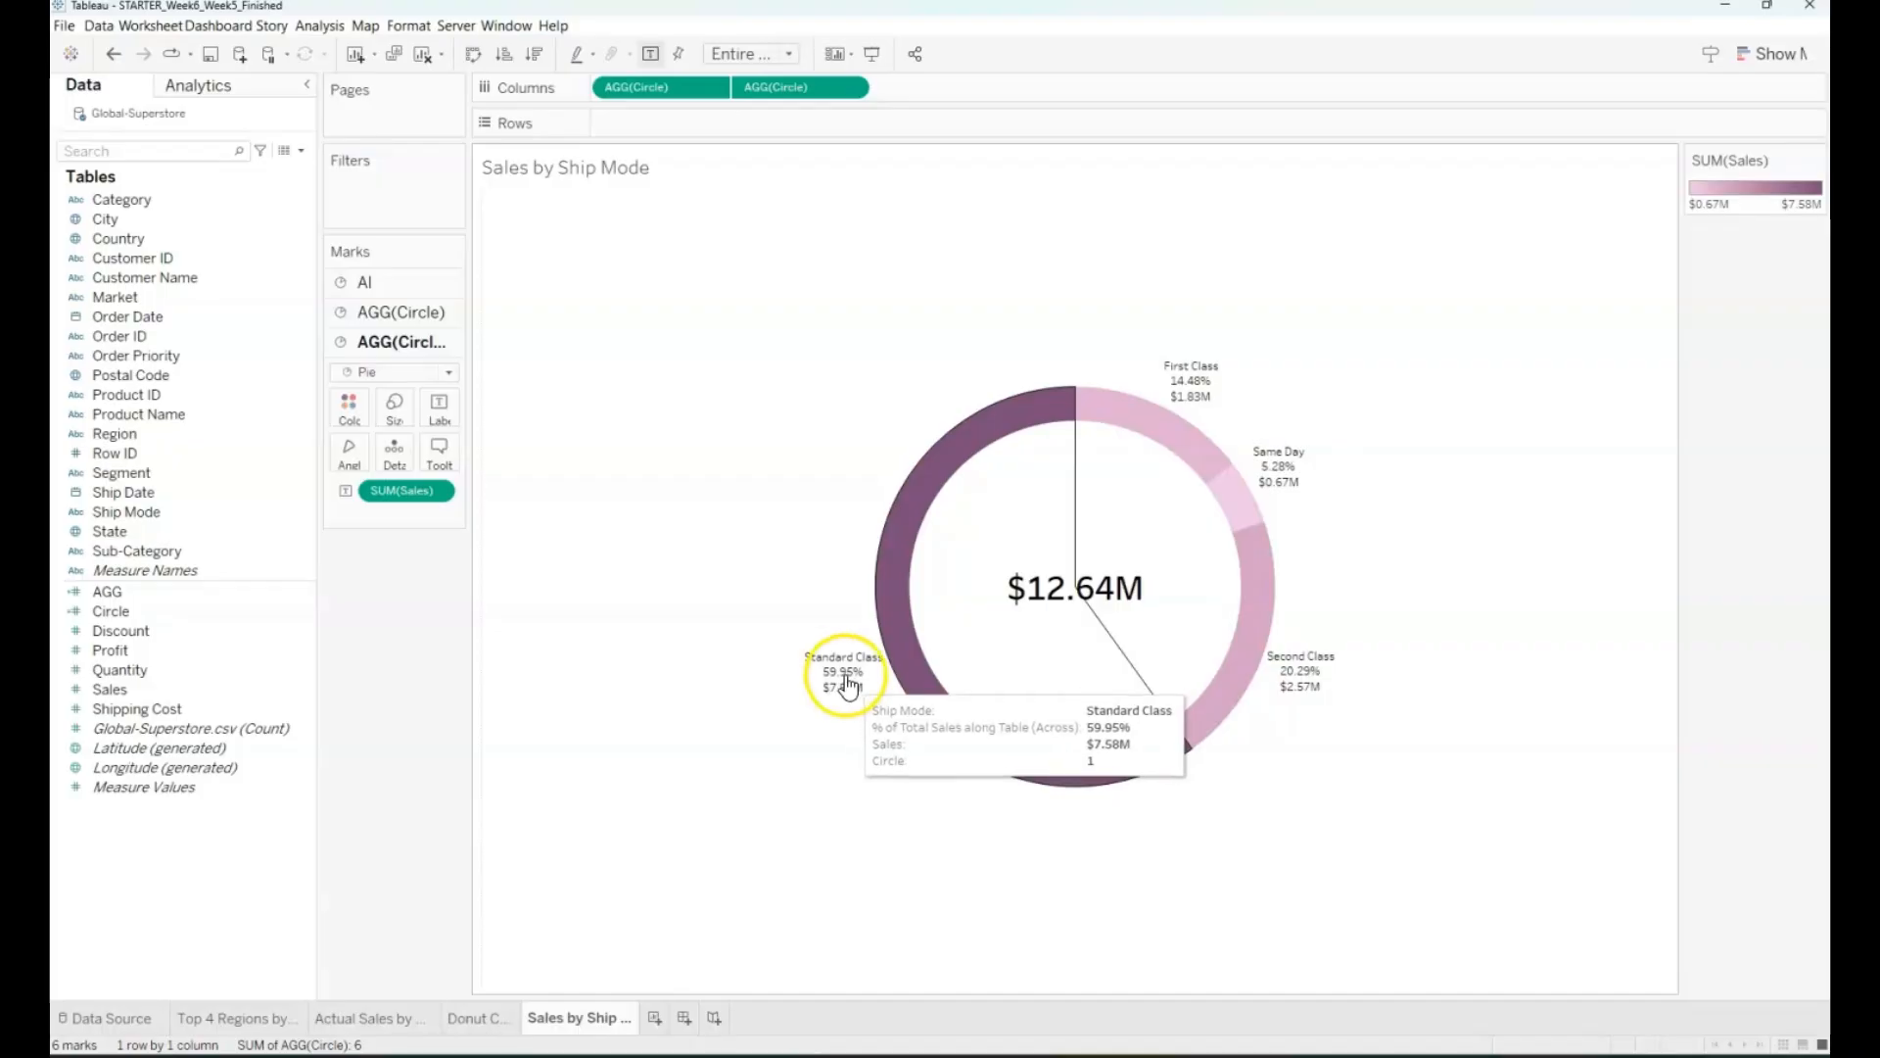
left_click(406, 311)
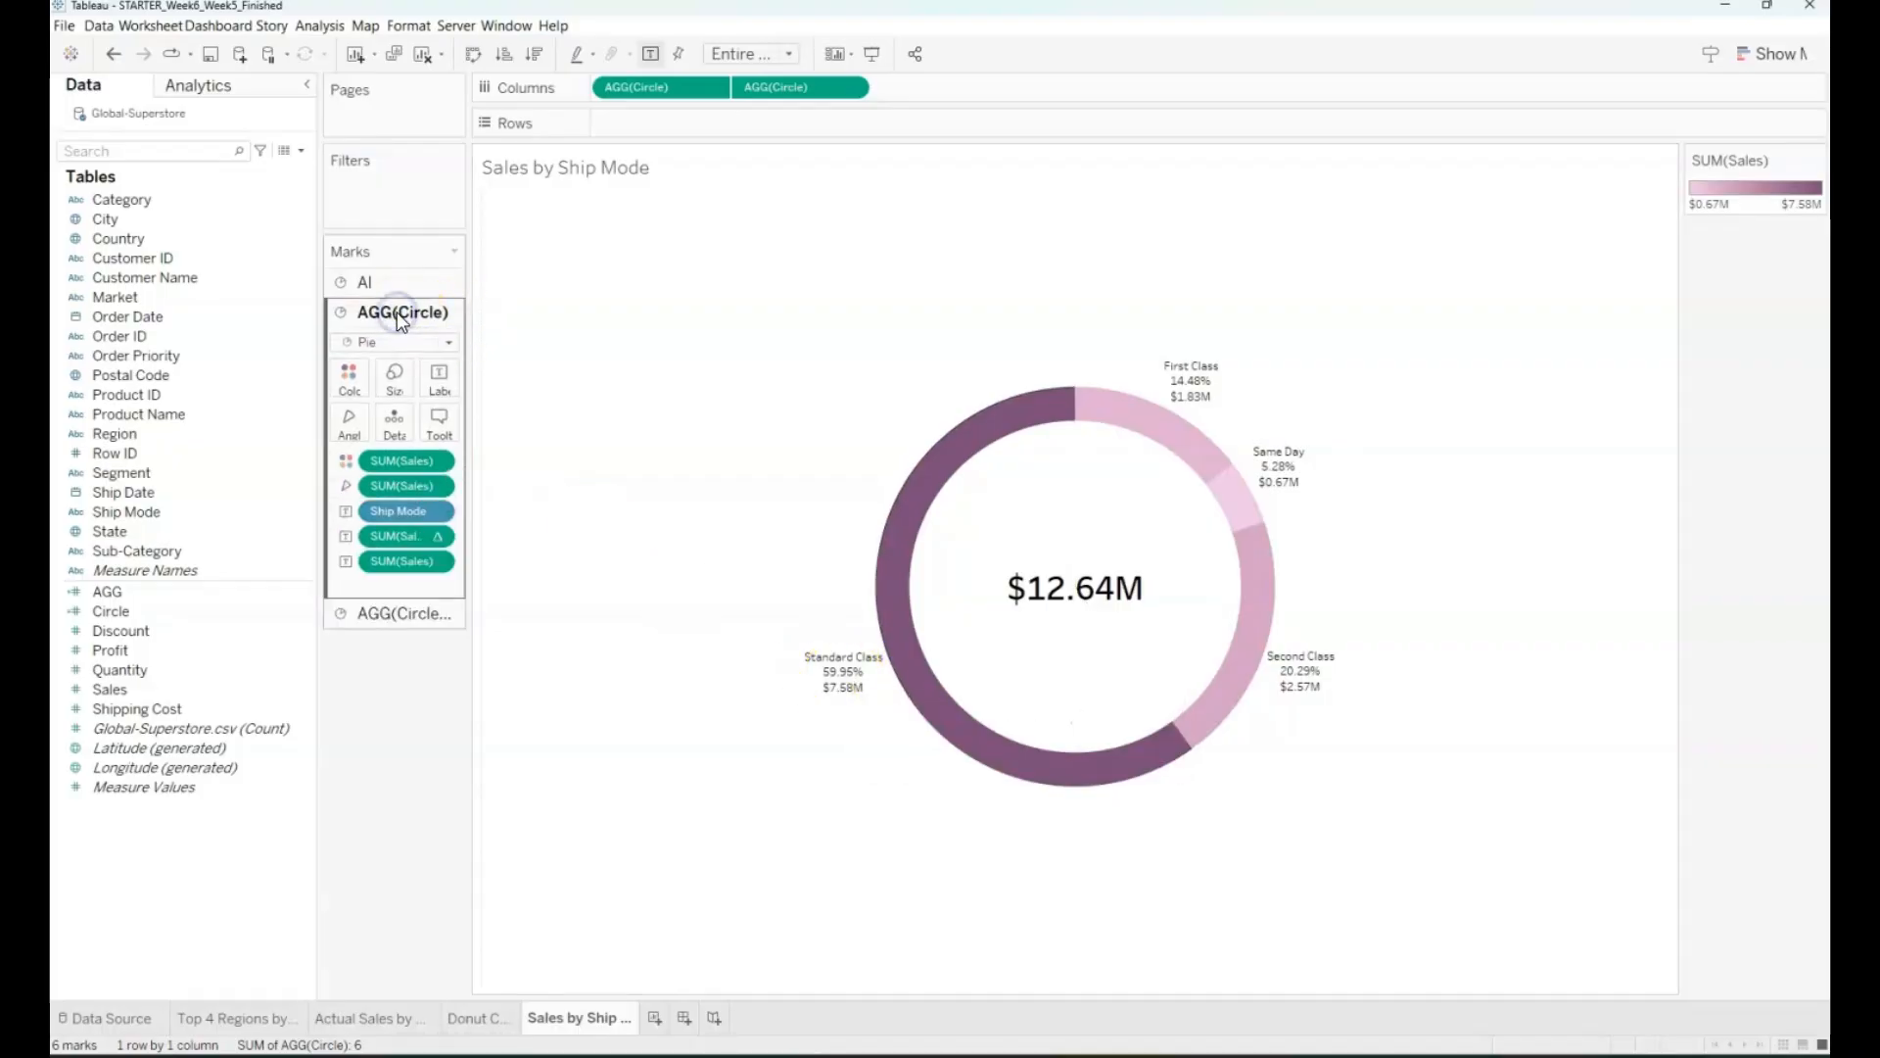
left_click(436, 534)
left_click(425, 620)
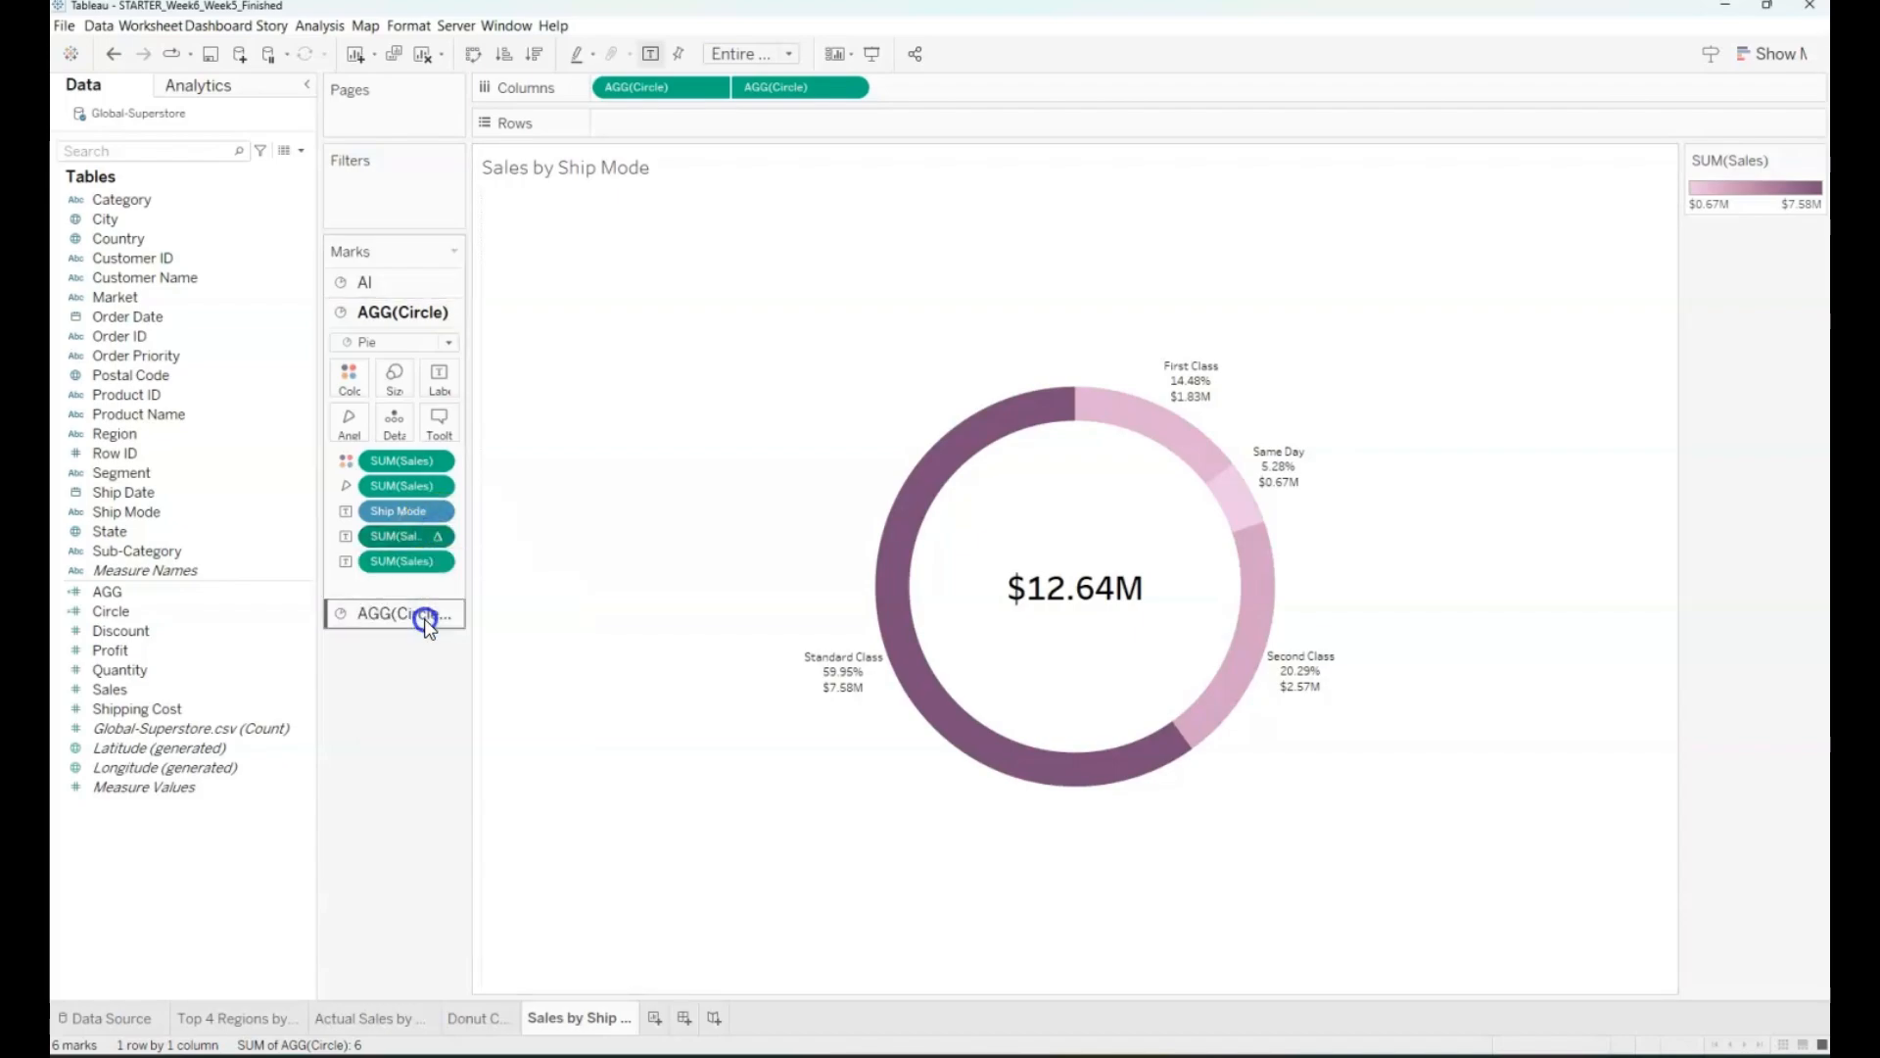
left_click(173, 274)
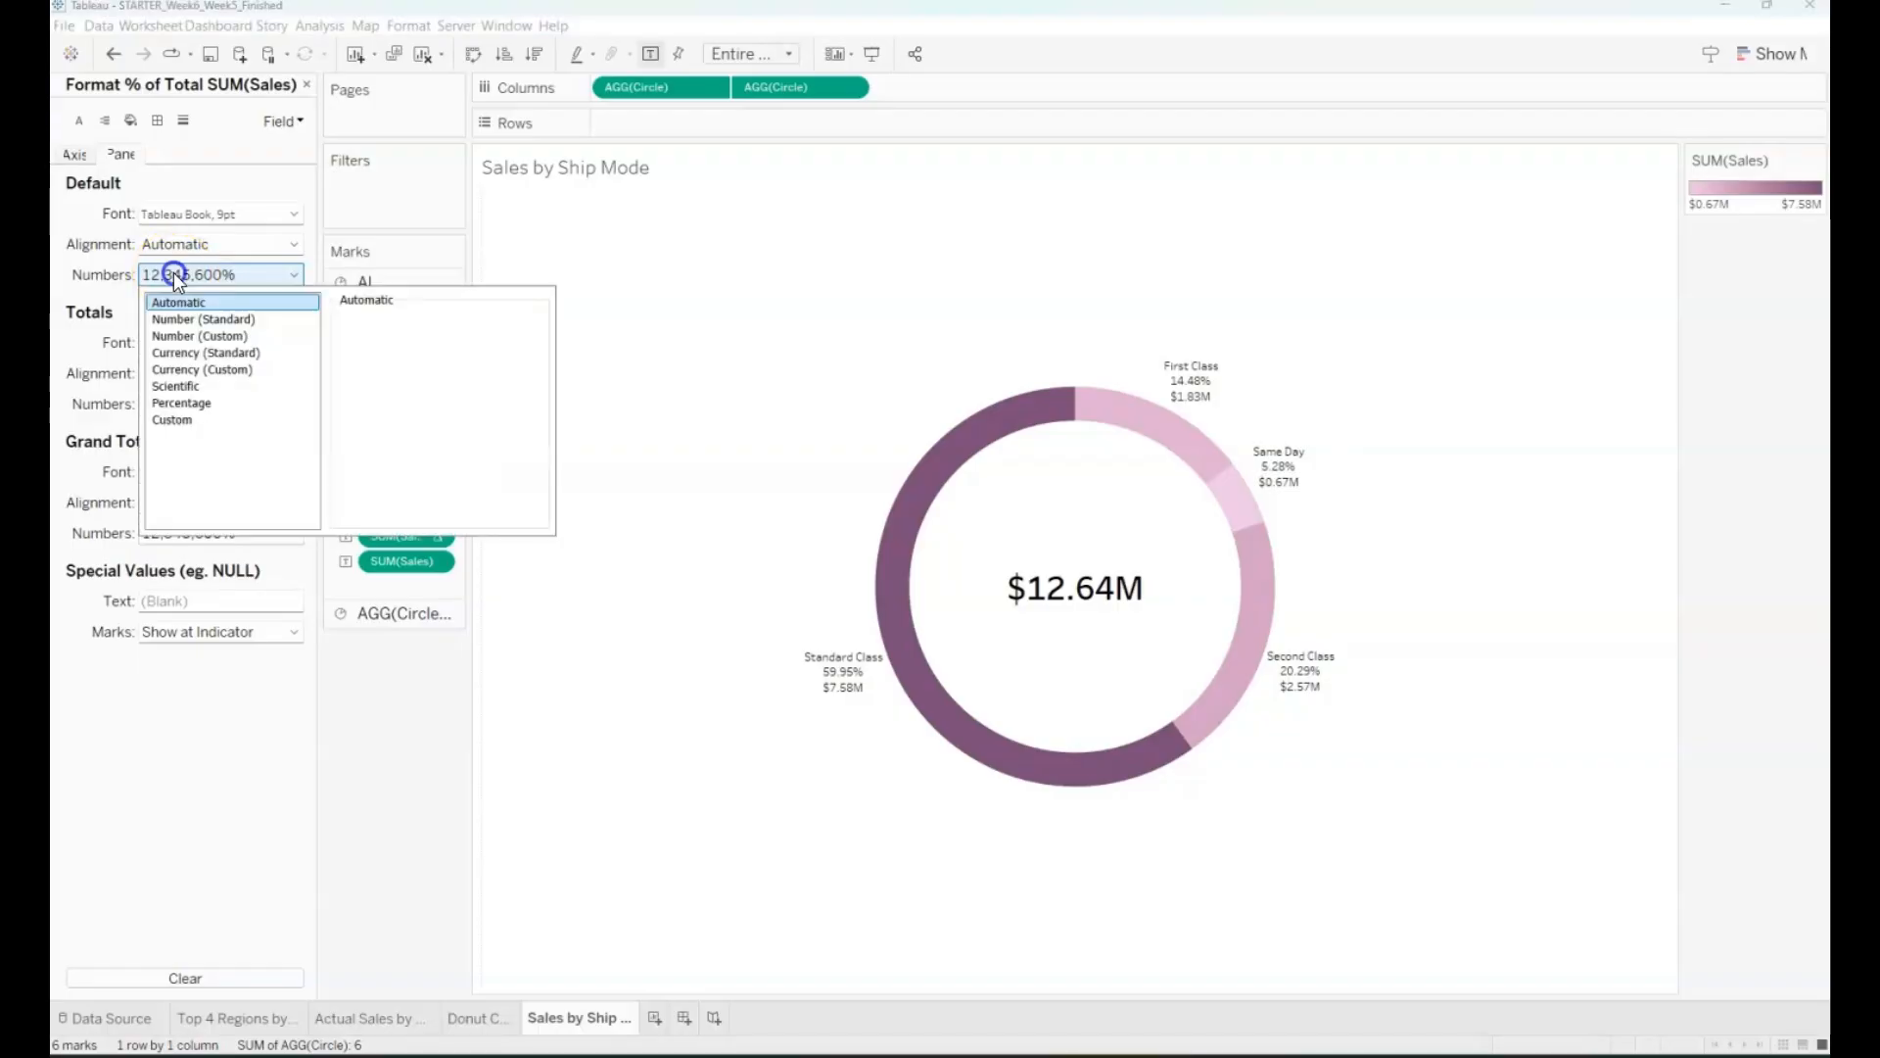
left_click(180, 405)
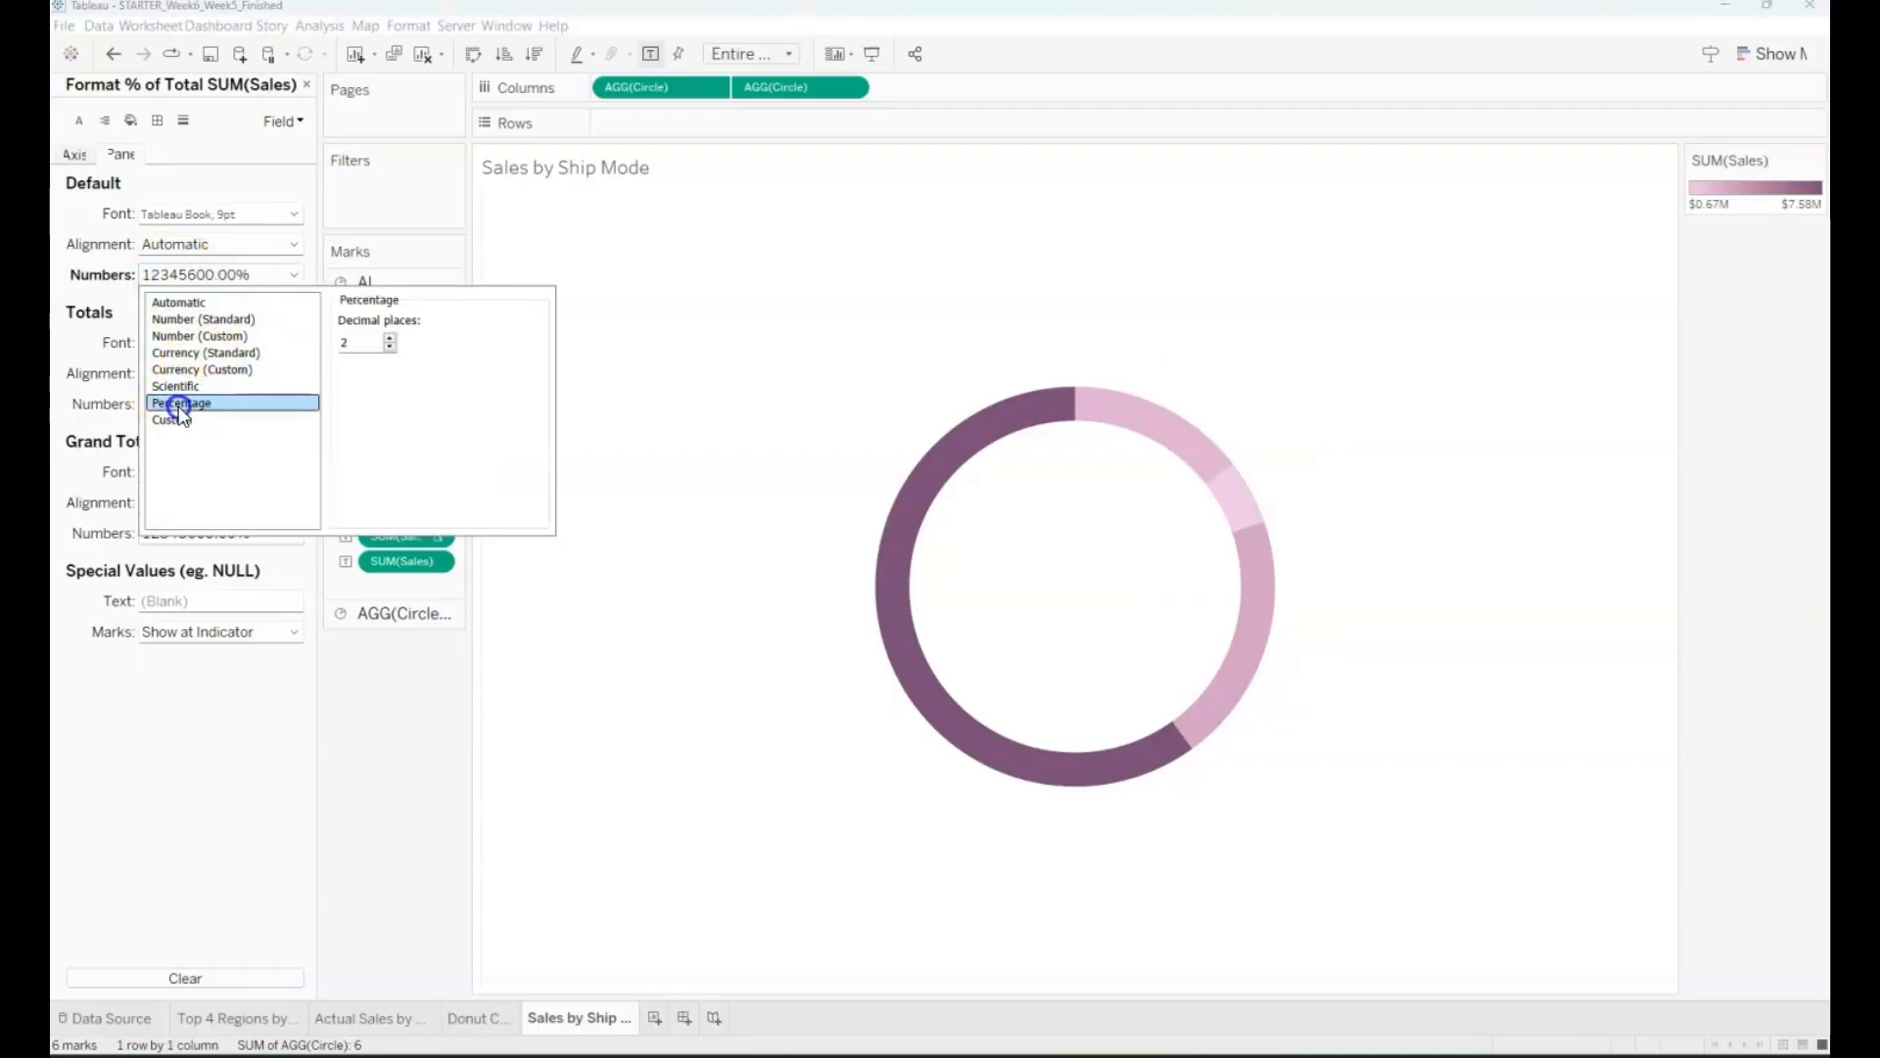
left_click(391, 347)
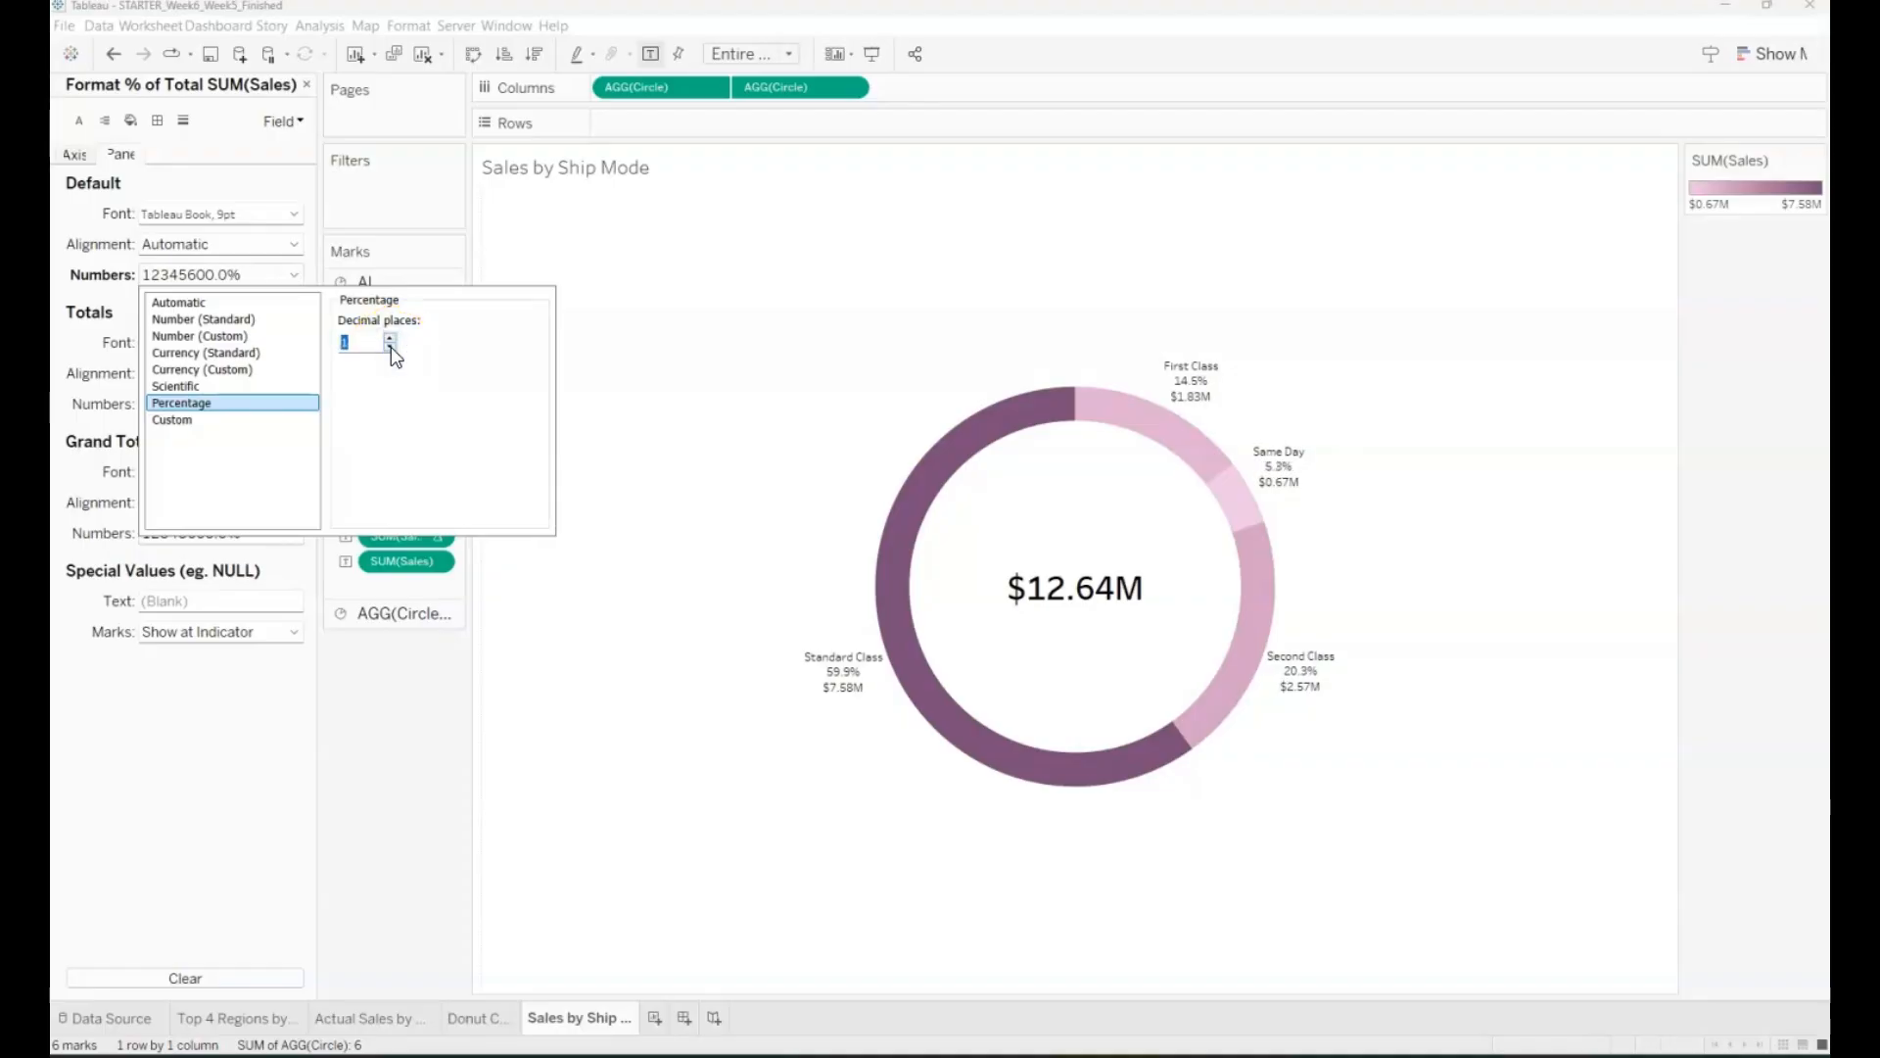
left_click(370, 736)
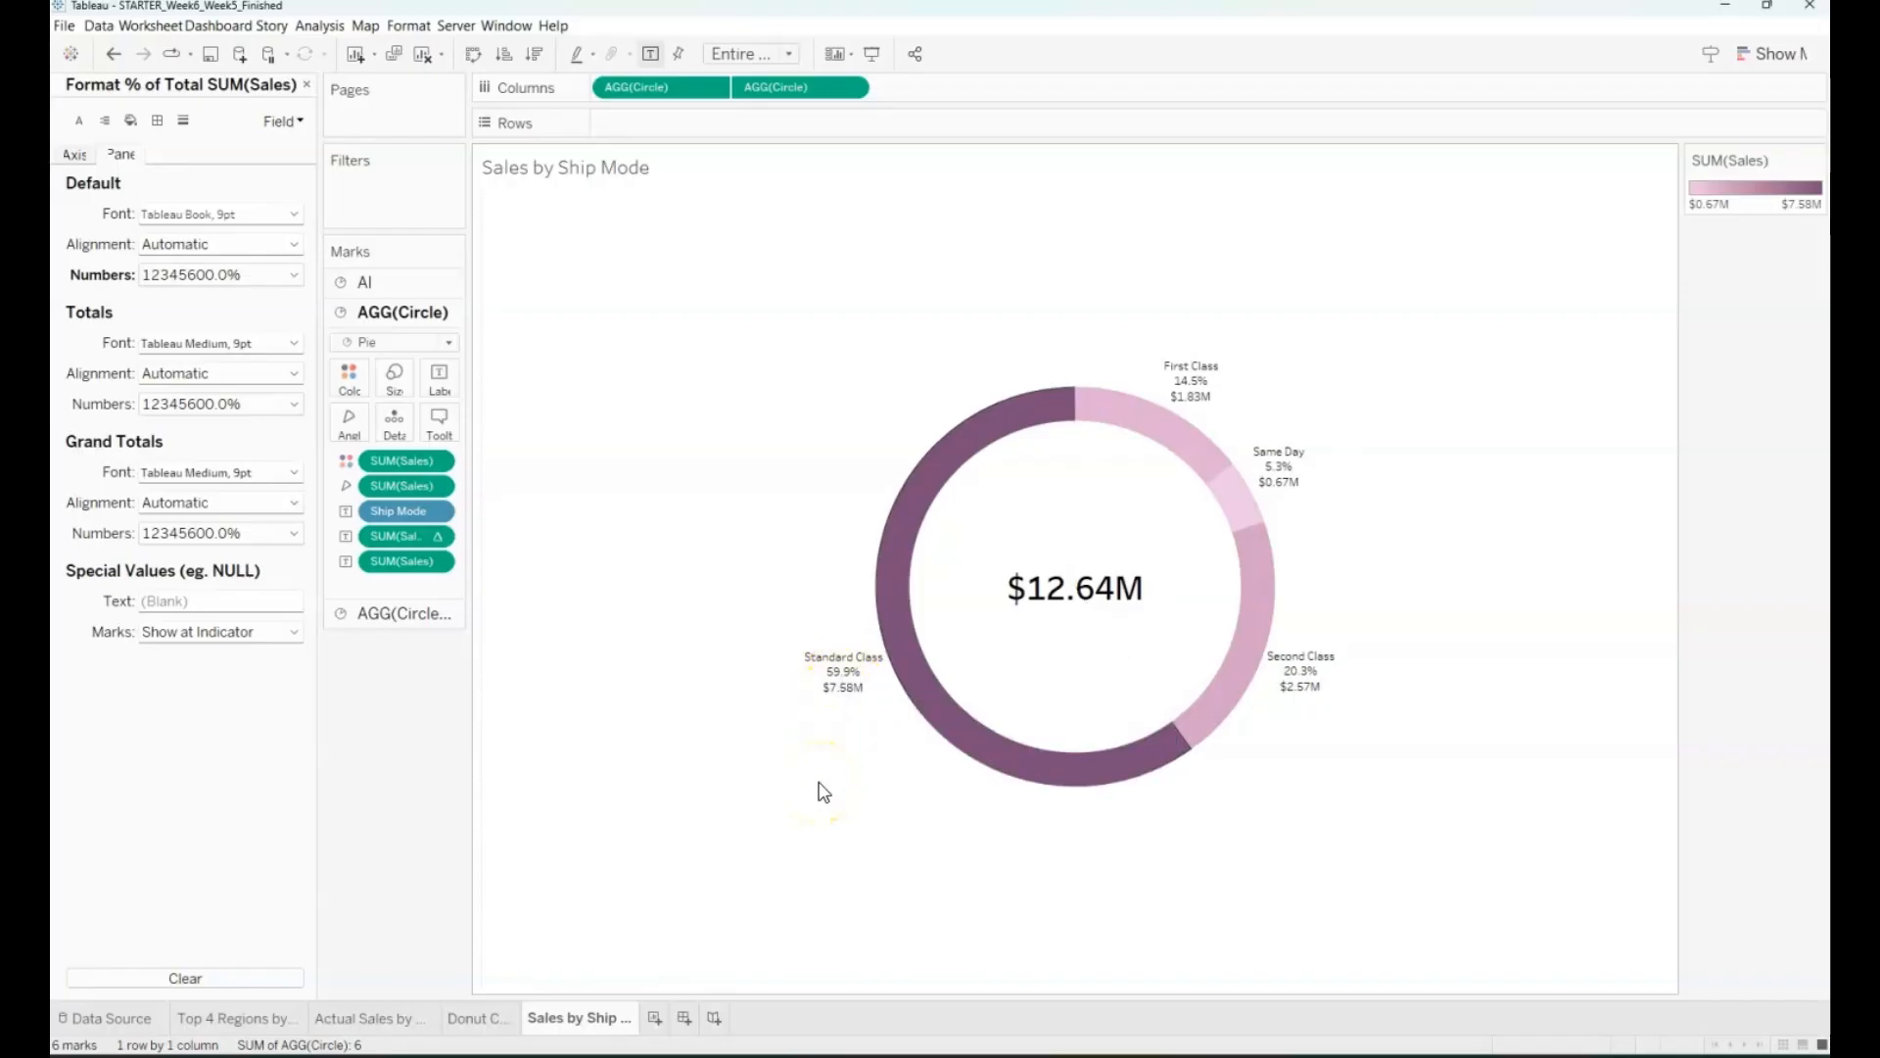
Step: Left-align the entire label text of the outer AGG(Circle) pie and set its font size to 14
left_click(437, 389)
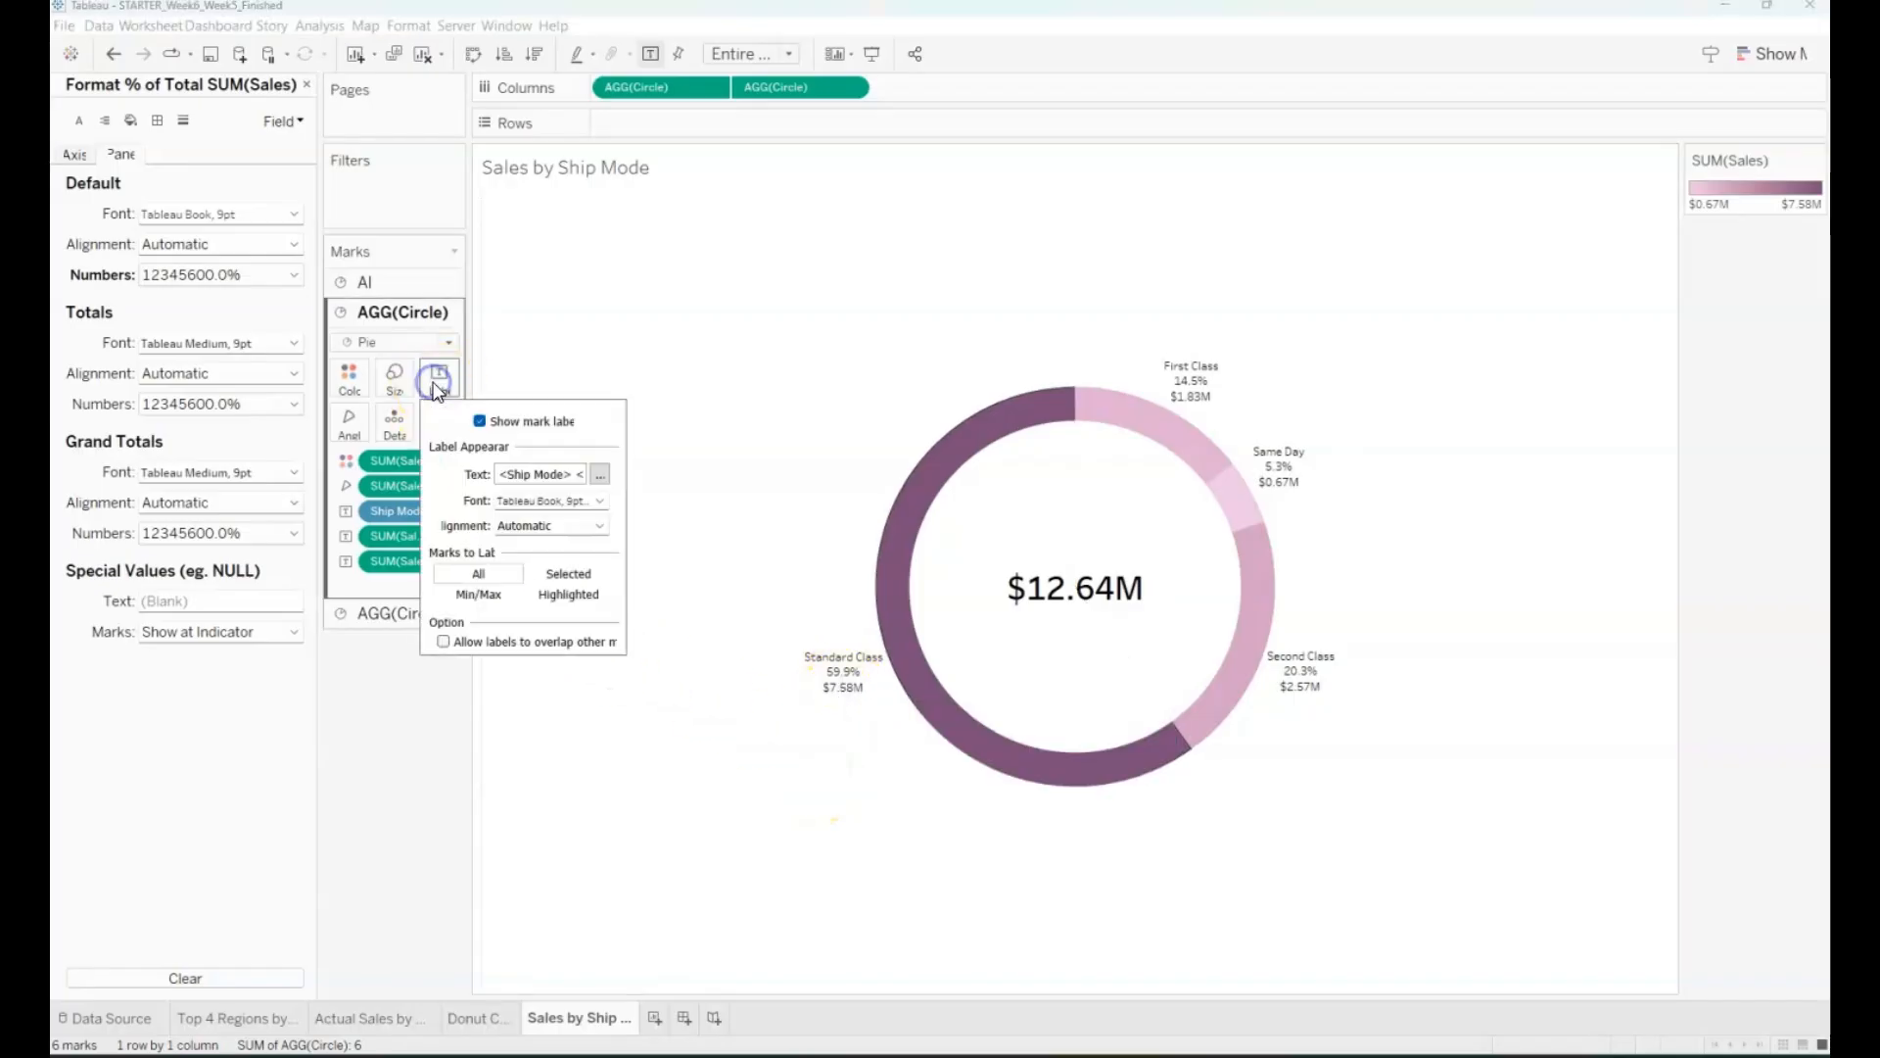
left_click(598, 474)
left_click_drag(699, 415, 356, 336)
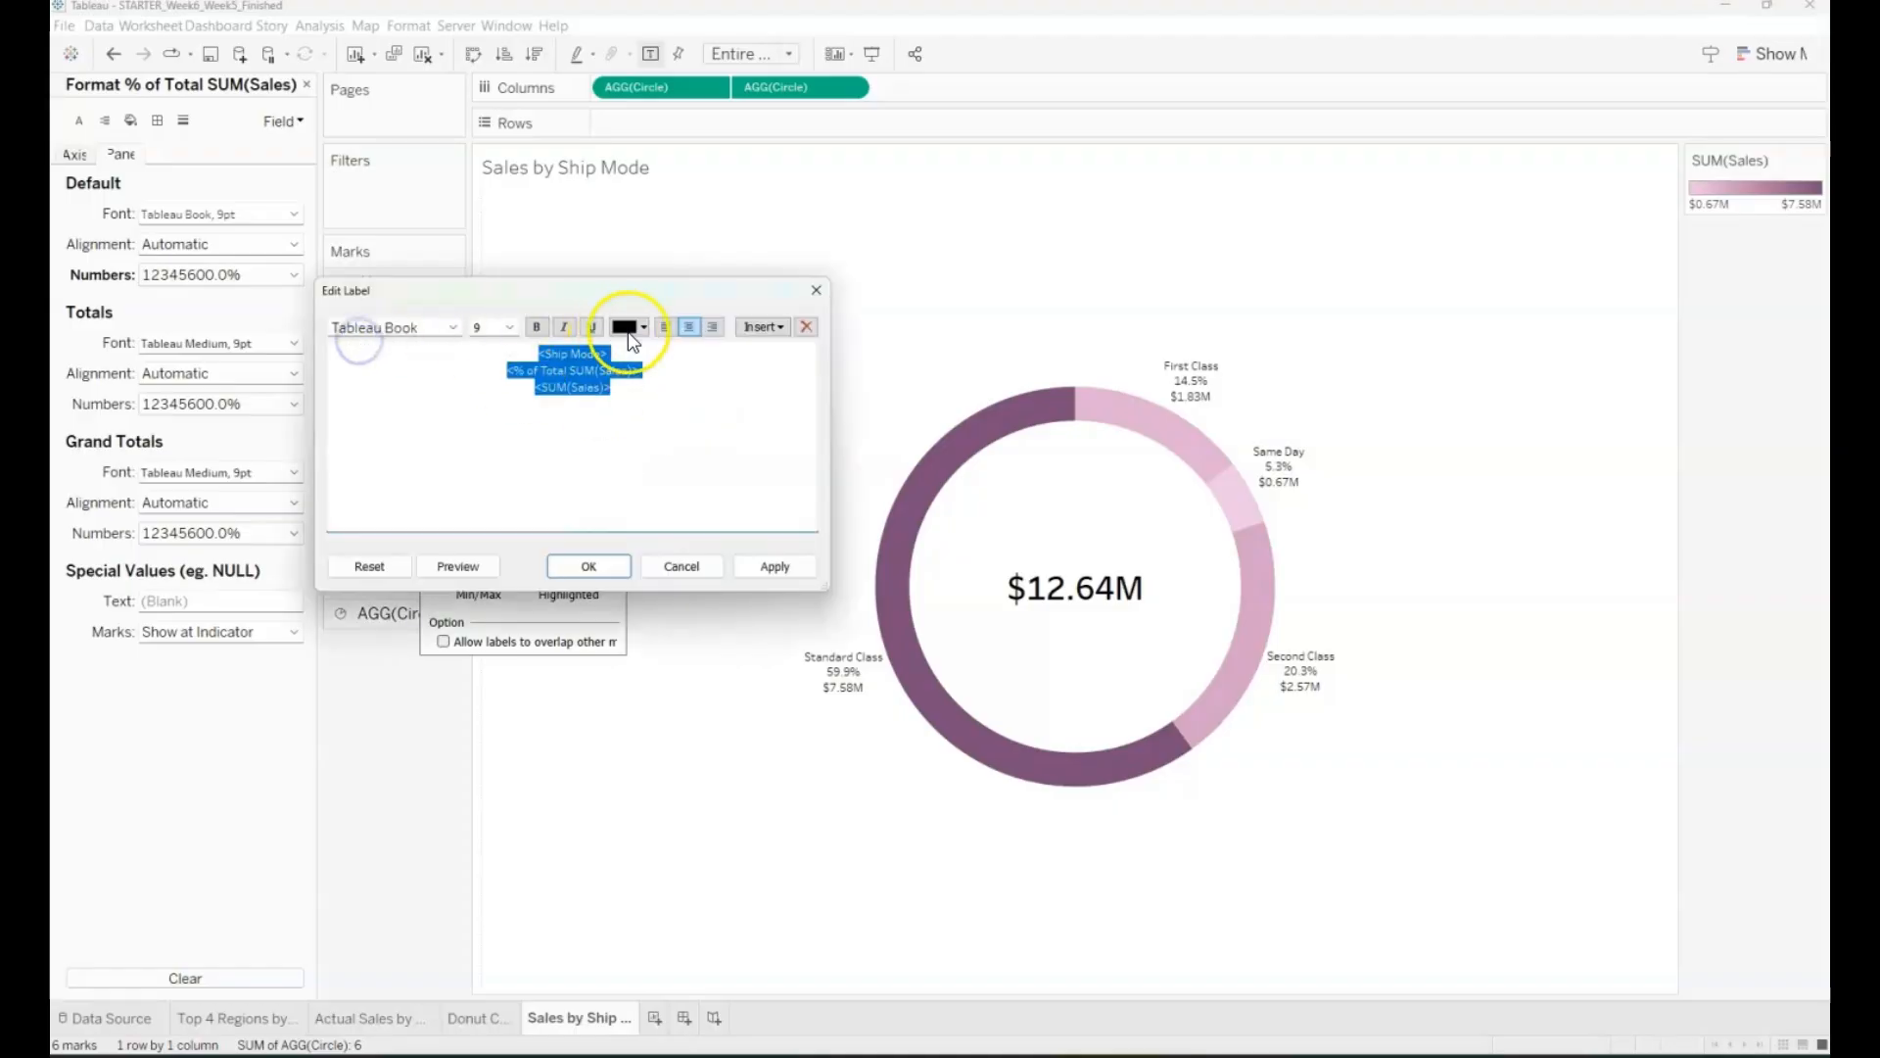
left_click(665, 327)
left_click(503, 327)
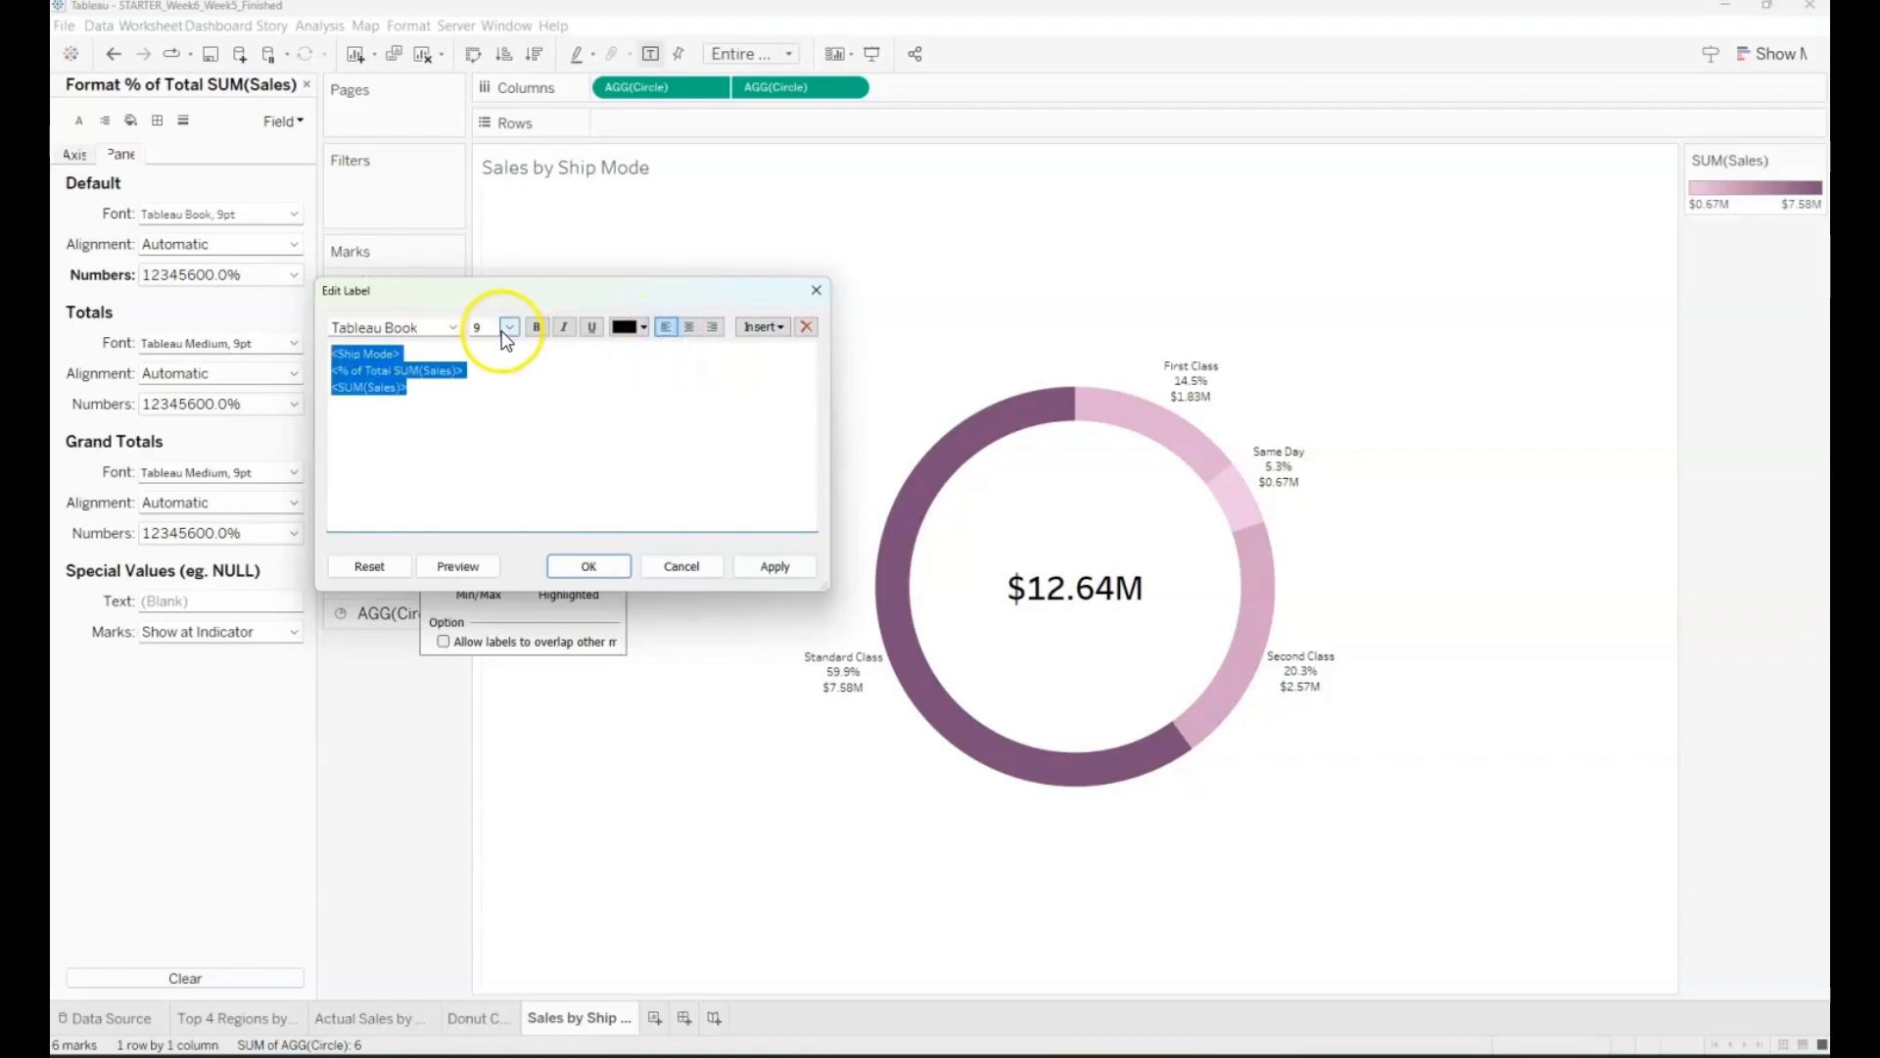
left_click(487, 414)
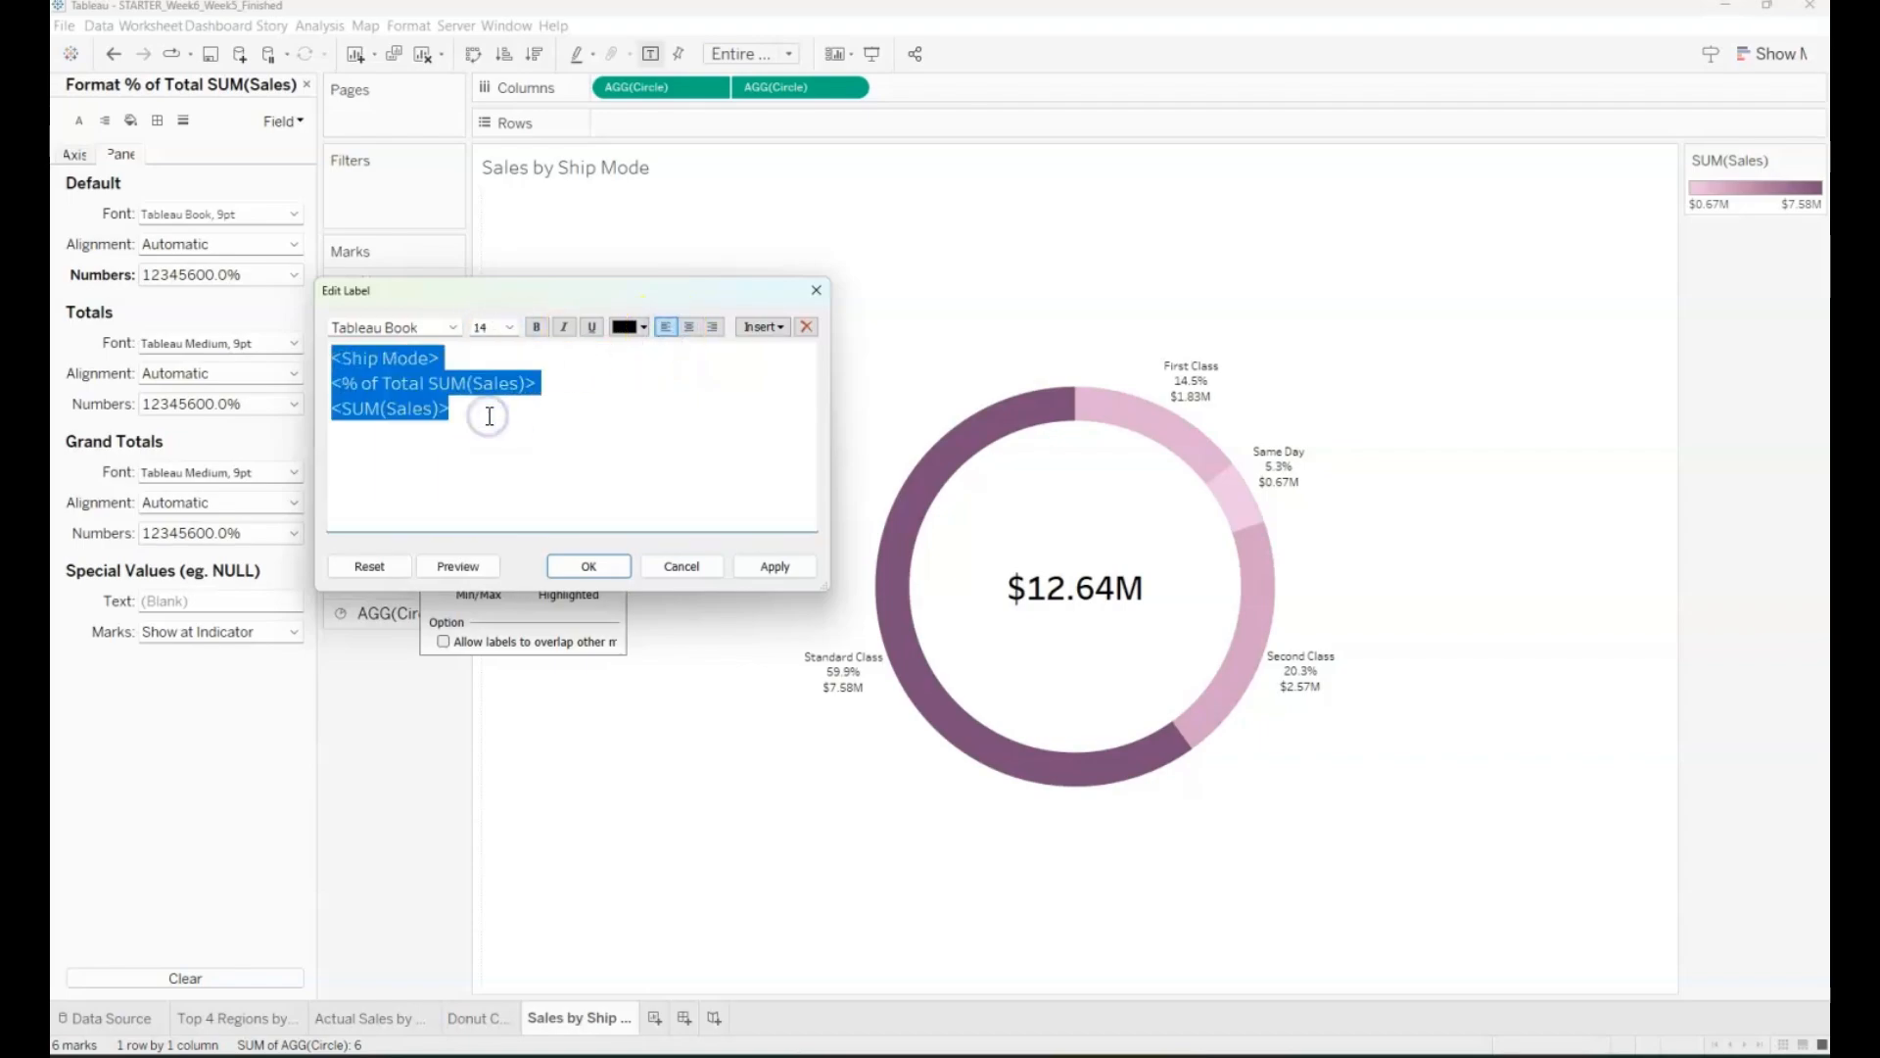
Step: Reorder the label text so that <SUM(Sales)> sits between <Ship Mode> and <% of Total SUM(Sales)>
left_click(587, 347)
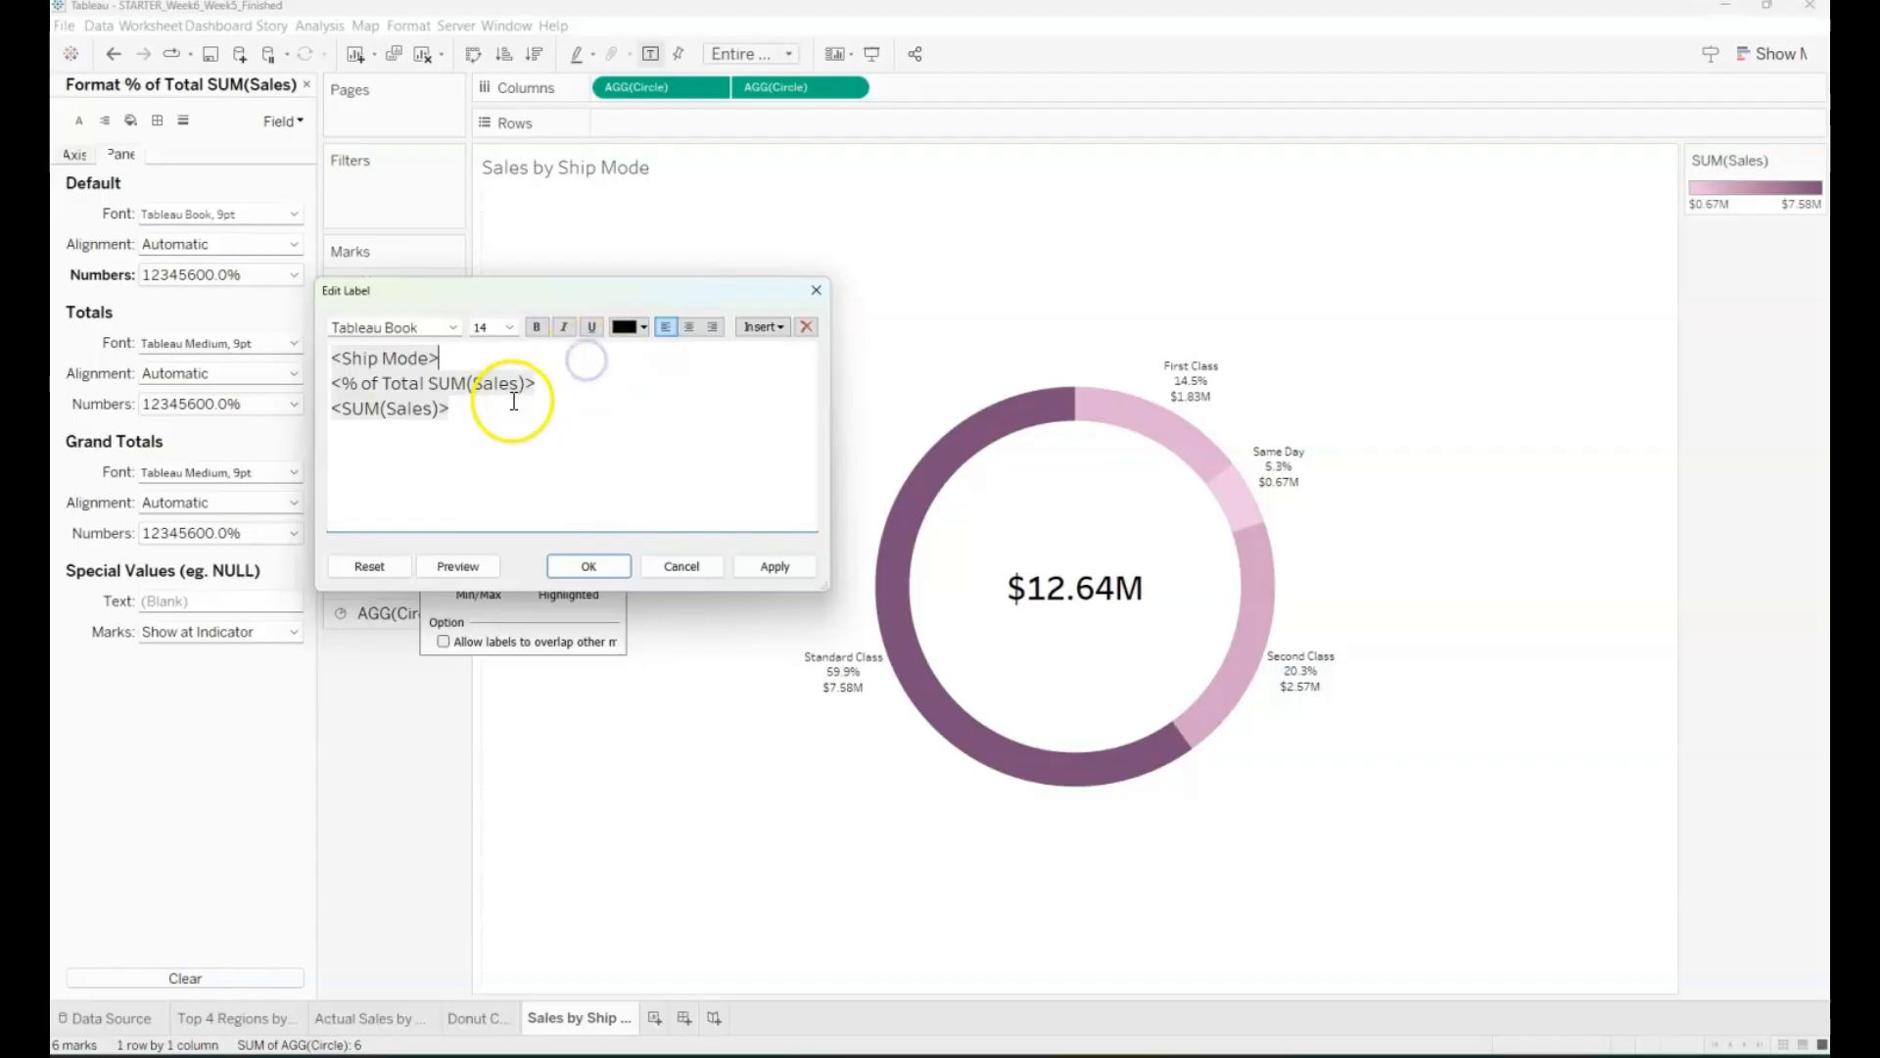
double_click(372, 406)
key("ctrl+c")
key("BackSpace")
left_click(477, 347)
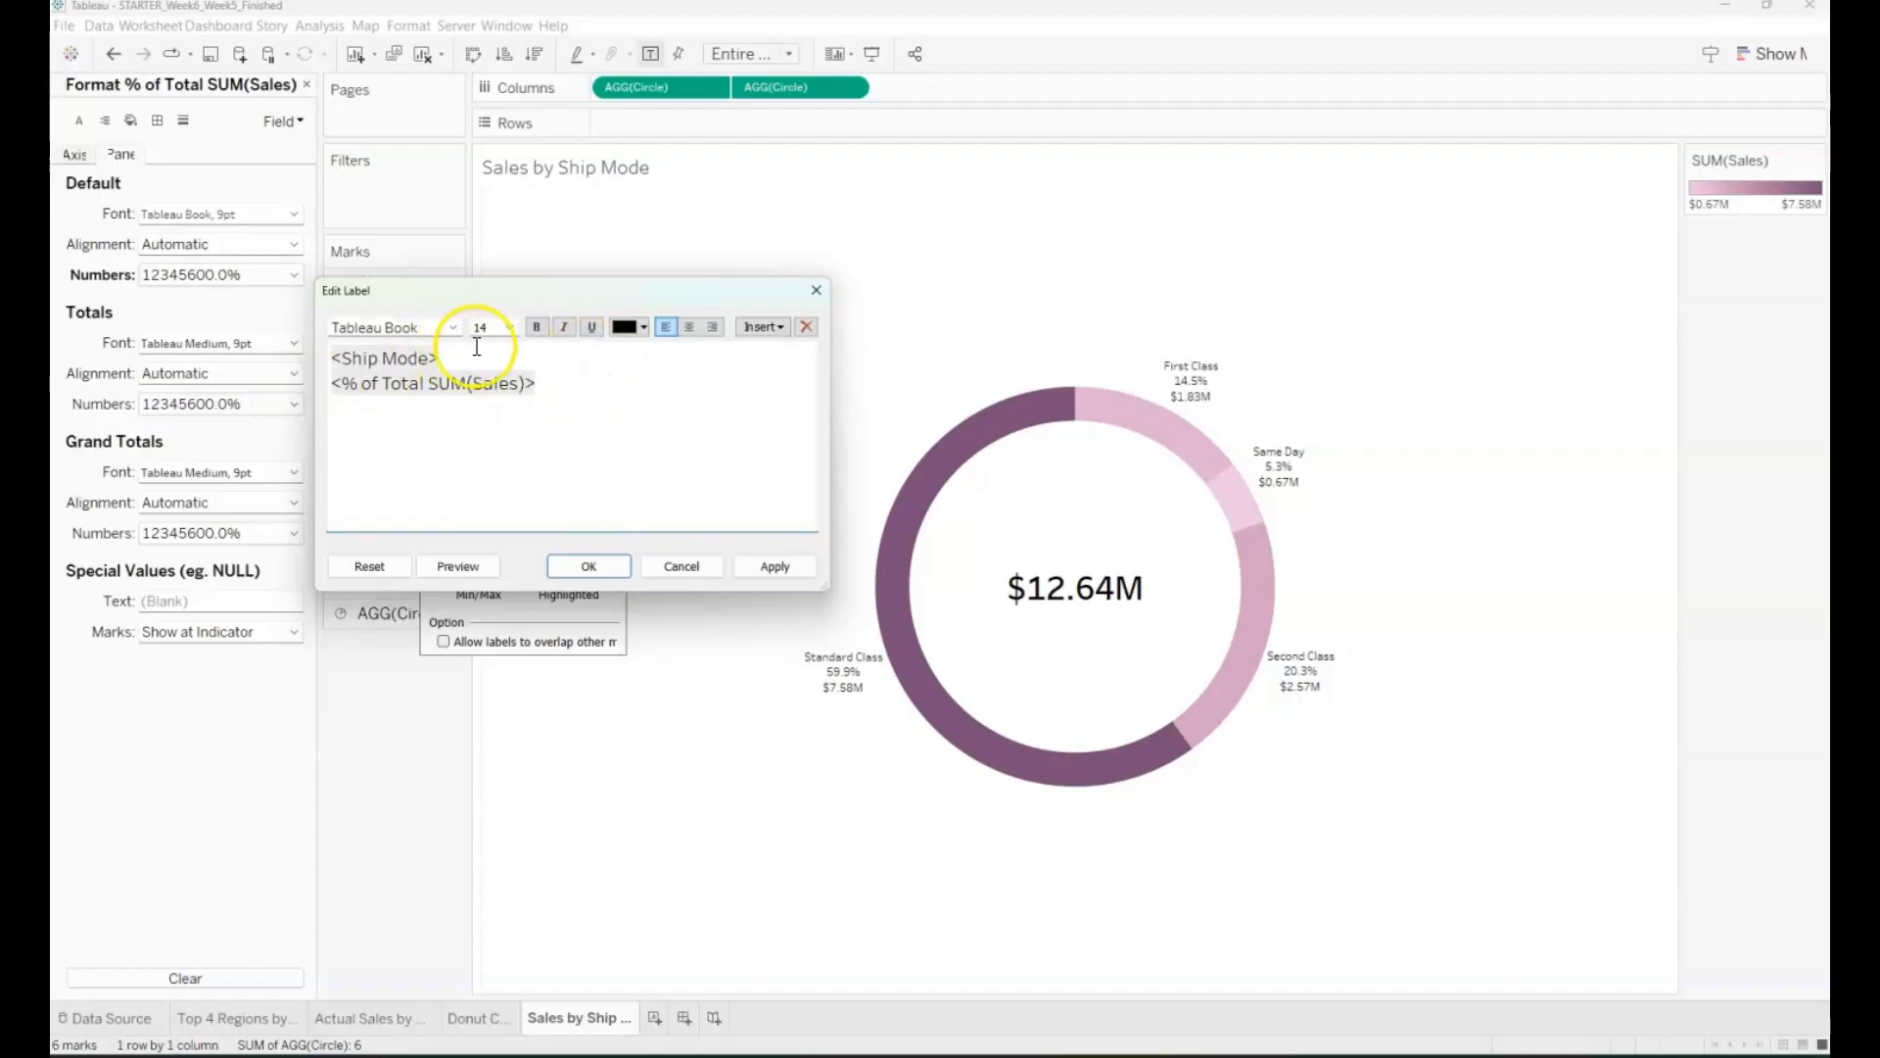
key("Return")
key("ctrl+v")
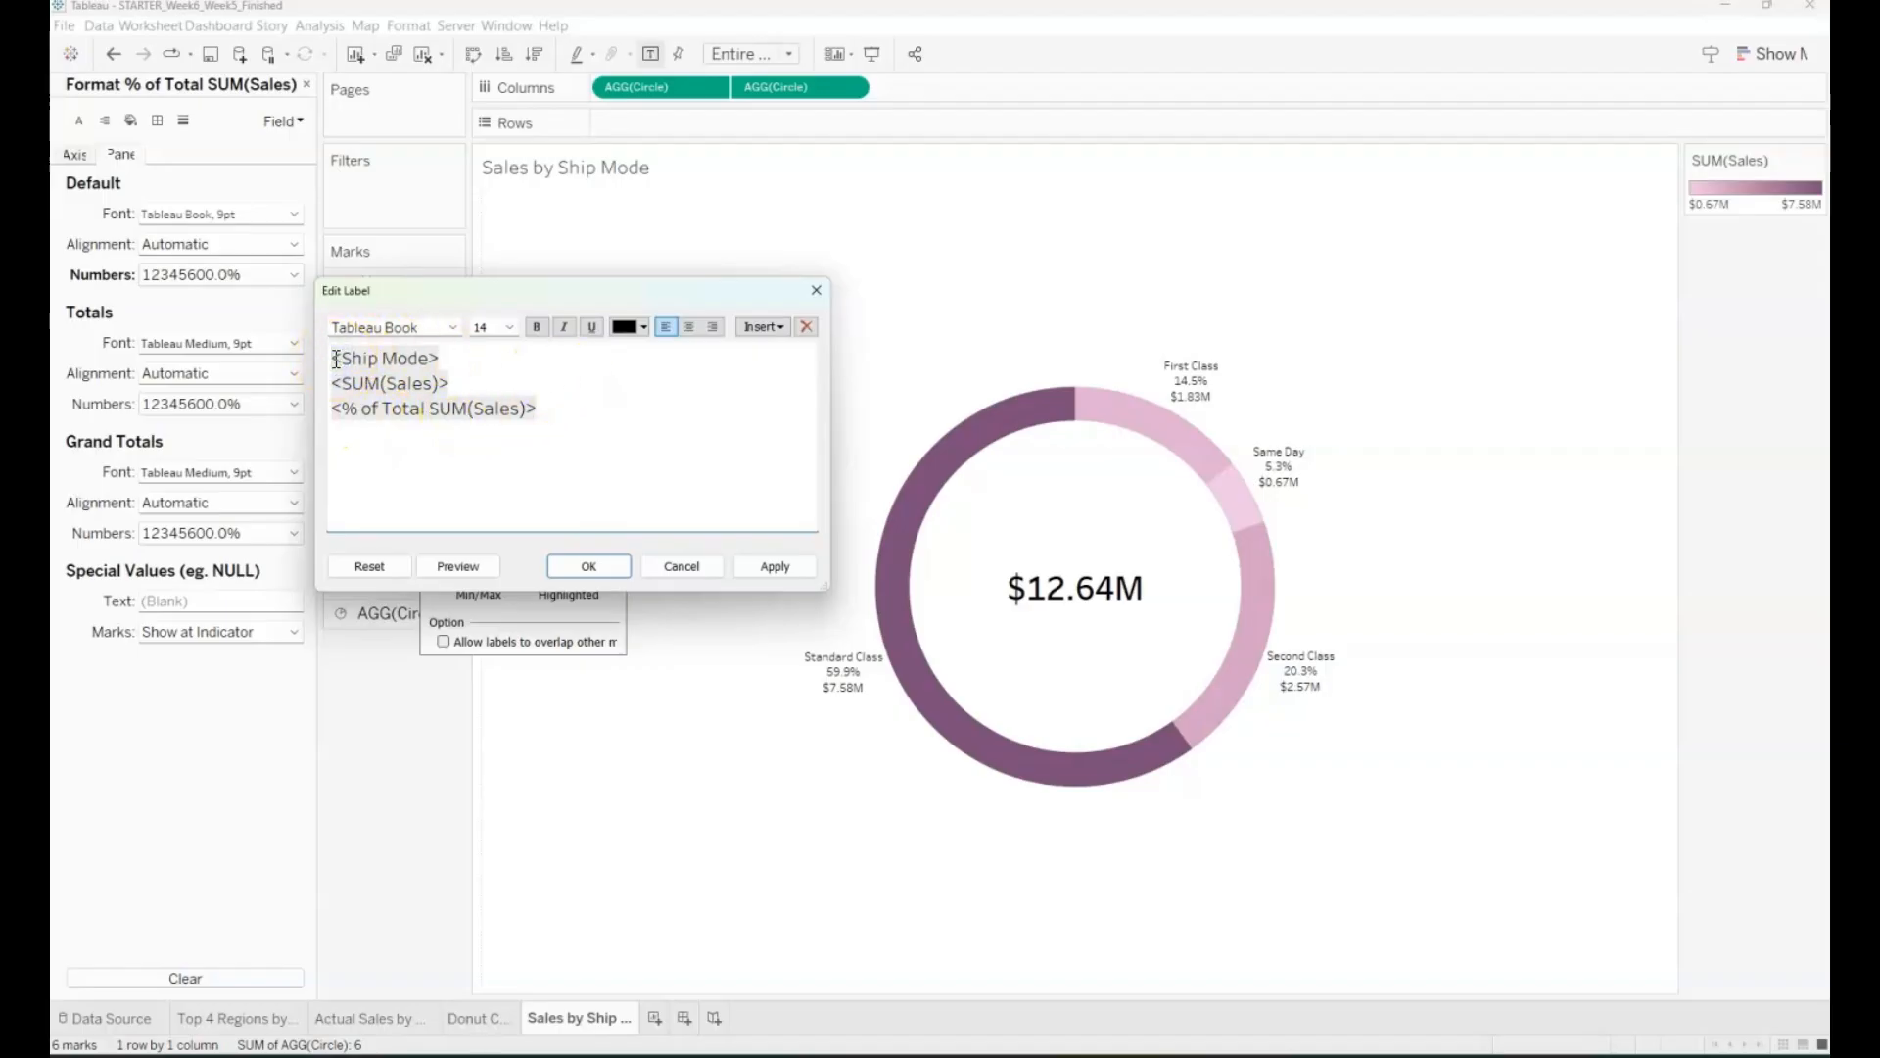
Step: Prefix the three label lines with "Shipping Mode:", "Sales Amount:" and "Percent of Total:" and apply the label
type("Shipping Mode: <")
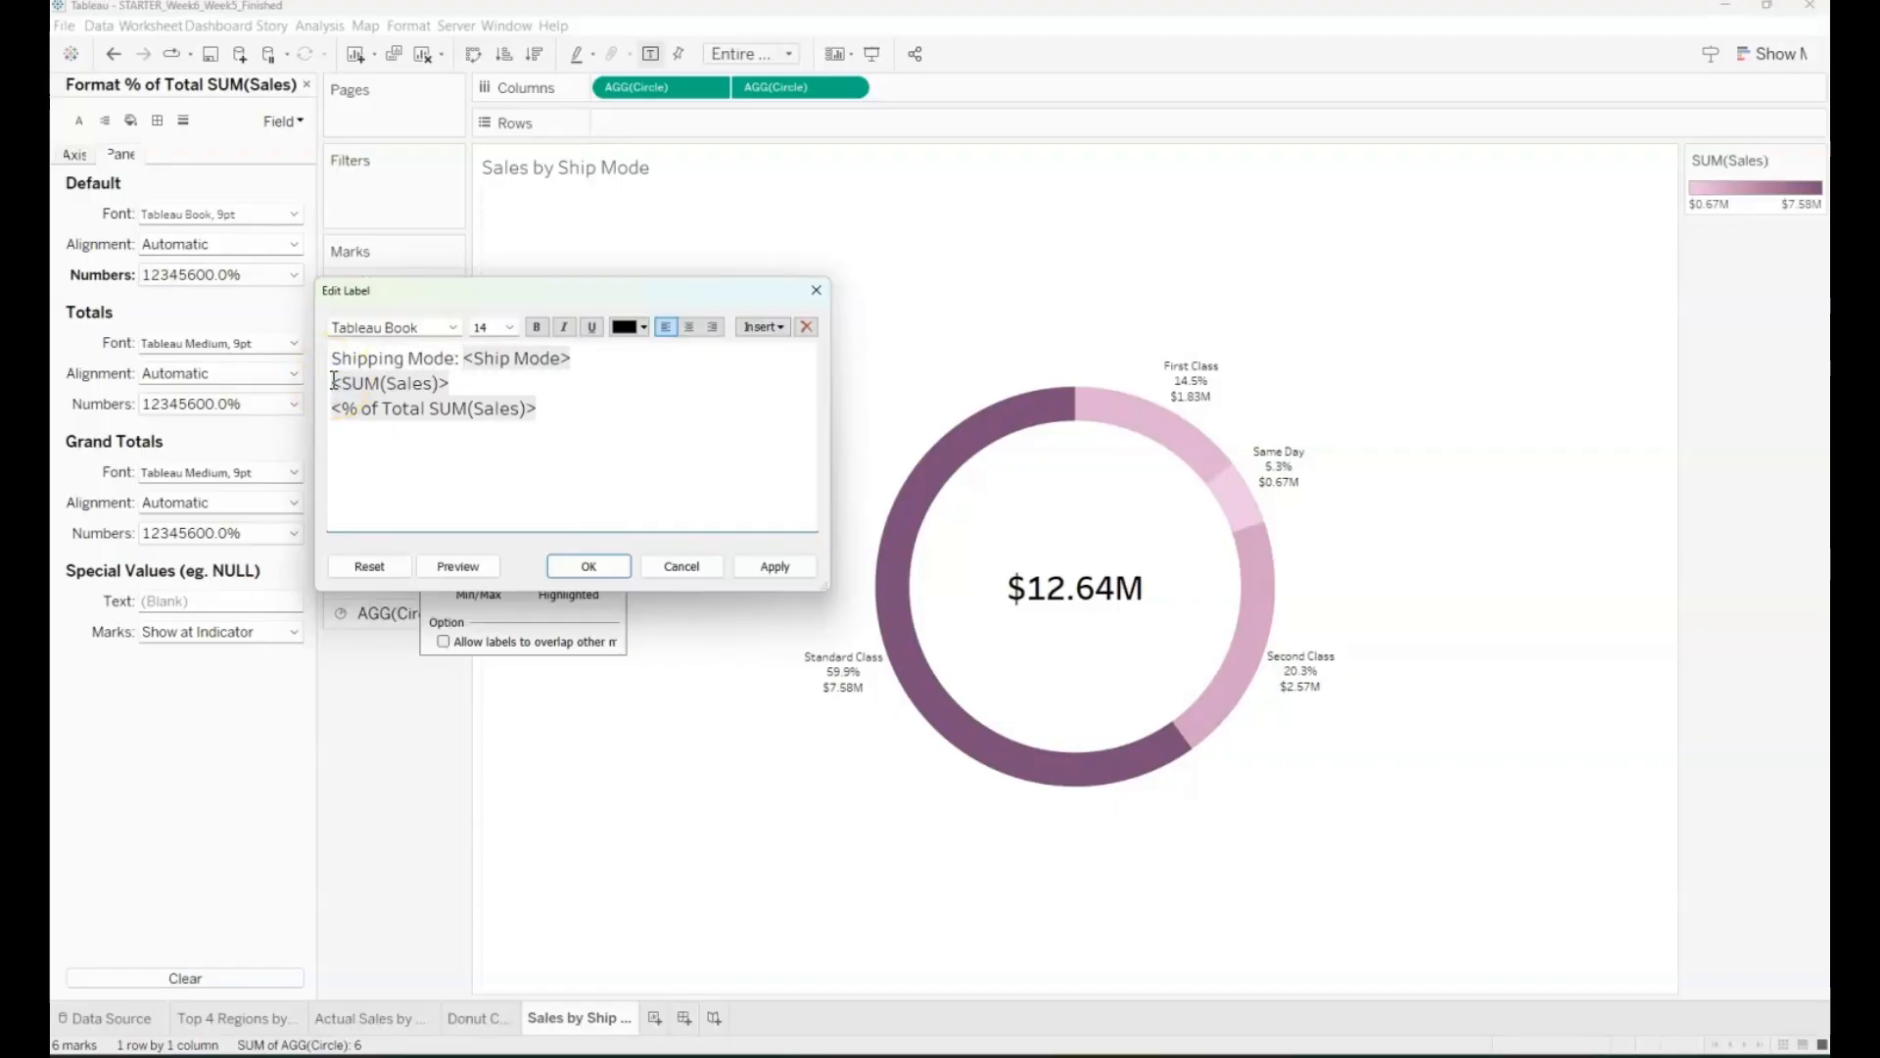
type("Ship Mode> Sales Amount: <SUM(Sales)> ")
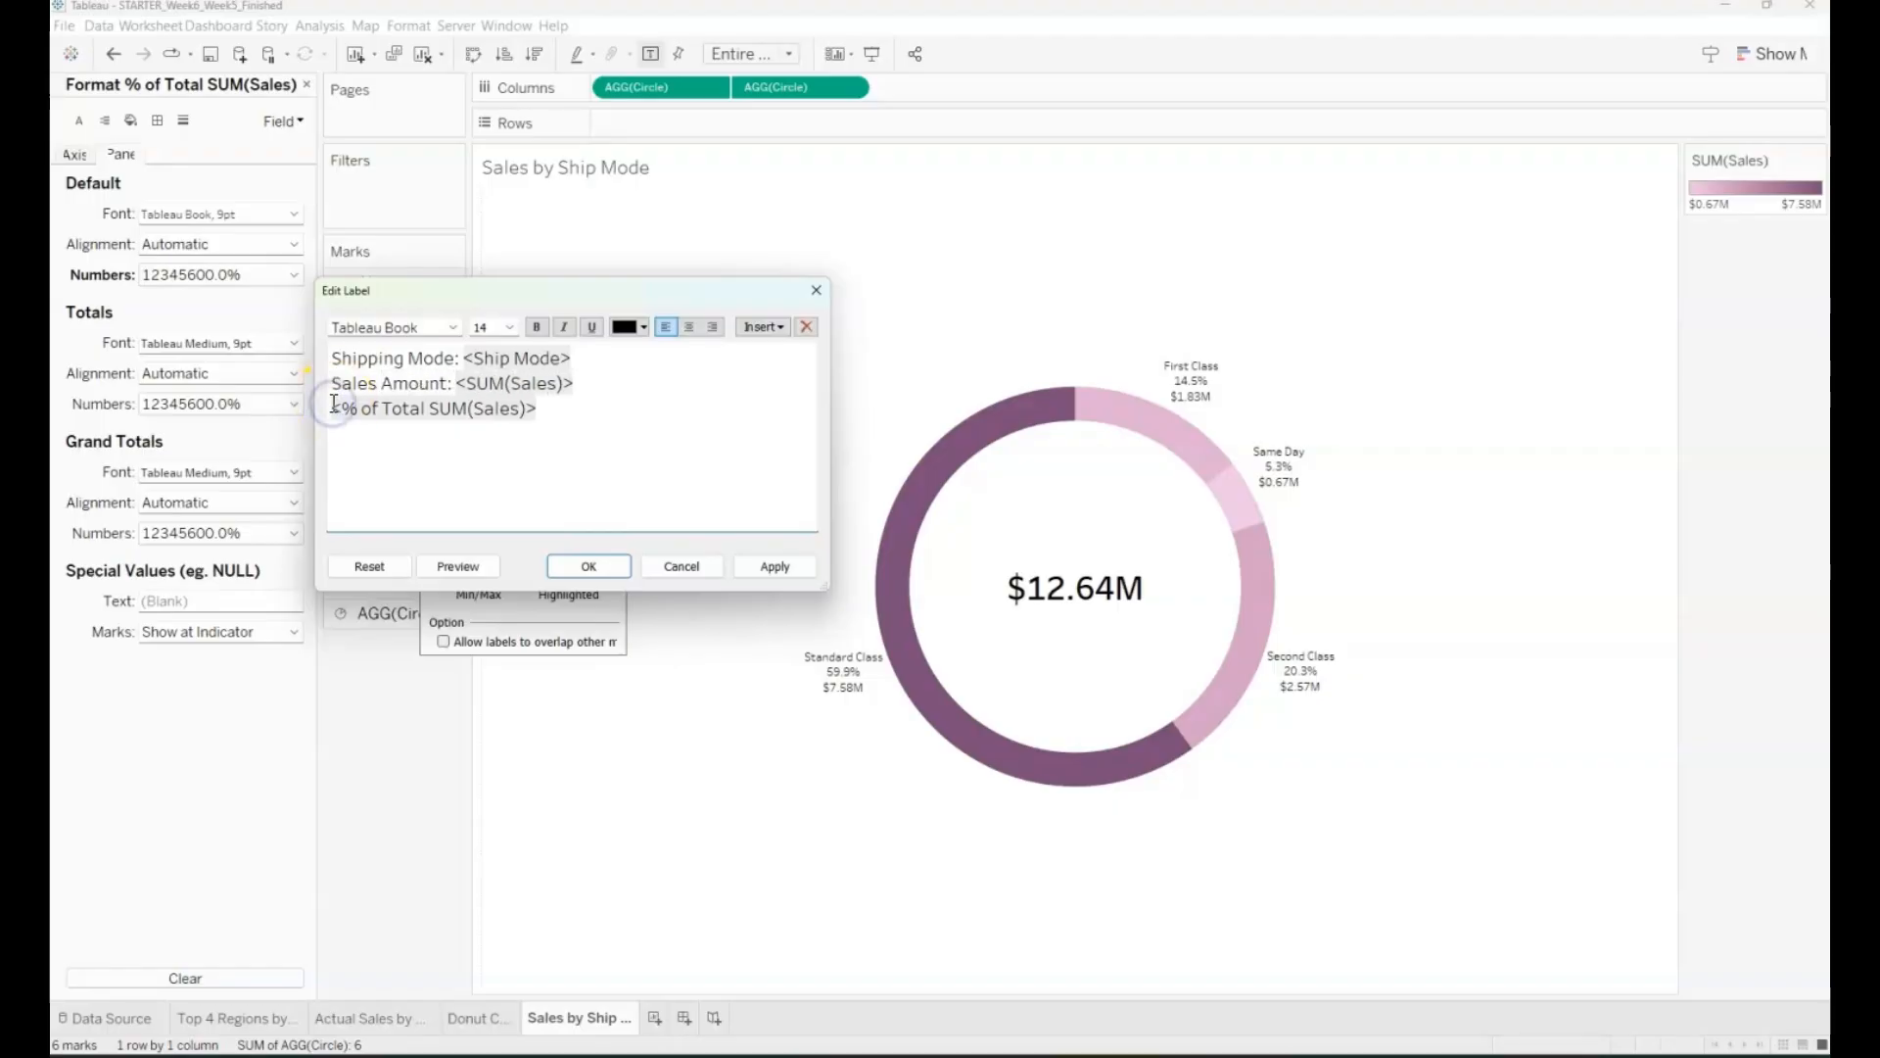
type("Percent of Total")
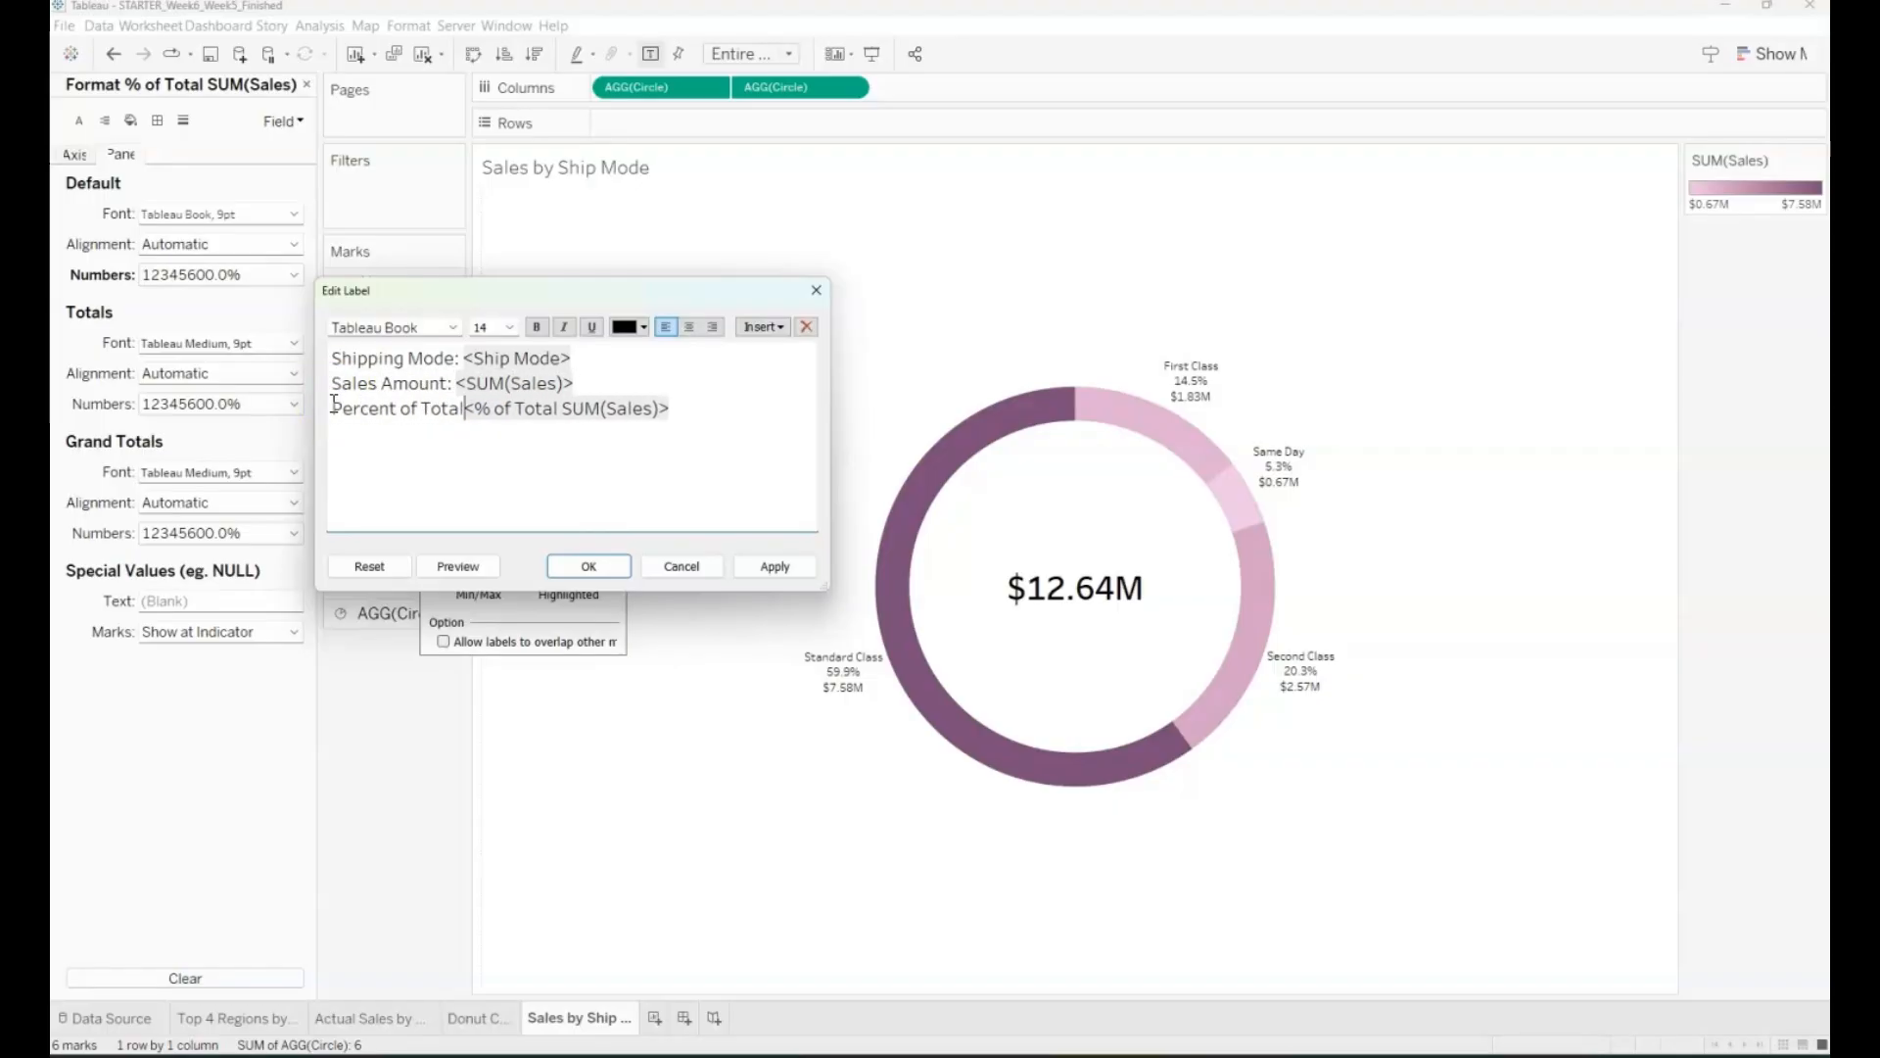
type(":")
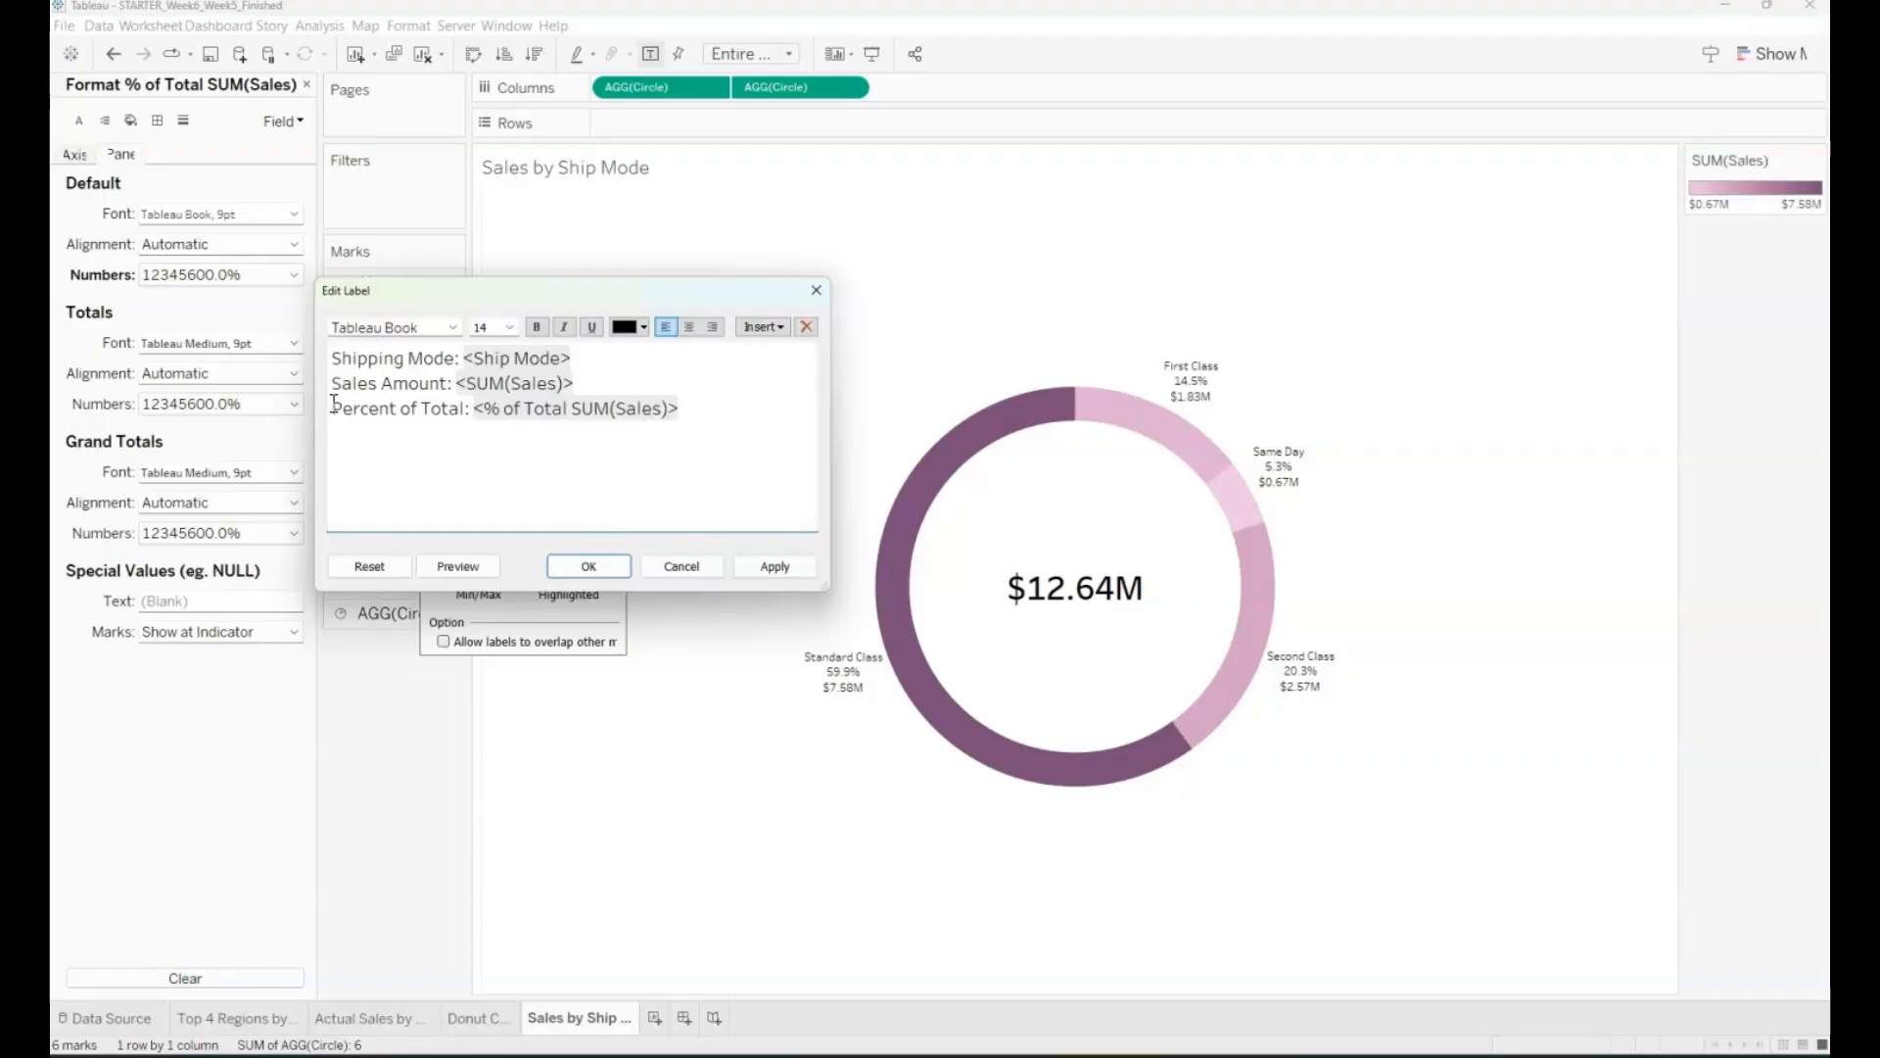
left_click(775, 567)
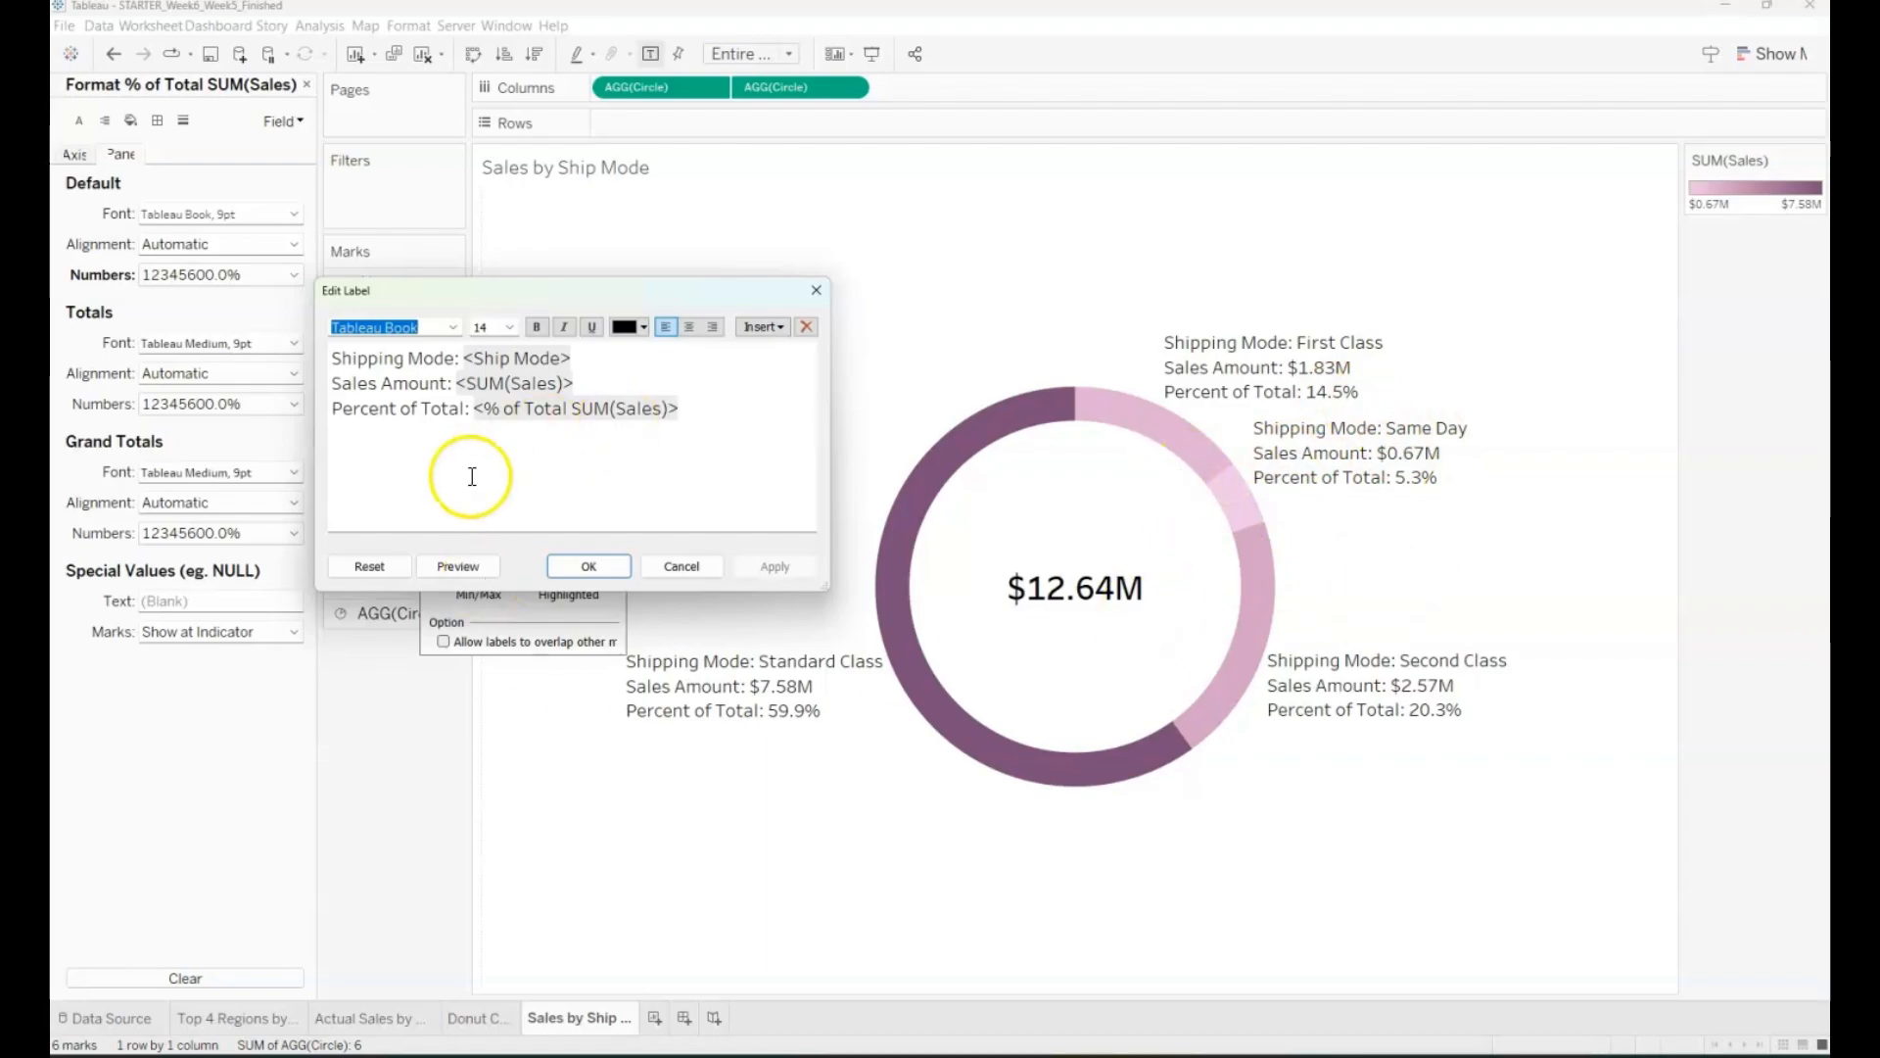
Step: Shorten the ring label prefixes to "Sales:" and "Percentage:" on the second and third lines and apply the label
double_click(418, 381)
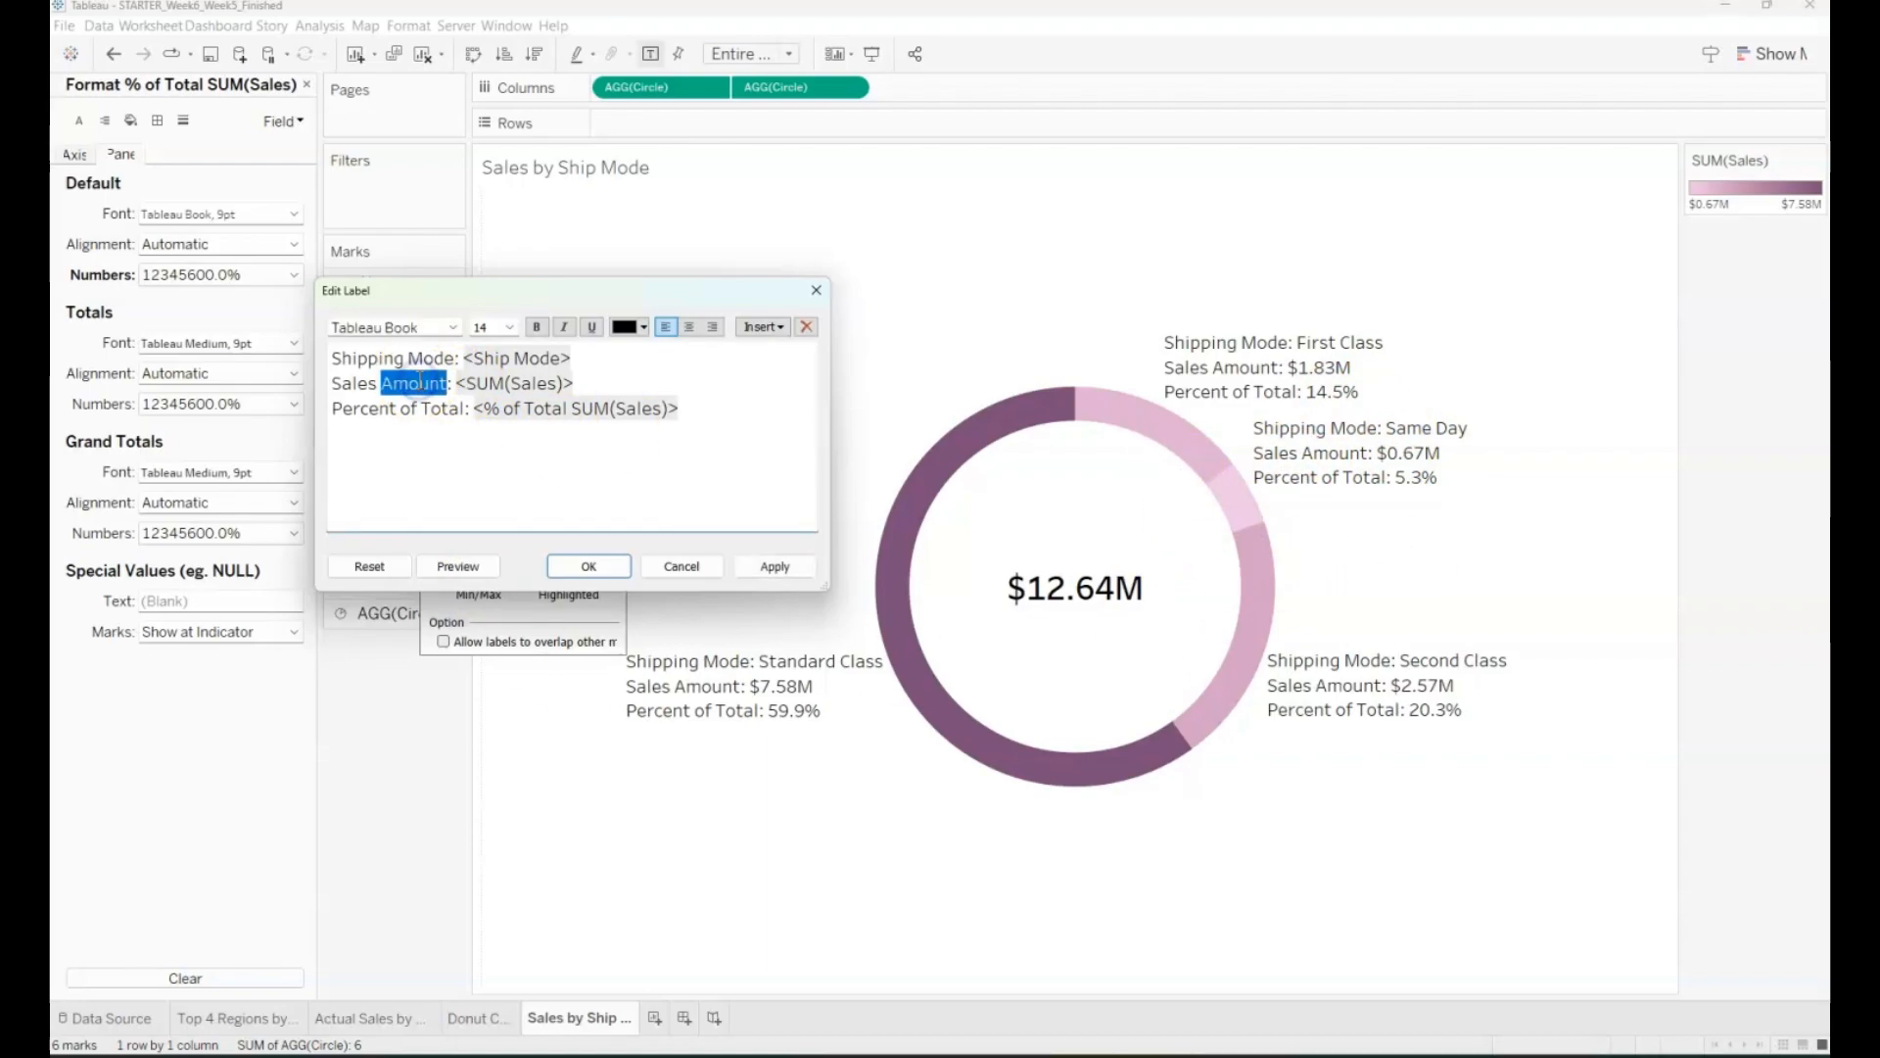
key("BackSpace")
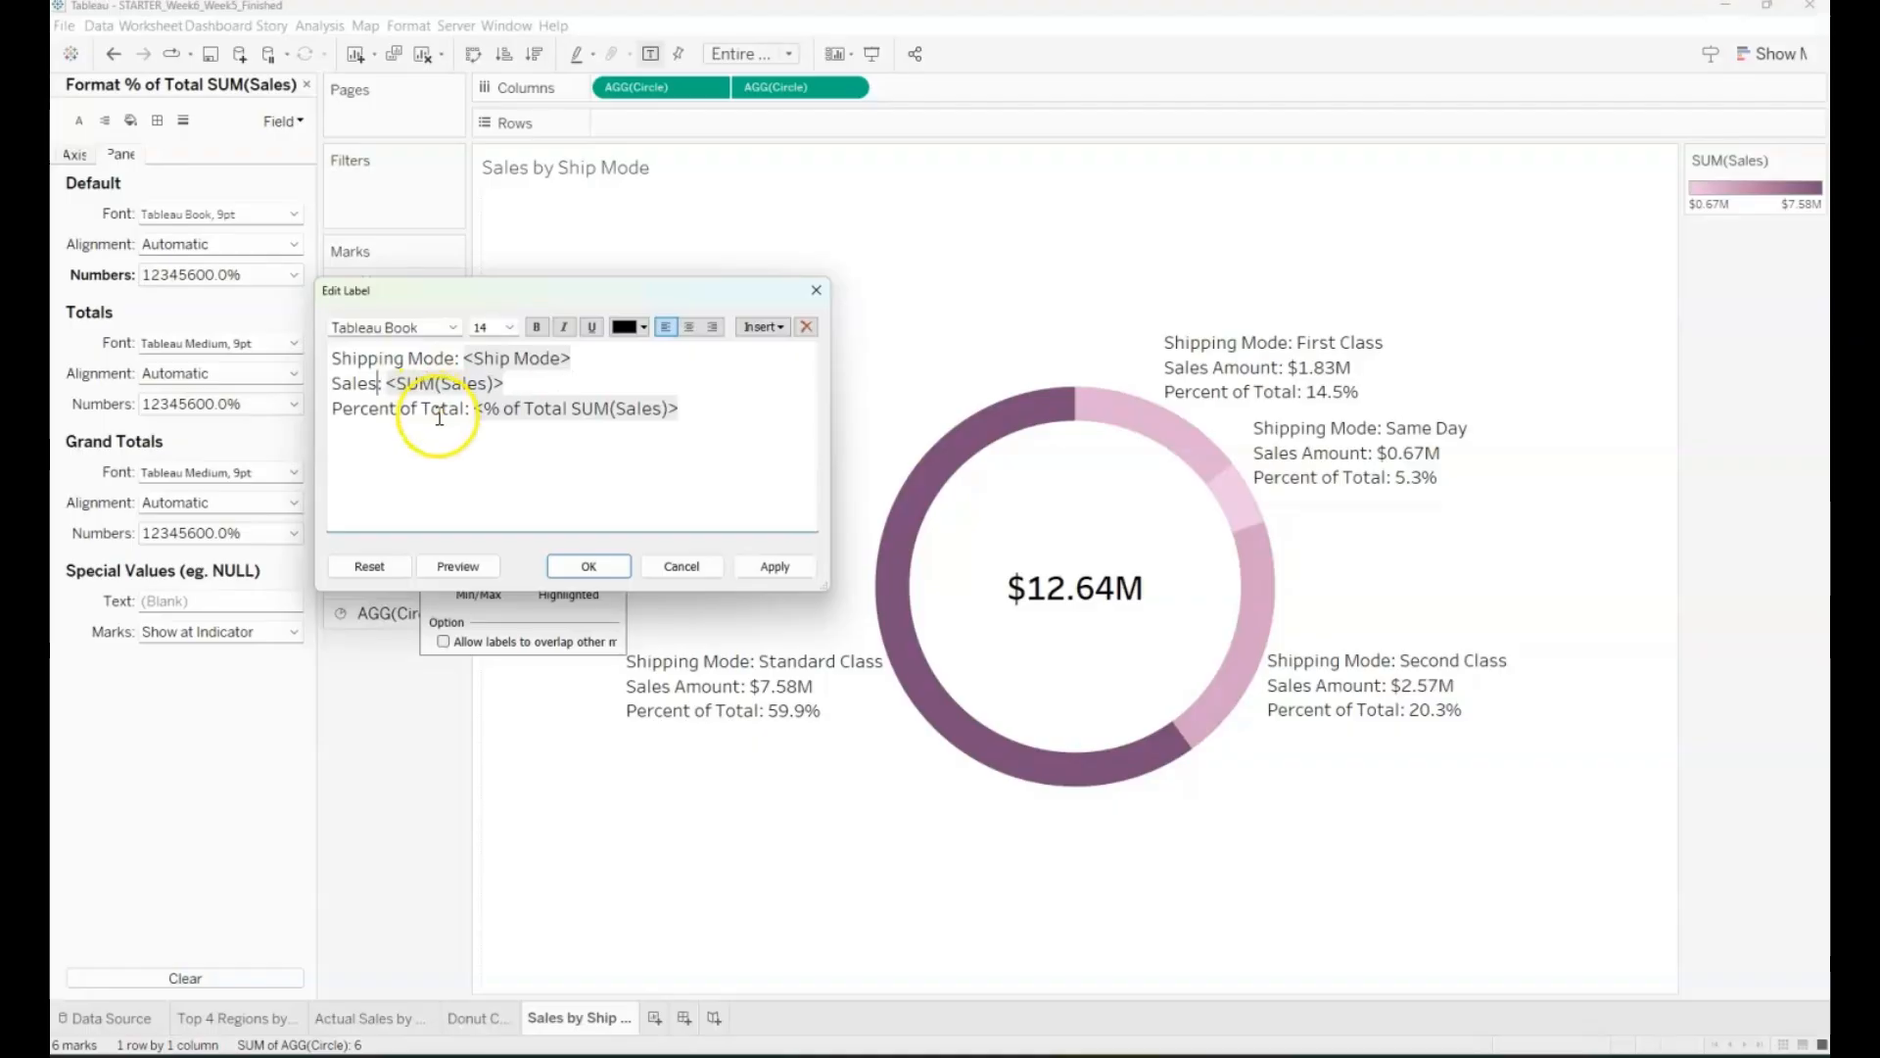
key("BackSpace")
key("BackSpace")
key("BackSpace")
key("BackSpace")
key("BackSpace")
type("age")
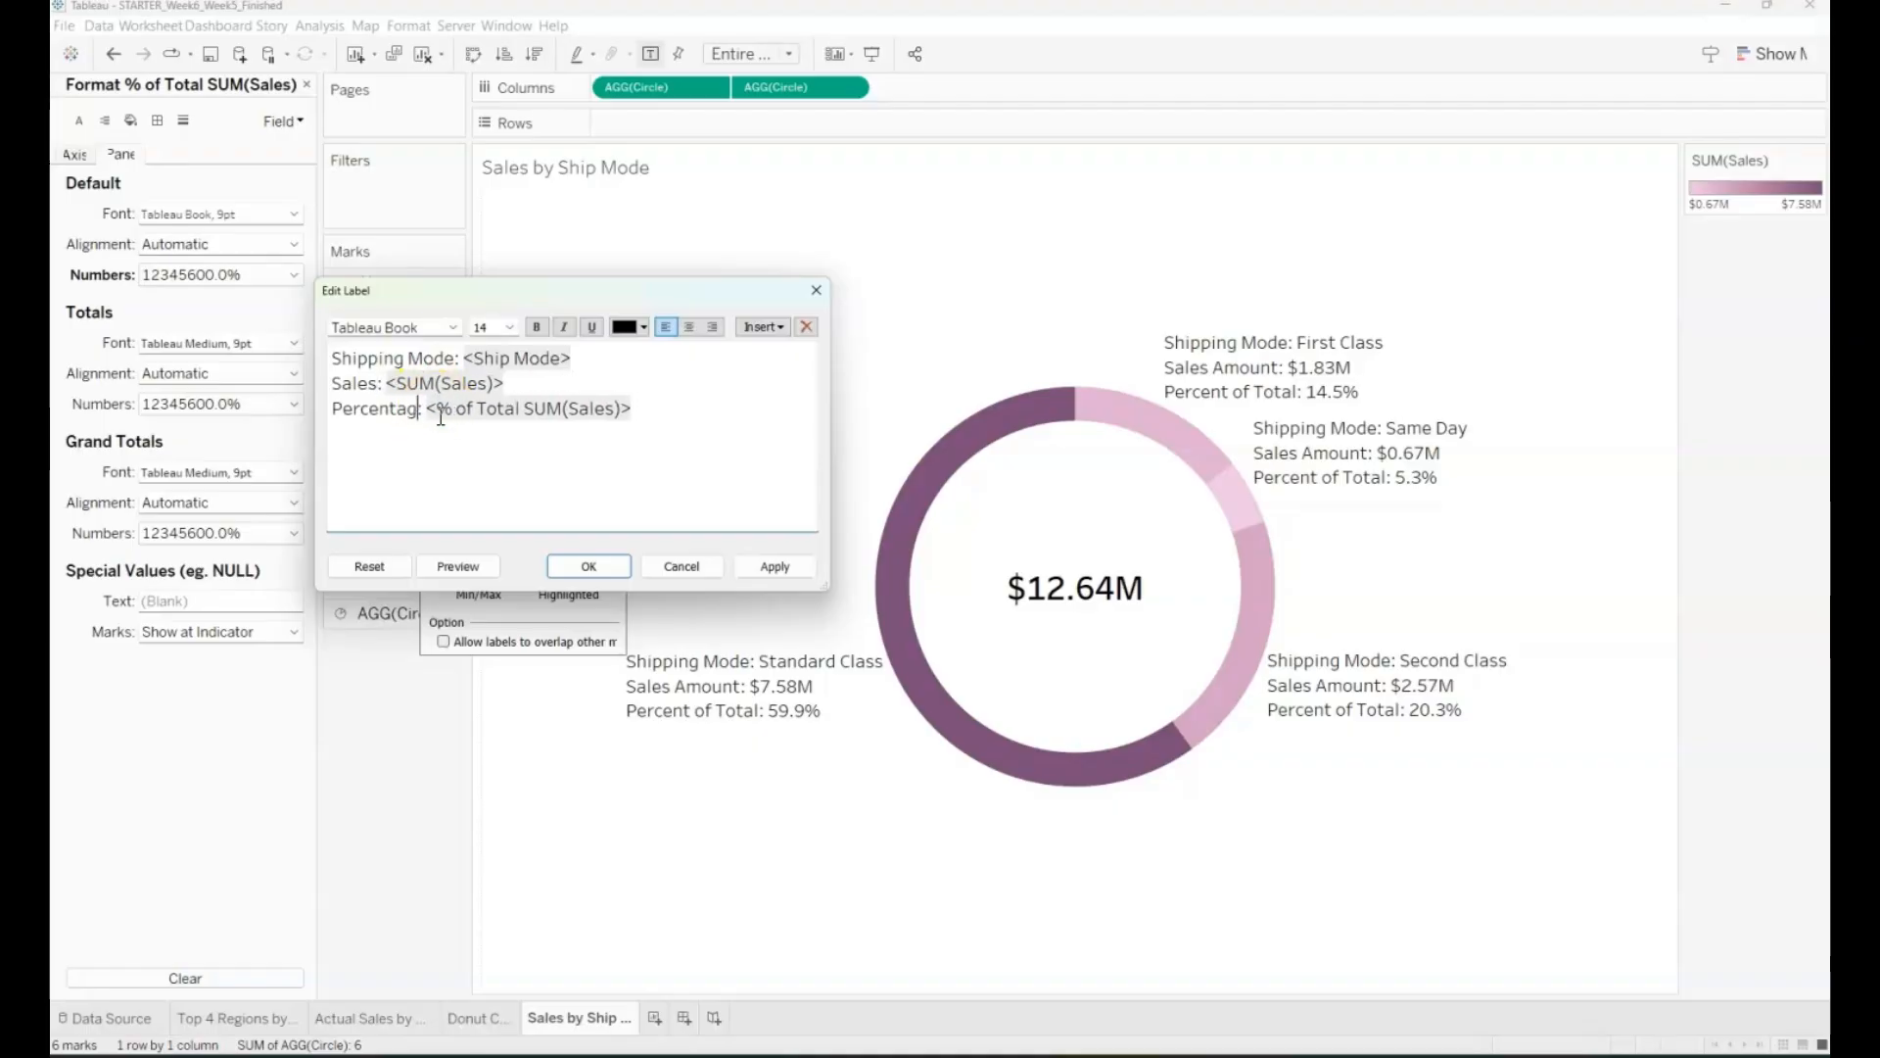
left_click(770, 568)
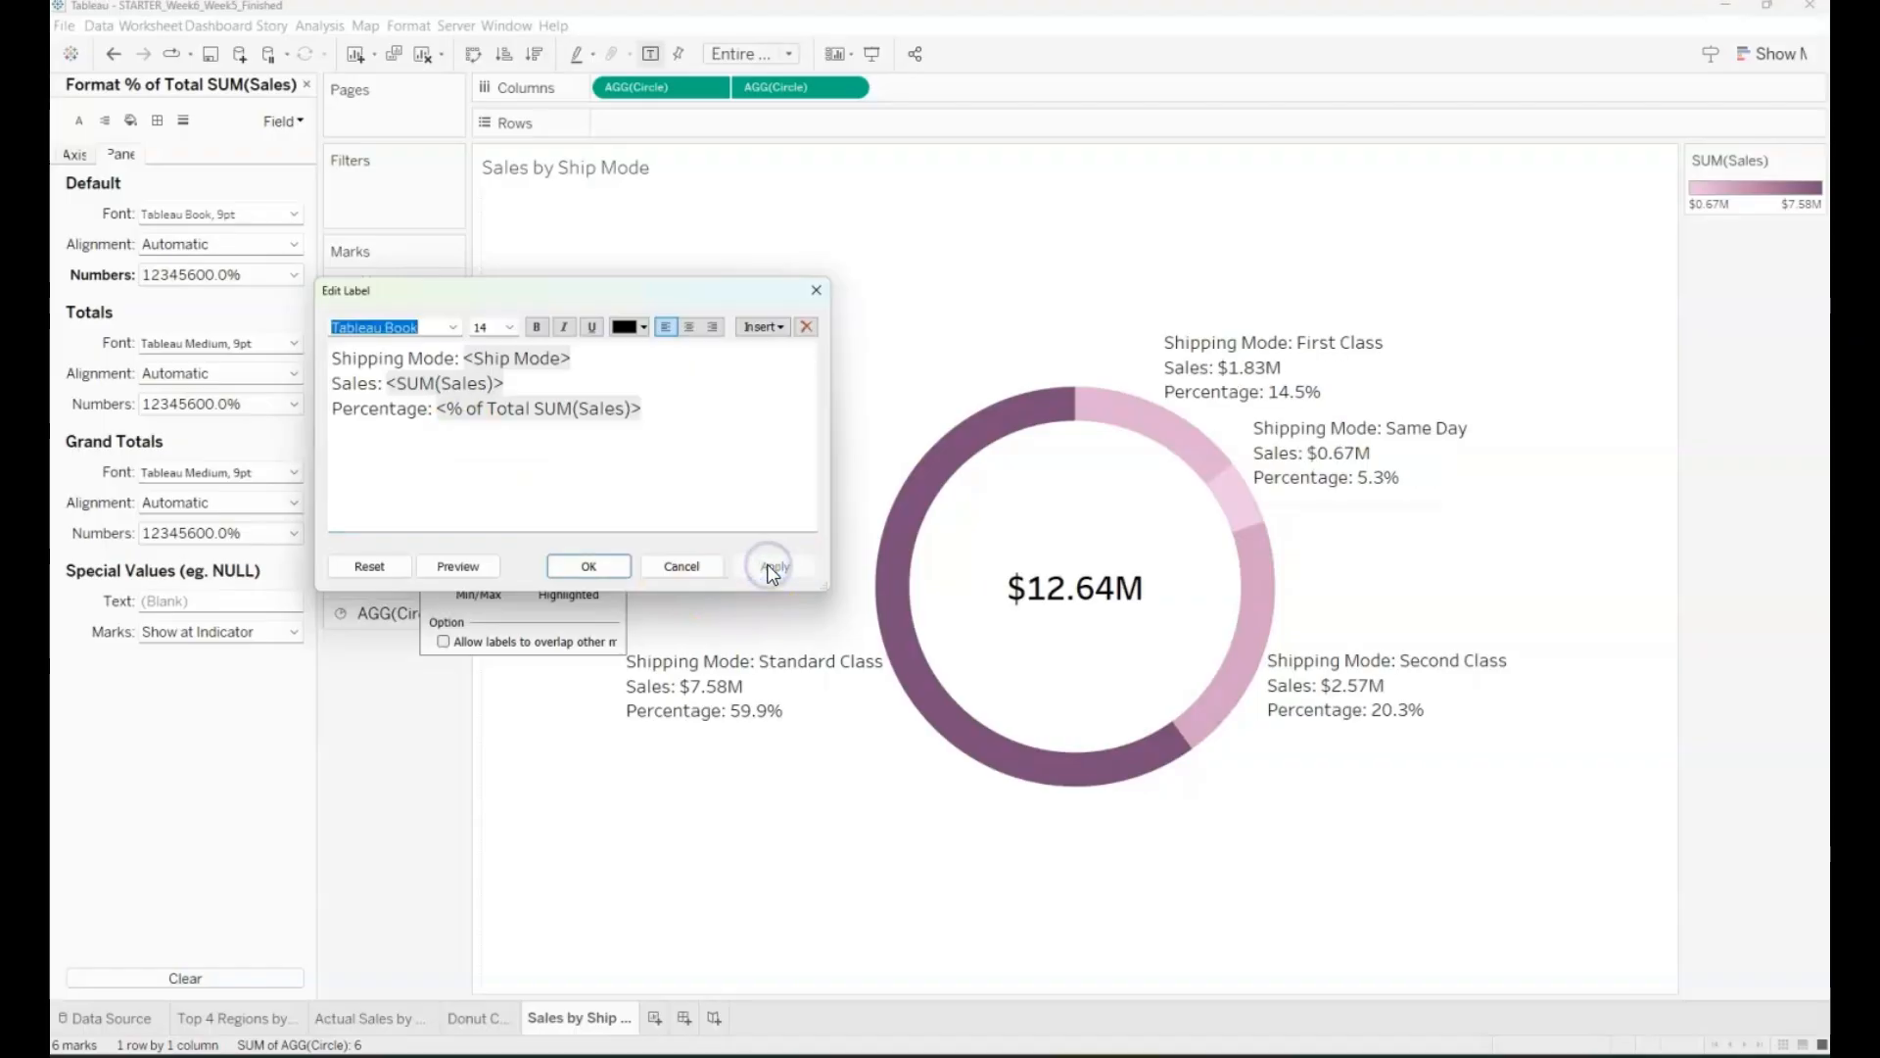
Step: Bold the <Ship Mode>, <SUM(Sales)> and <% of Total SUM(Sales)> fields in the ring label and confirm the label
left_click_drag(437, 407, 735, 410)
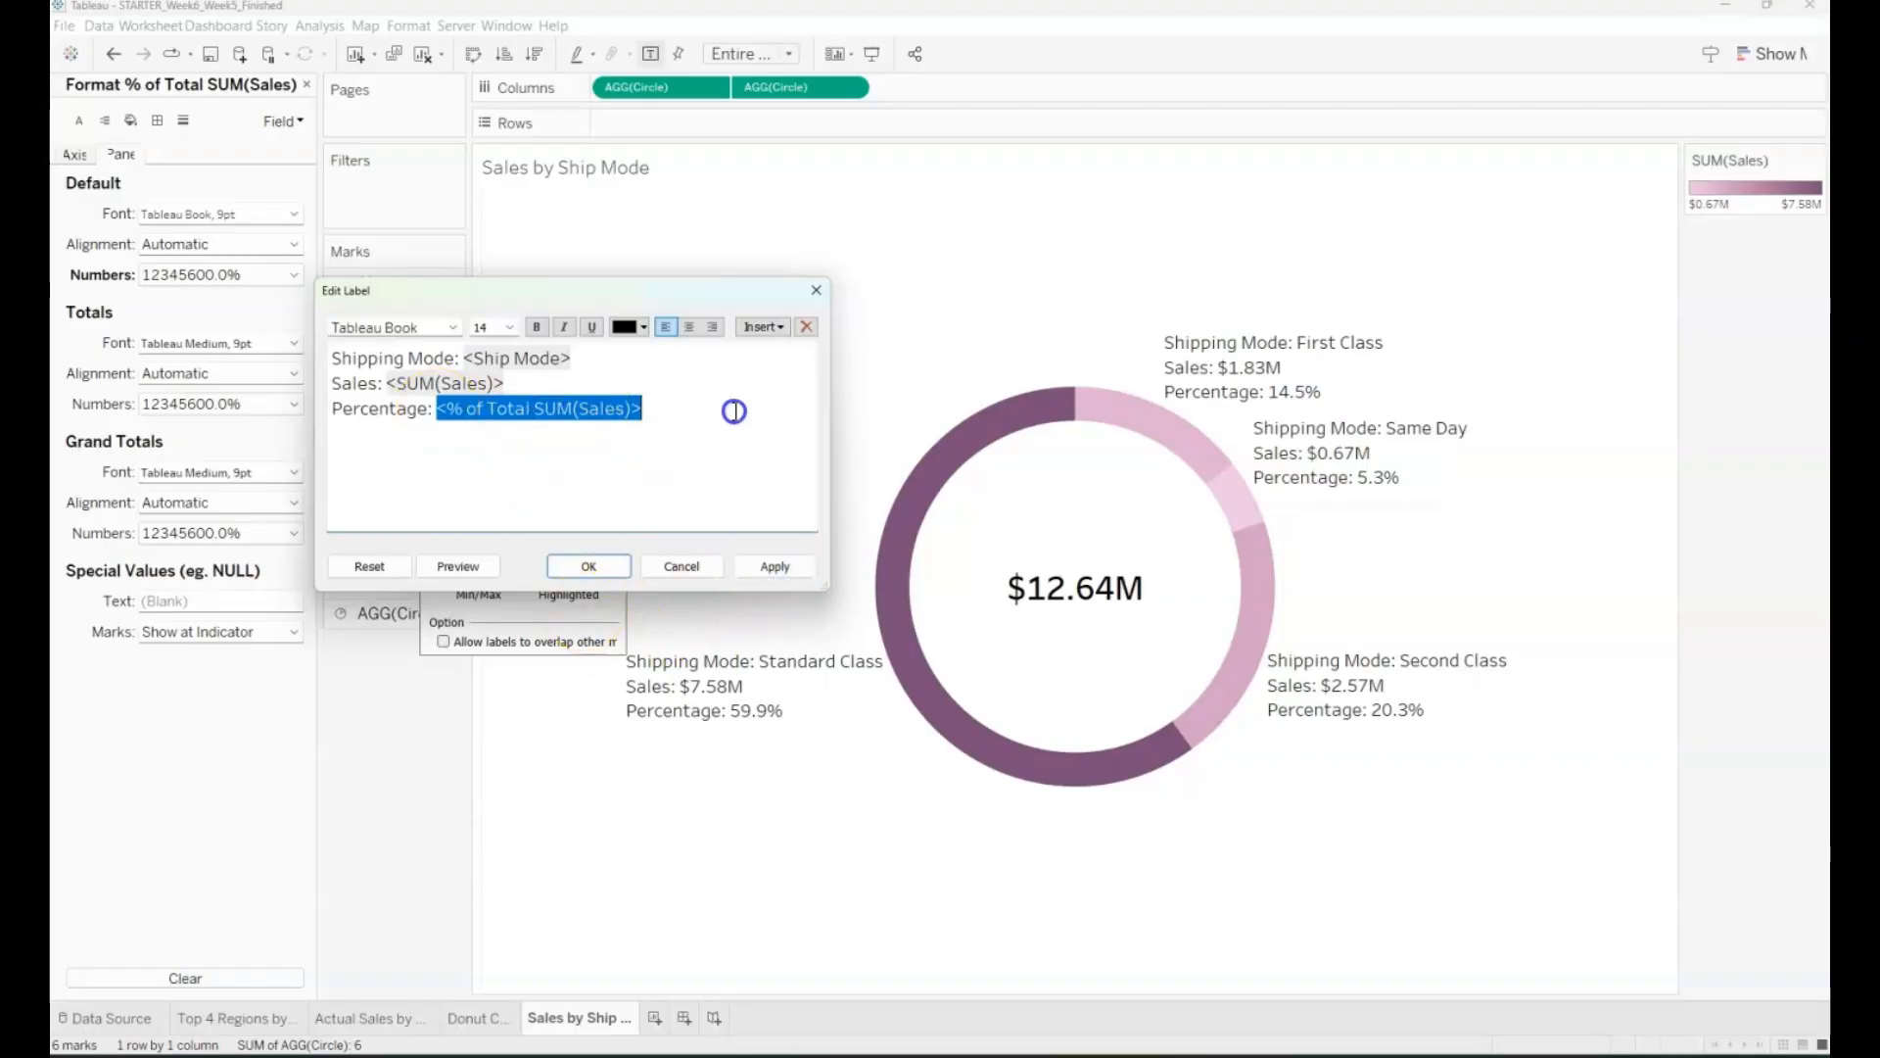
left_click_drag(387, 382, 588, 358)
key("ctrl+b")
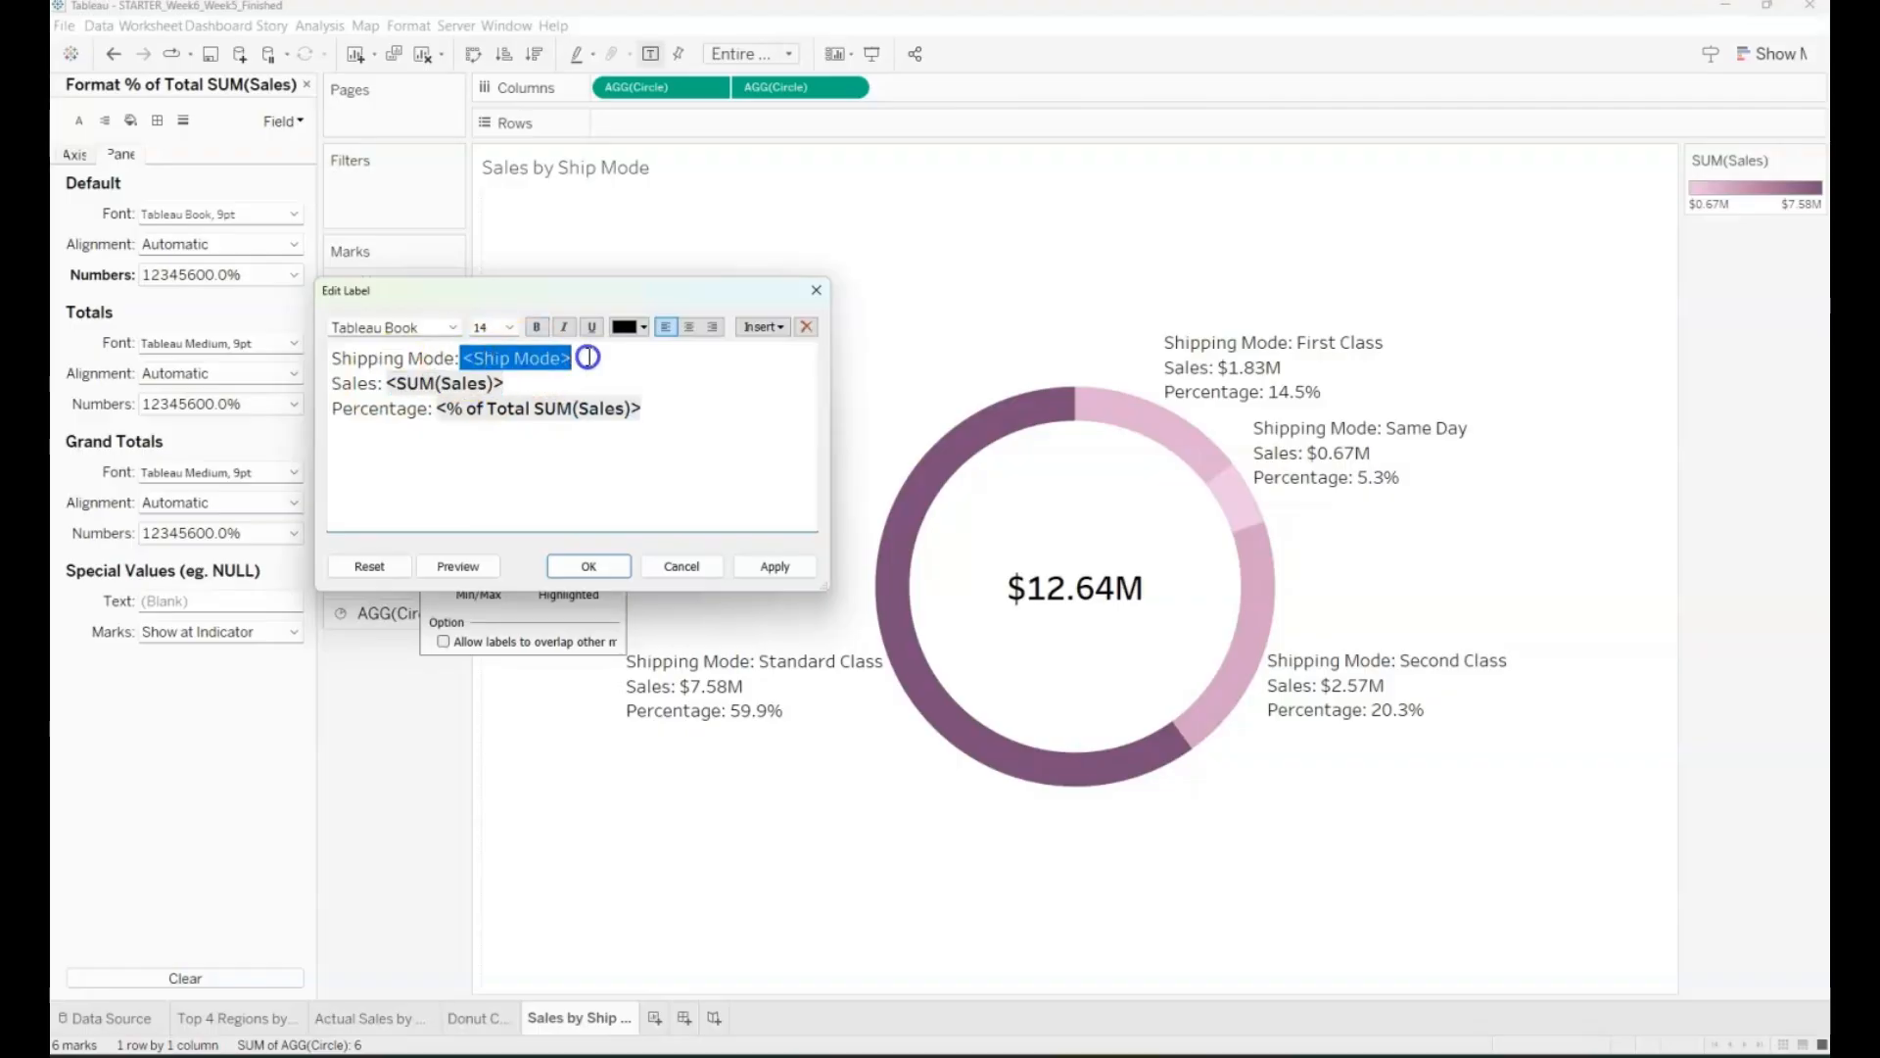
key("ctrl+b")
left_click(755, 562)
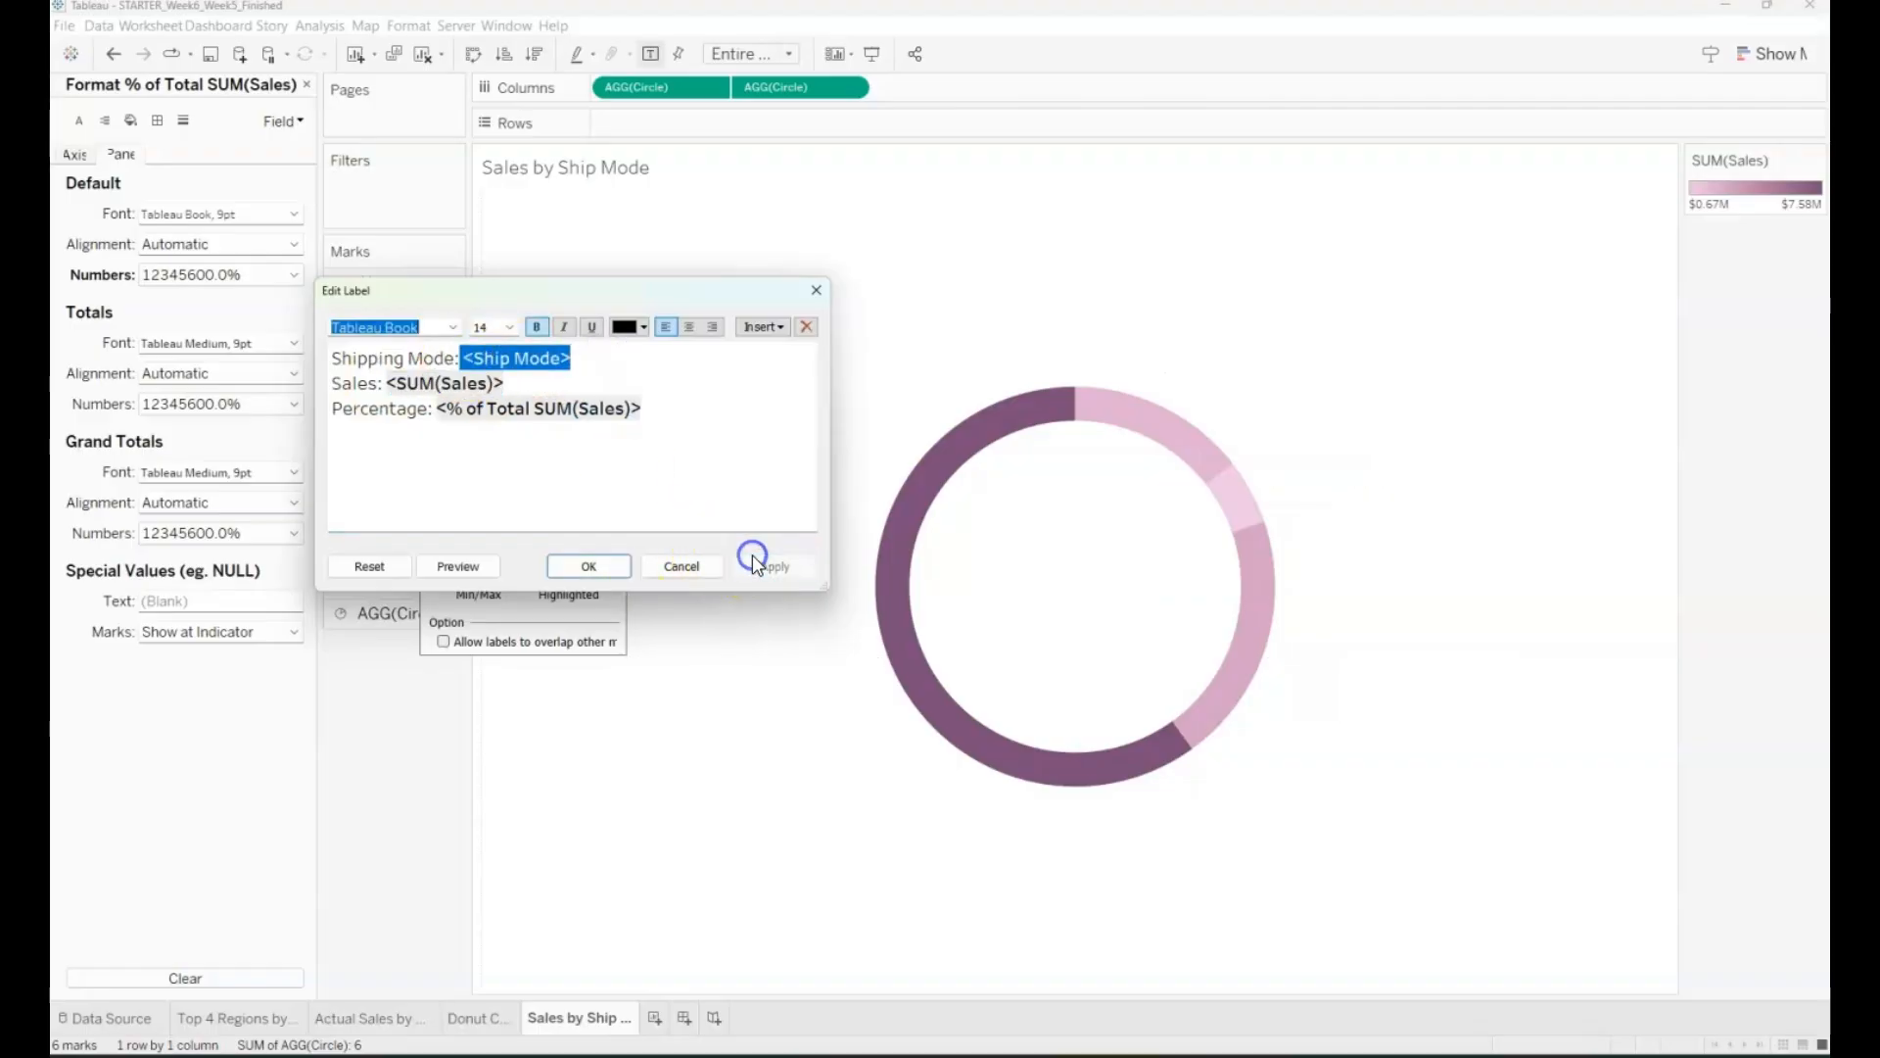
left_click(599, 567)
left_click(745, 372)
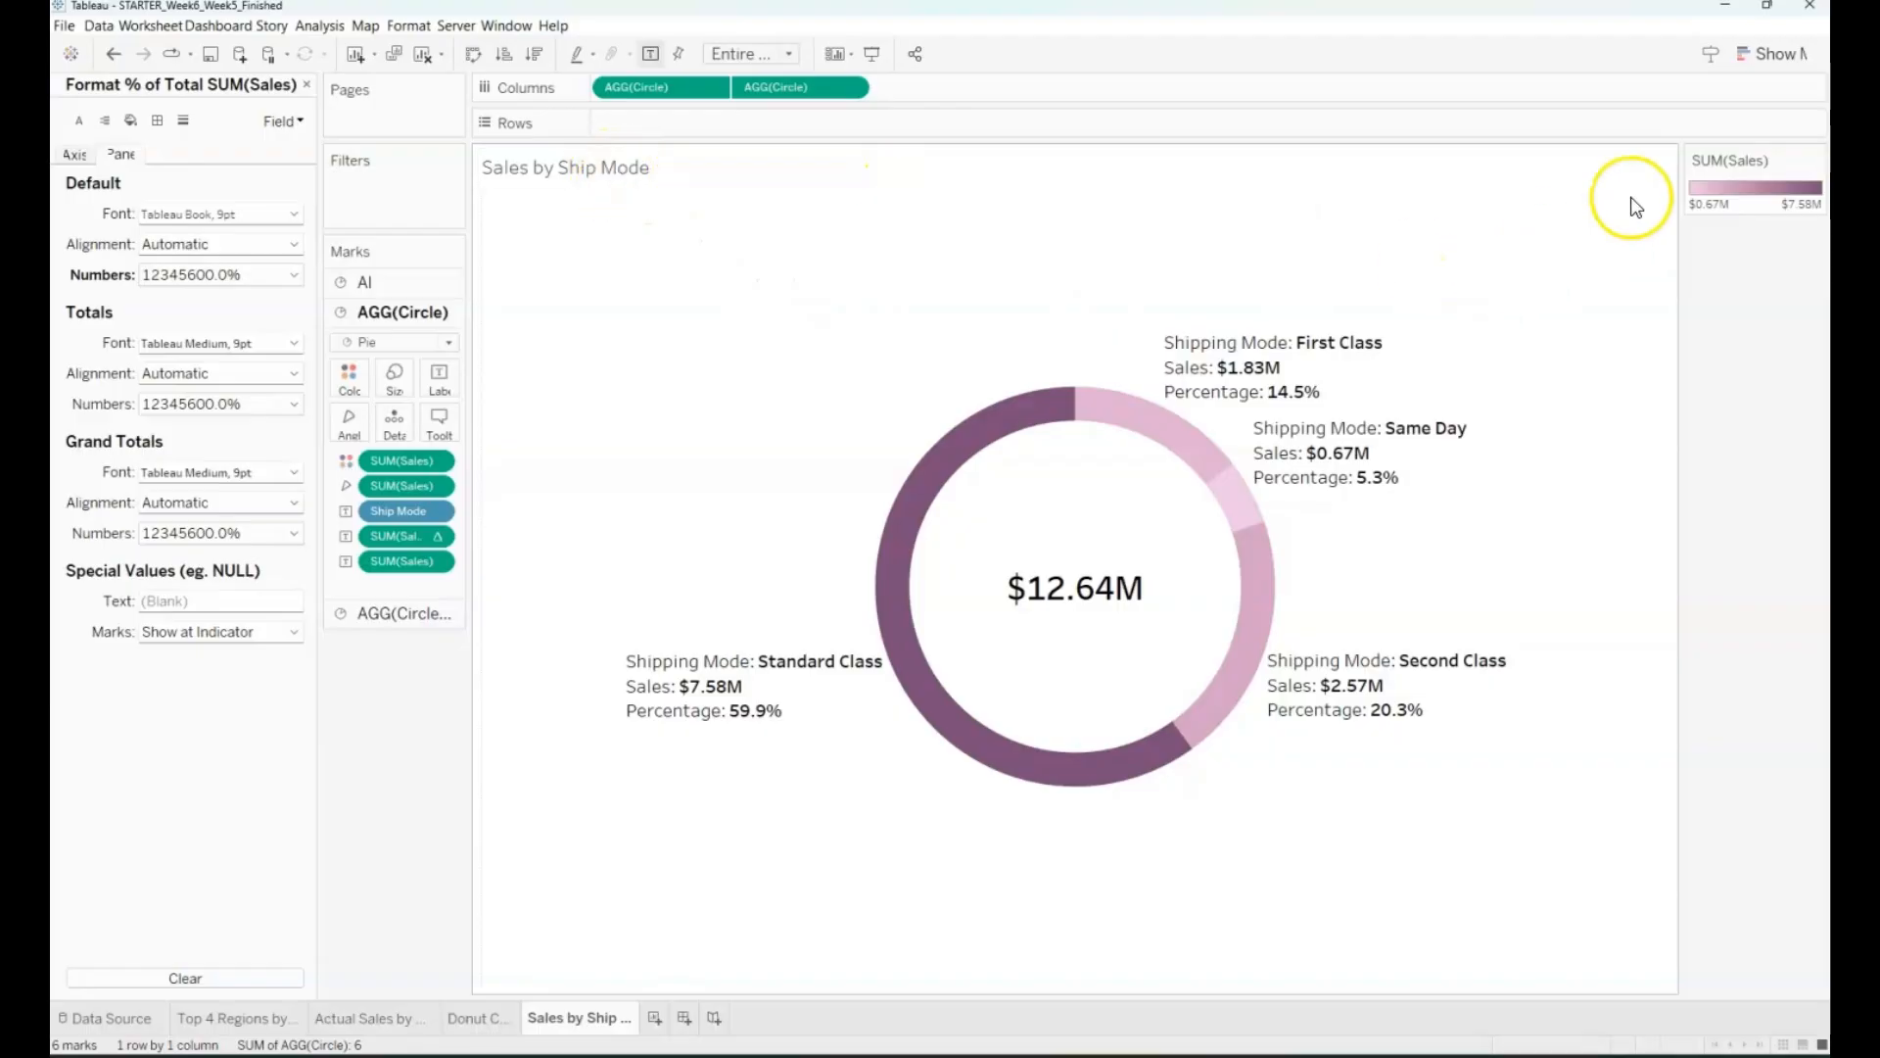
Step: Hide the SUM(Sales) color legend card from the worksheet
left_click(1812, 161)
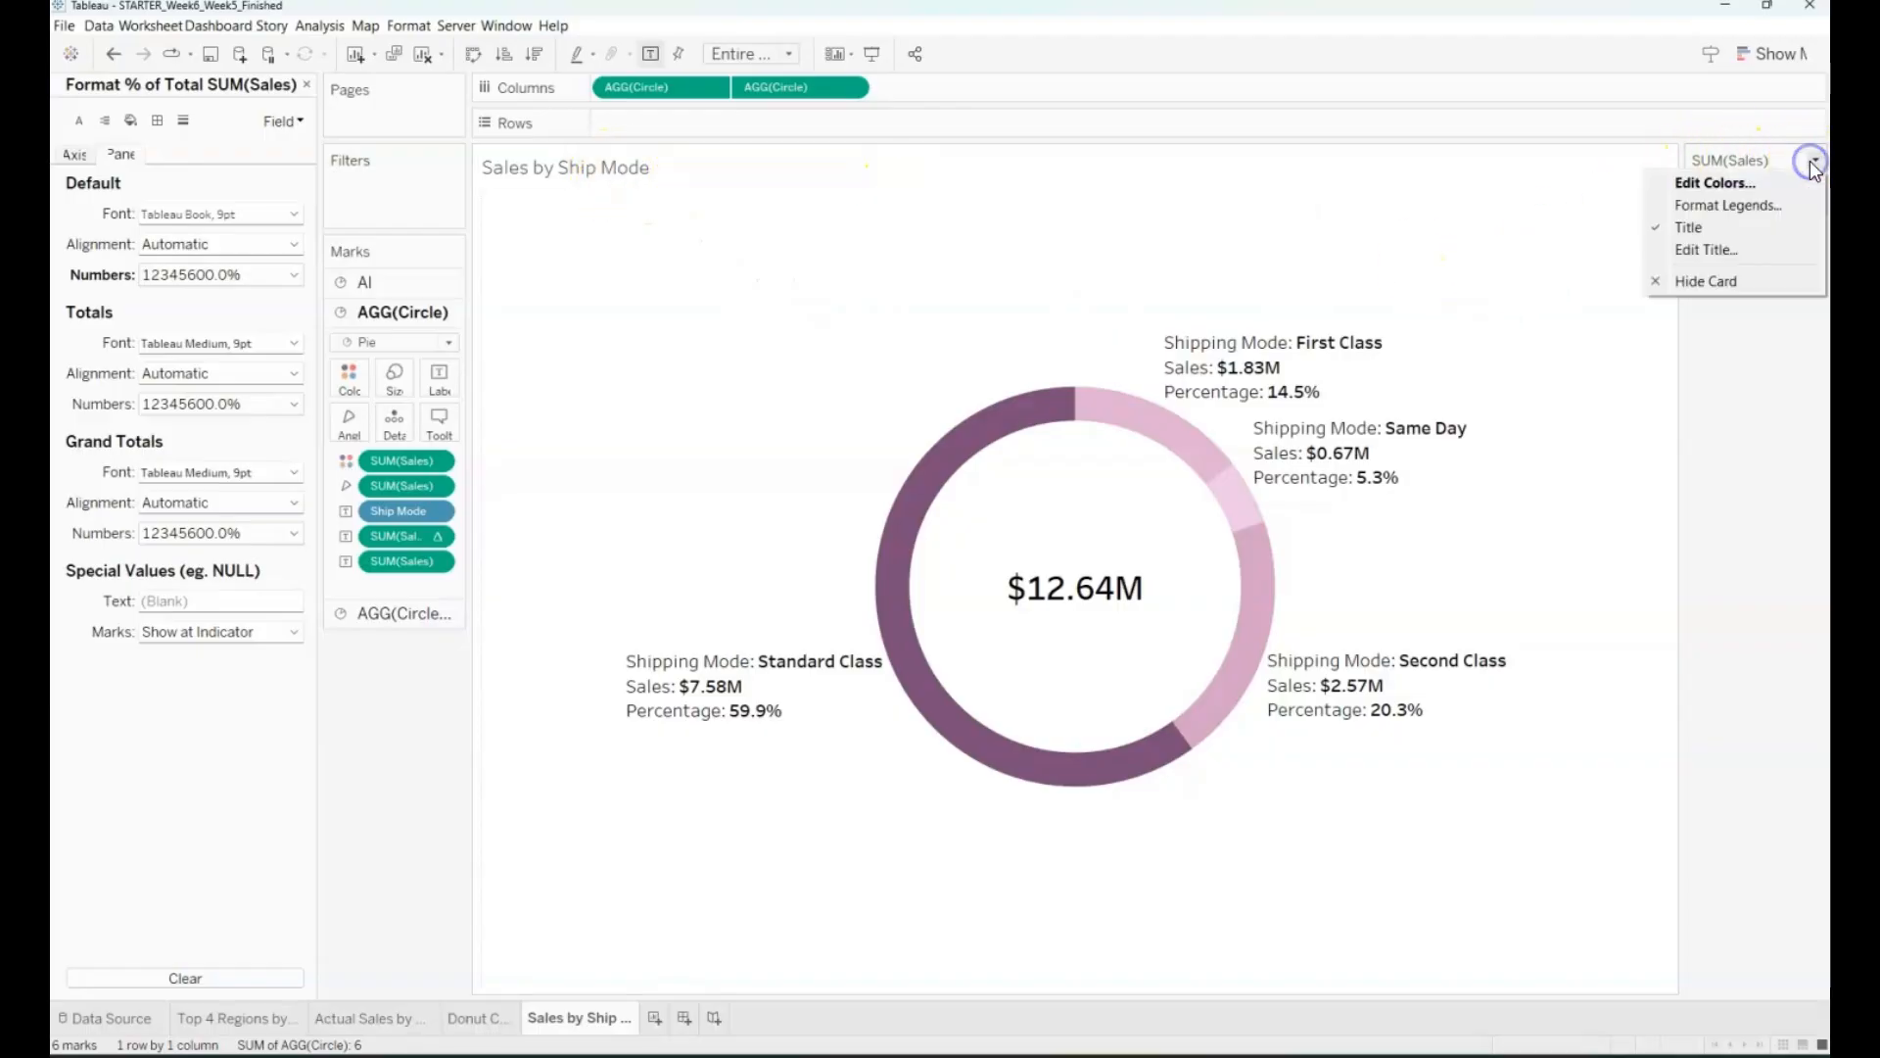
left_click(1759, 279)
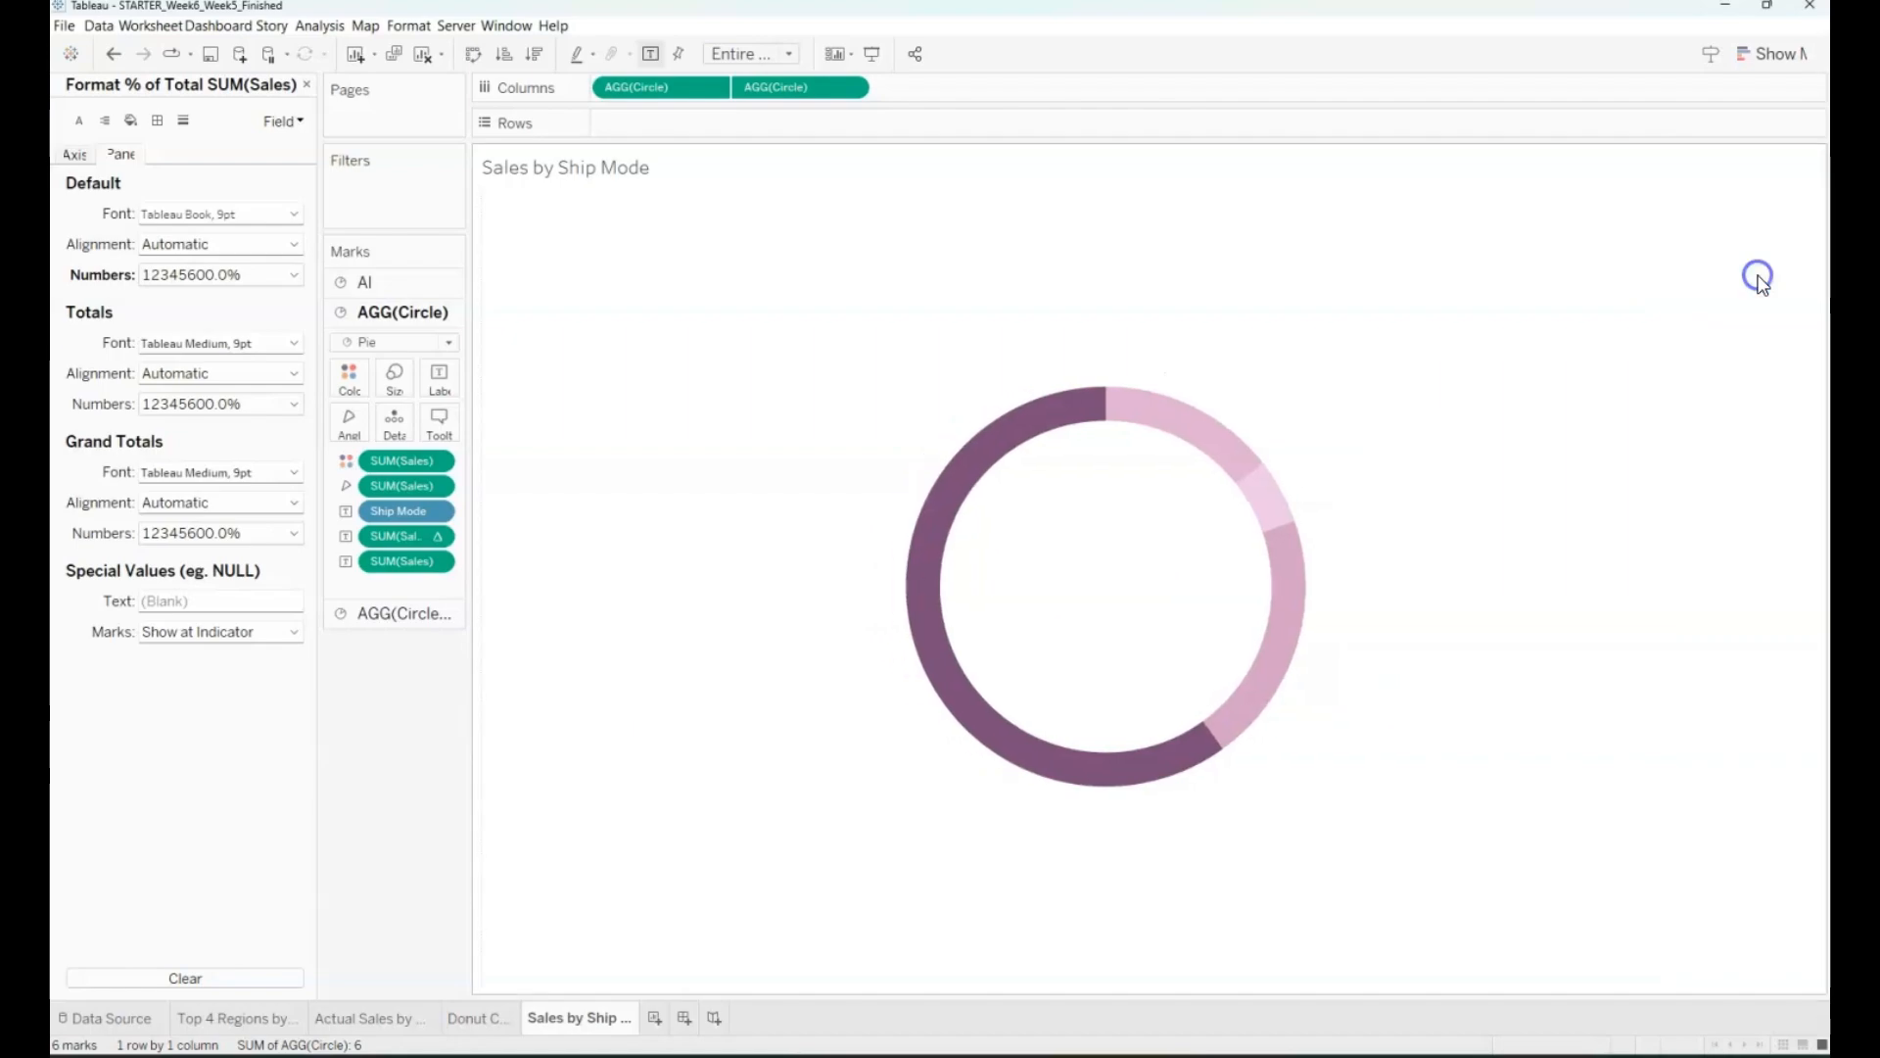
Step: Format the worksheet title's <Sheet Name> as centered, bold, 28-point text and confirm it
double_click(777, 168)
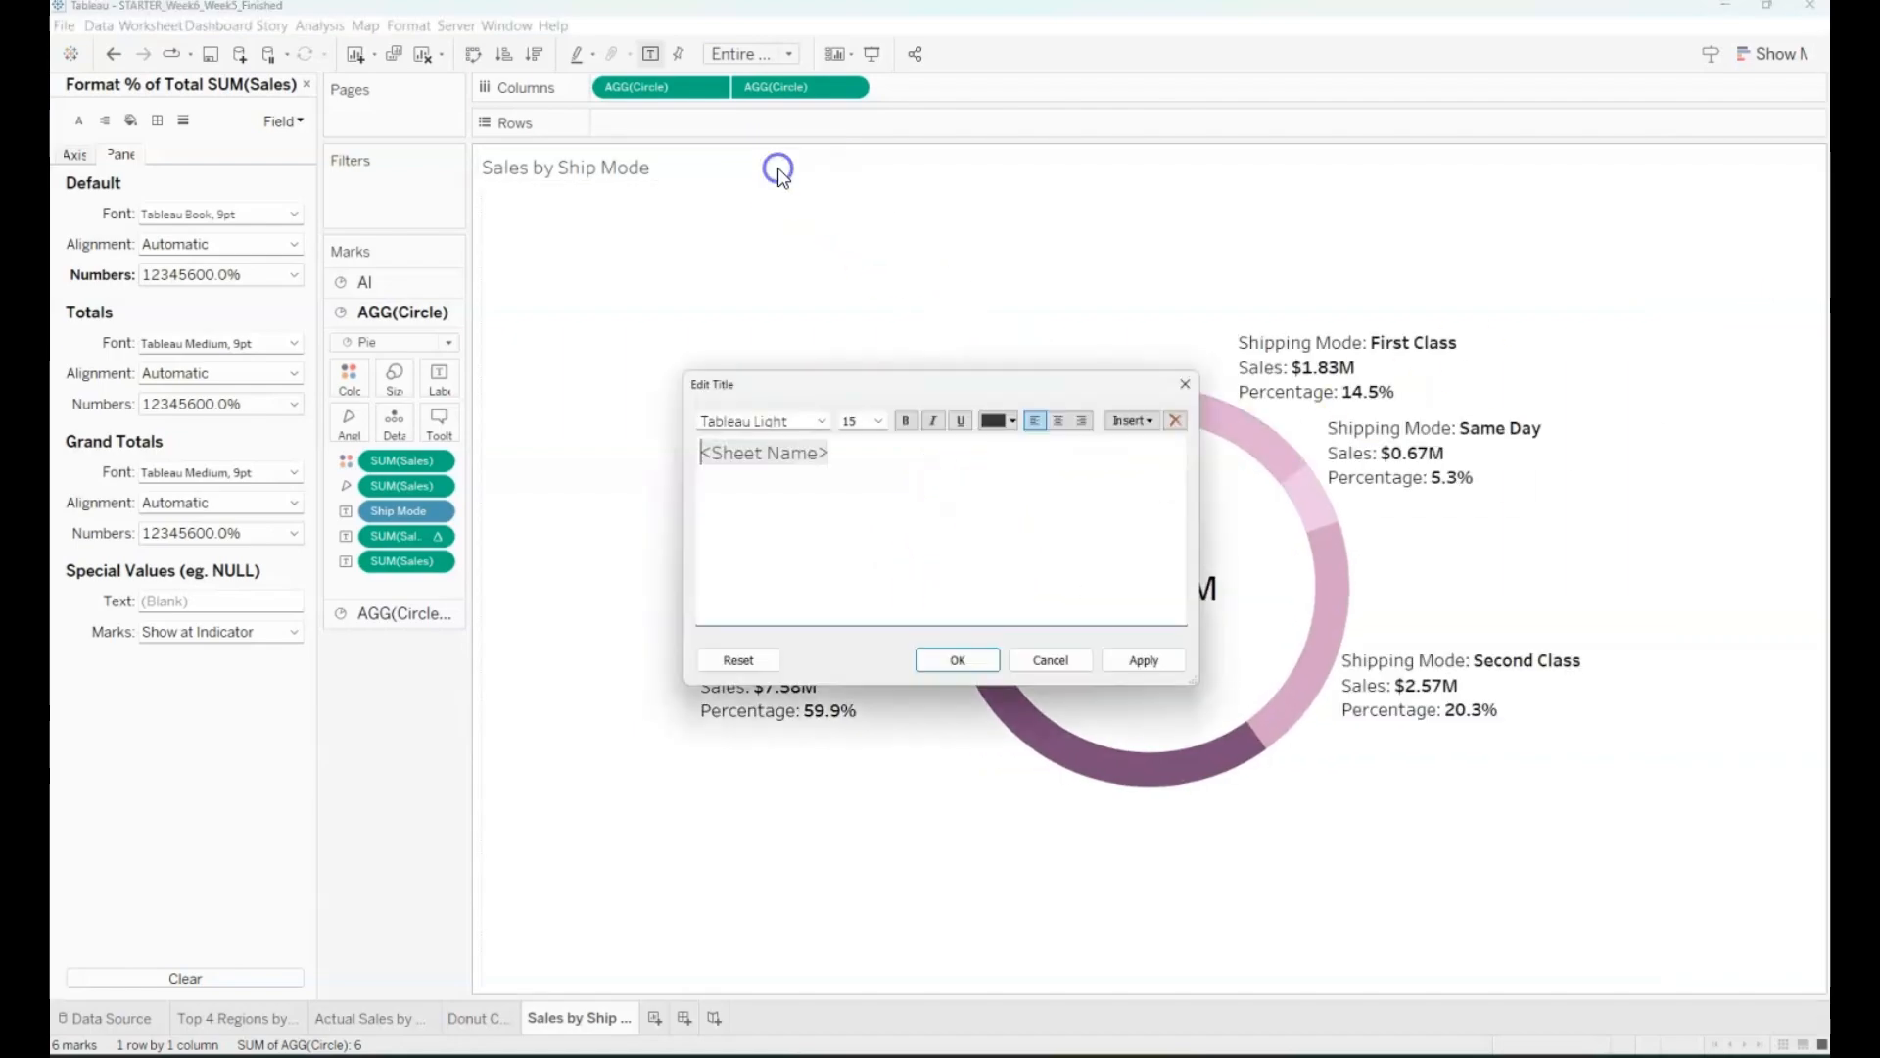
double_click(784, 467)
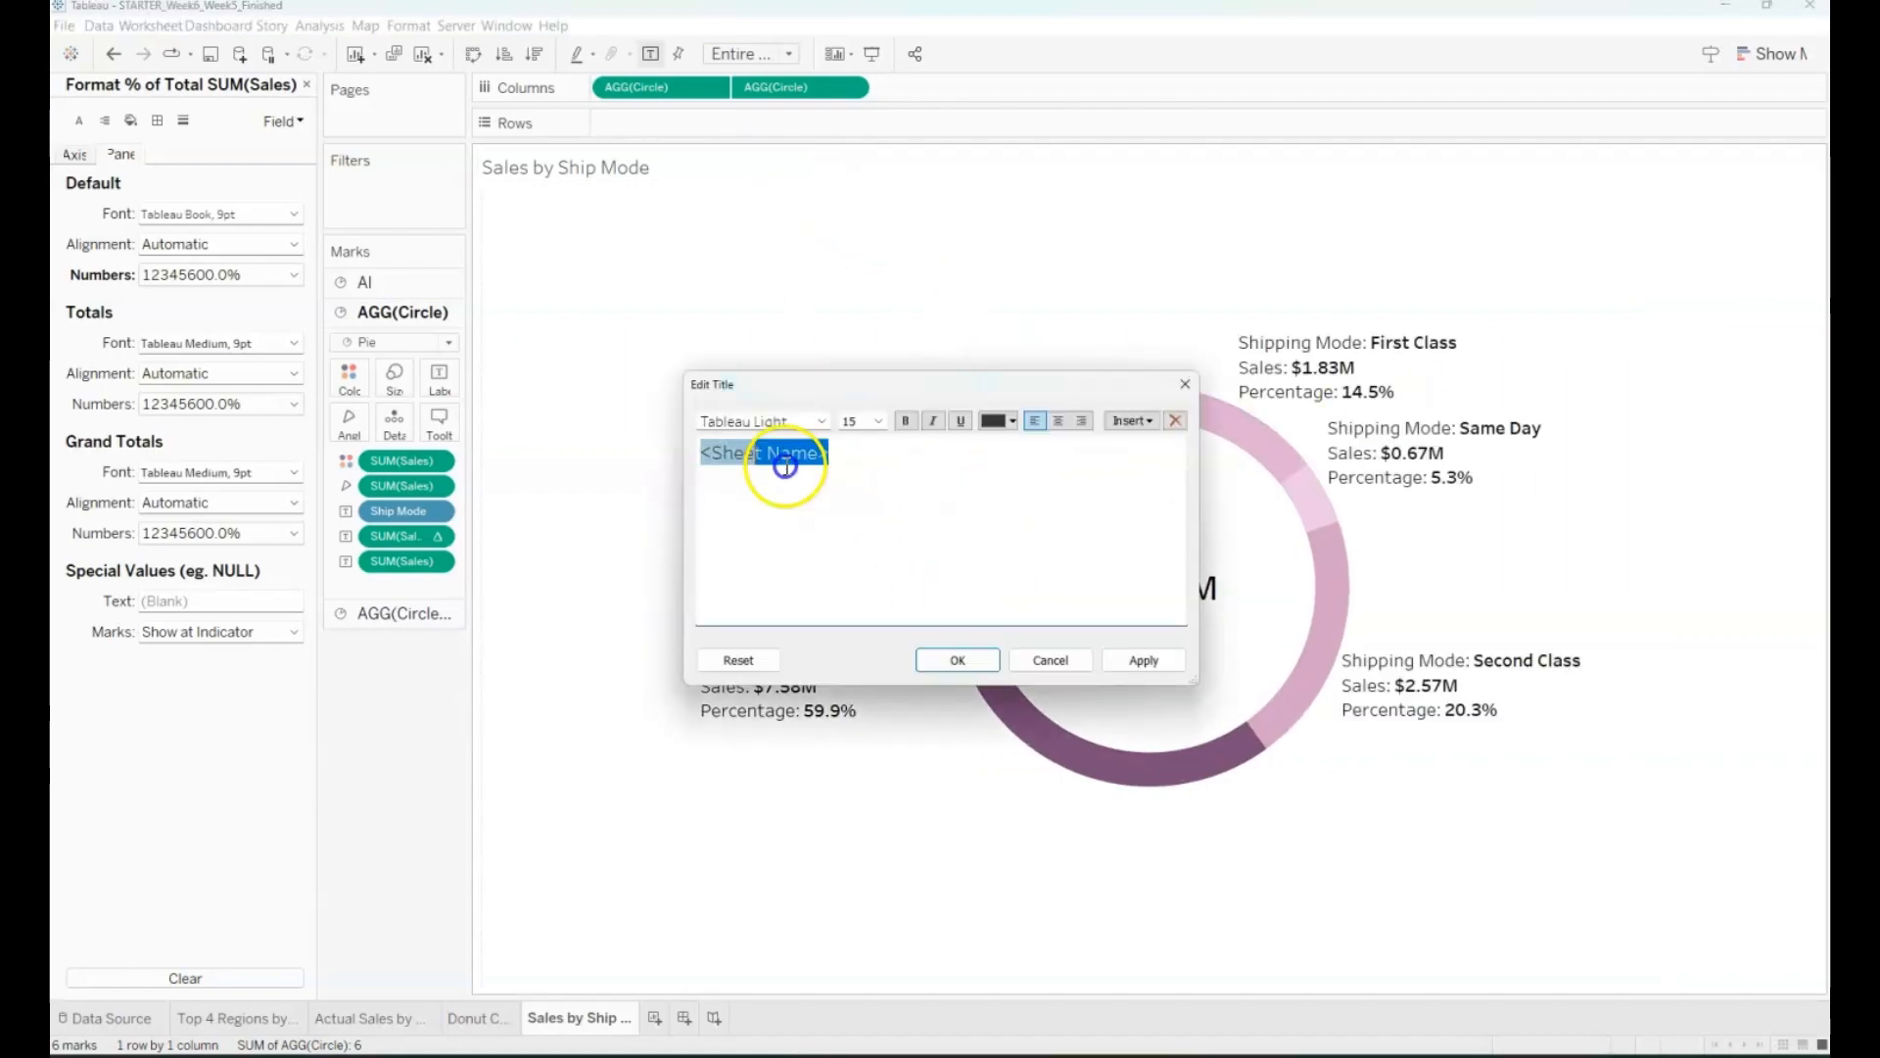
left_click(1059, 423)
left_click(933, 421)
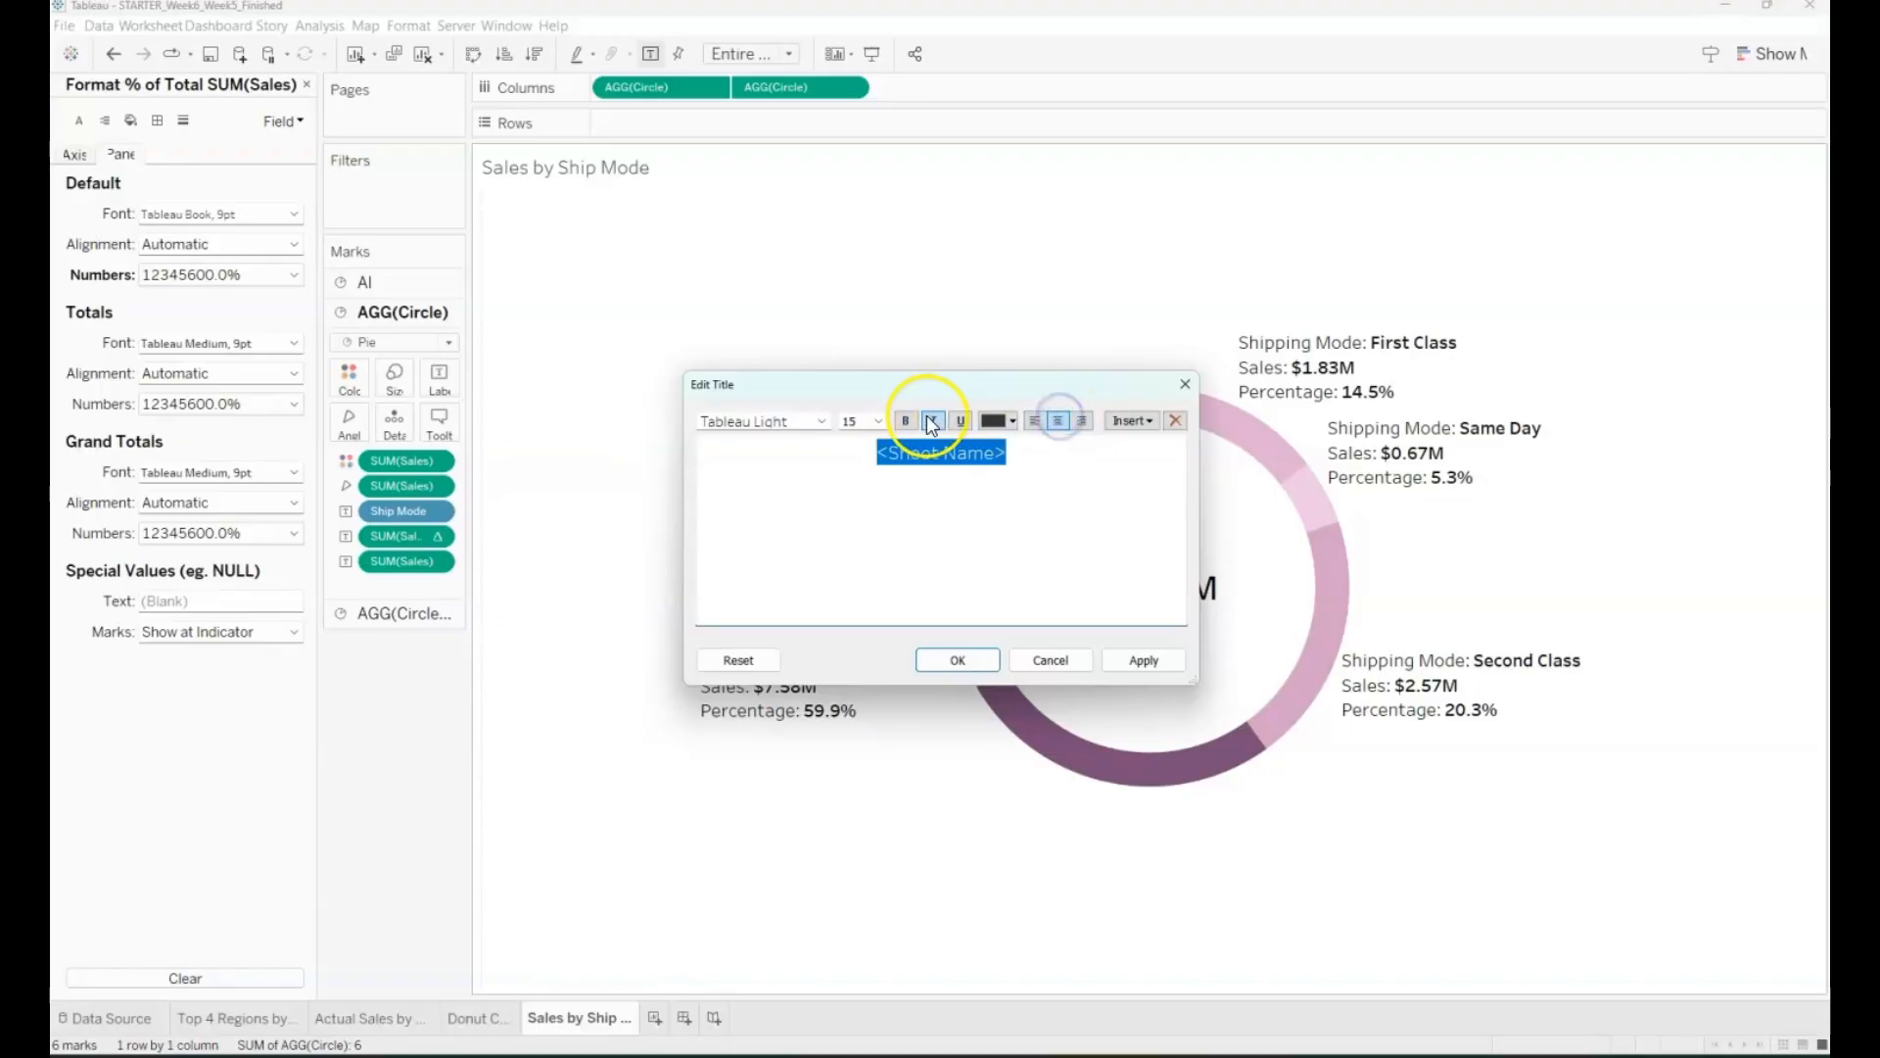
left_click(878, 421)
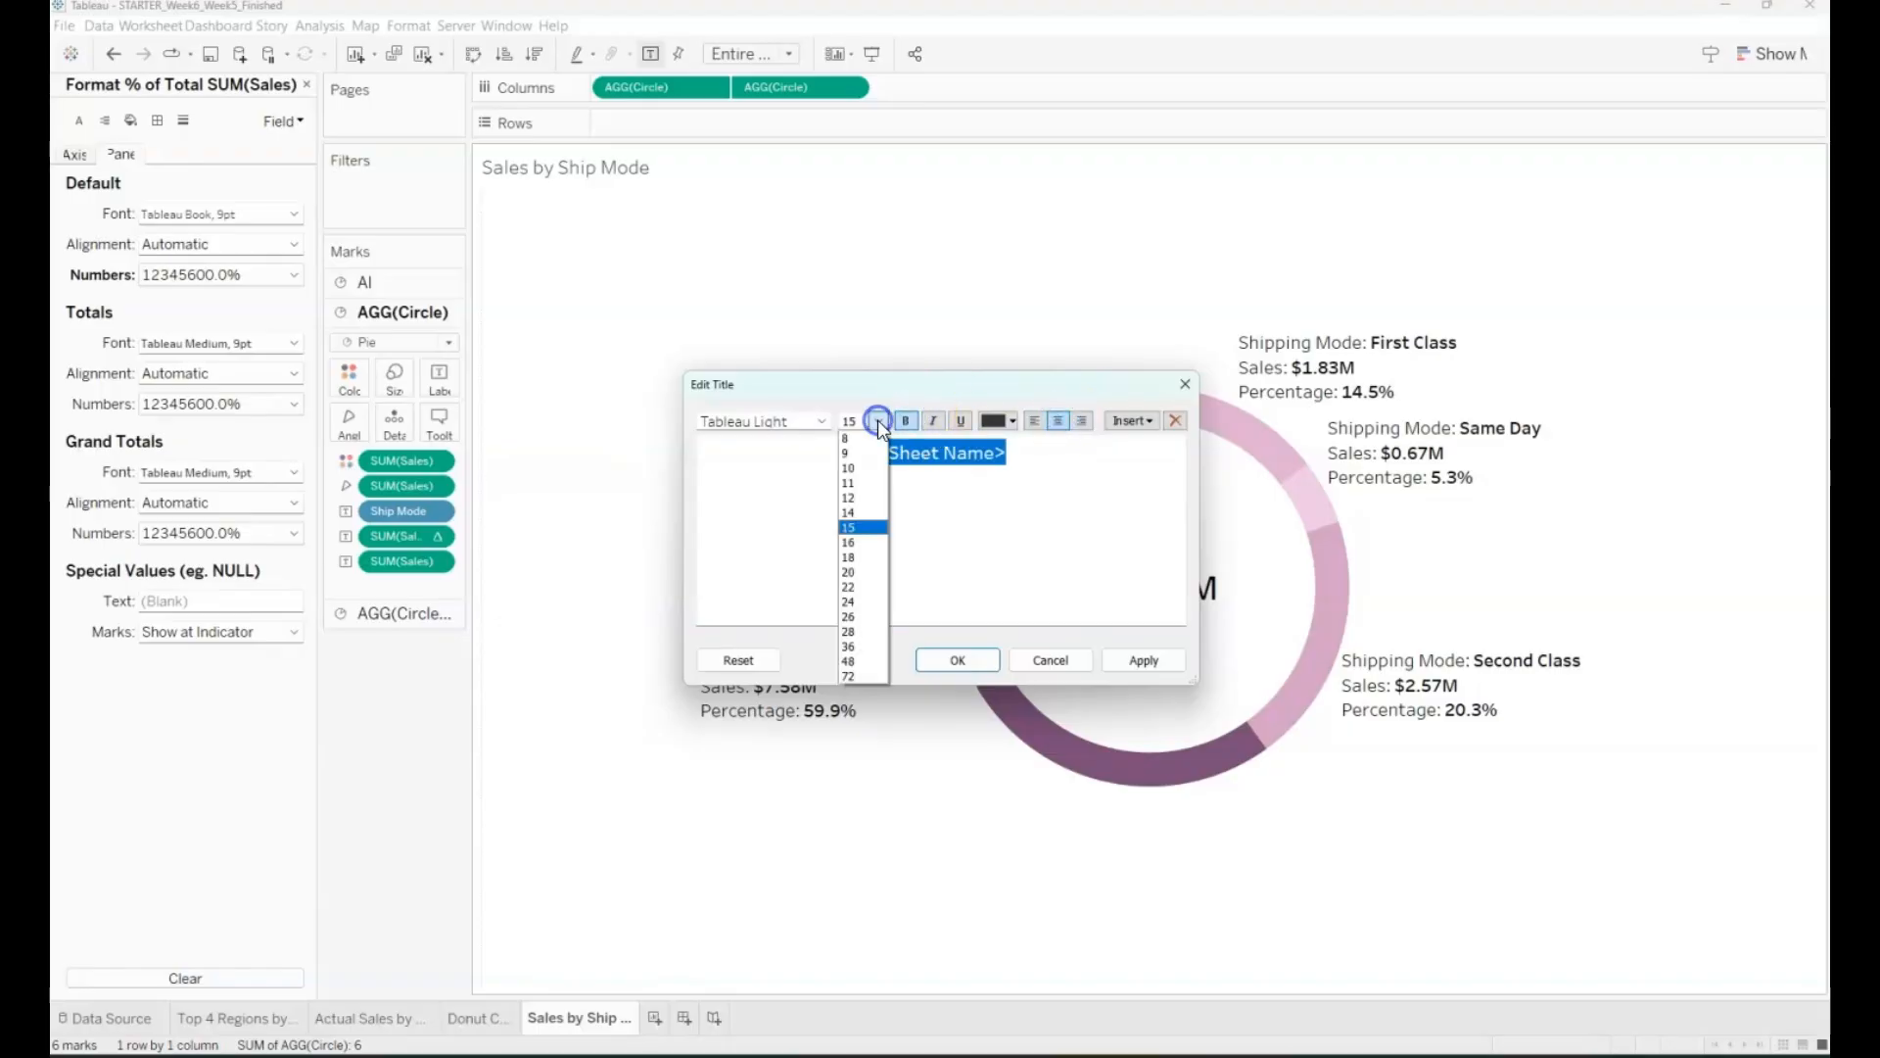
left_click(849, 632)
left_click(1141, 662)
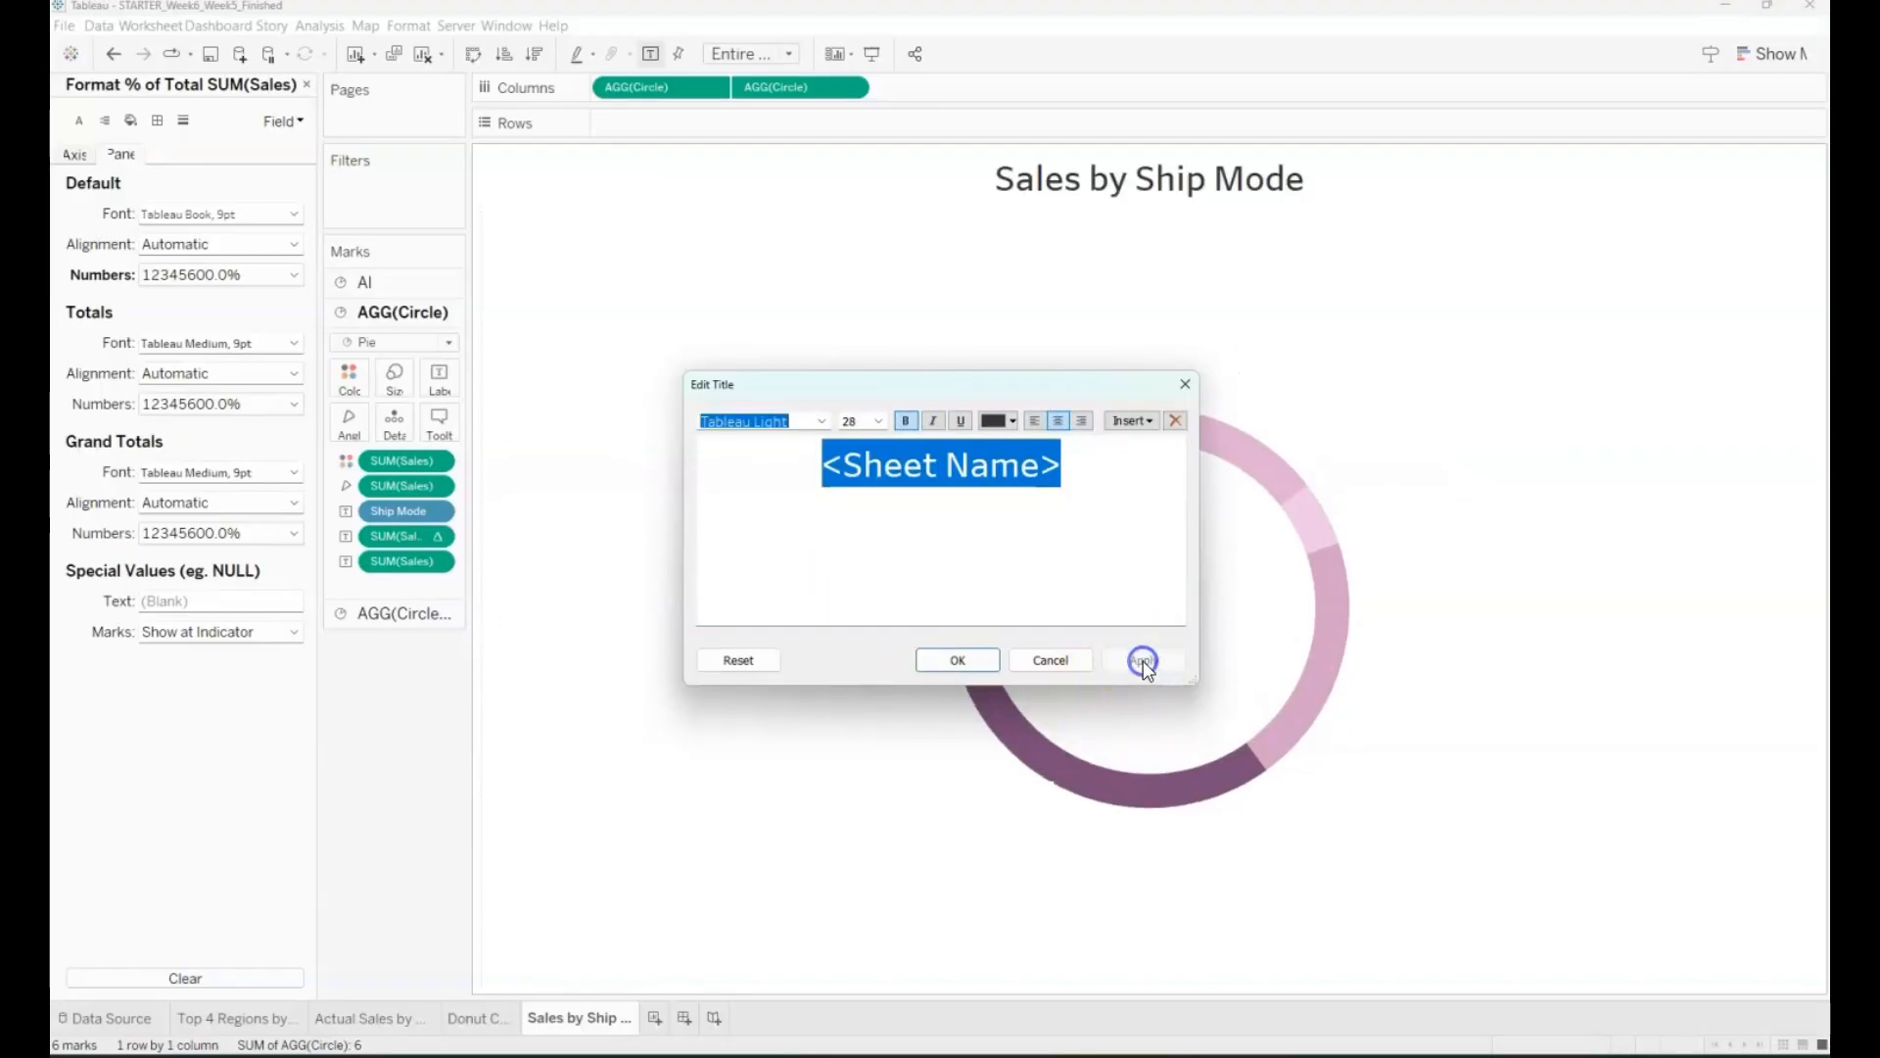
left_click(960, 660)
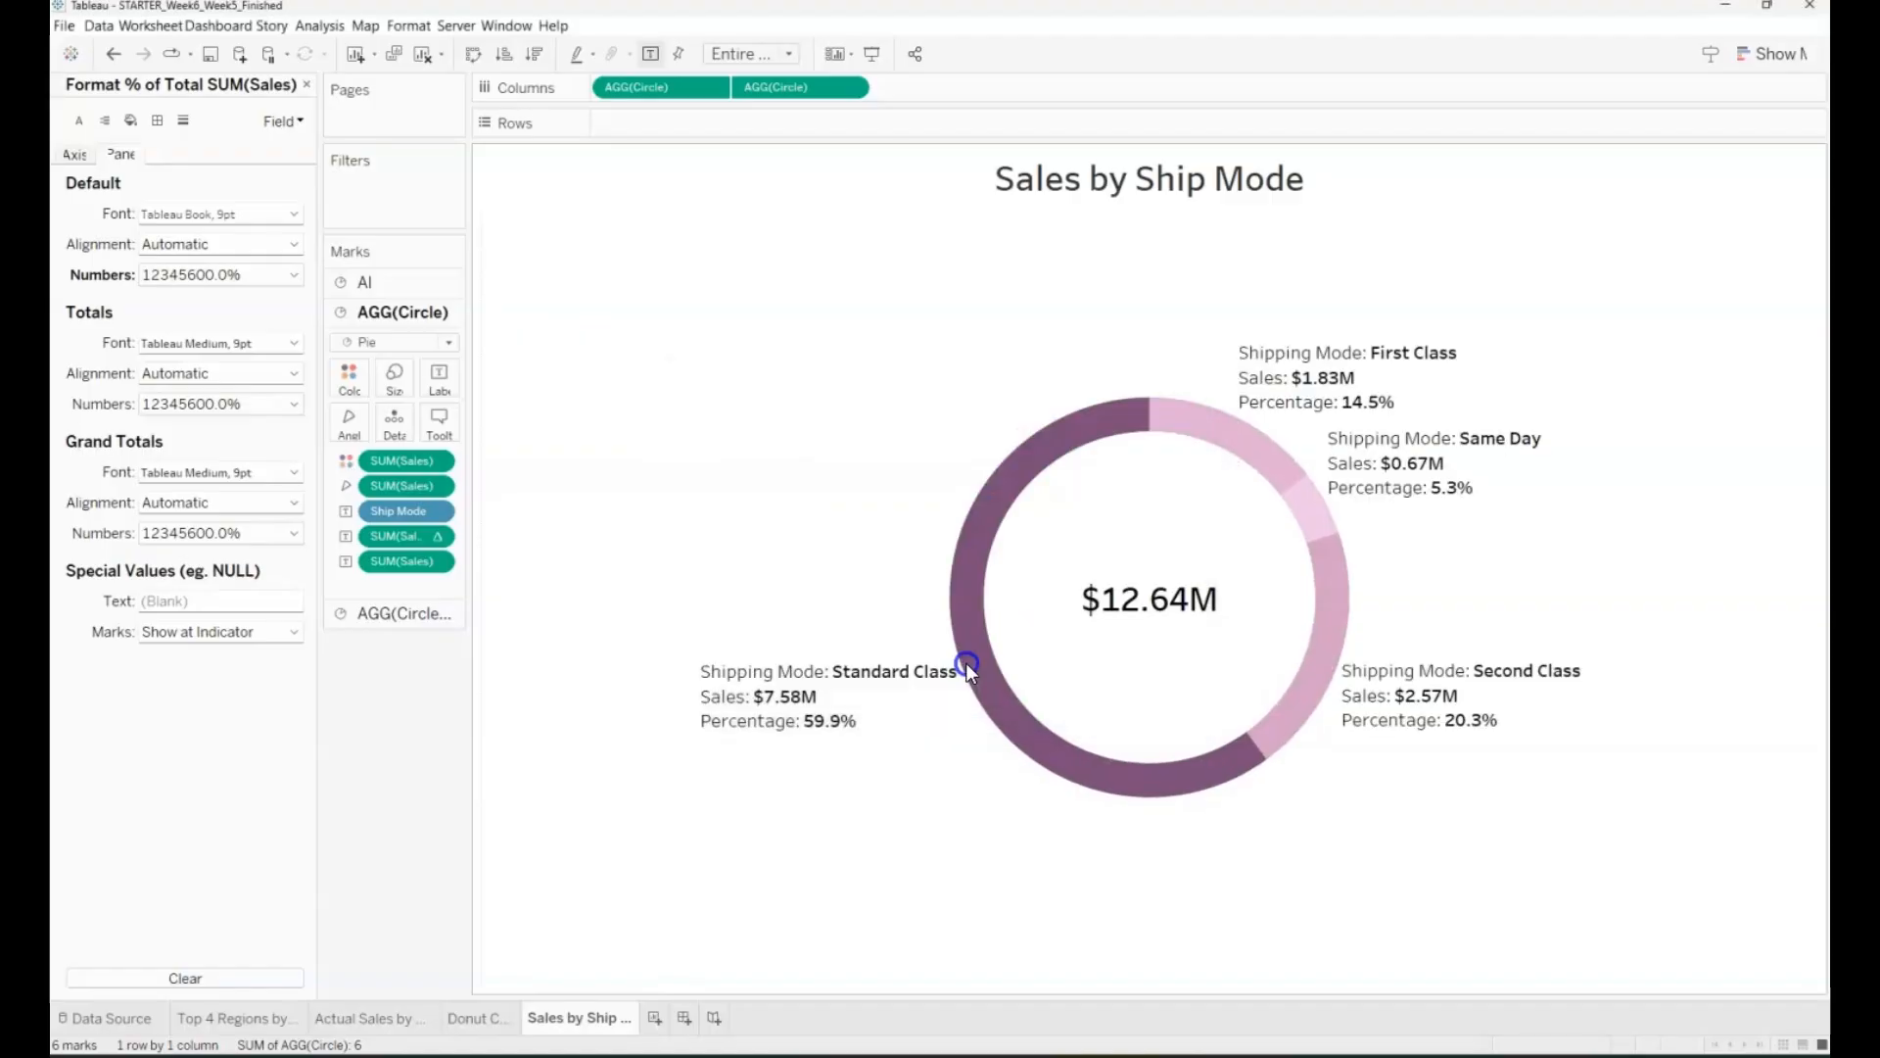
Step: Preview the finished donut chart in presentation mode, return to the worksheet and close the formatting pane
left_click(872, 54)
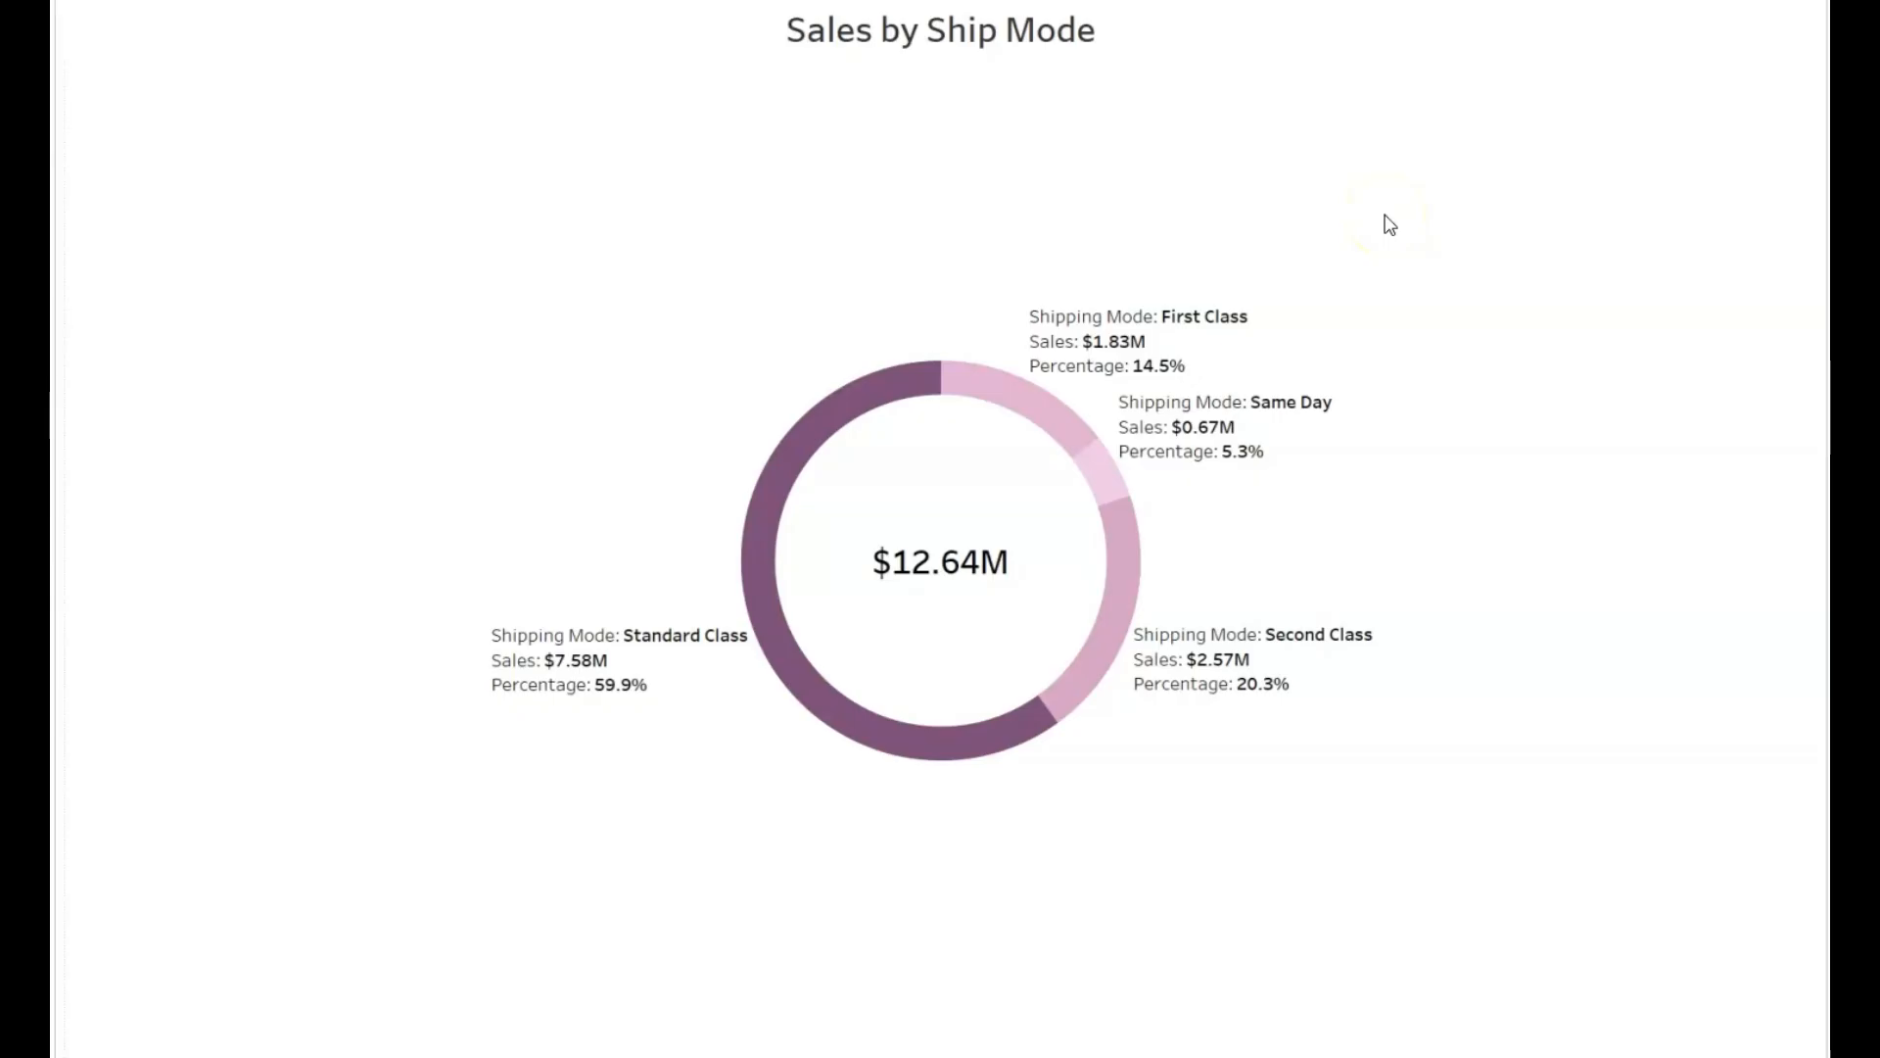
key("Escape")
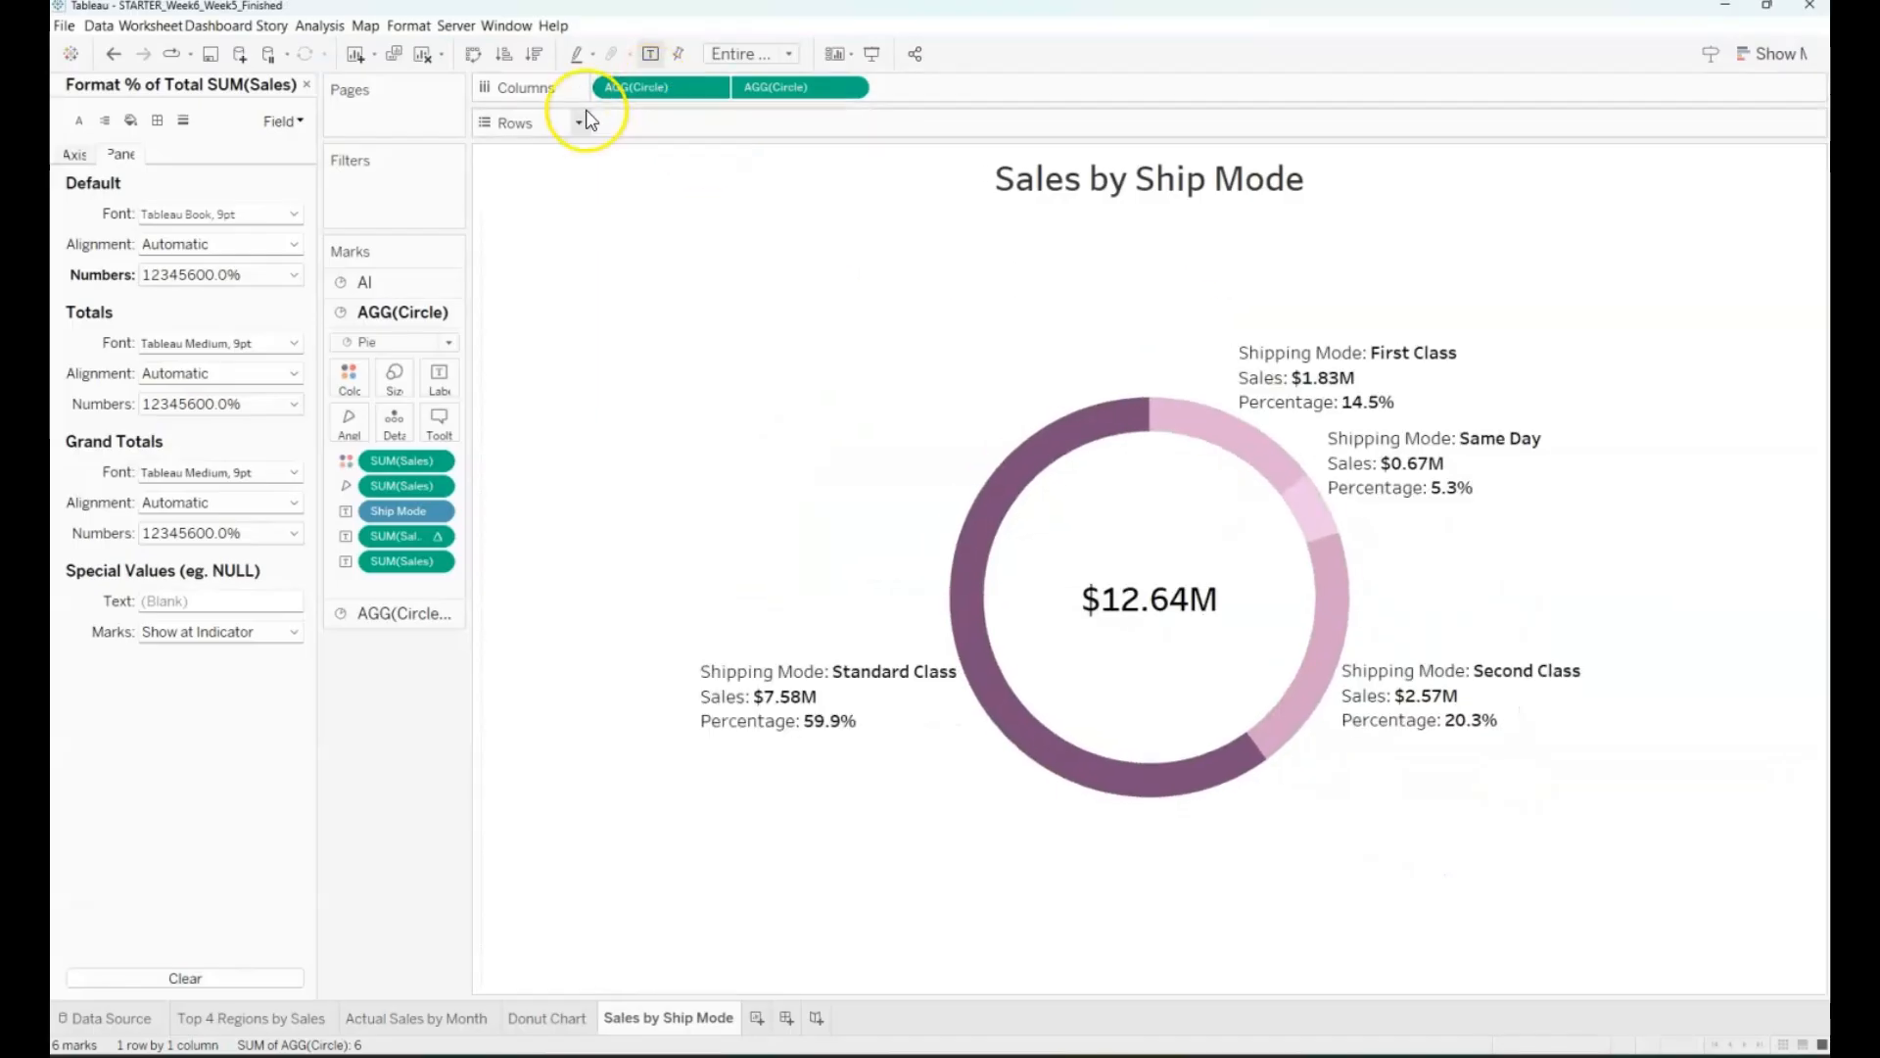
left_click(307, 85)
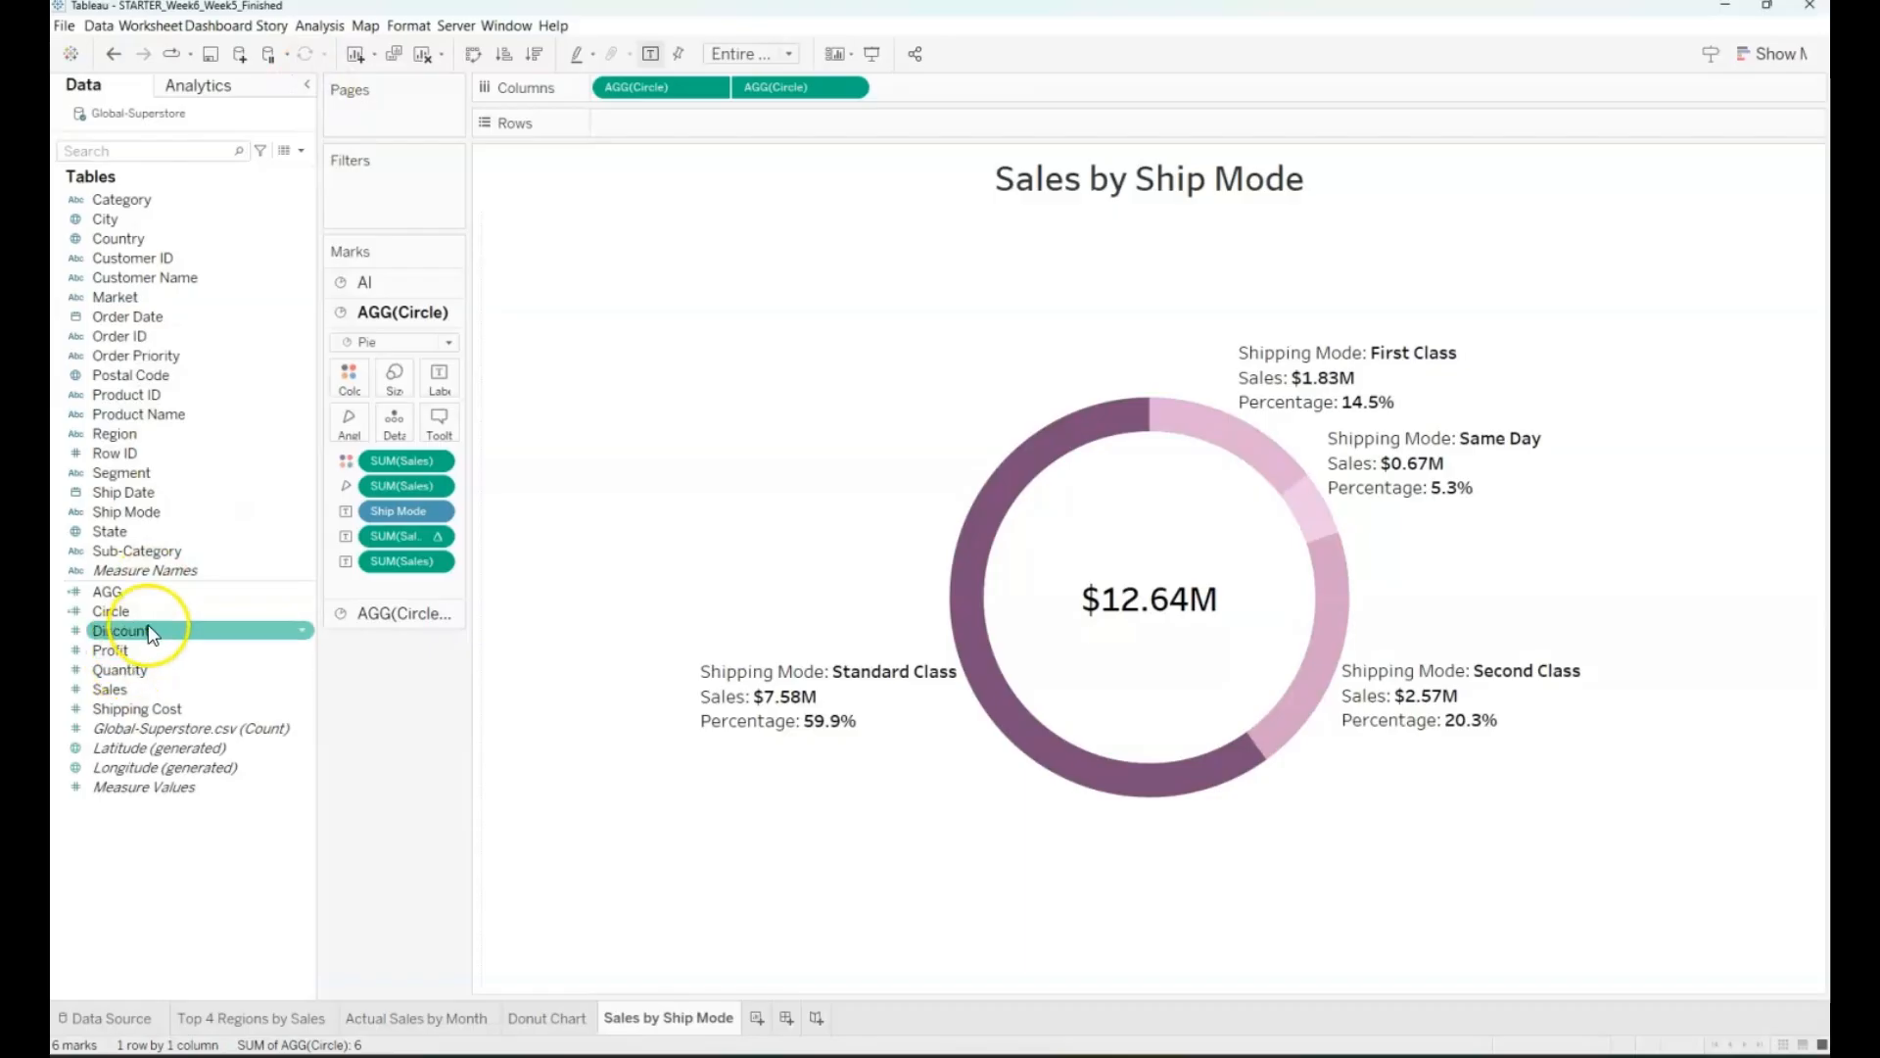
Step: Review the formula of the Circle calculated field and clear the extra AGG(Circle) field from Rows
double_click(121, 611)
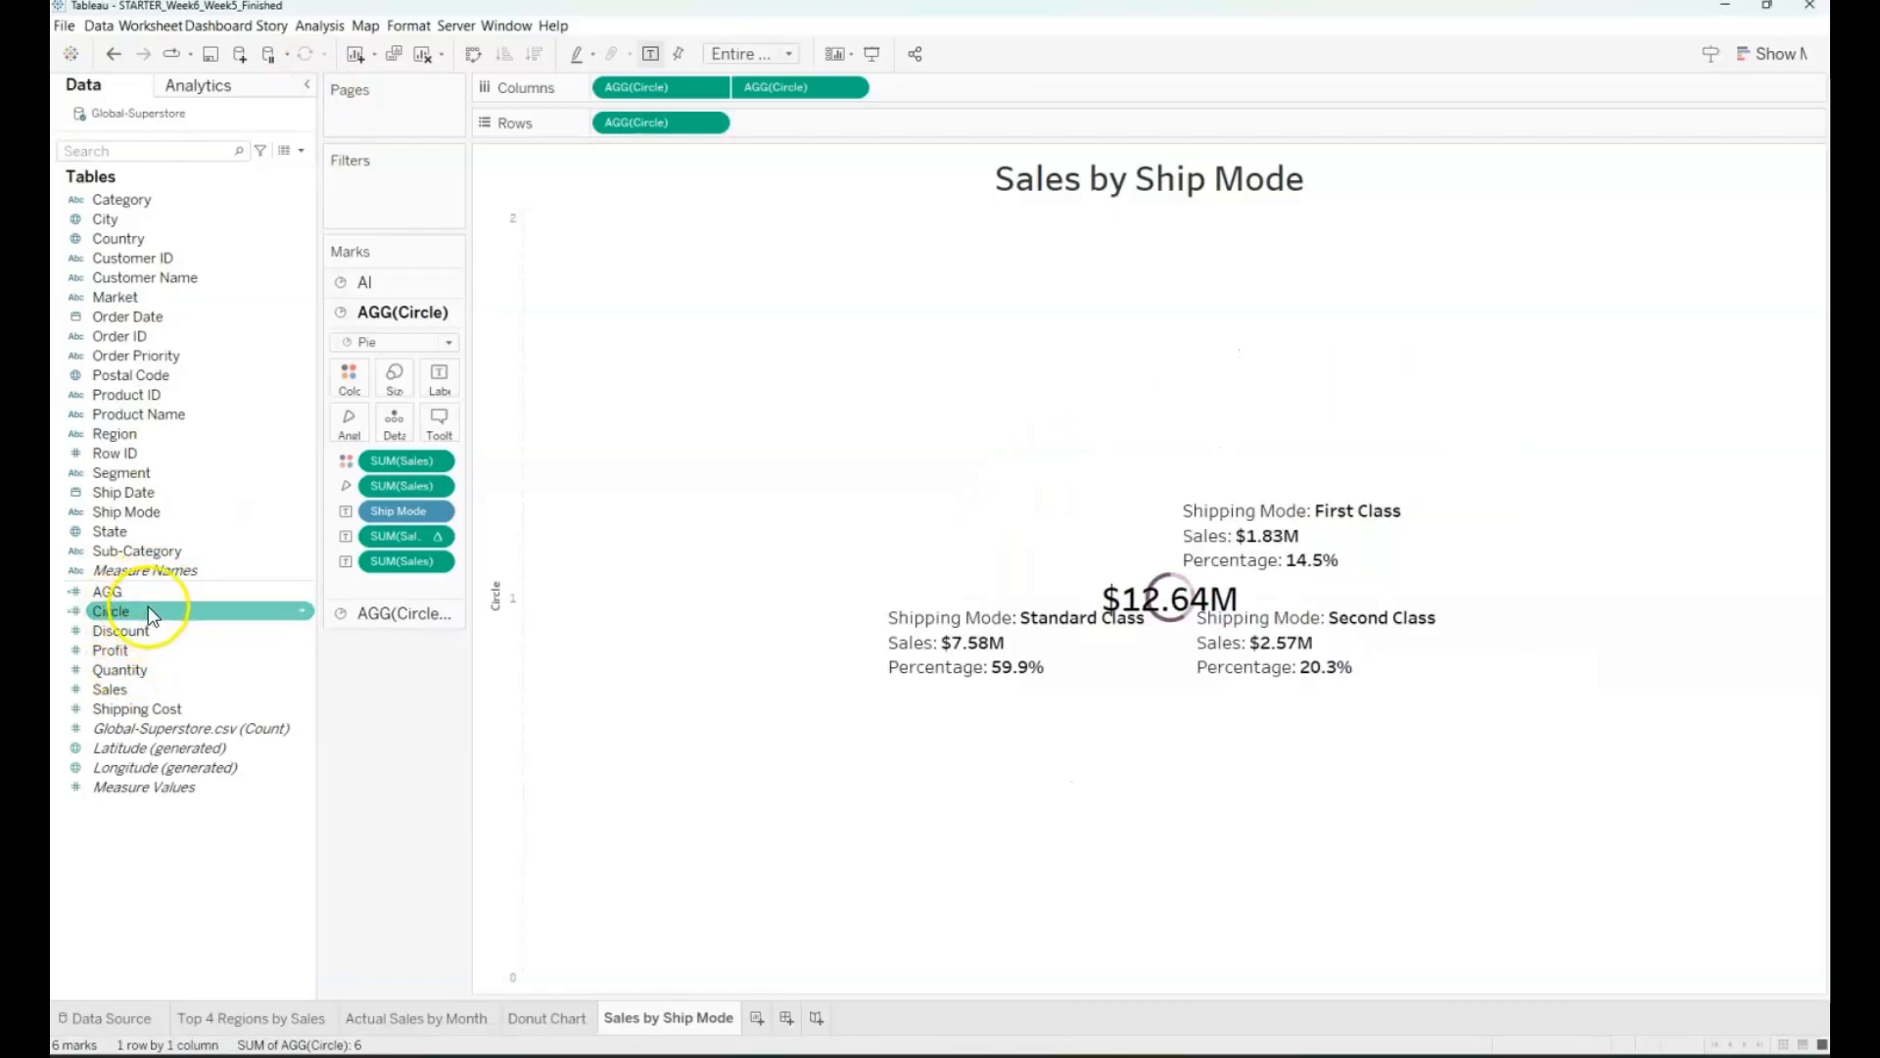
right_click(186, 615)
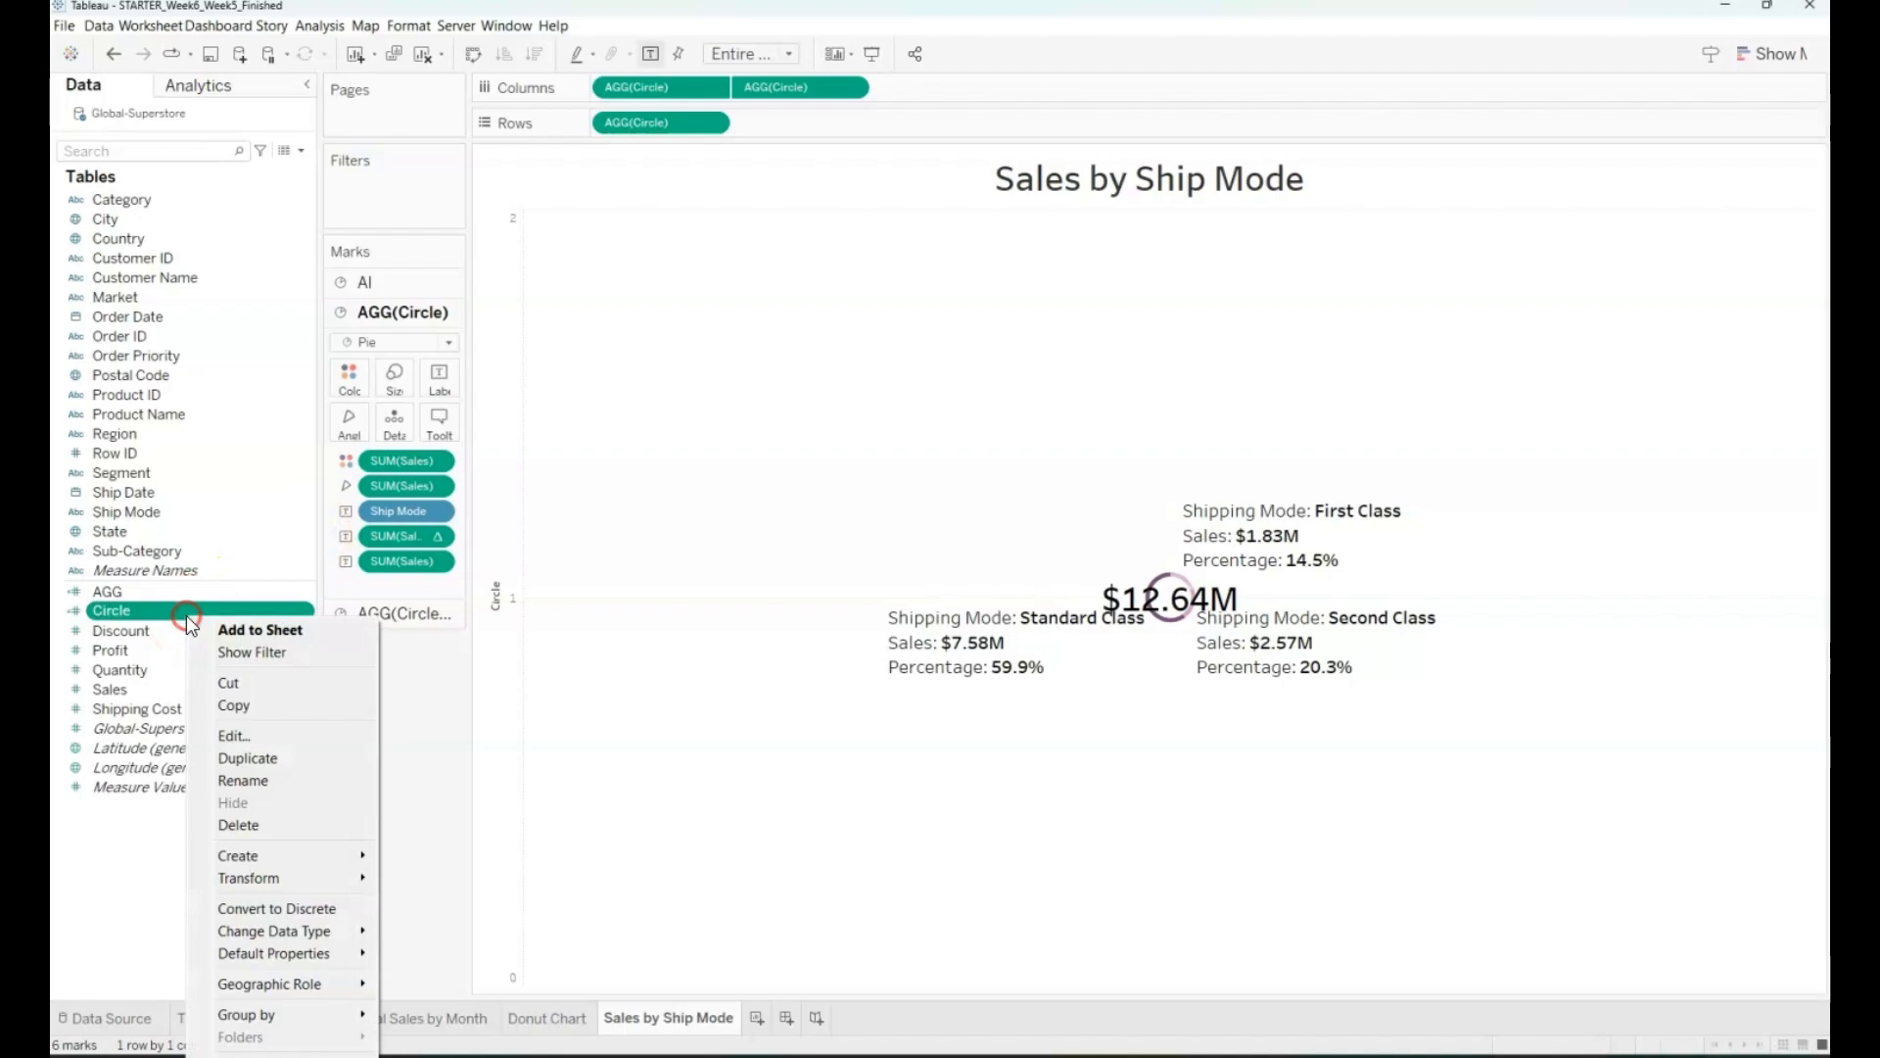
left_click(233, 735)
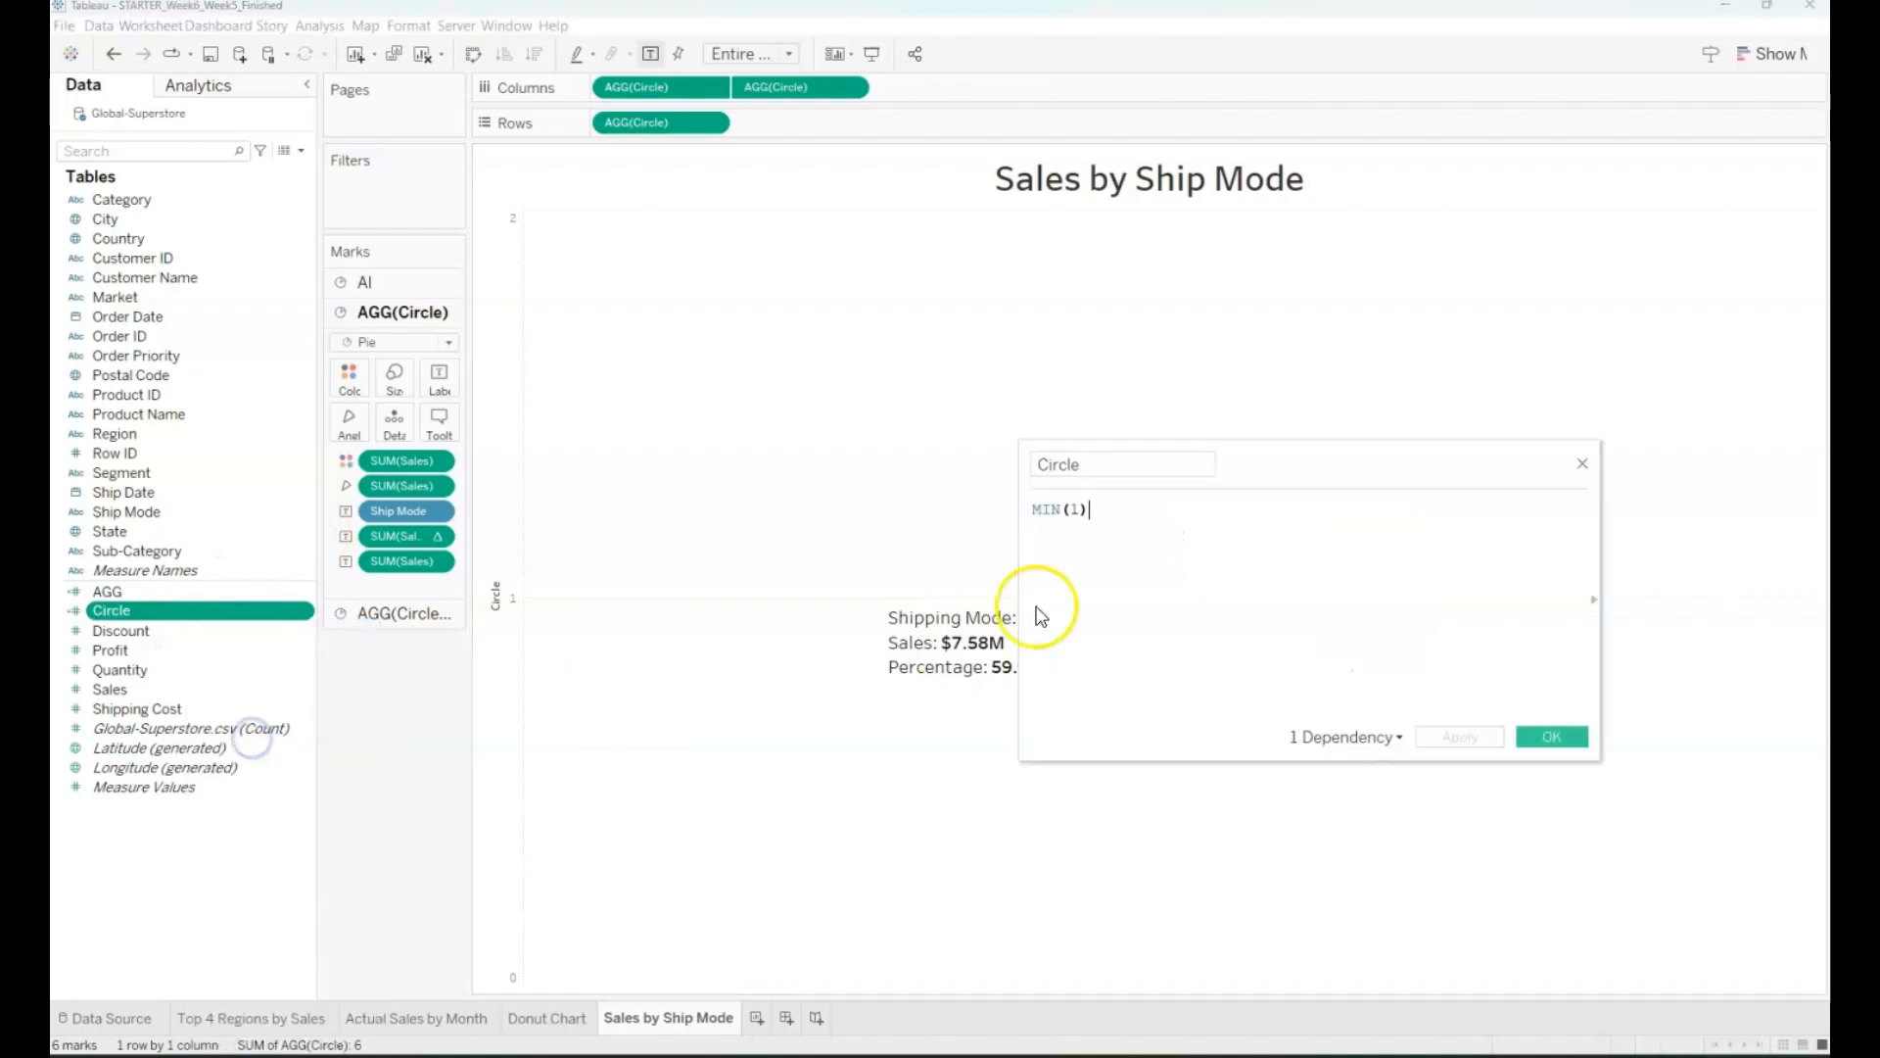
left_click_drag(1103, 505, 914, 526)
left_click(1582, 463)
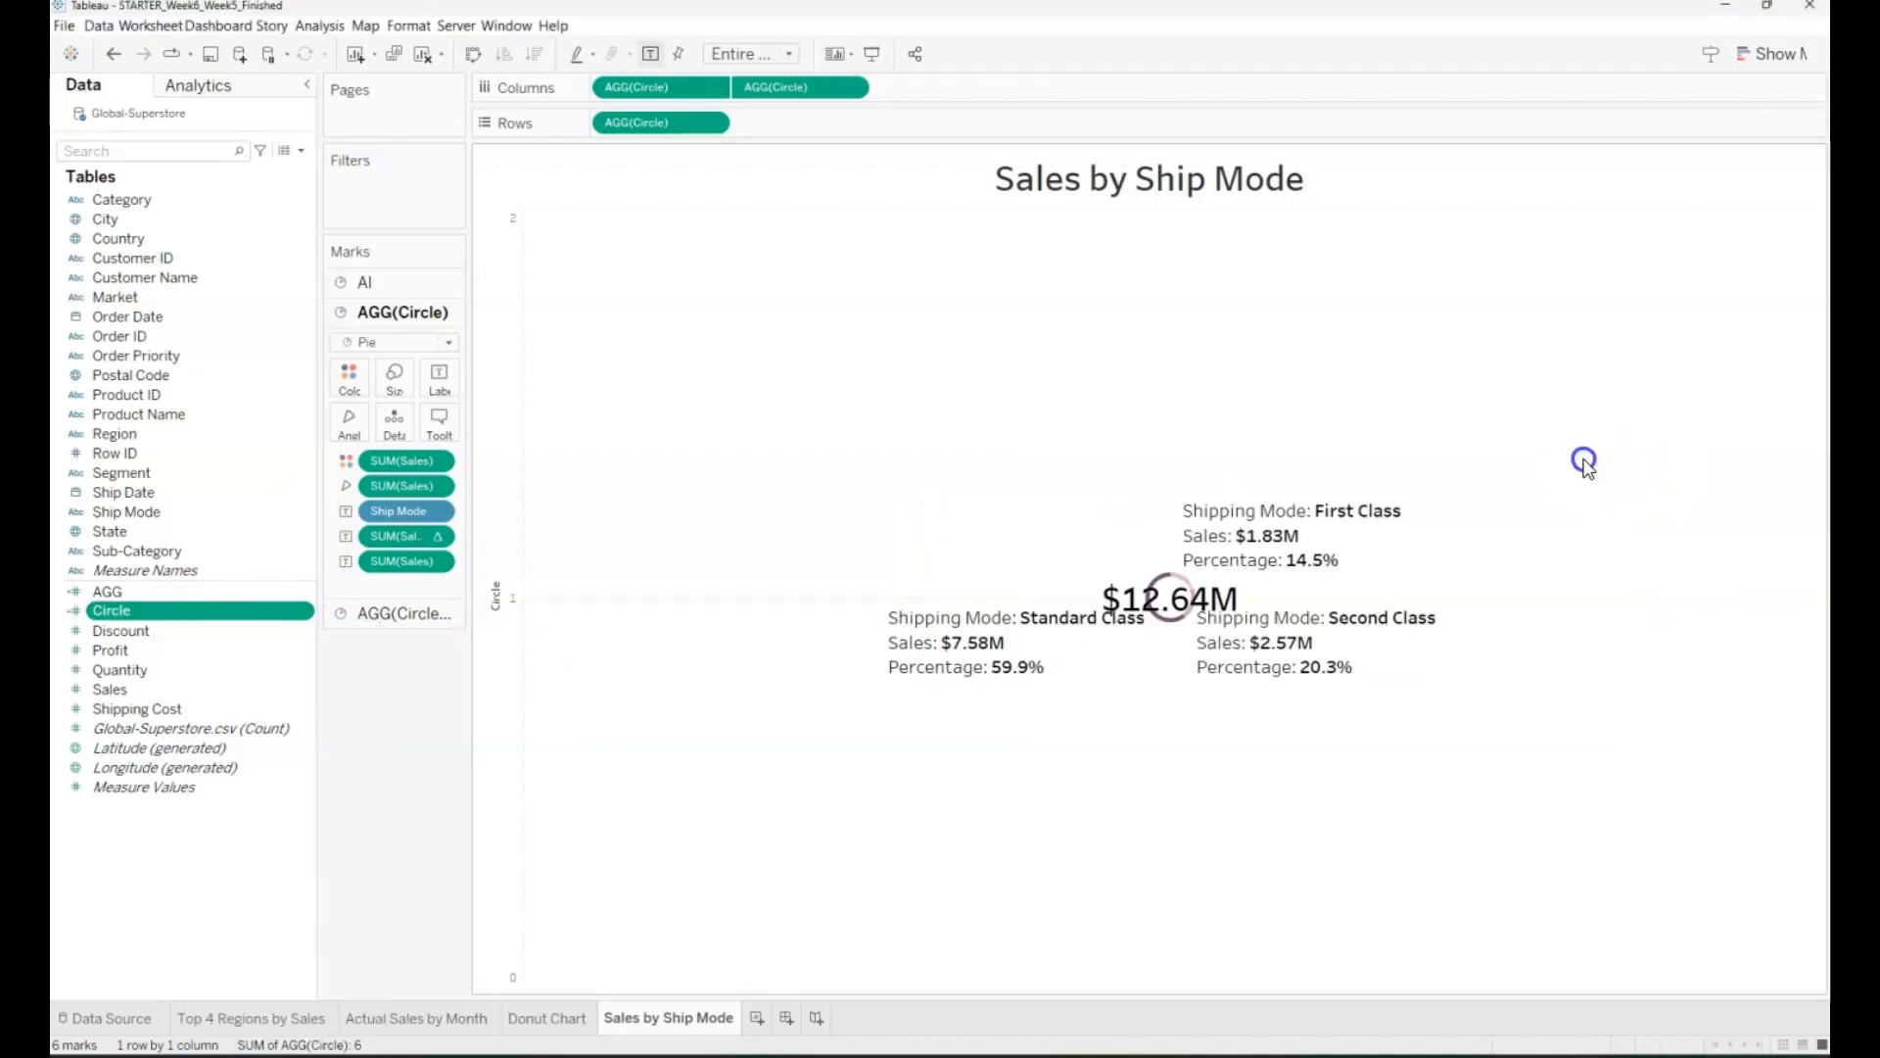
left_click_drag(643, 124, 380, 750)
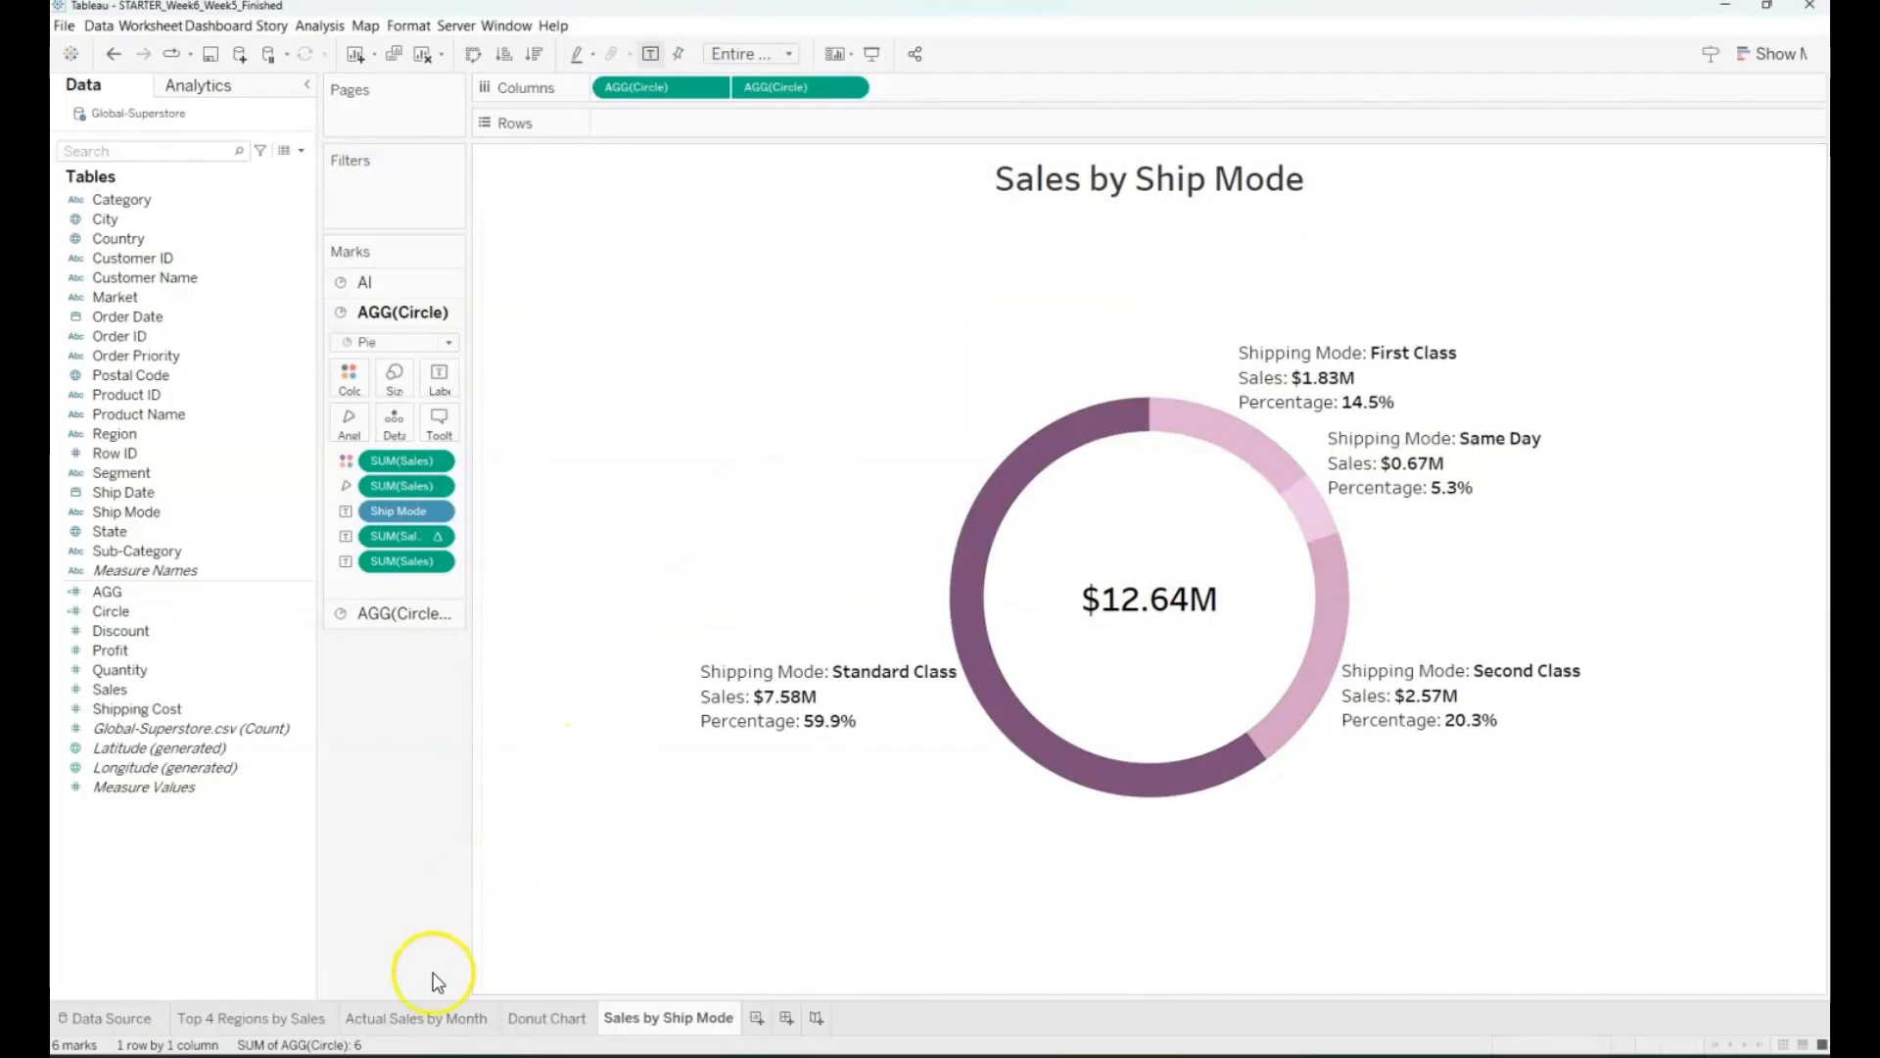
Step: Look over the Actual Sales by Month, Top 4 Regions by Sales and Sales by Ship Mode sheets, and switch to the Power BI dashboard
left_click(424, 1018)
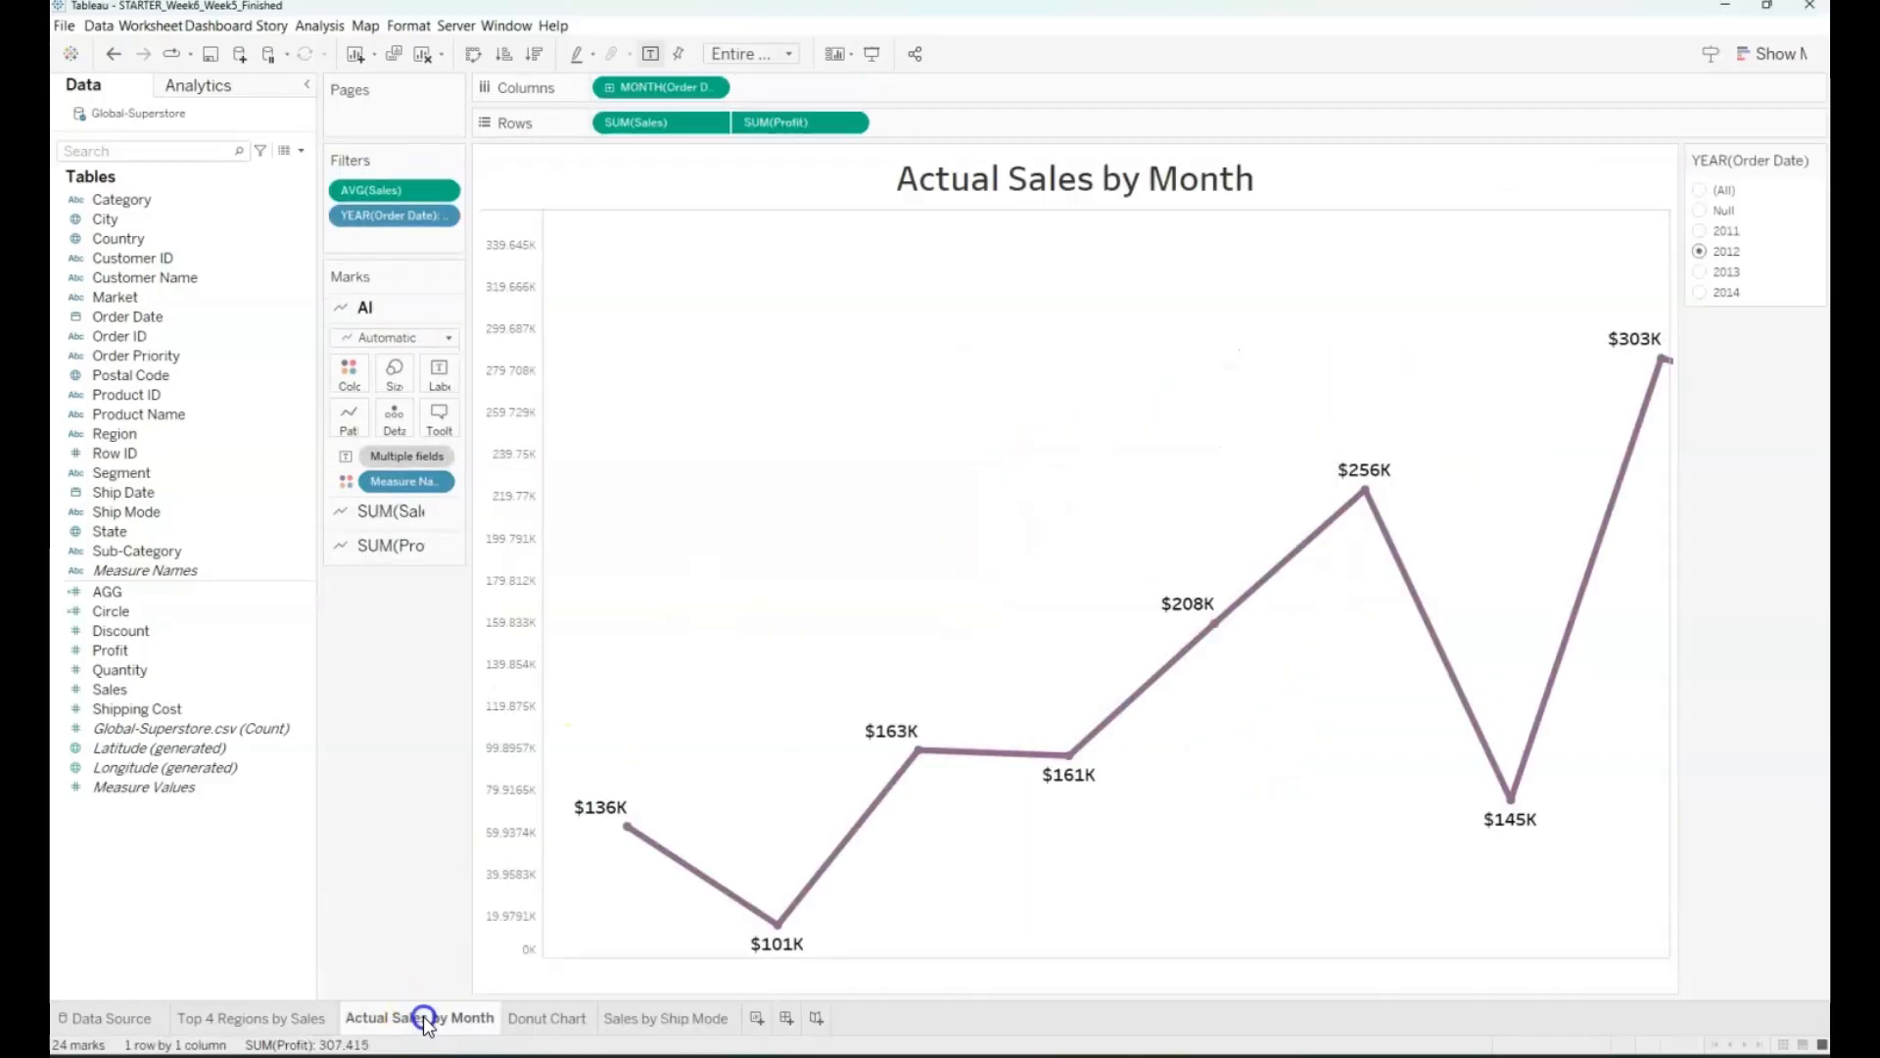
left_click(269, 1019)
left_click(638, 1019)
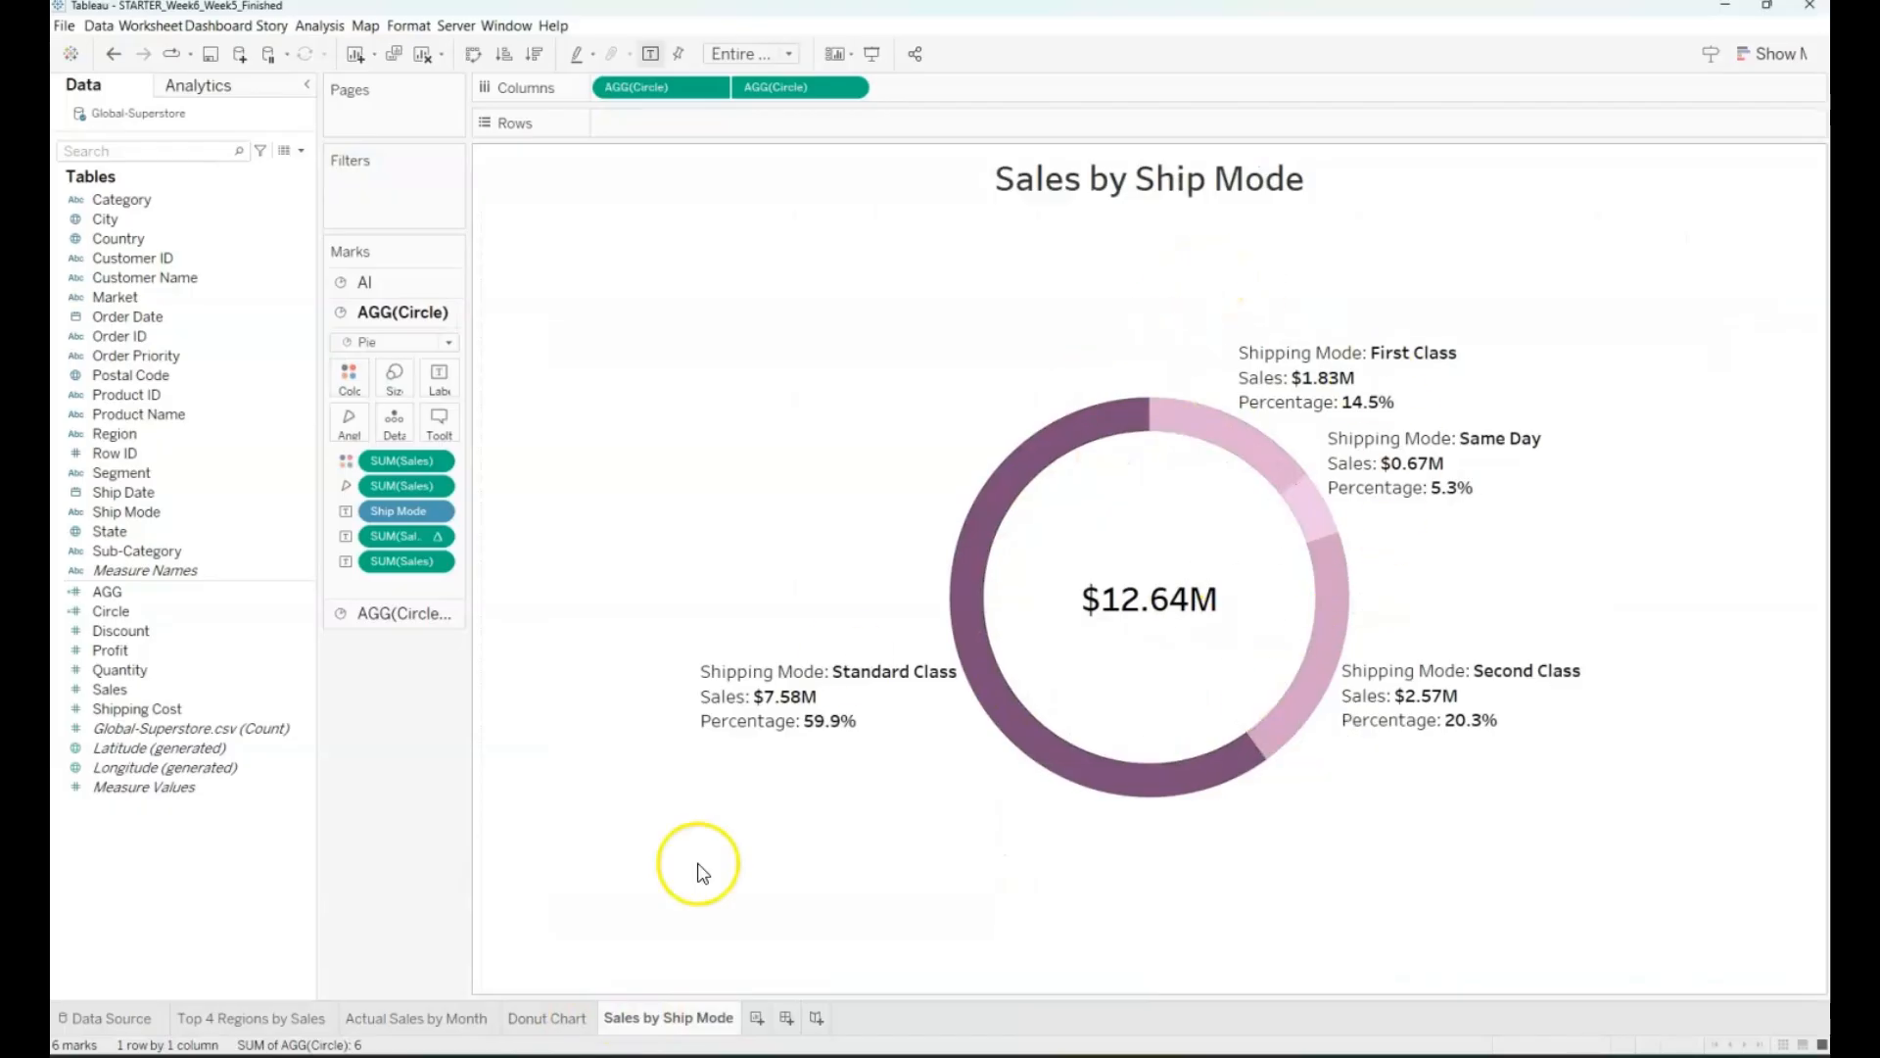
mouse_move(609, 1054)
left_click(670, 1018)
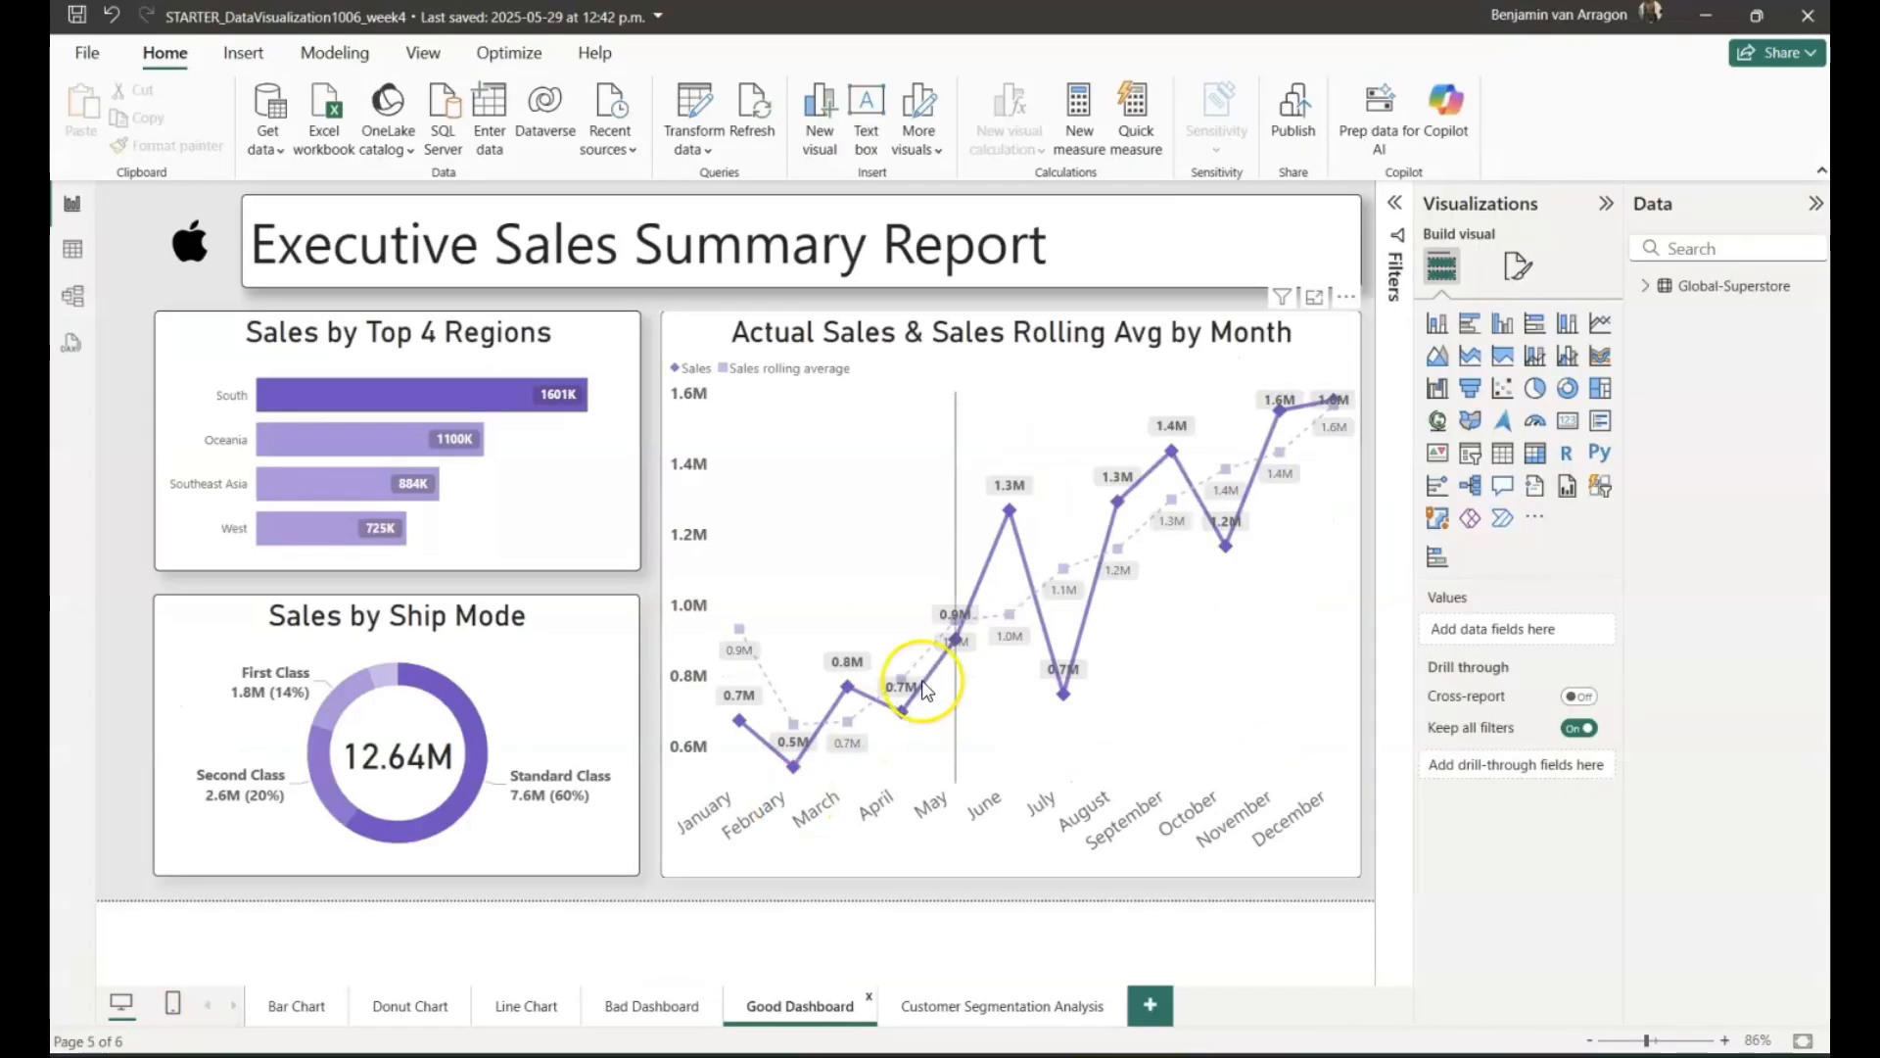